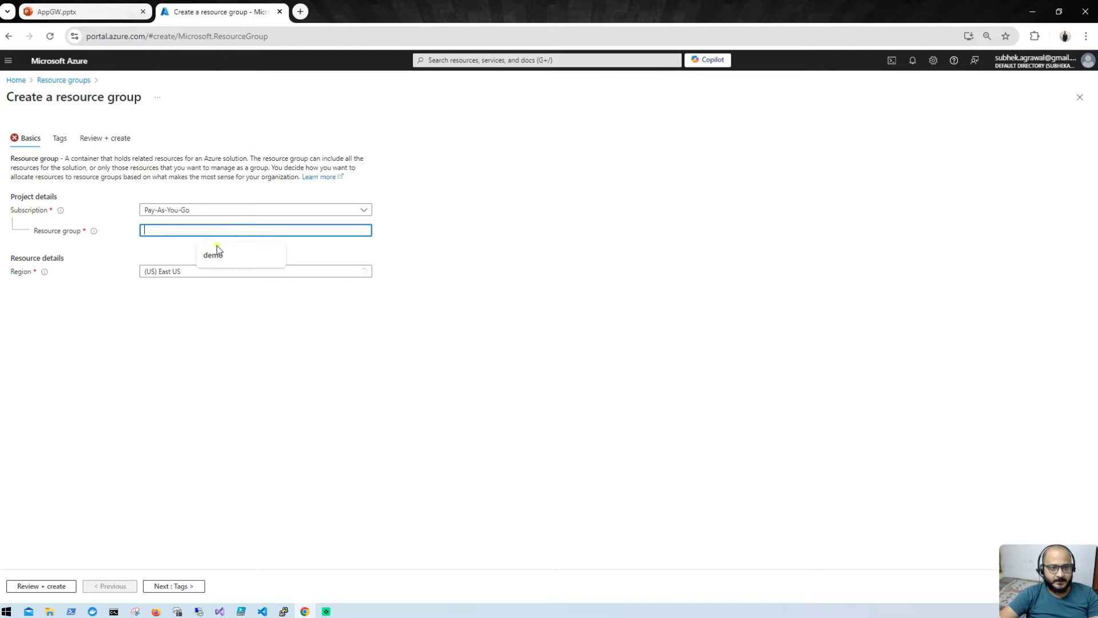
# Step: Create the resource group 'demo' in the Central India region
pyautogui.click(213, 255)
pyautogui.click(198, 271)
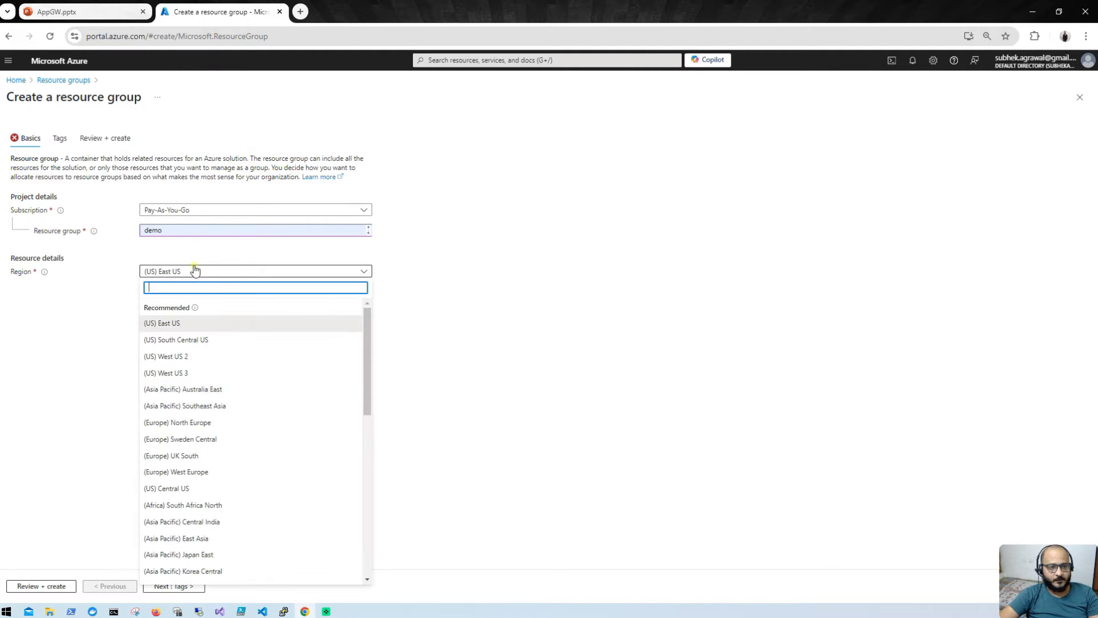
pyautogui.click(230, 521)
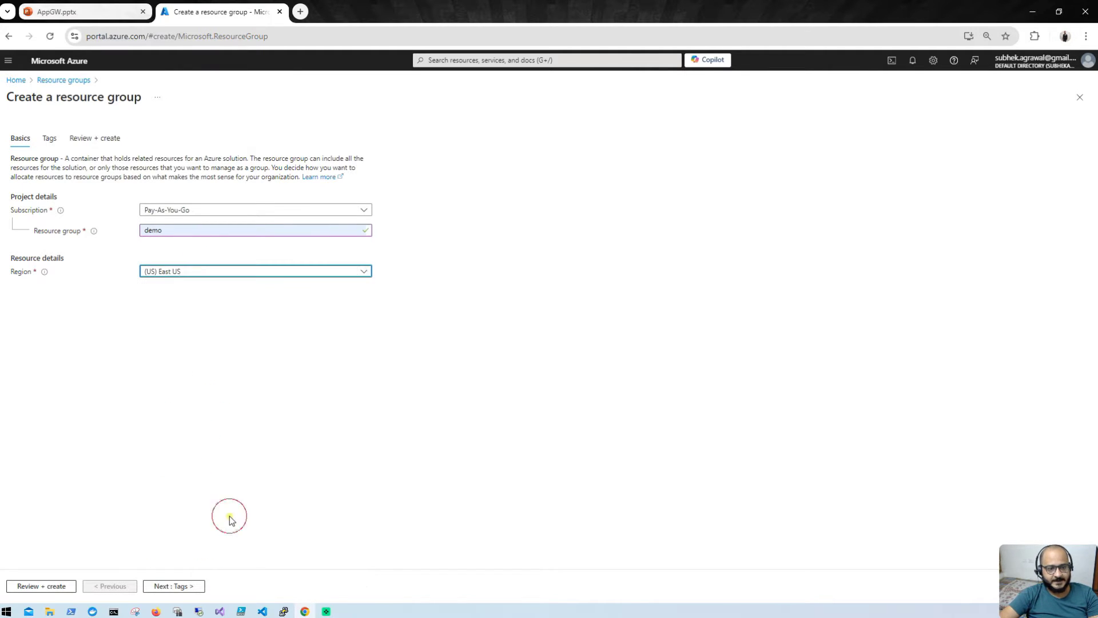
pyautogui.click(19, 589)
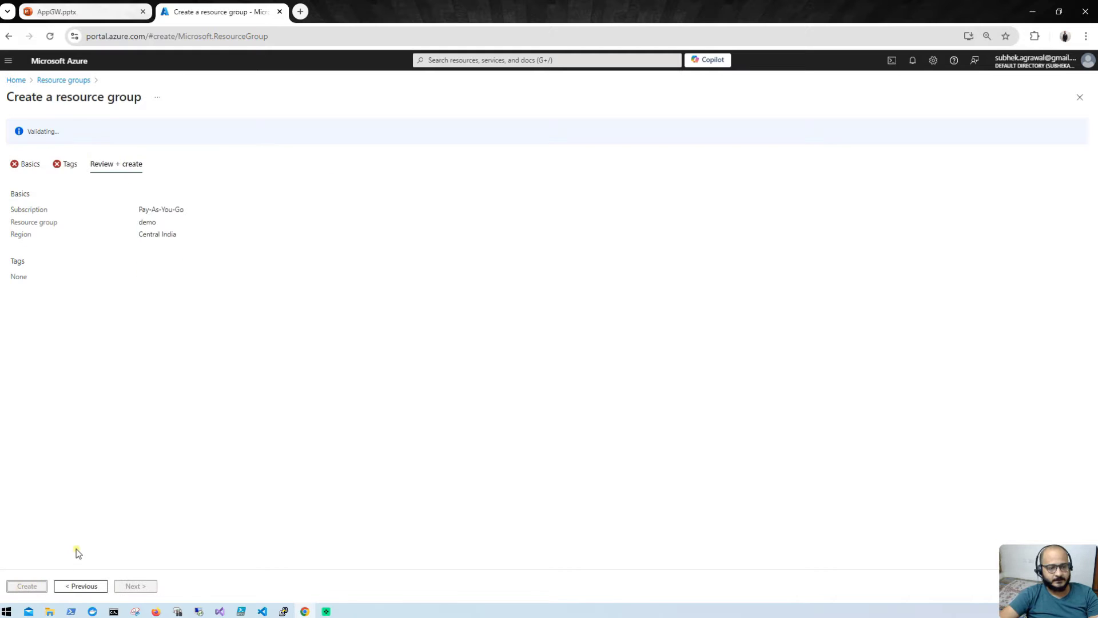
pyautogui.click(26, 586)
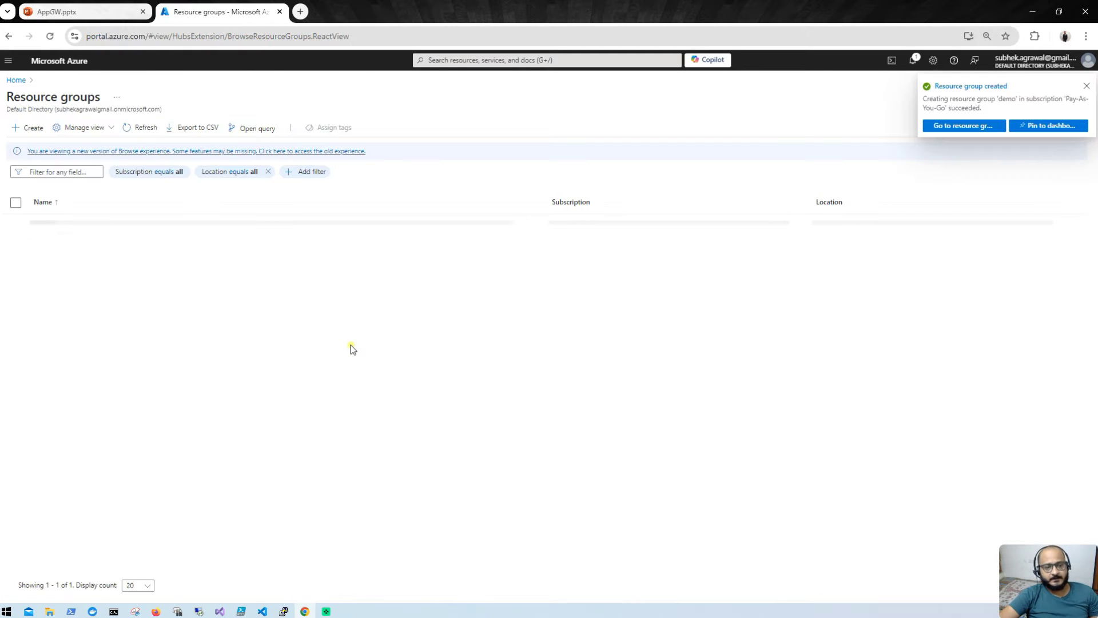
pyautogui.click(129, 9)
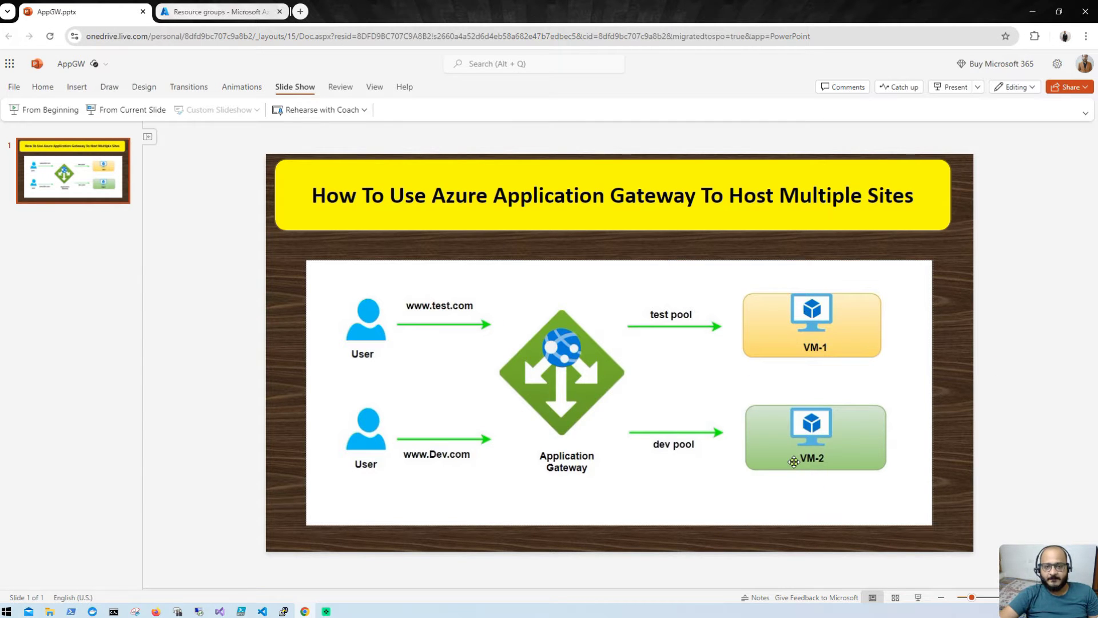
# Step: Walk through the multi-site Application Gateway diagram in AppGW.pptx, then return to the Azure Resource groups list
pyautogui.click(221, 11)
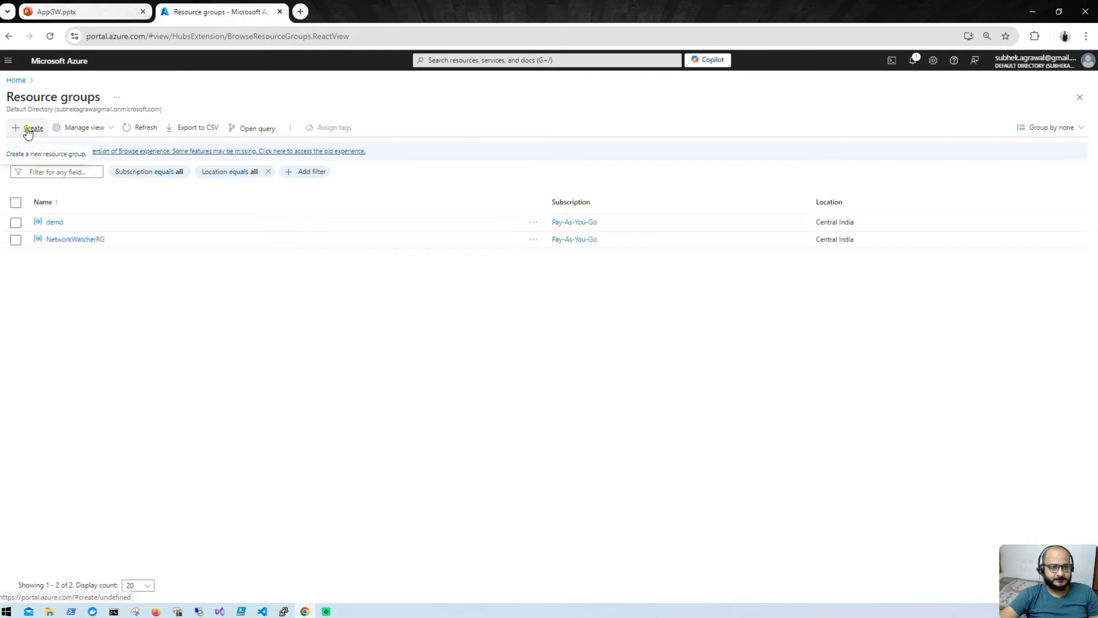
pyautogui.click(86, 11)
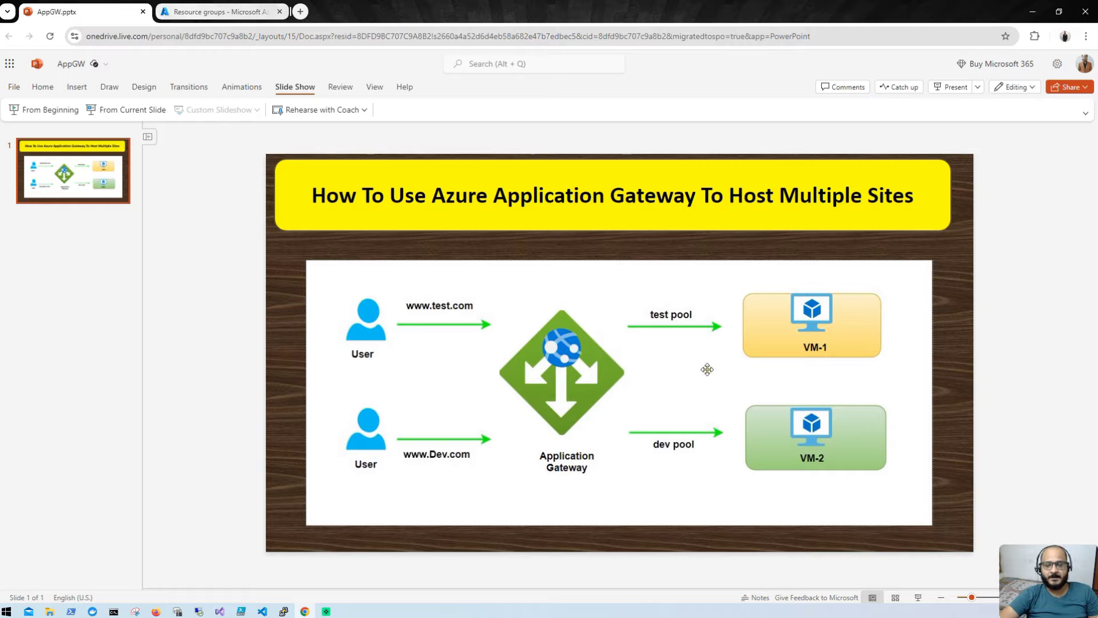
pyautogui.click(211, 12)
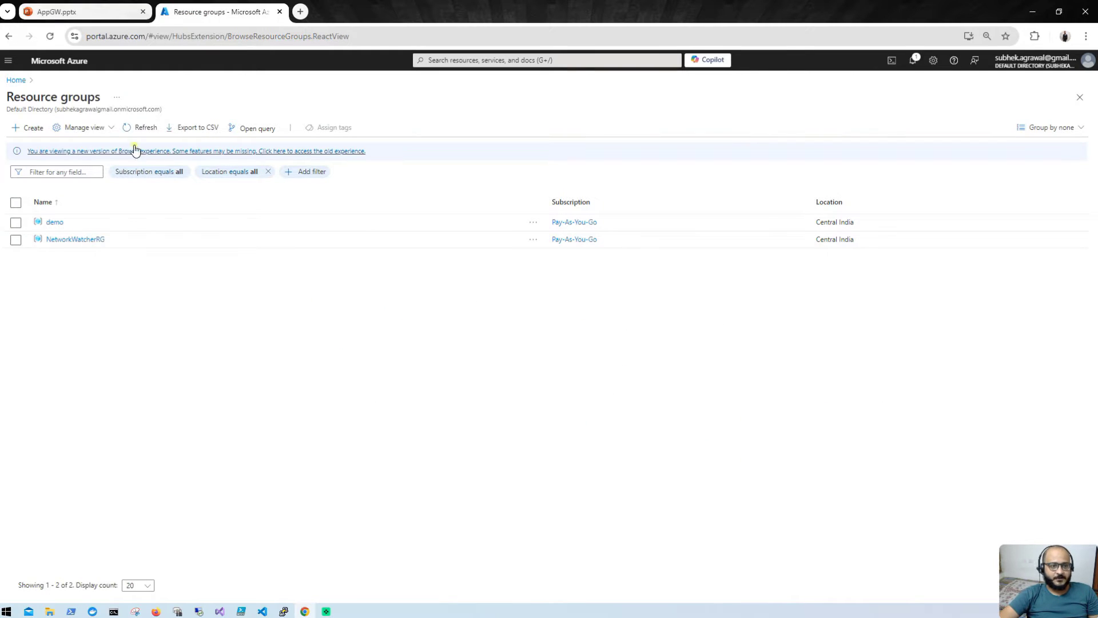
# Step: Start a virtual network named vnet-appgw in the demo resource group, Central India
pyautogui.click(15, 81)
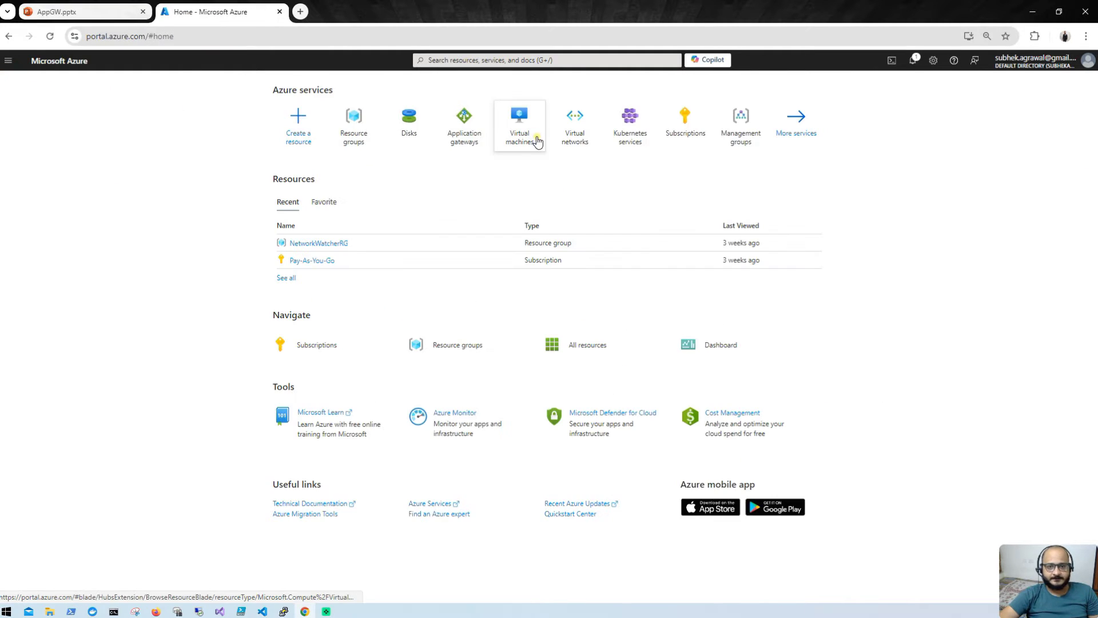
pyautogui.click(575, 134)
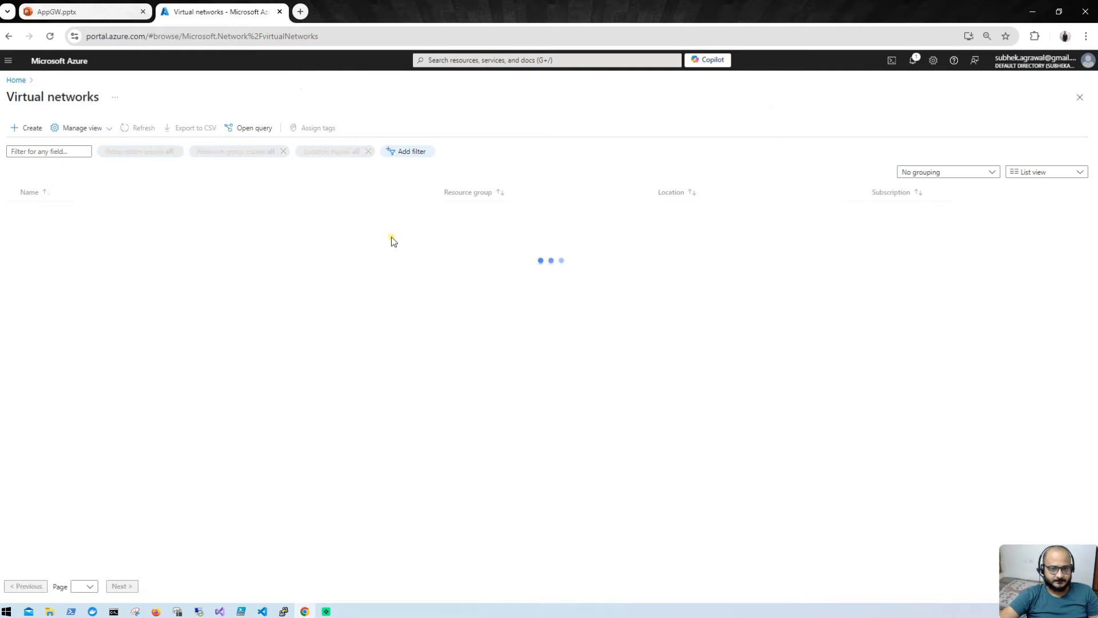
pyautogui.click(31, 137)
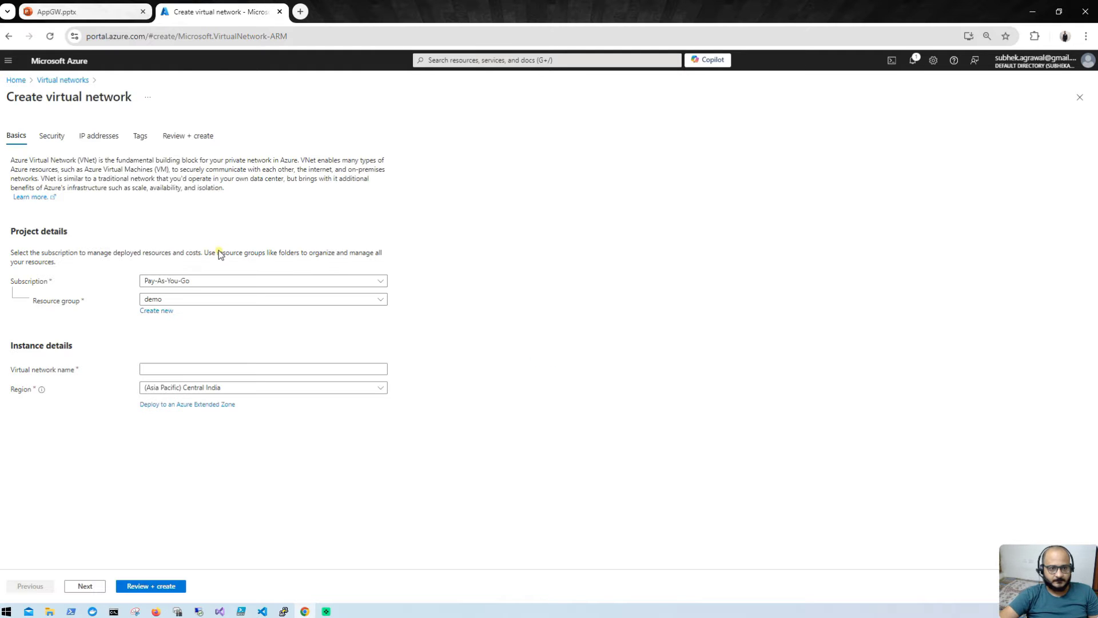
pyautogui.click(186, 370)
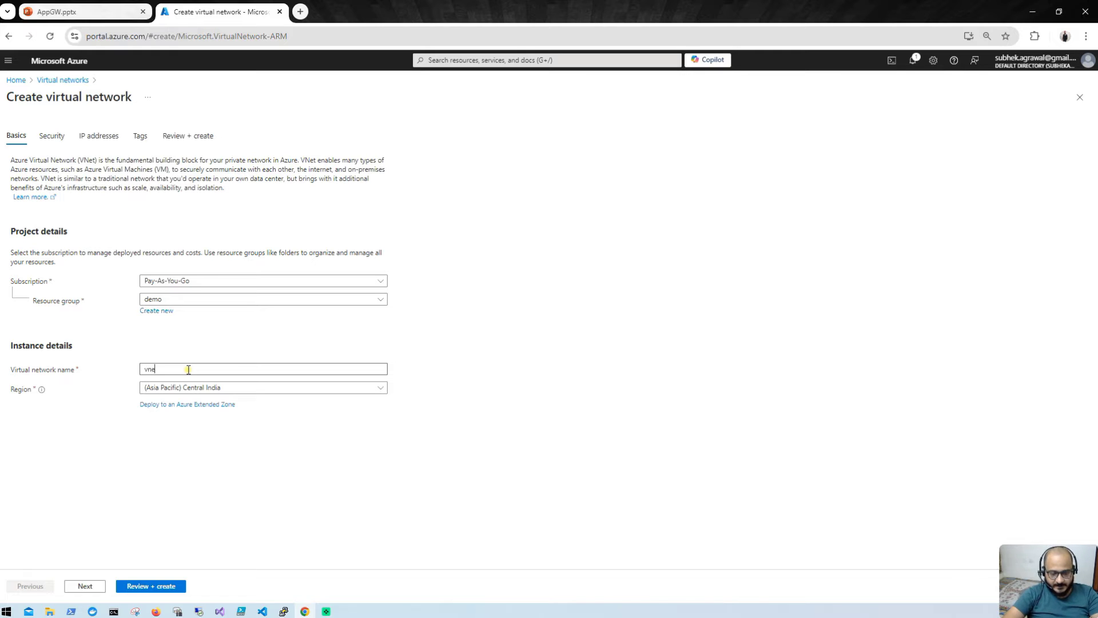
pyautogui.write('vnet-a')
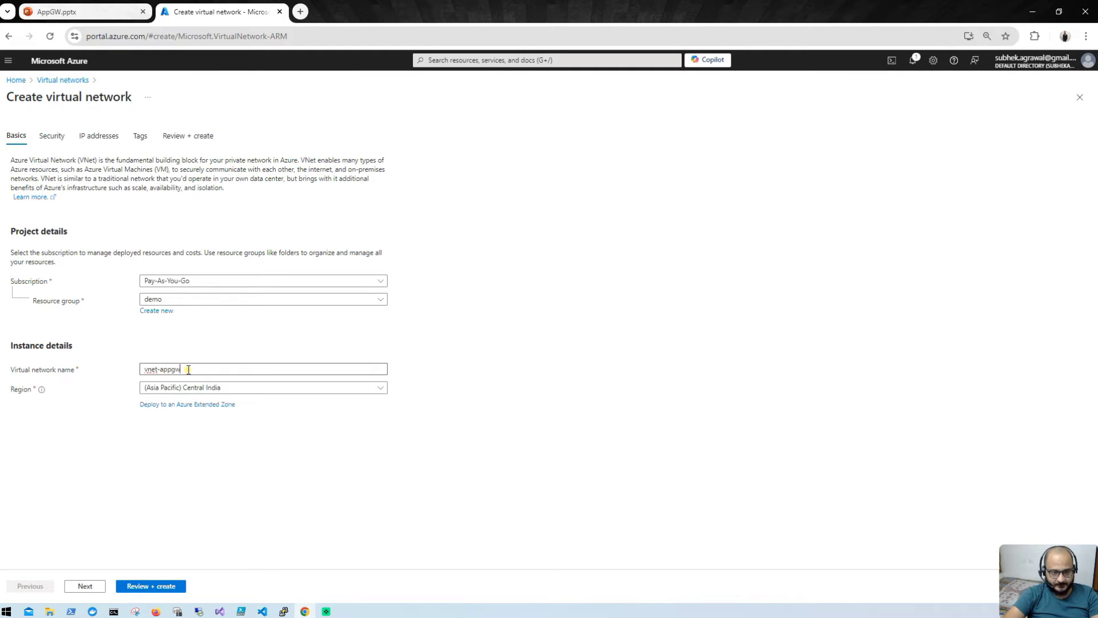
pyautogui.write('ppgw')
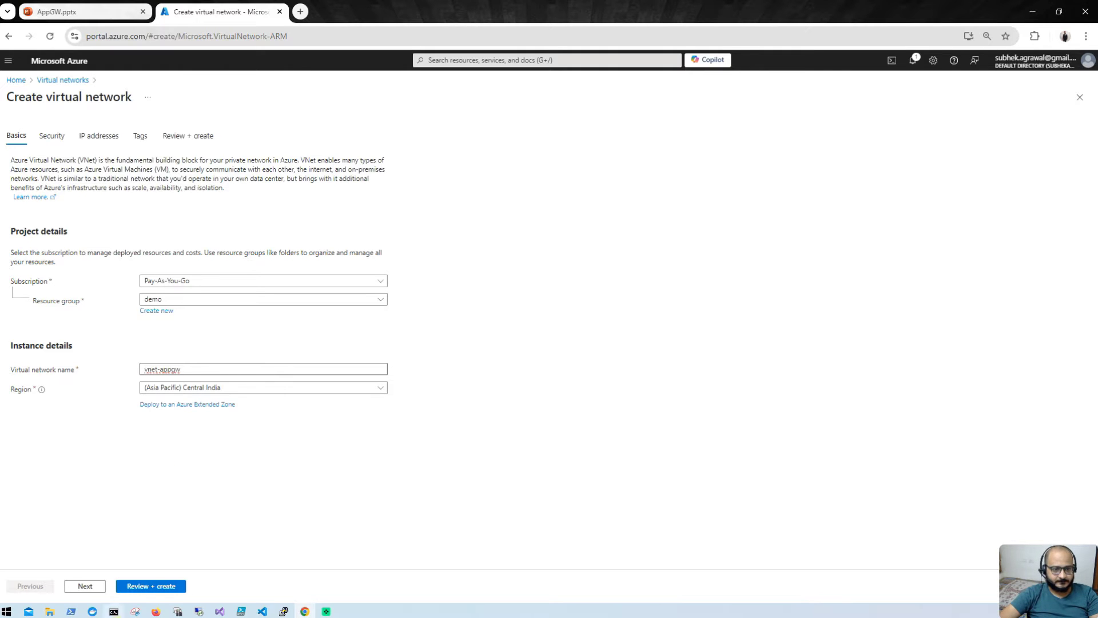
pyautogui.click(83, 587)
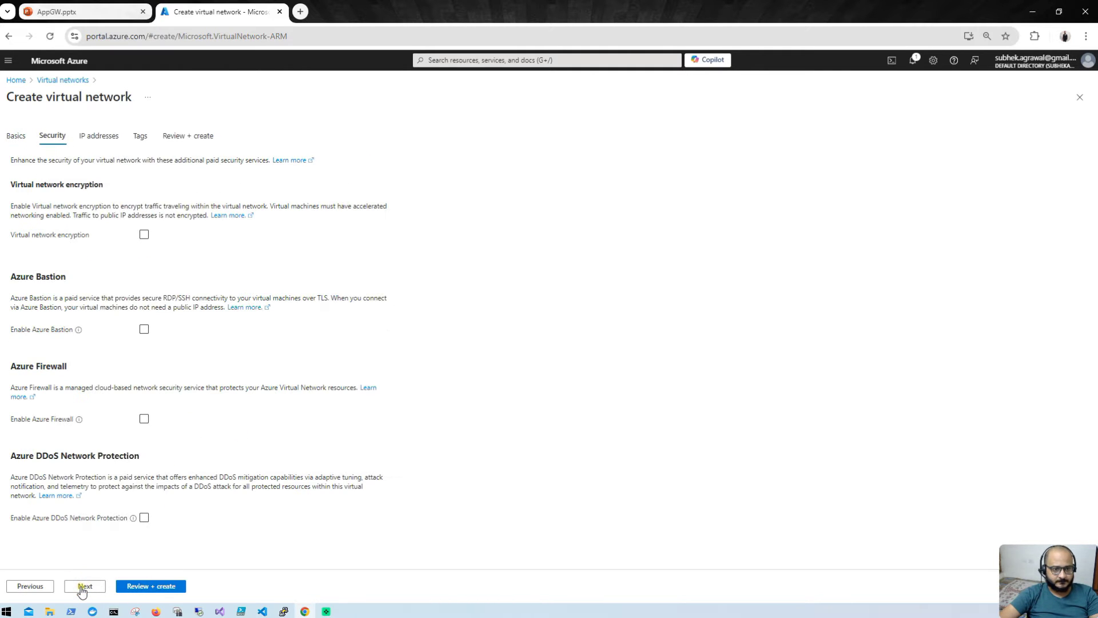
# Step: Deploy vnet-appgw with the 10.0.0.0/16 address space and default subnet
pyautogui.click(82, 591)
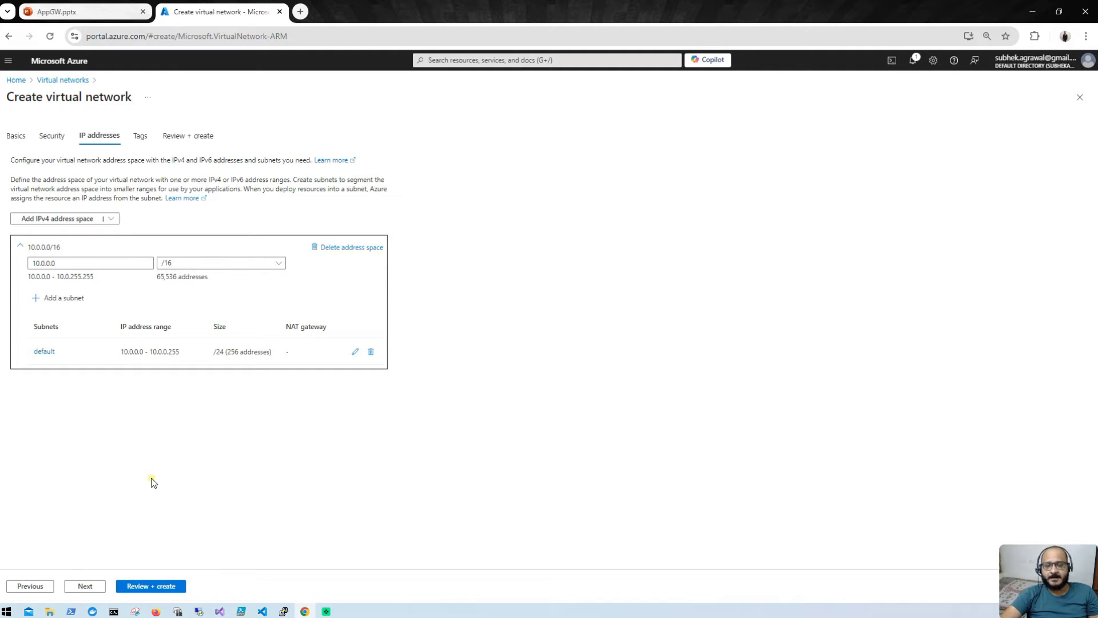
pyautogui.click(140, 586)
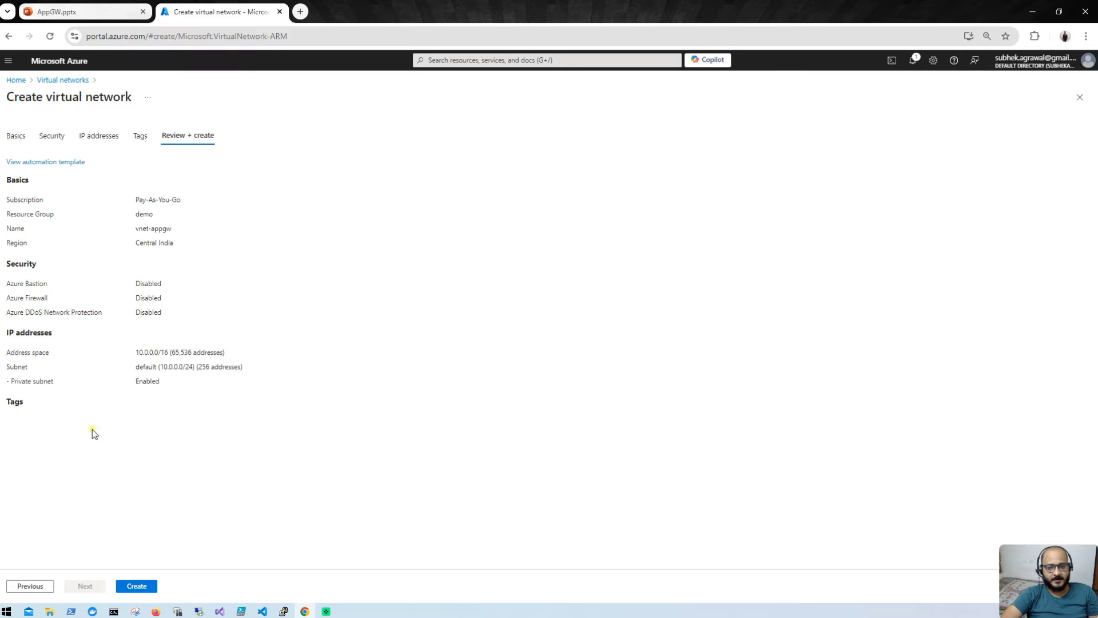
pyautogui.click(140, 588)
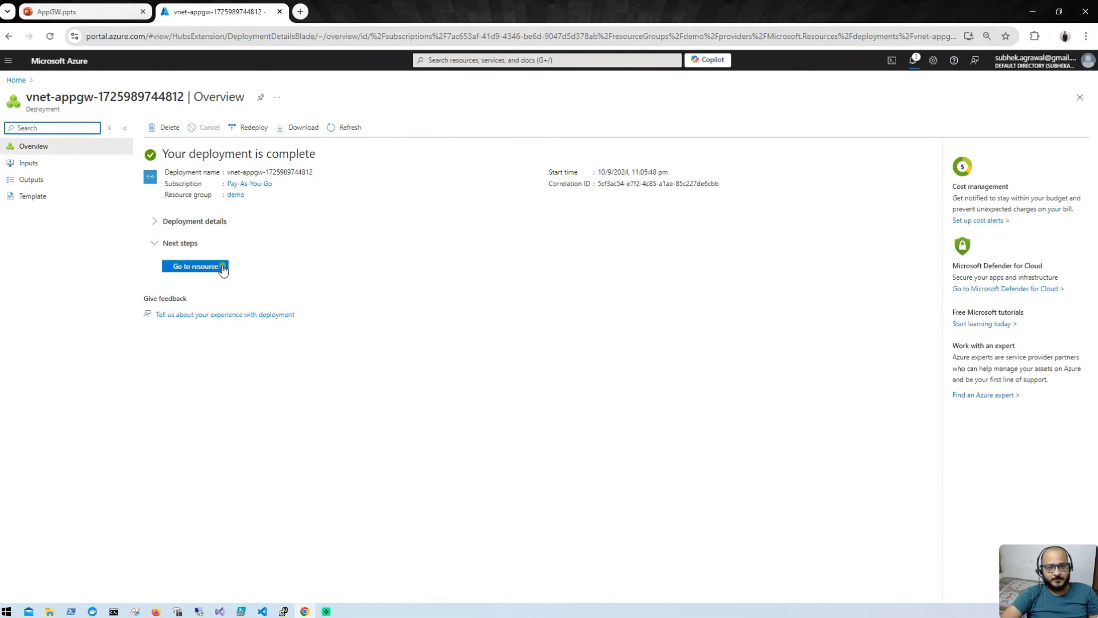
# Step: Add a subnet named appgw-subnet (10.0.1.0/24) to the vnet-appgw virtual network
pyautogui.click(191, 266)
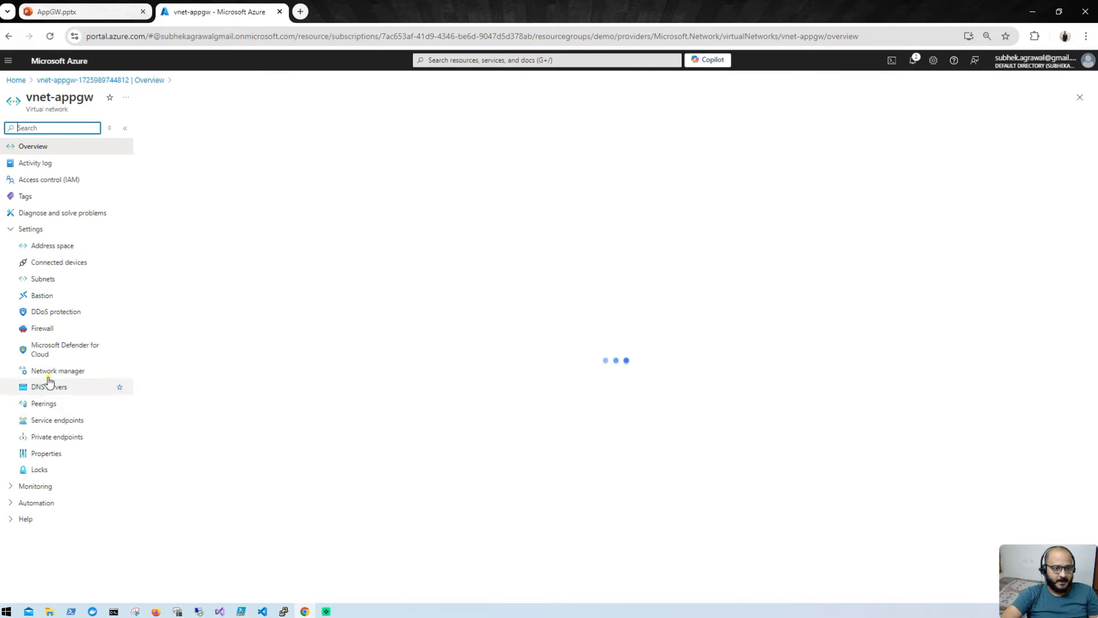
pyautogui.click(60, 281)
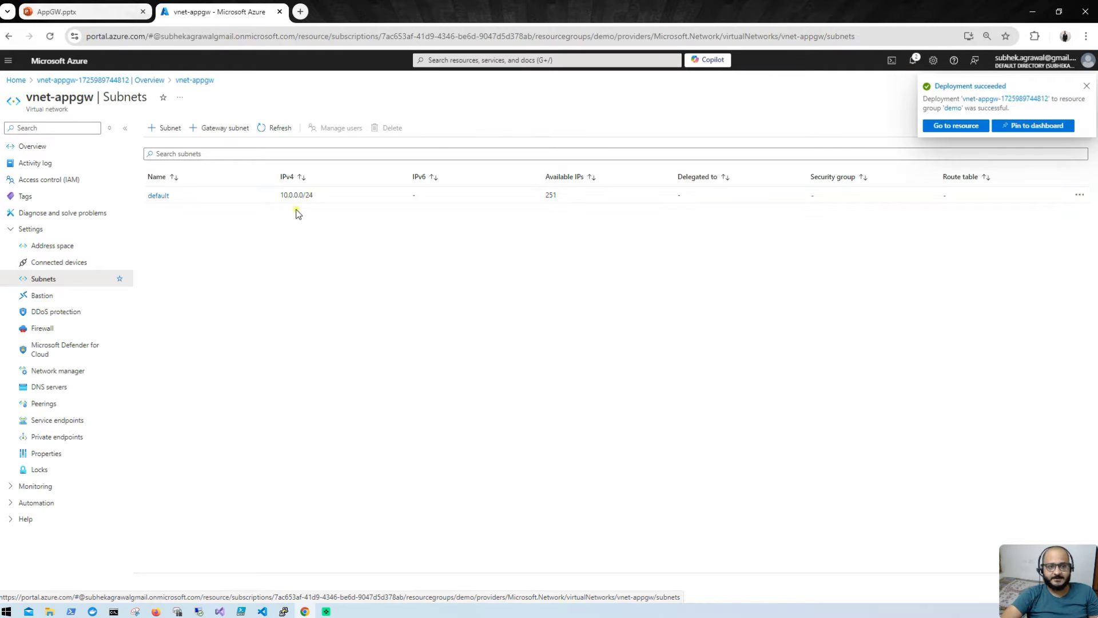
pyautogui.click(164, 130)
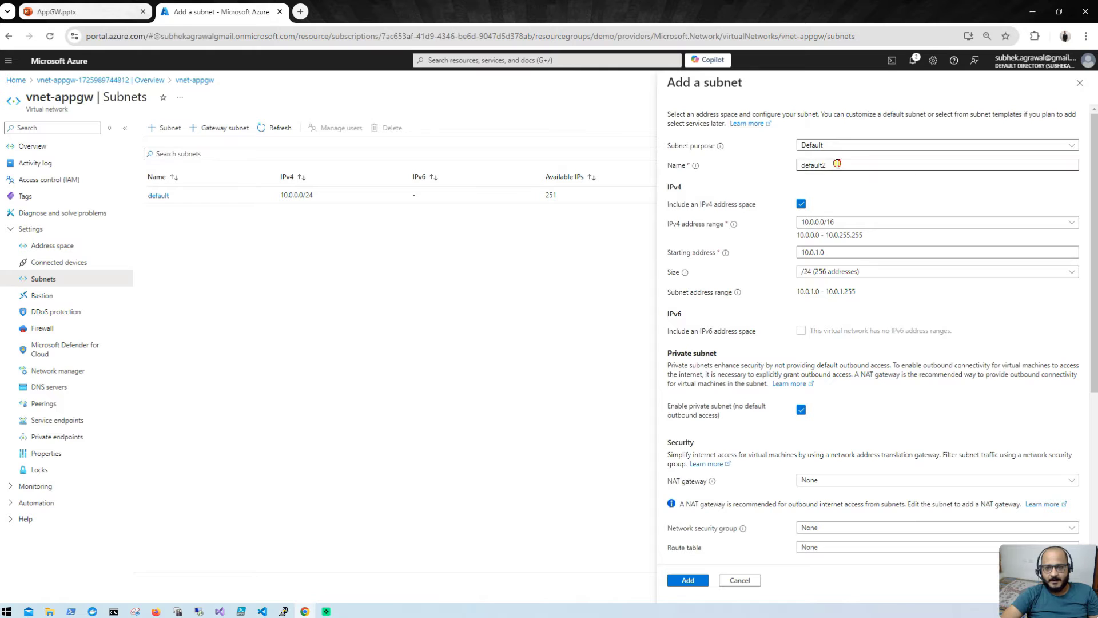
pyautogui.doubleClick(837, 164)
pyautogui.write('app')
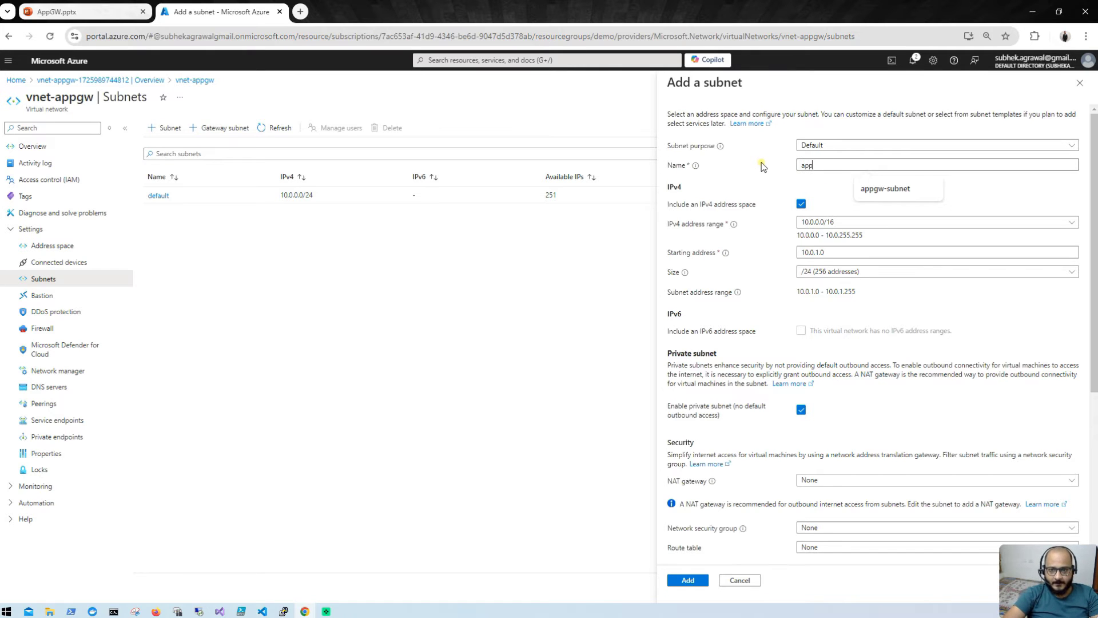
pyautogui.write('gw-subnet')
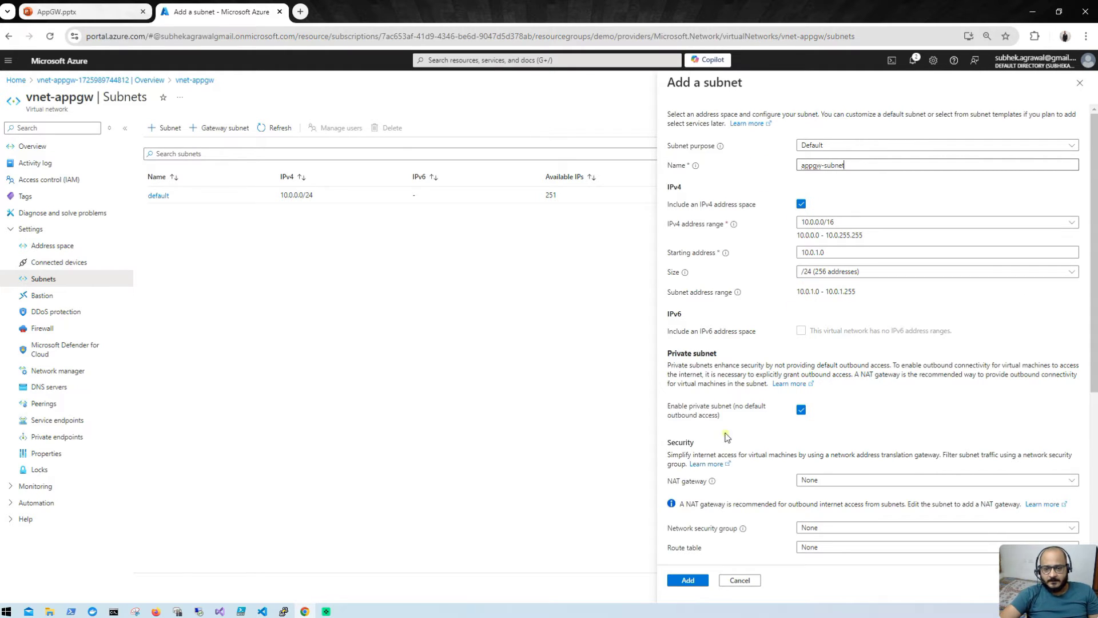
pyautogui.click(688, 581)
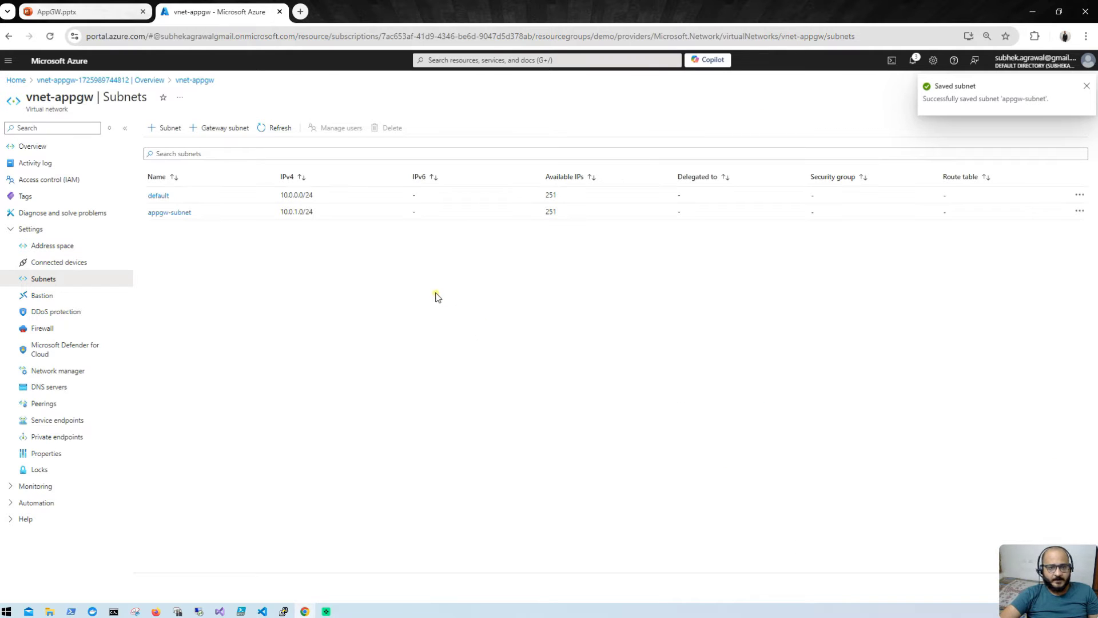
pyautogui.click(166, 196)
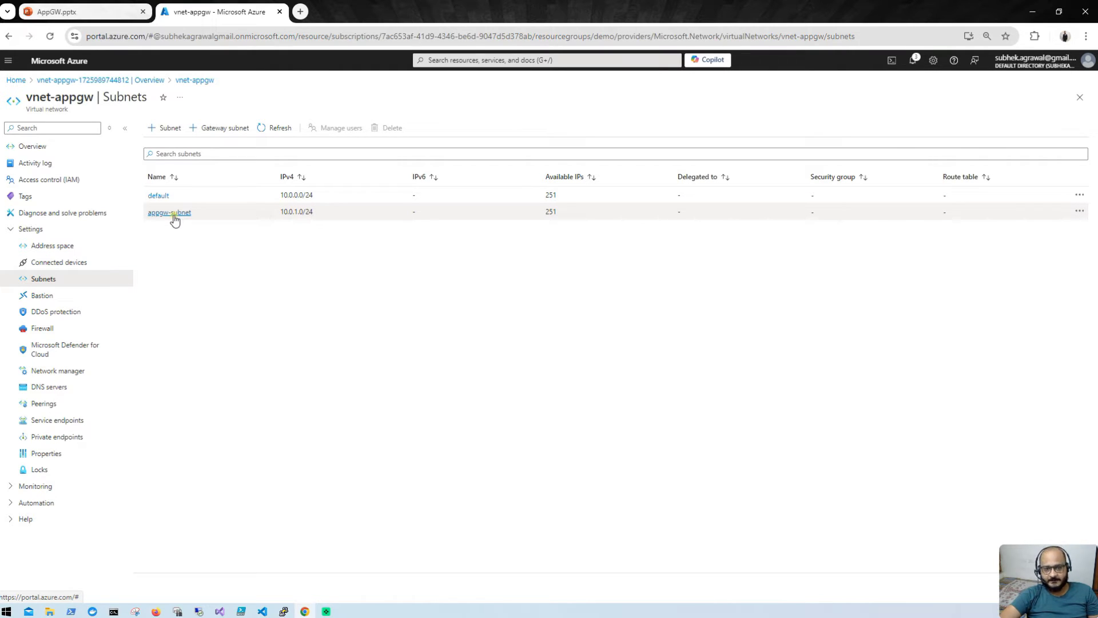
pyautogui.click(11, 84)
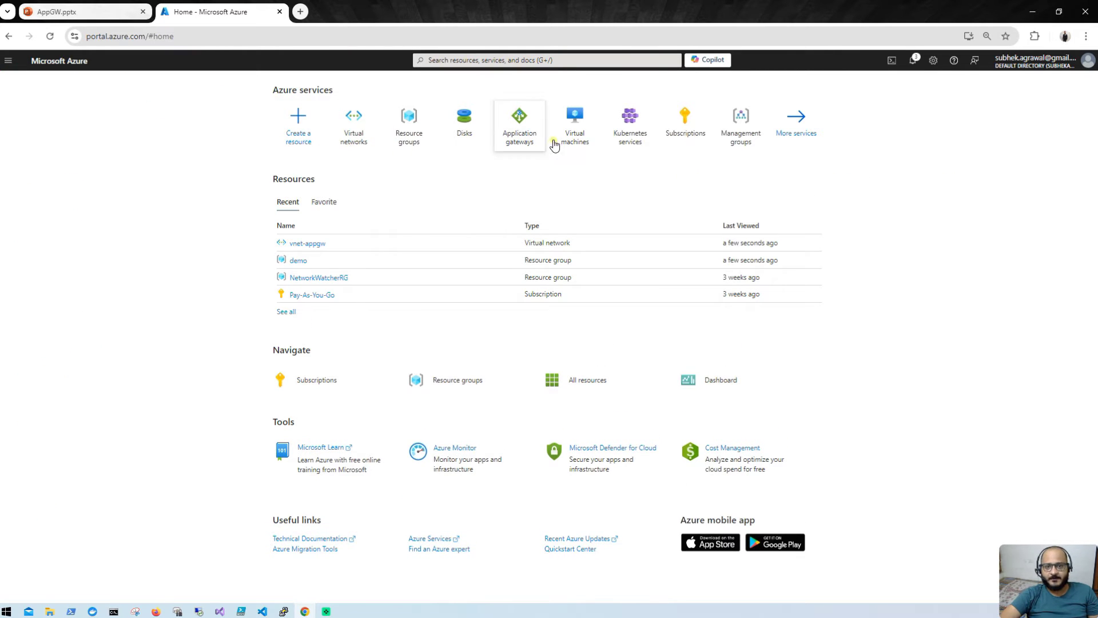
# Step: Start a new virtual machine named dev-vm in the demo resource group
pyautogui.click(573, 125)
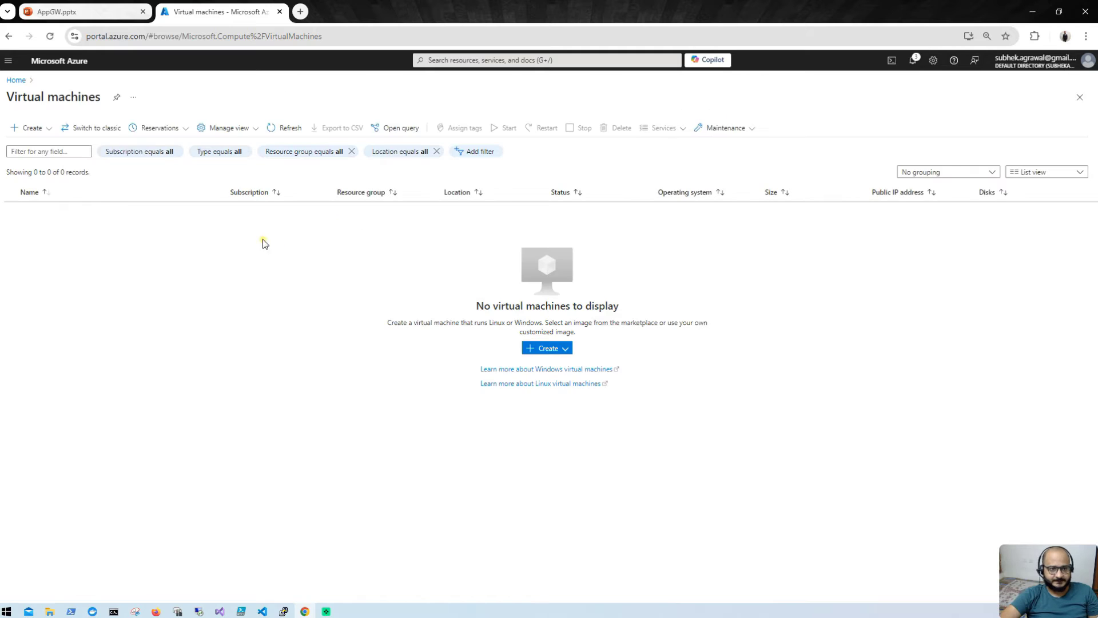
pyautogui.click(30, 128)
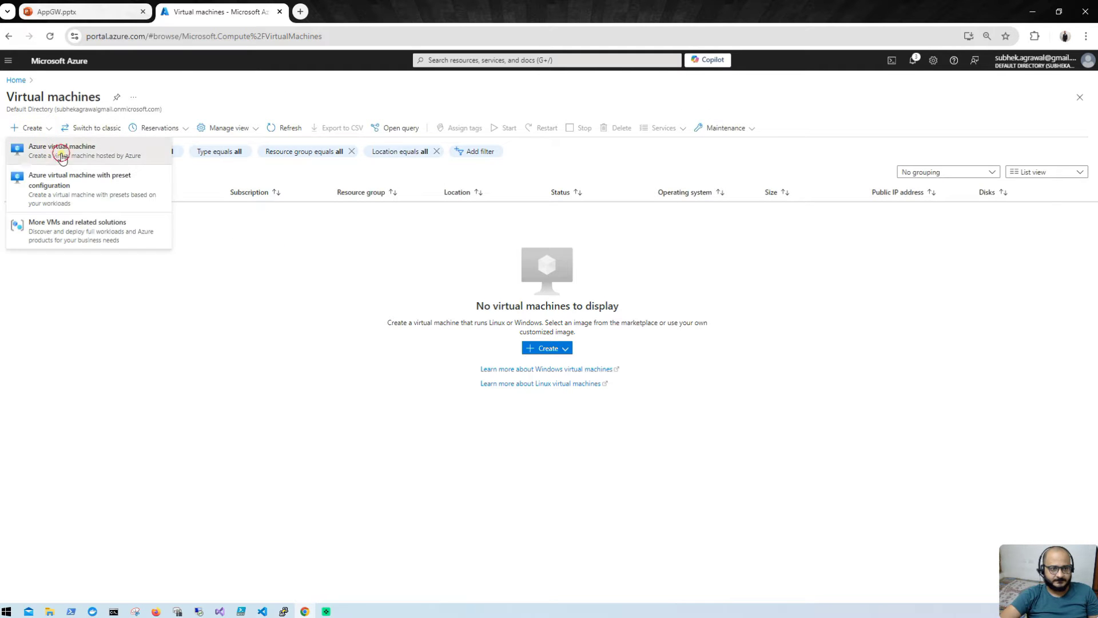
pyautogui.click(61, 150)
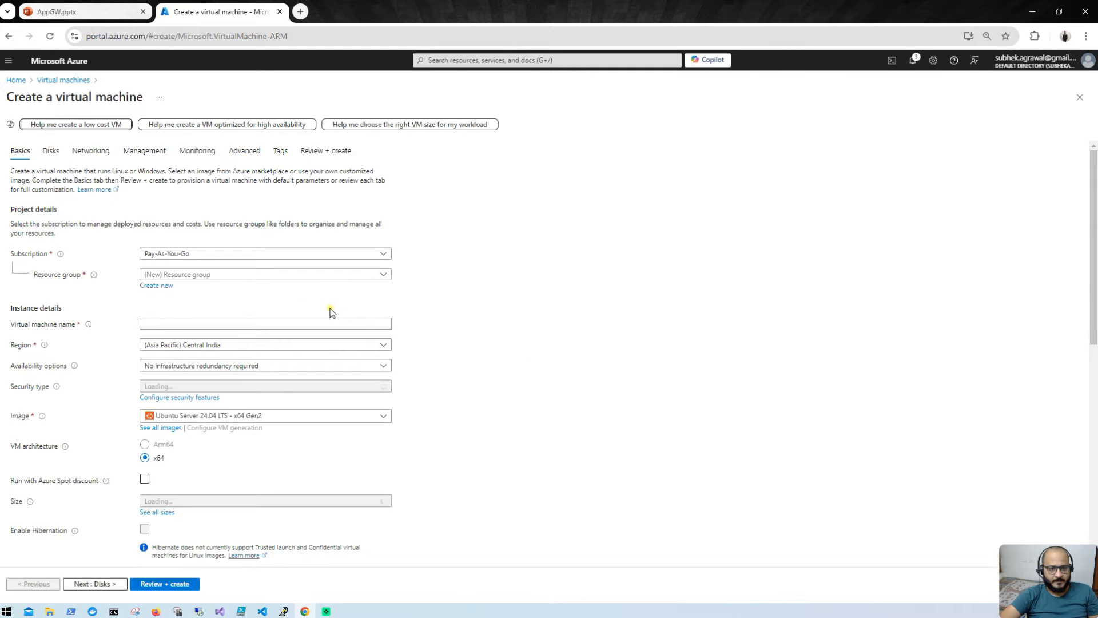
pyautogui.click(244, 280)
pyautogui.click(206, 307)
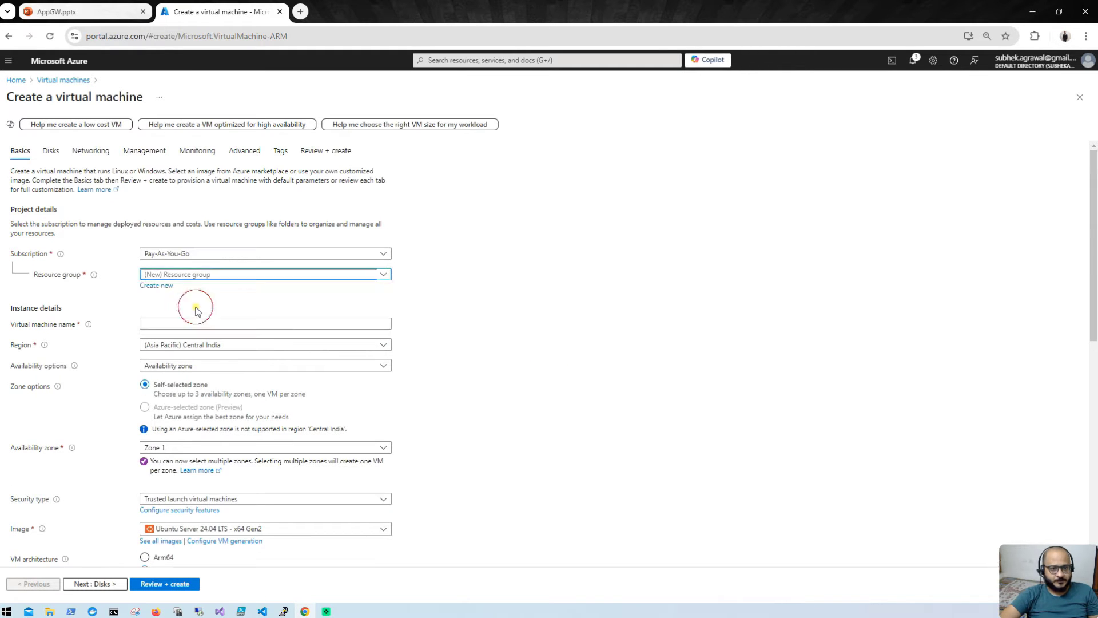
pyautogui.click(204, 324)
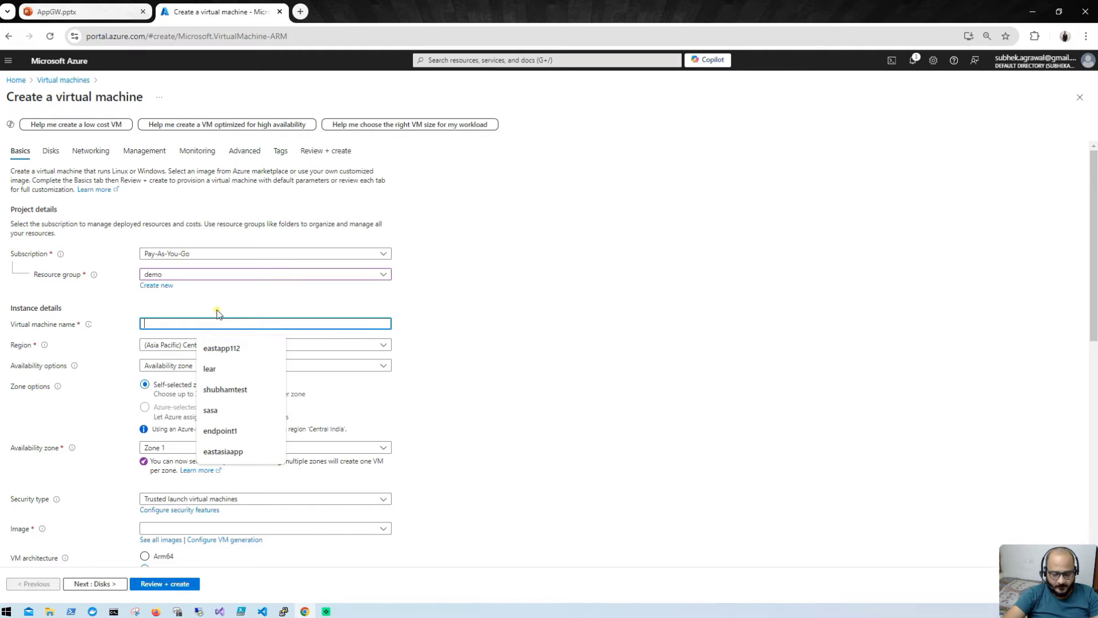
pyautogui.write('dev-vm')
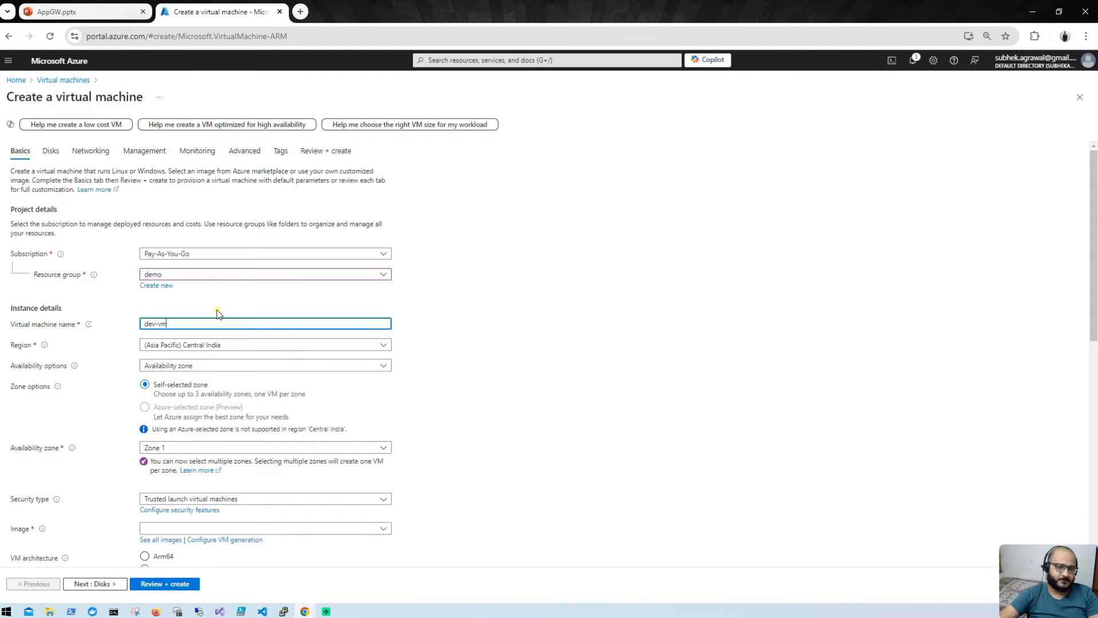
# Step: Choose no infrastructure redundancy and the Windows Server 2022 Datacenter Azure Edition Hotpatch image
pyautogui.click(238, 367)
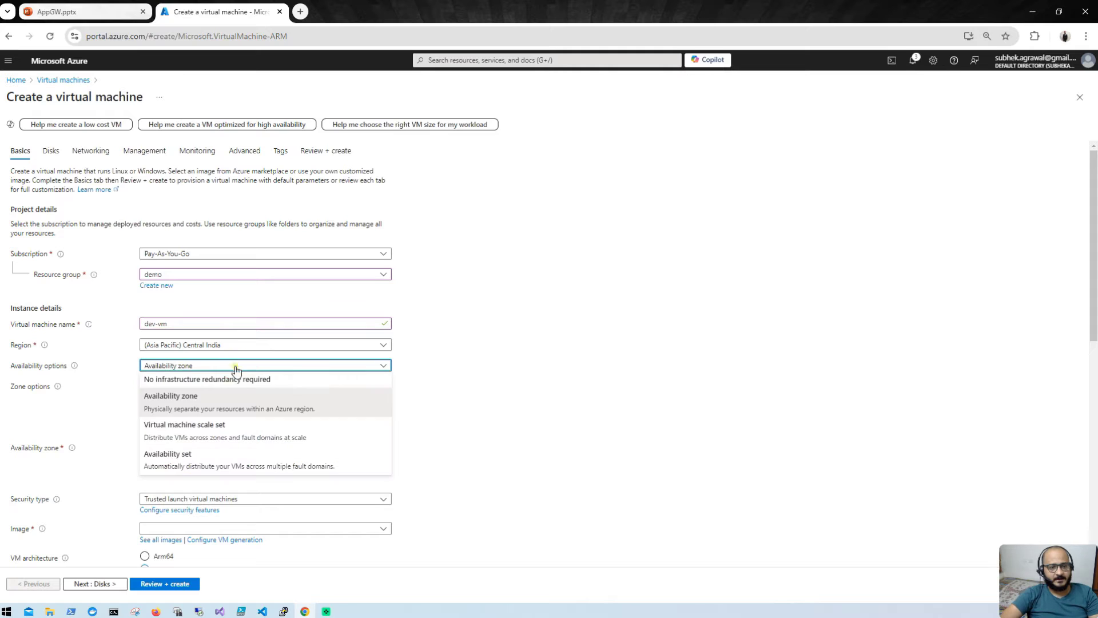
pyautogui.click(218, 378)
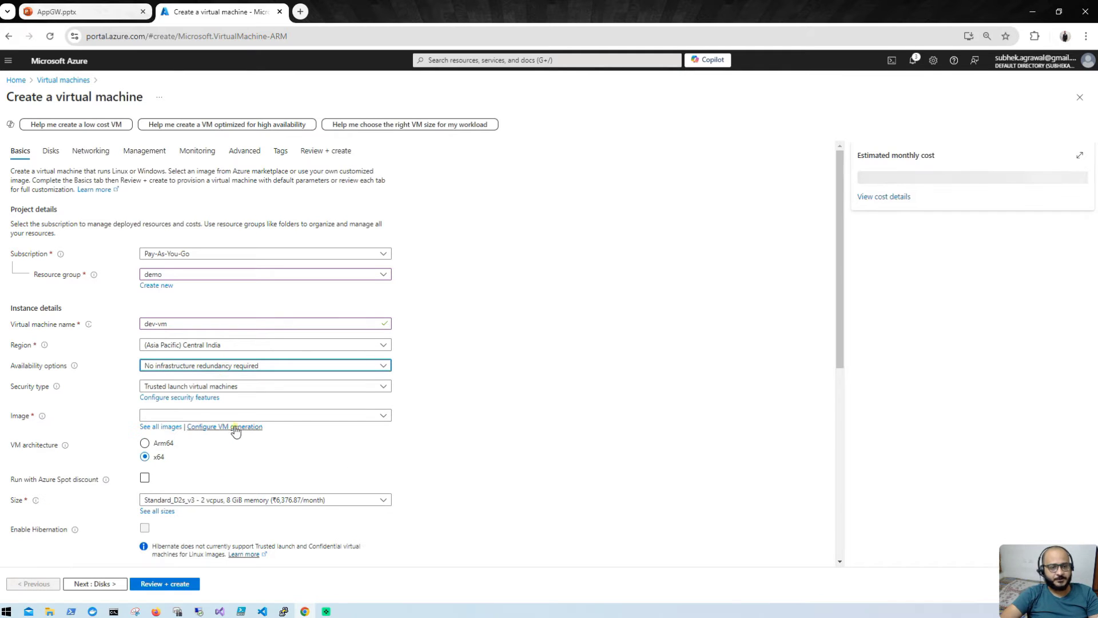
pyautogui.click(297, 416)
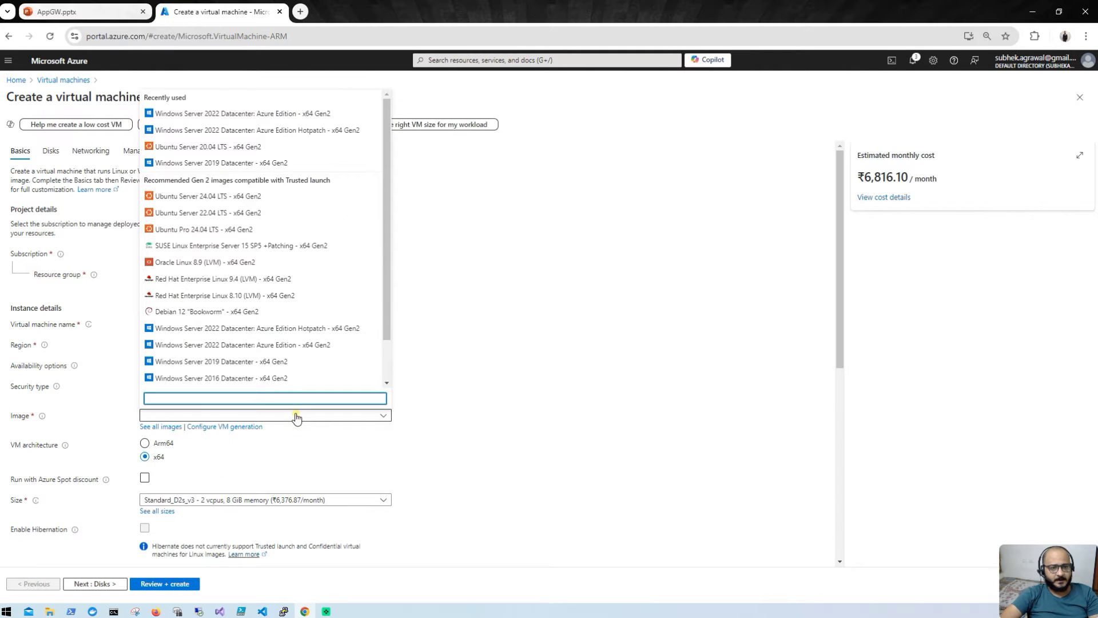
pyautogui.click(295, 328)
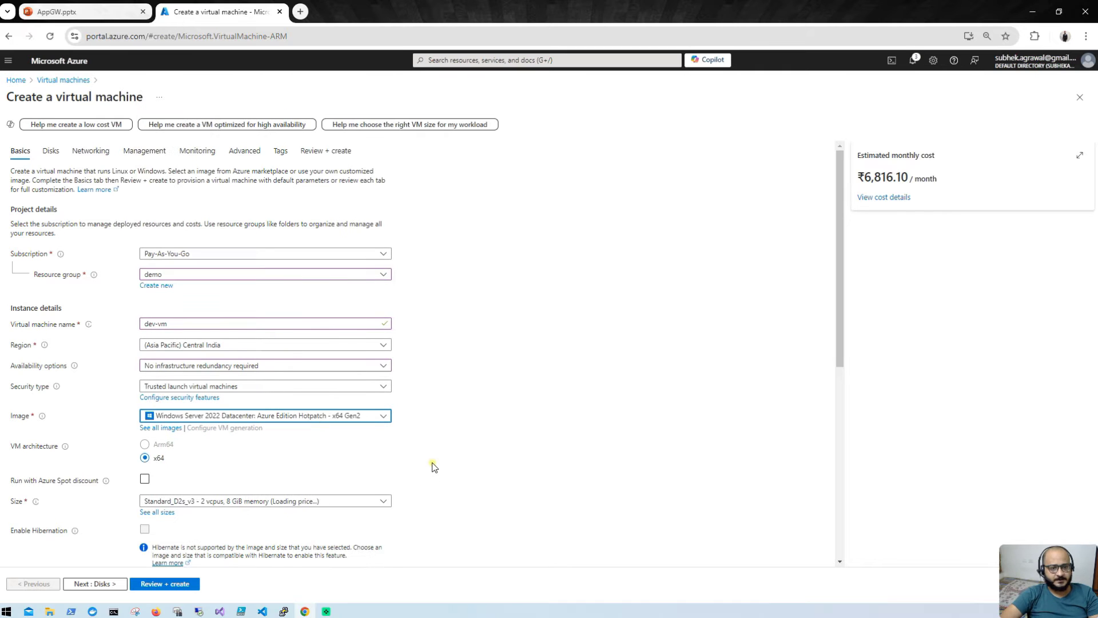
pyautogui.scroll(-4, 432, 462)
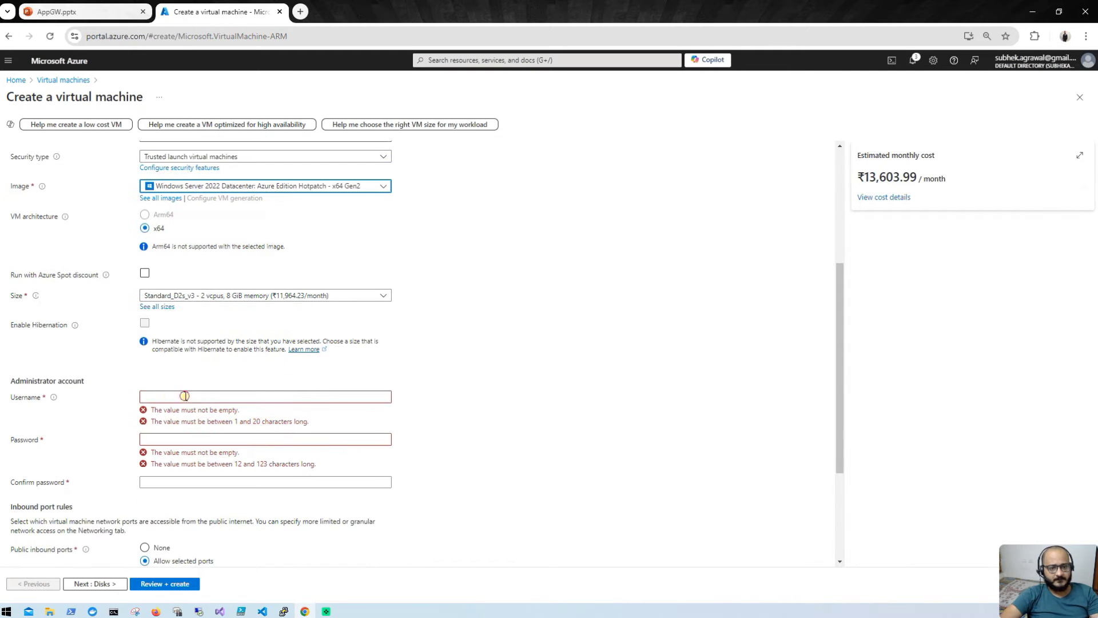
# Step: Enter the administrator username, password and password confirmation for dev-vm
pyautogui.click(183, 394)
pyautogui.write('shubha')
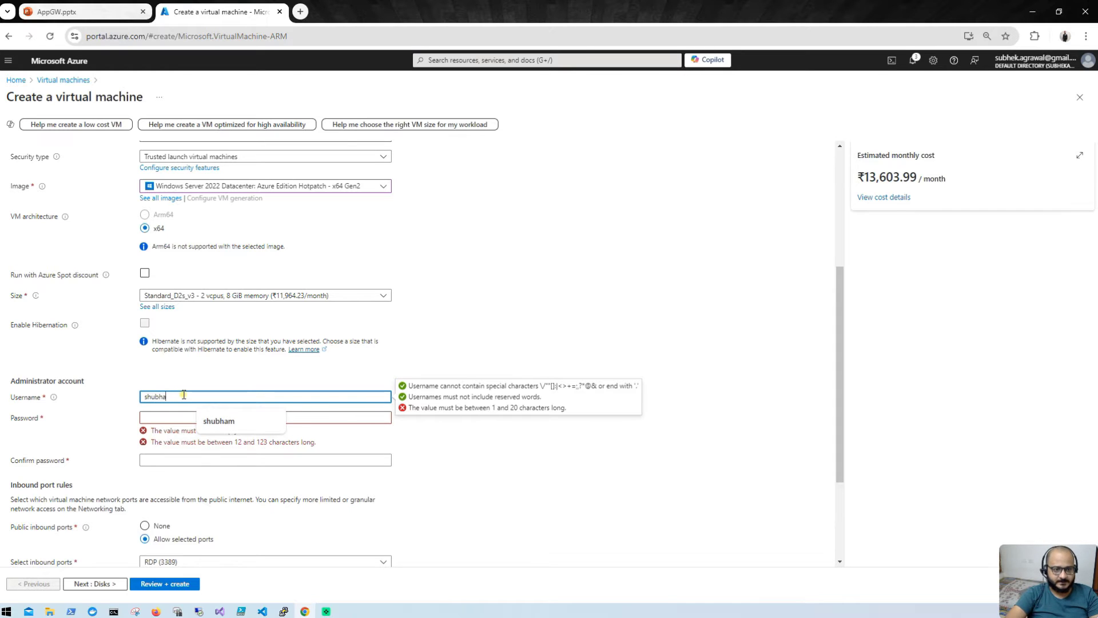
pyautogui.write('m')
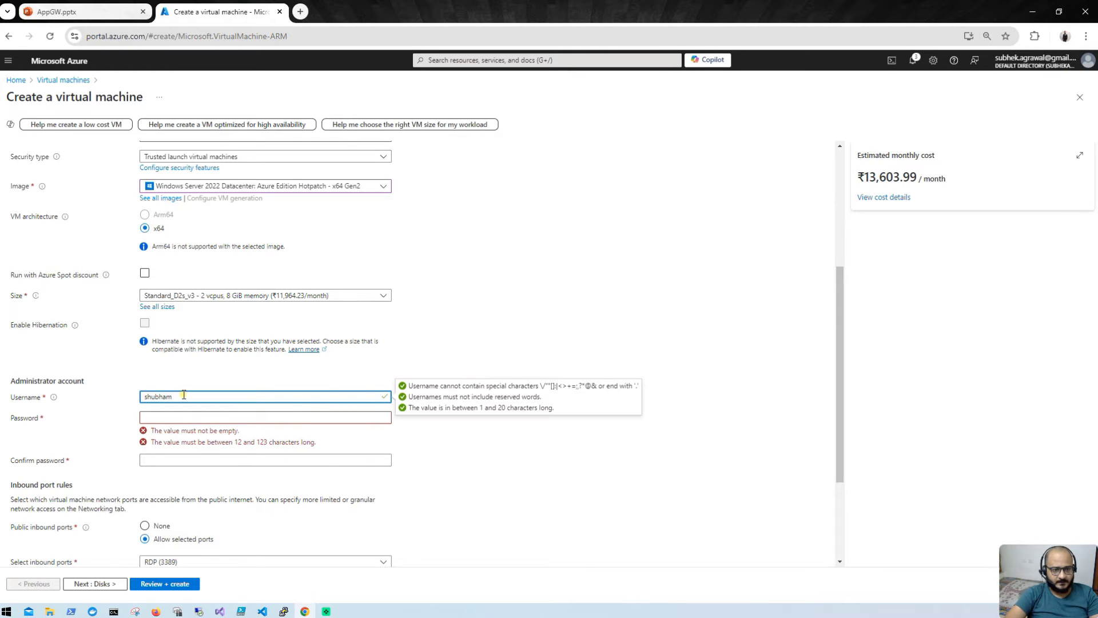
pyautogui.press('Tab')
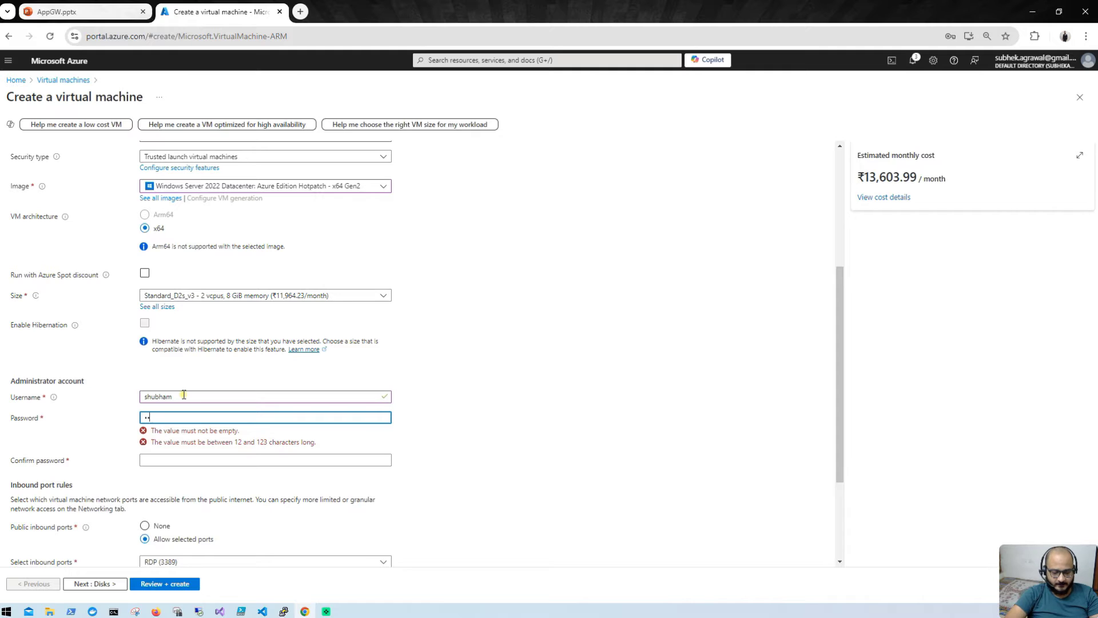
pyautogui.write('•••••••••')
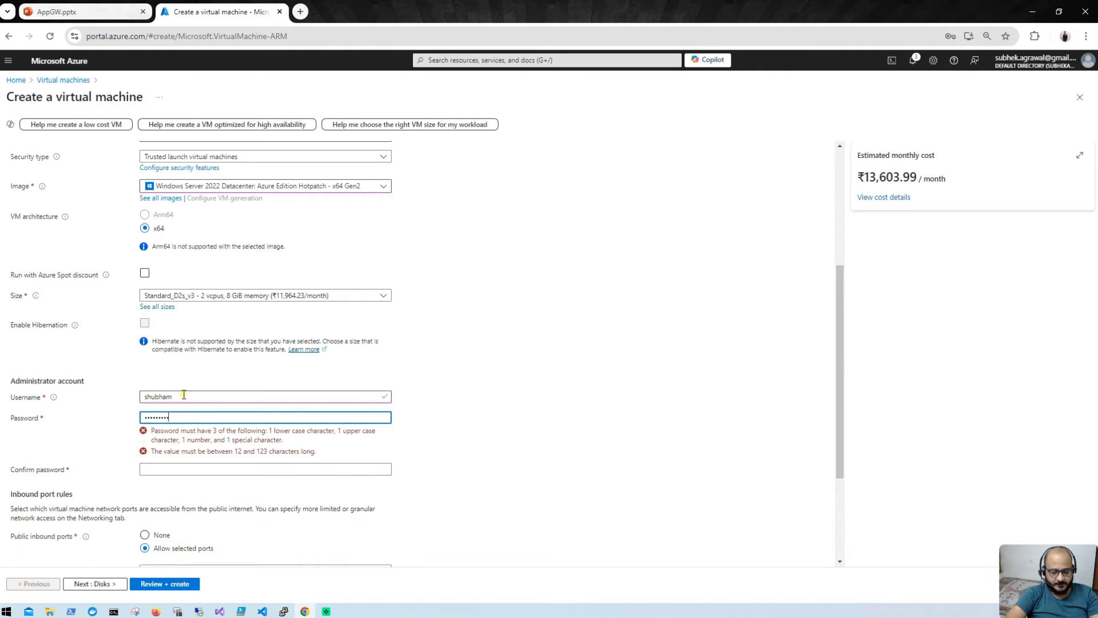
pyautogui.press('Tab')
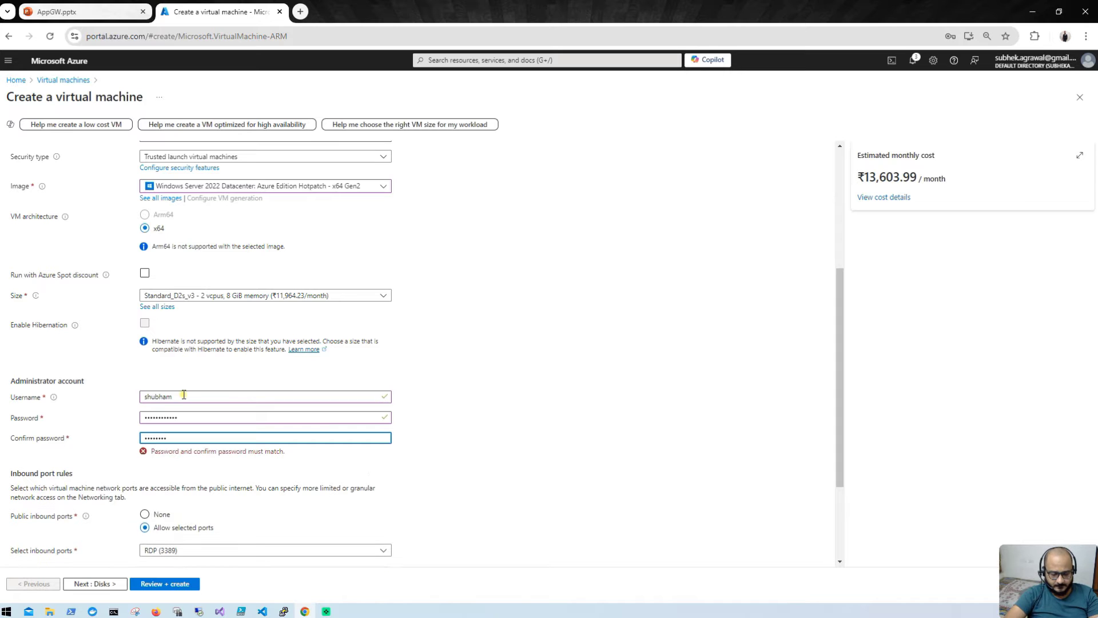
pyautogui.write('••••••••••••')
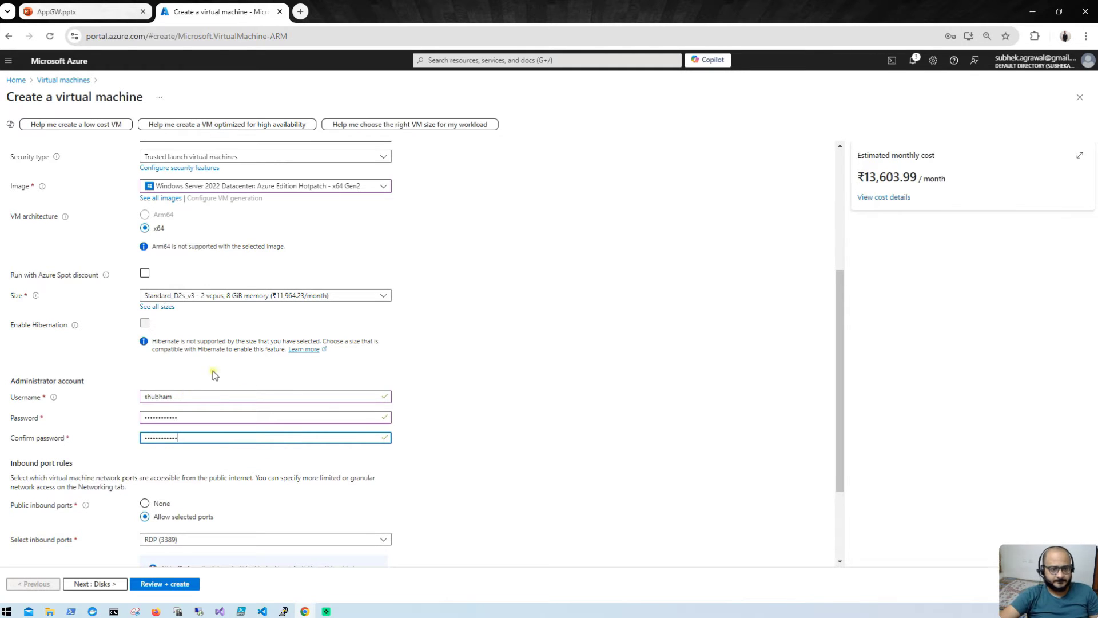
pyautogui.scroll(-1, 251, 478)
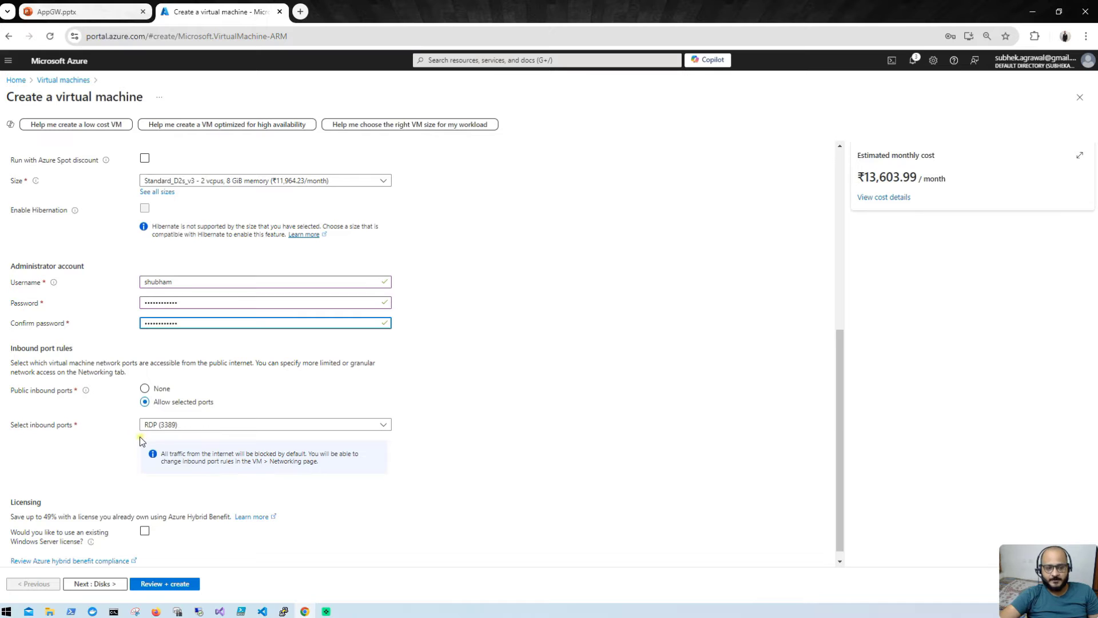
pyautogui.scroll(-1, 139, 438)
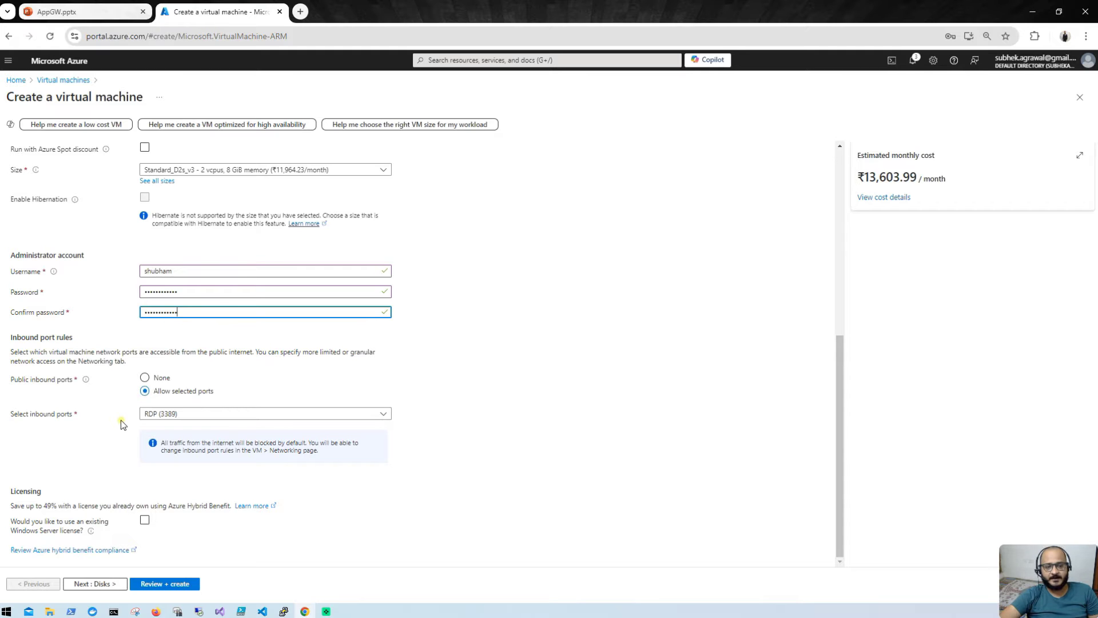
# Step: Set dev-vm's OS disk type to Standard SSD
pyautogui.click(89, 584)
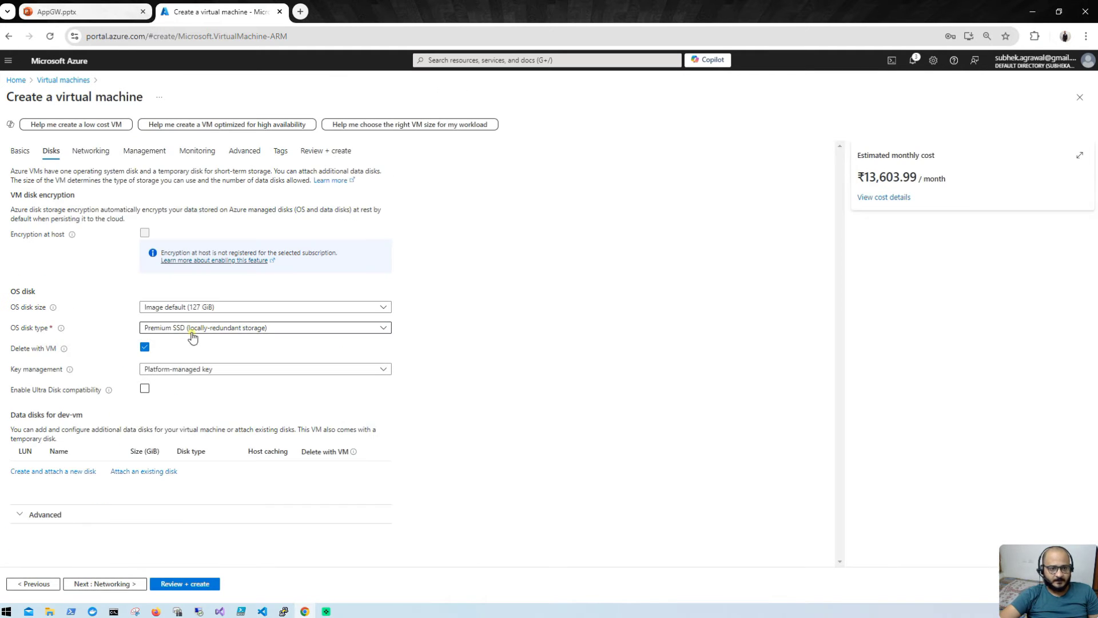
pyautogui.click(194, 330)
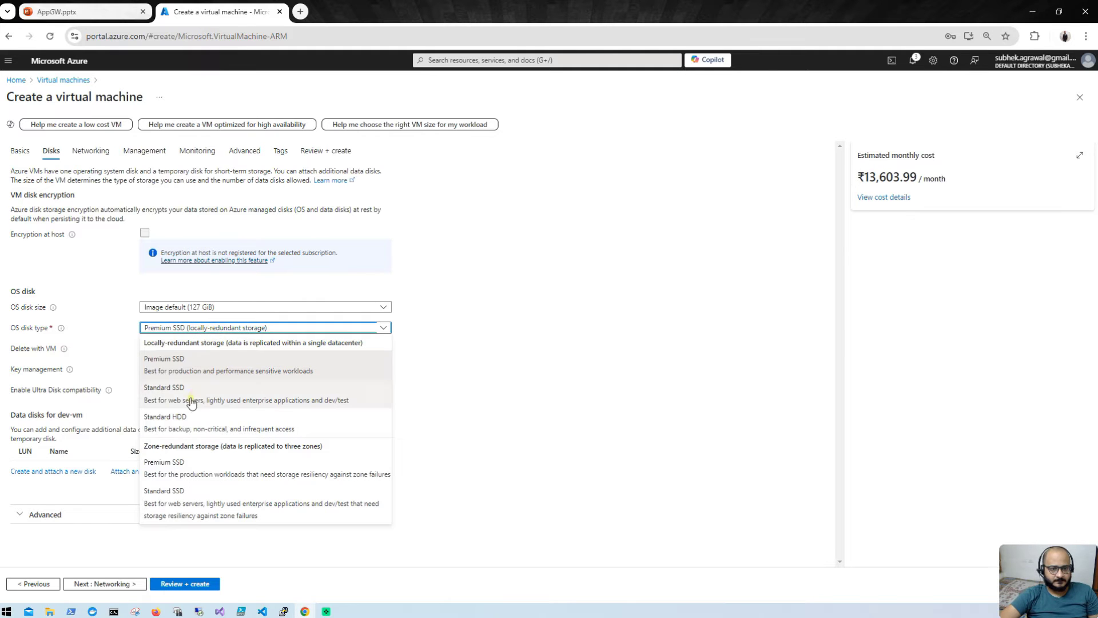
pyautogui.click(192, 399)
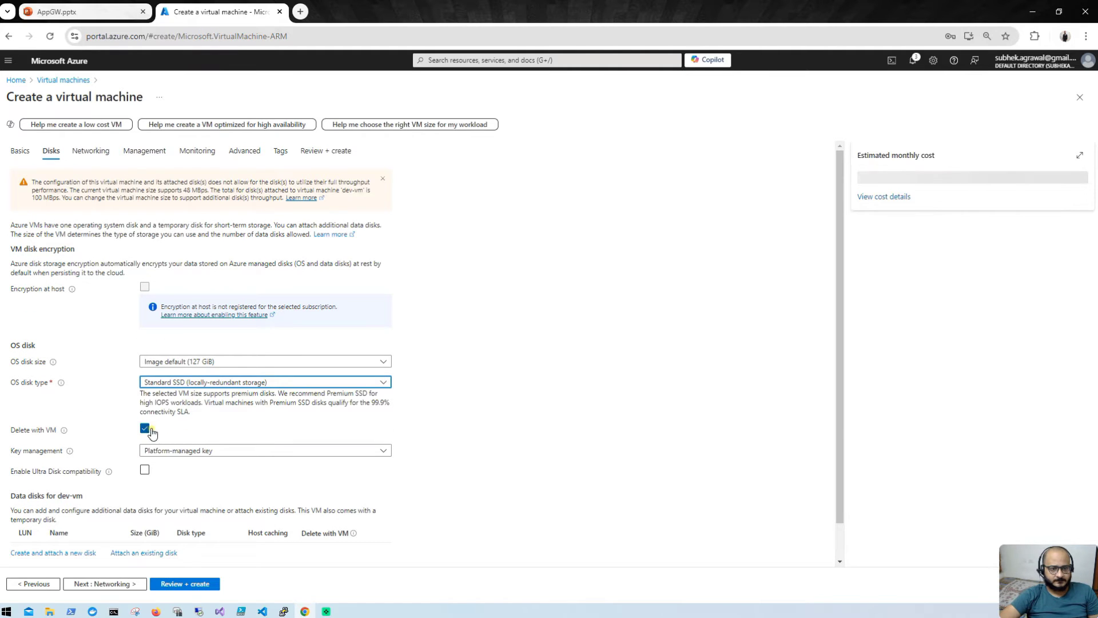
pyautogui.scroll(-1, 144, 433)
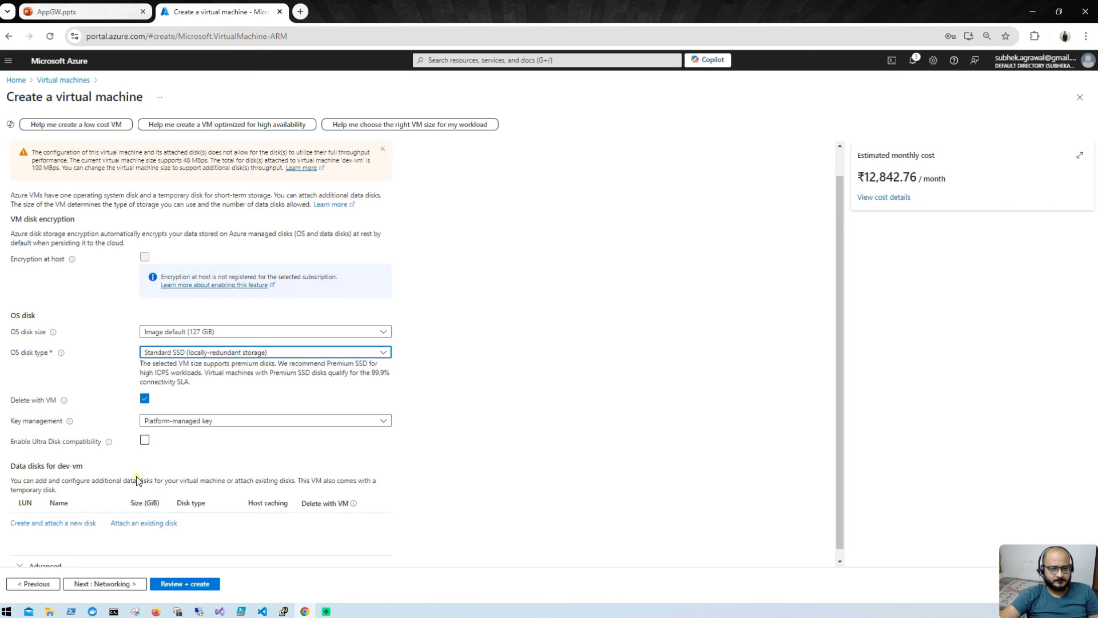
# Step: Place dev-vm in vnet-appgw's default (10.0.0.0/24) subnet
pyautogui.click(87, 584)
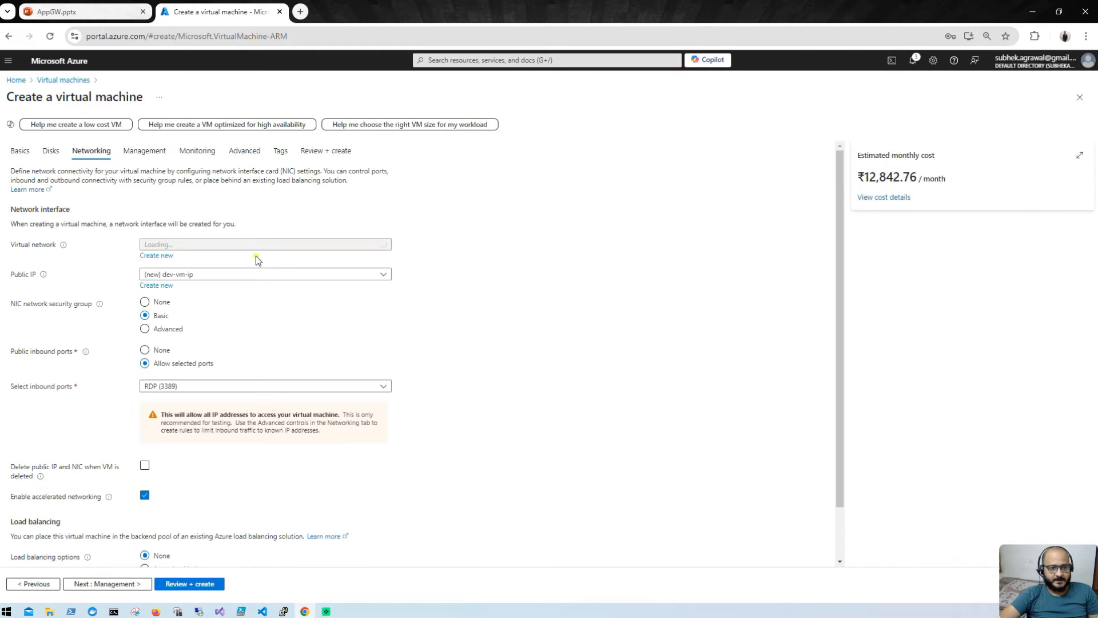
pyautogui.click(240, 280)
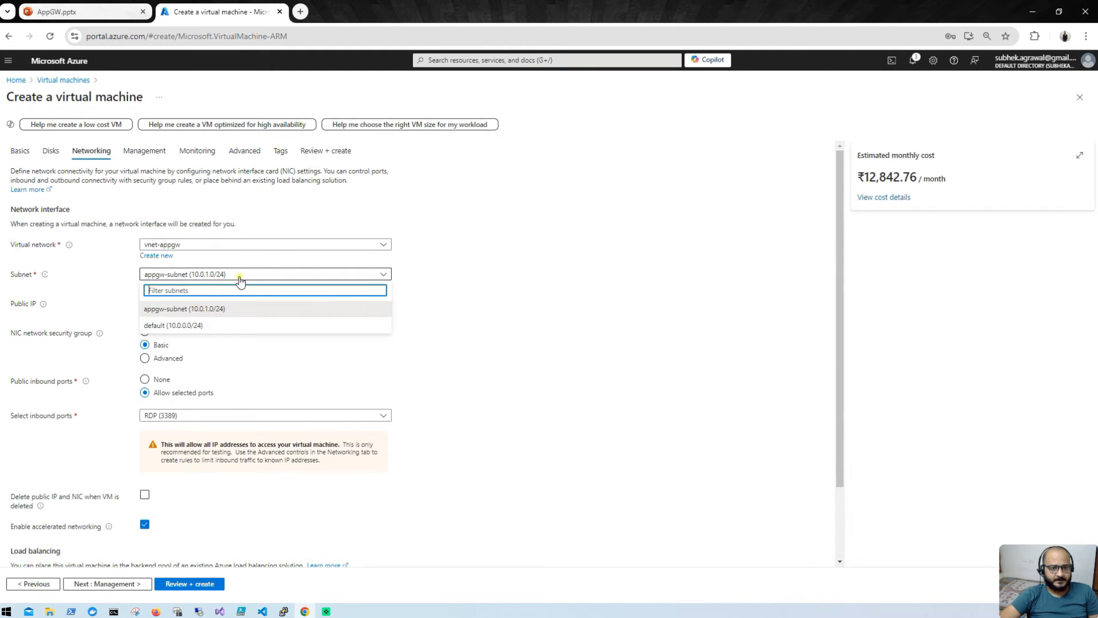
pyautogui.click(195, 325)
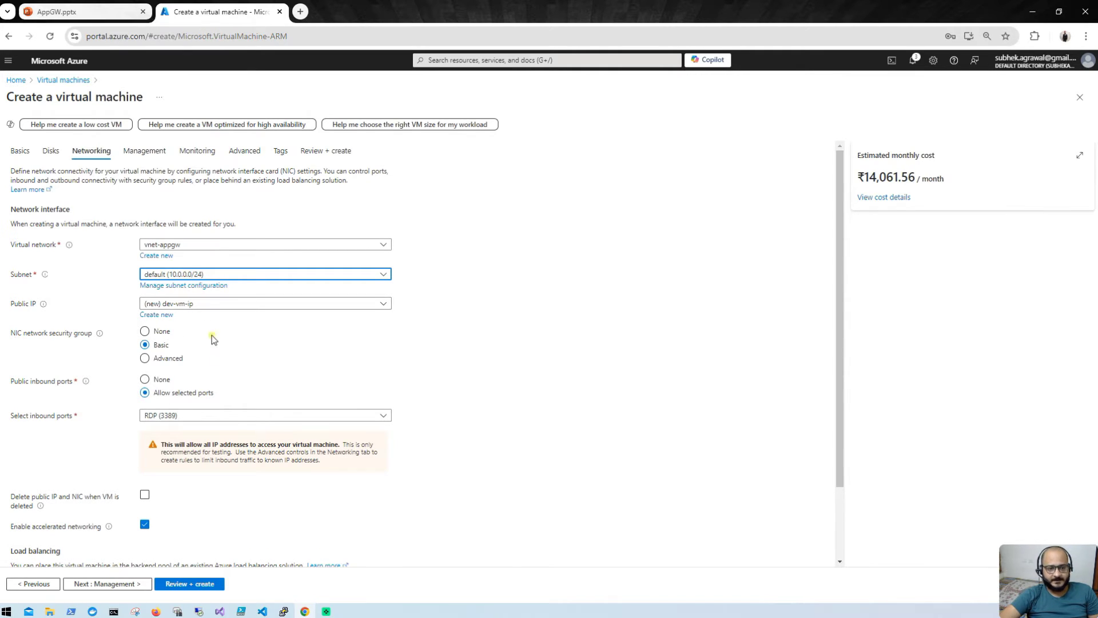
pyautogui.scroll(-2, 215, 374)
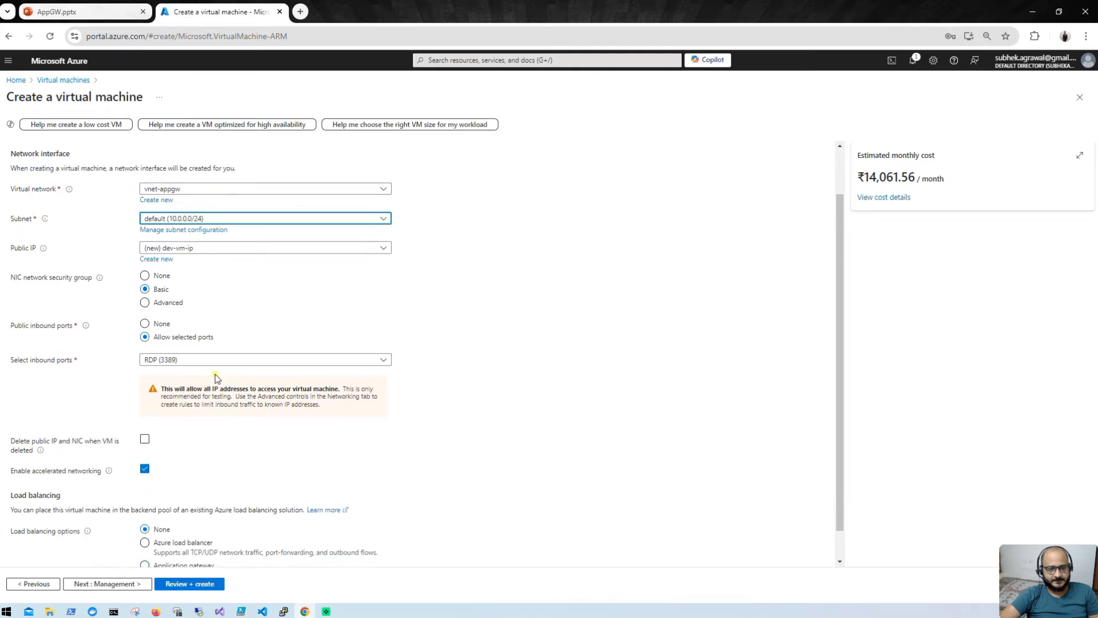
pyautogui.click(106, 584)
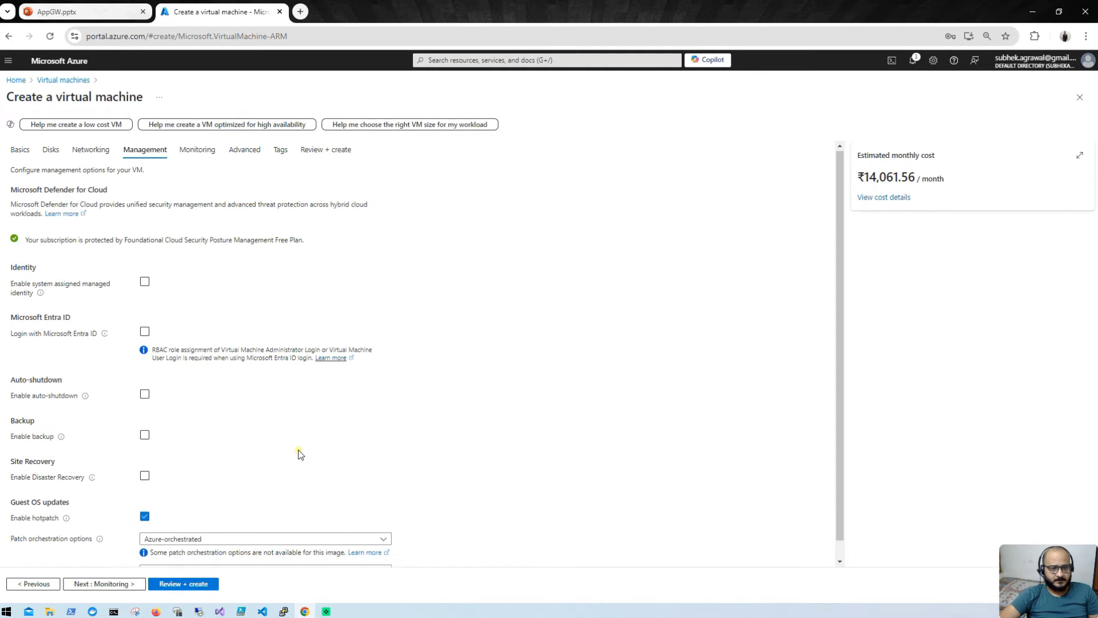
pyautogui.scroll(-1, 213, 510)
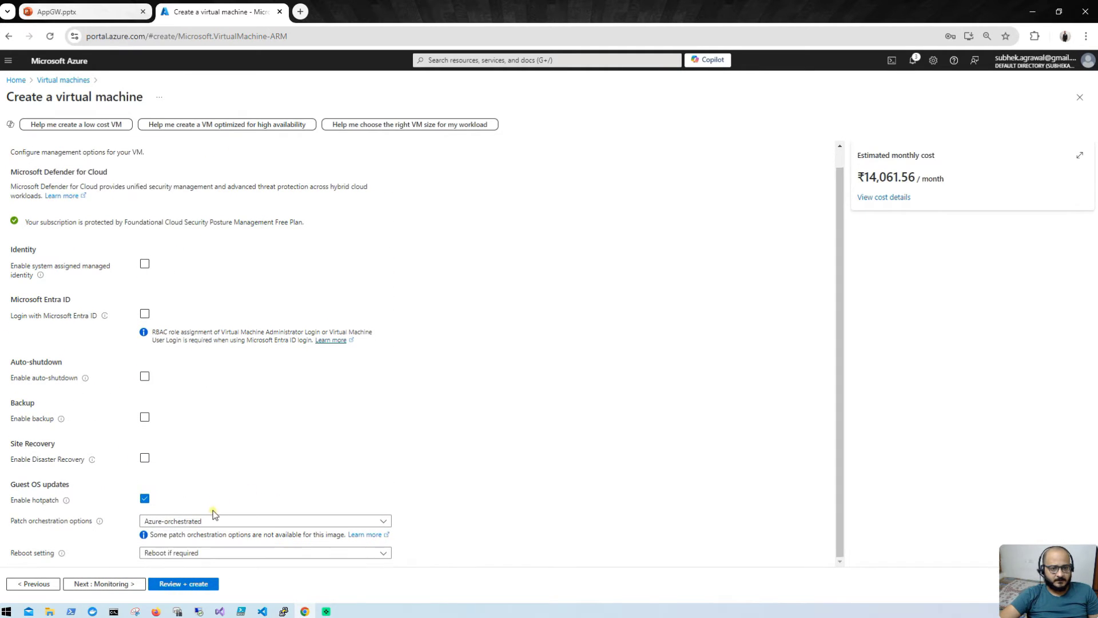
# Step: Validate dev-vm's settings and start its deployment
pyautogui.click(182, 583)
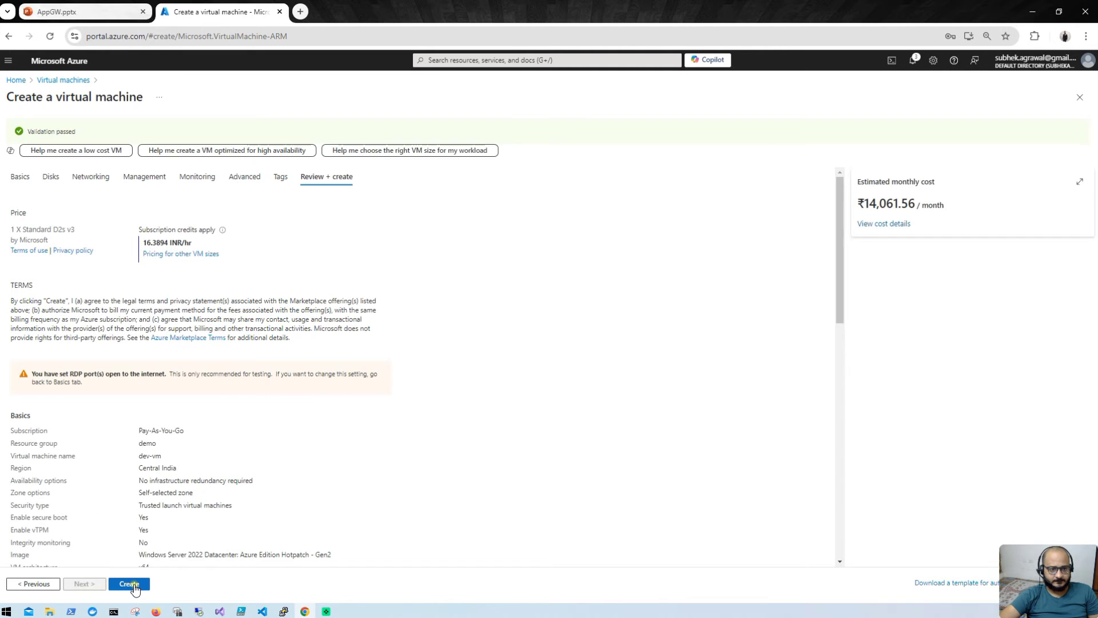
pyautogui.click(135, 584)
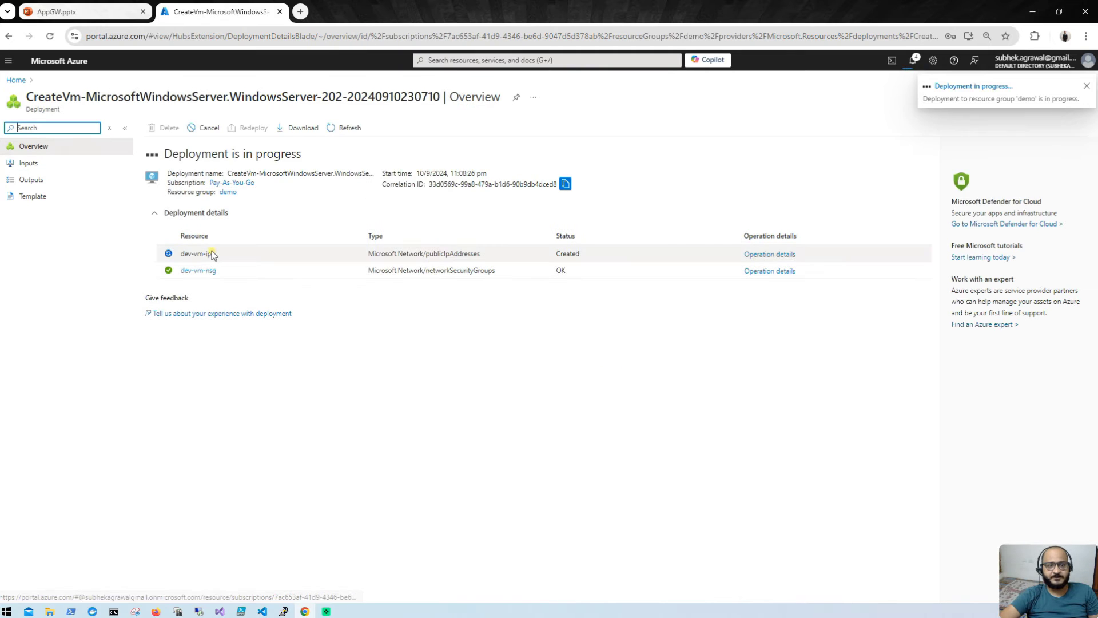
# Step: Start another virtual machine named test-vm in the demo resource group
pyautogui.click(23, 80)
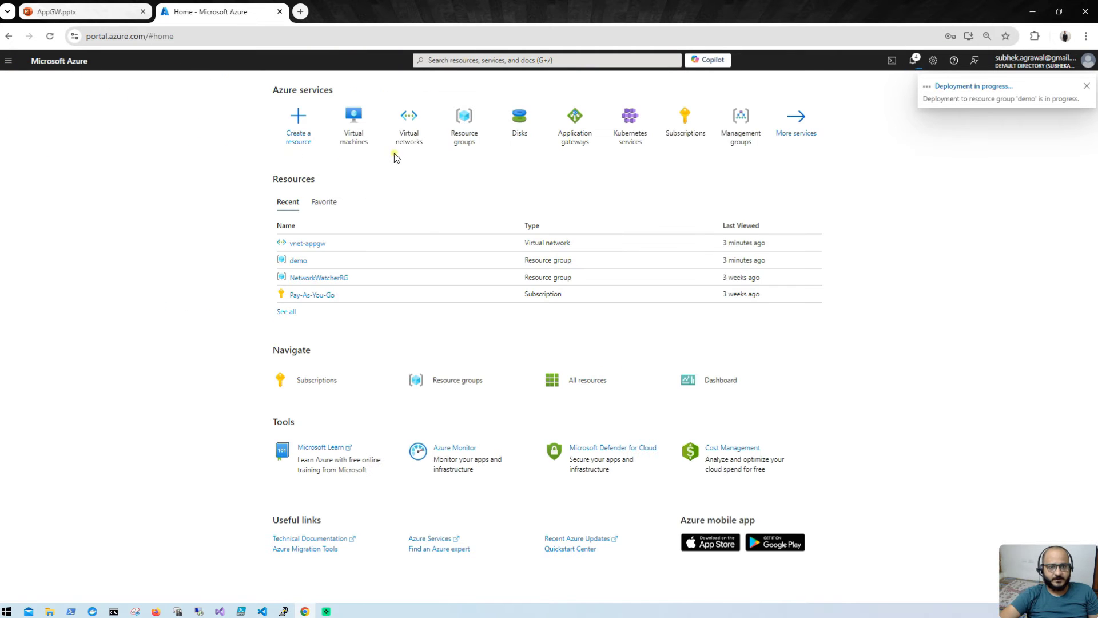
pyautogui.click(349, 126)
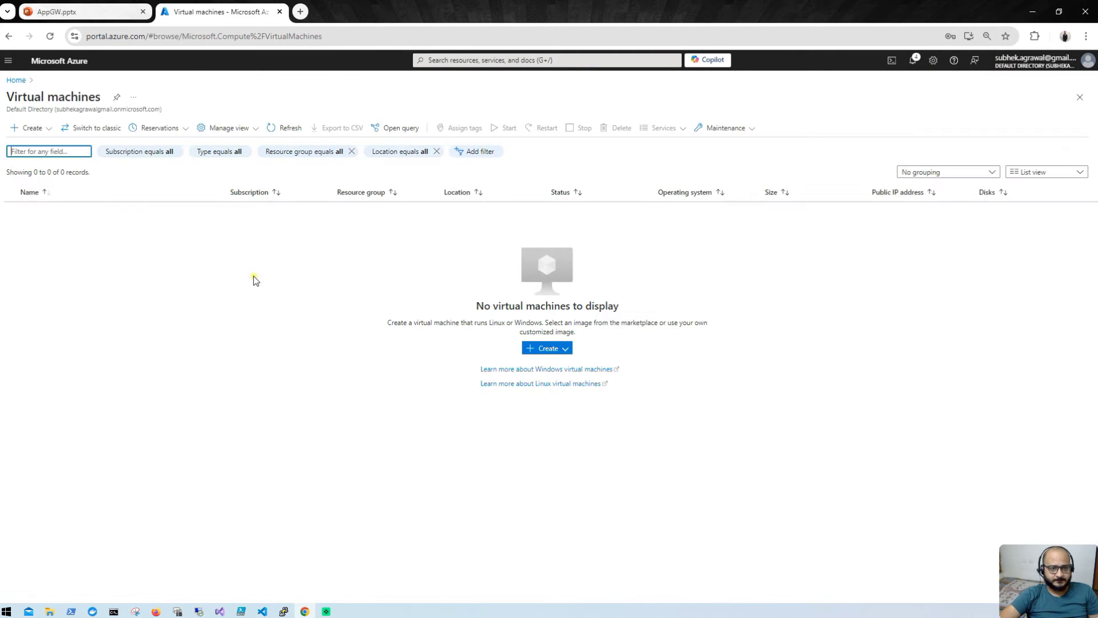
pyautogui.click(44, 138)
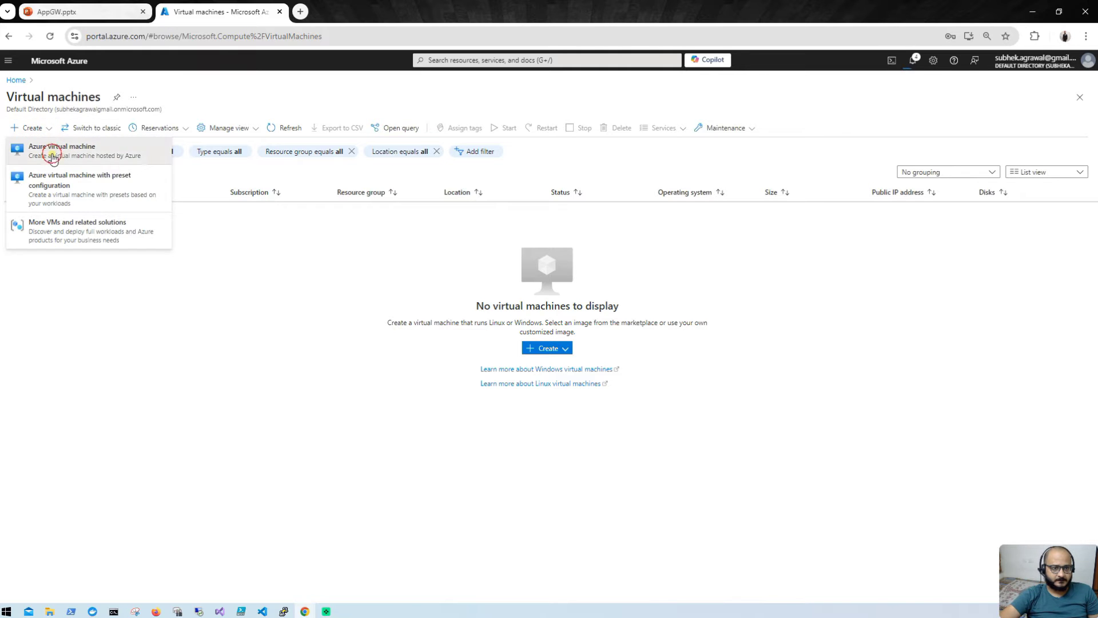
pyautogui.click(51, 147)
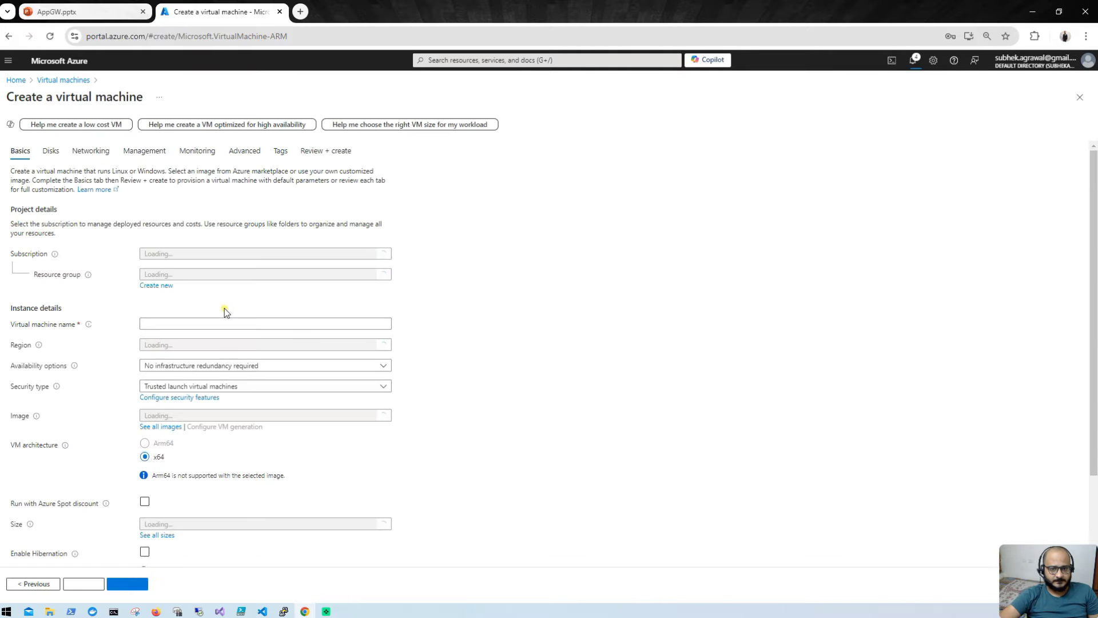
pyautogui.click(221, 276)
pyautogui.click(217, 309)
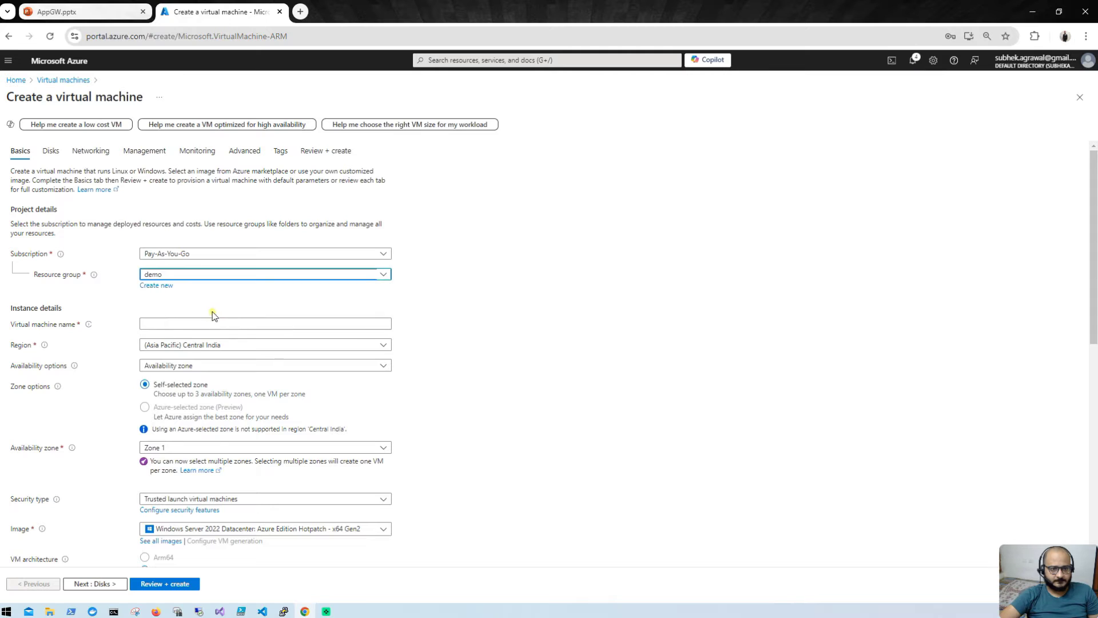
pyautogui.click(213, 322)
pyautogui.write('te')
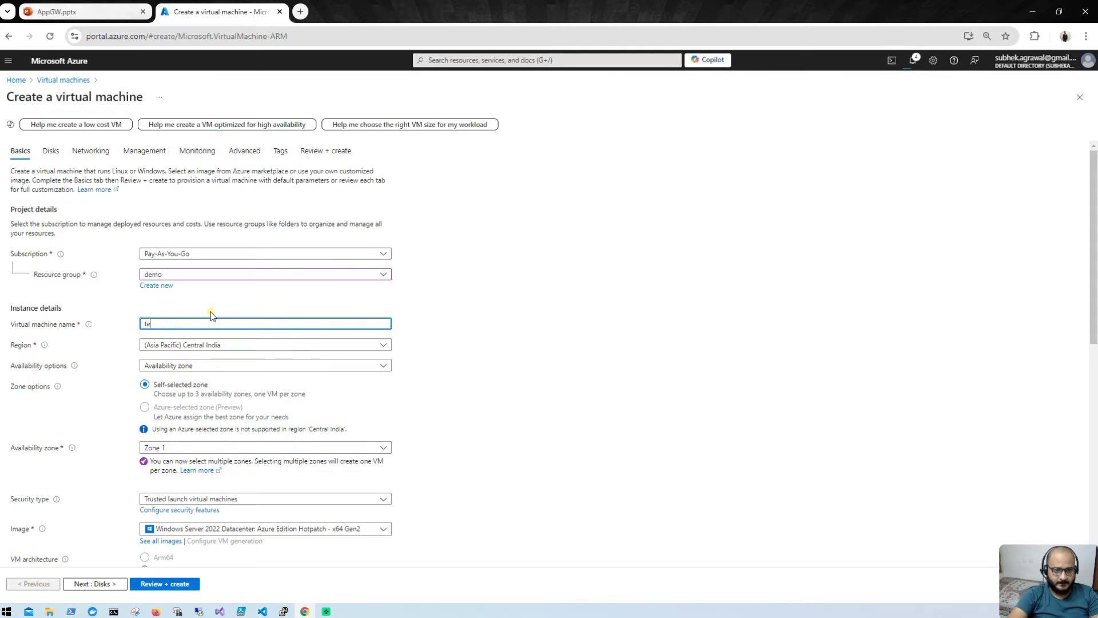
pyautogui.write('st-vm')
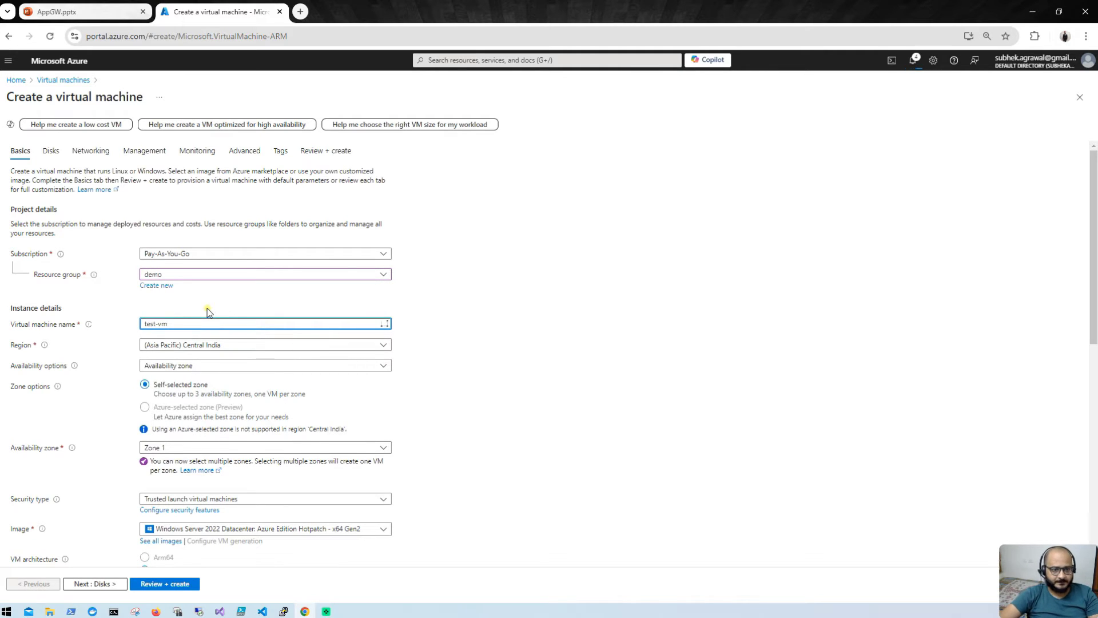
# Step: Set test-vm's availability option to No infrastructure redundancy required
pyautogui.click(294, 366)
pyautogui.click(260, 382)
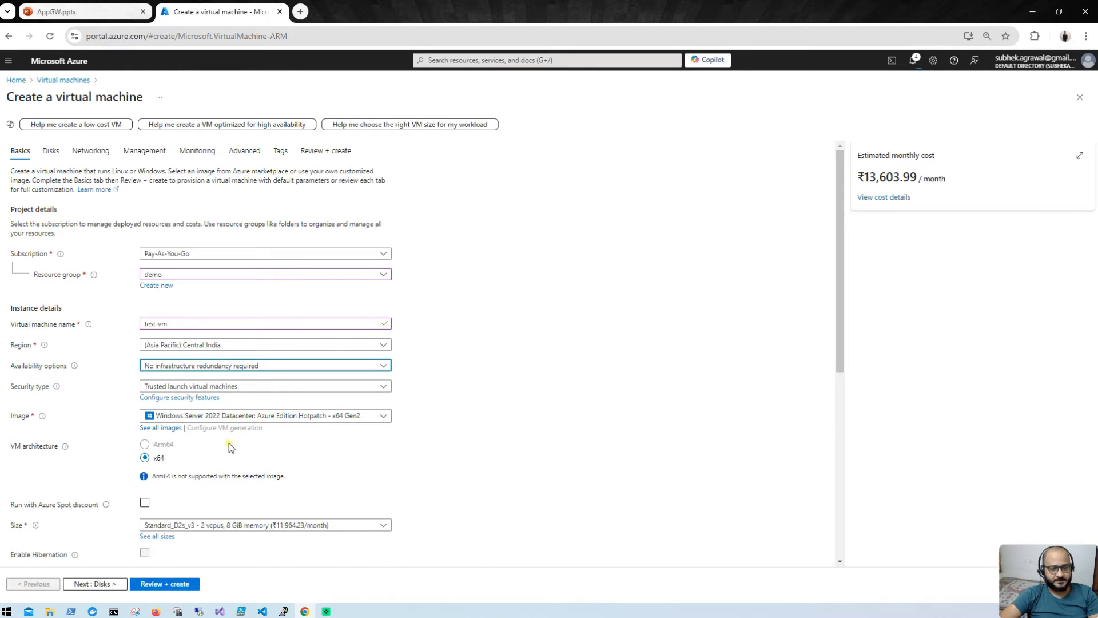
pyautogui.scroll(-3, 229, 445)
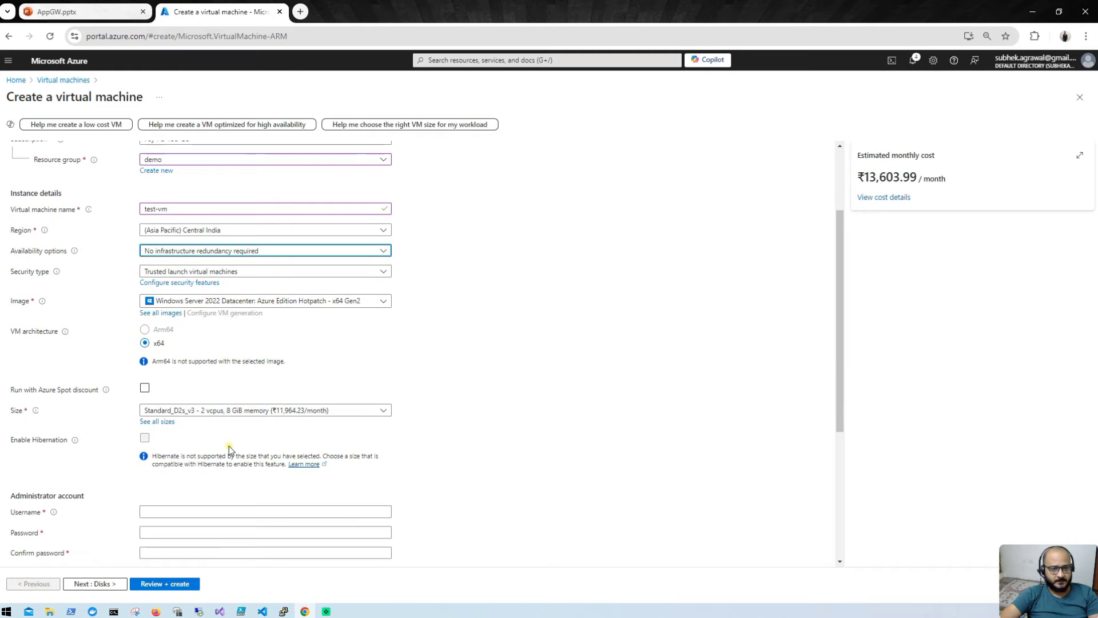
# Step: Enter the administrator username, password and password confirmation for test-vm
pyautogui.click(189, 454)
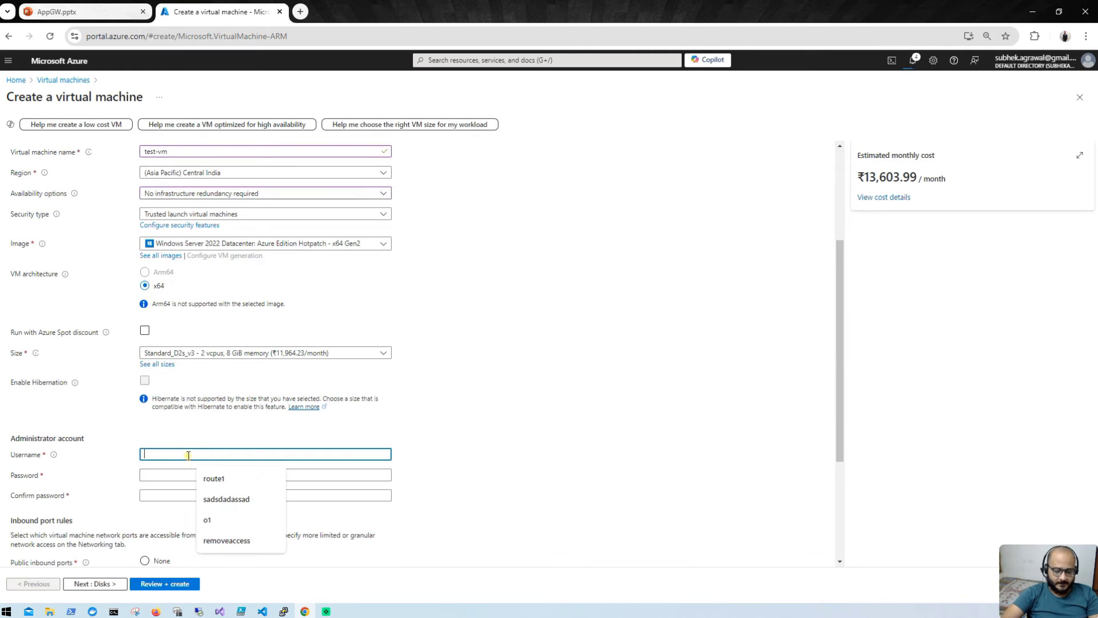
pyautogui.write('shubham')
pyautogui.press('Tab')
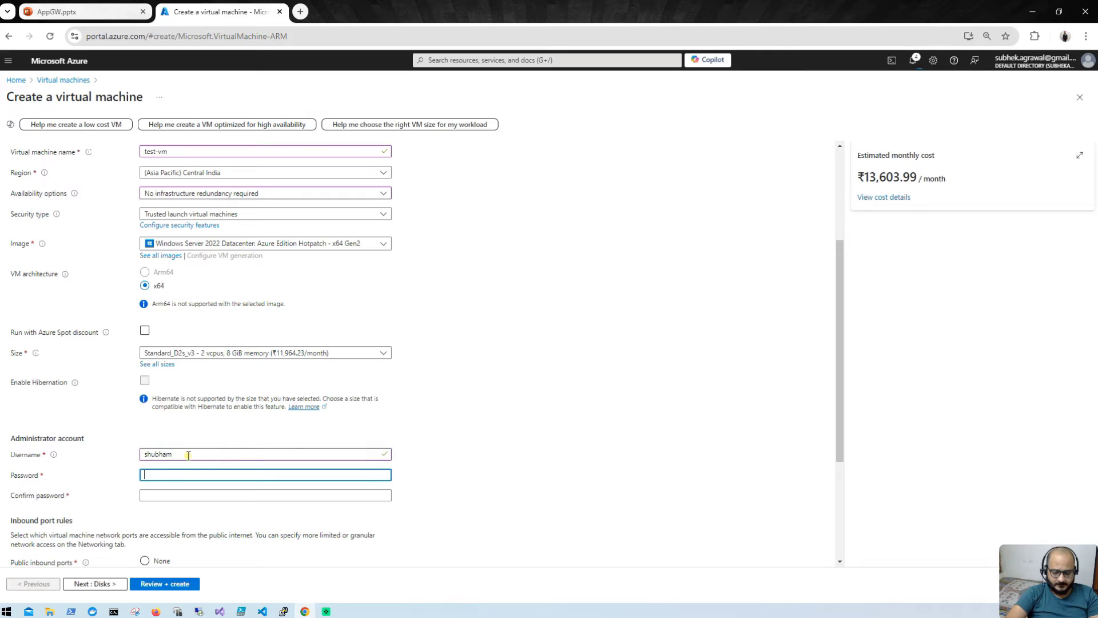
pyautogui.write('••••••••')
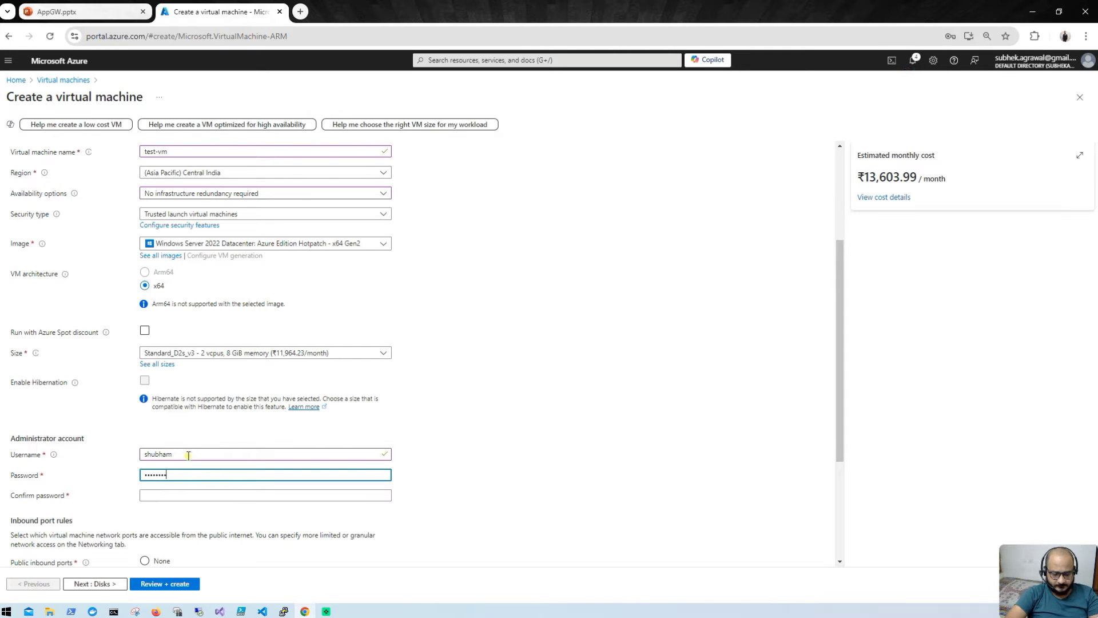
pyautogui.write('••')
pyautogui.press('Tab')
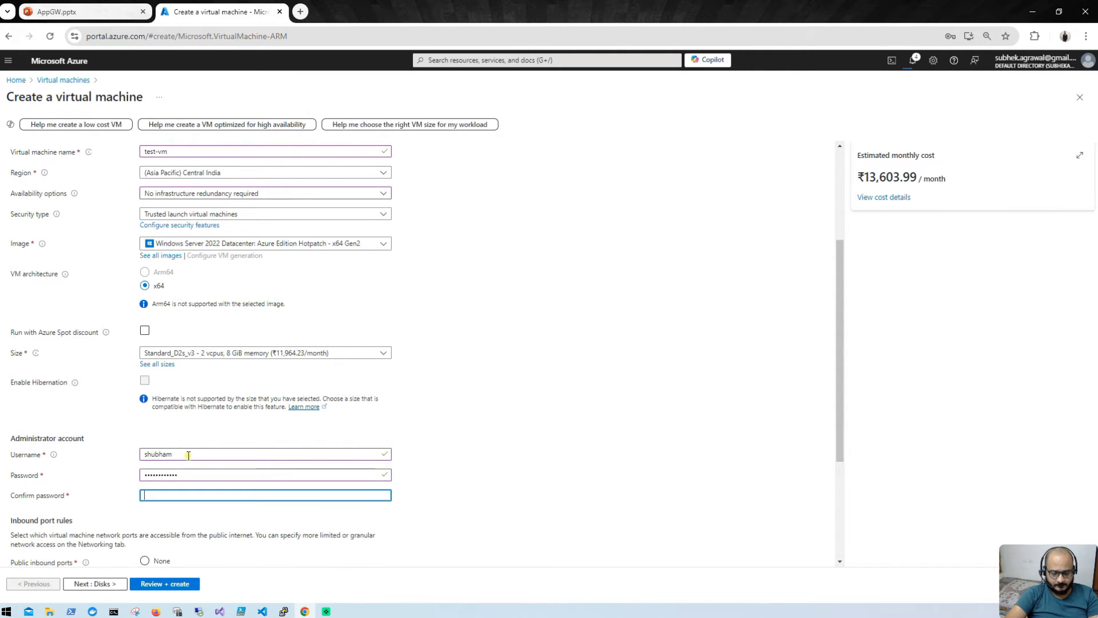
pyautogui.write('•••••••••')
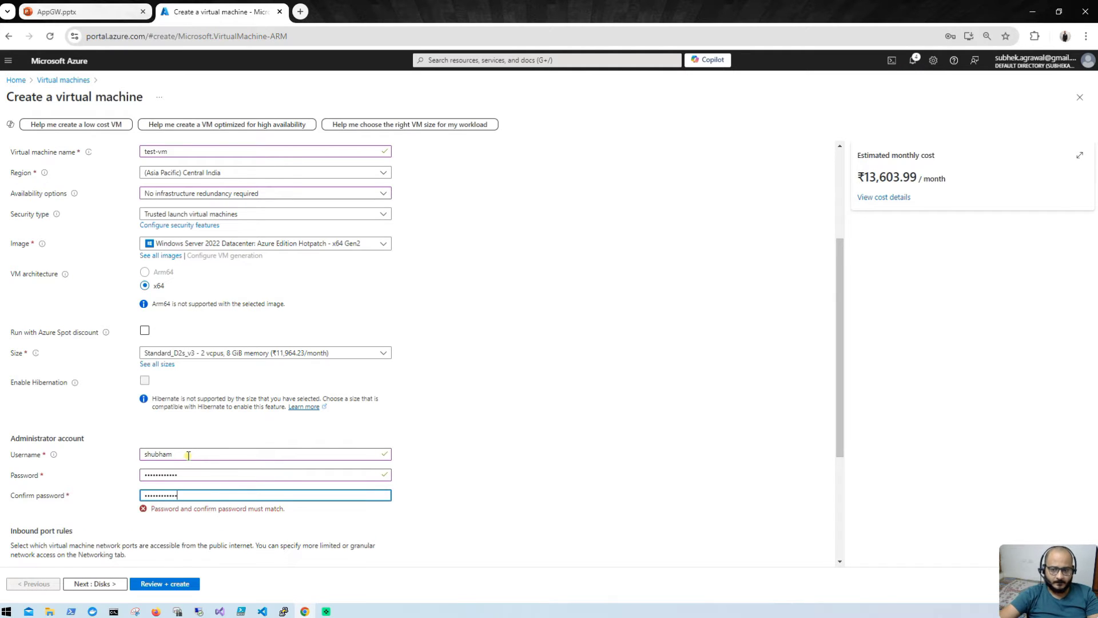
pyautogui.write('•')
# Step: Set test-vm's OS disk type to Standard SSD
pyautogui.scroll(-3, 223, 482)
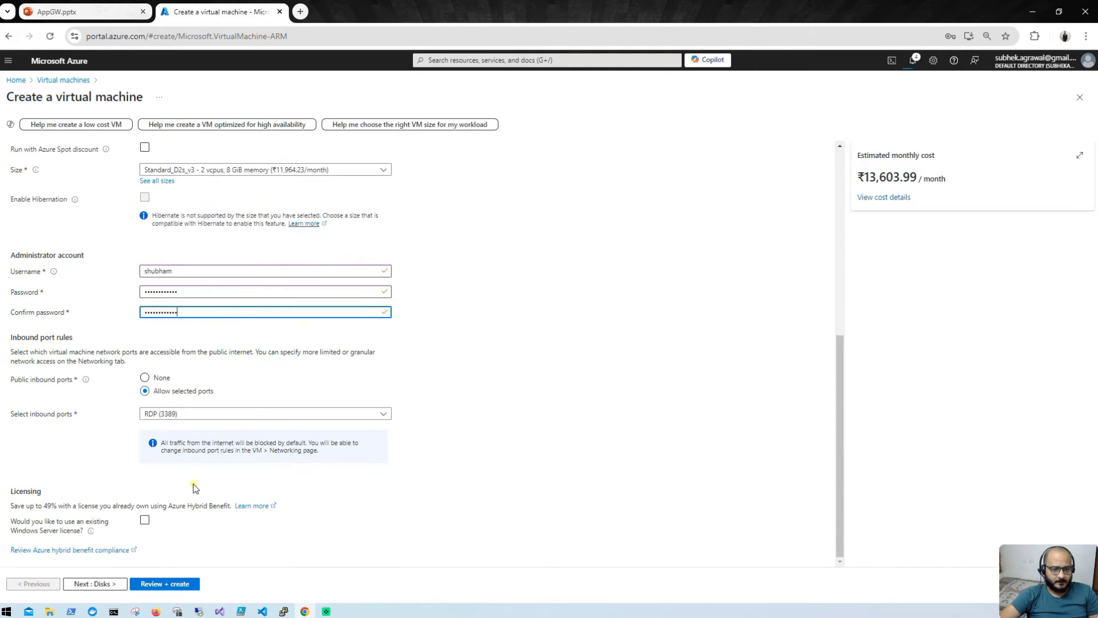
pyautogui.click(96, 583)
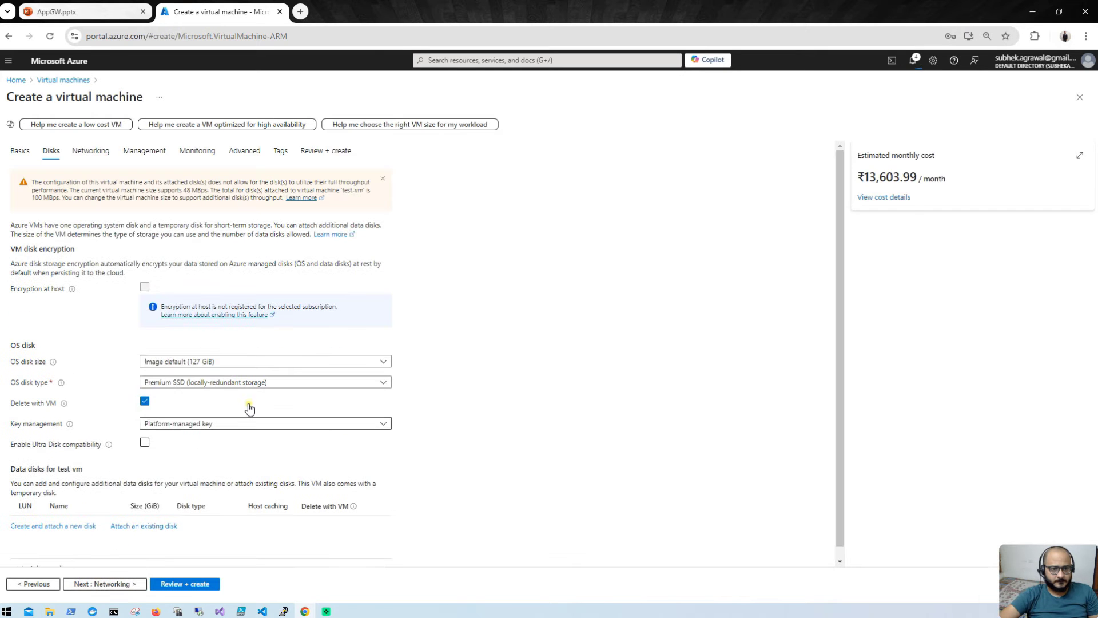
pyautogui.click(246, 383)
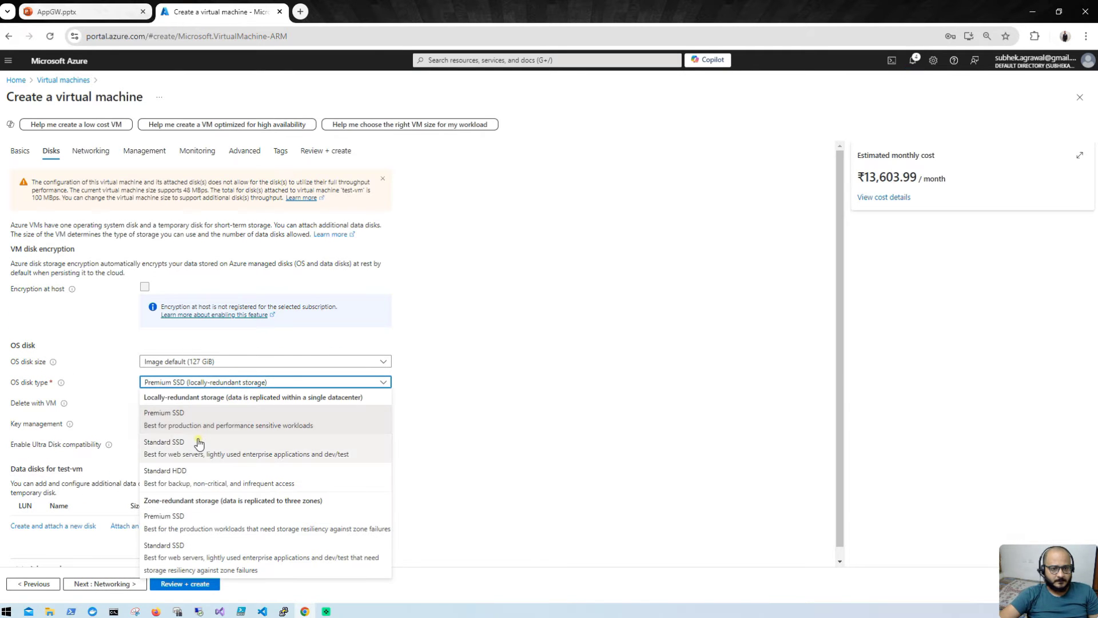
pyautogui.click(199, 443)
# Step: Put test-vm on the default (10.0.0.0/24) subnet and run validation
pyautogui.click(123, 582)
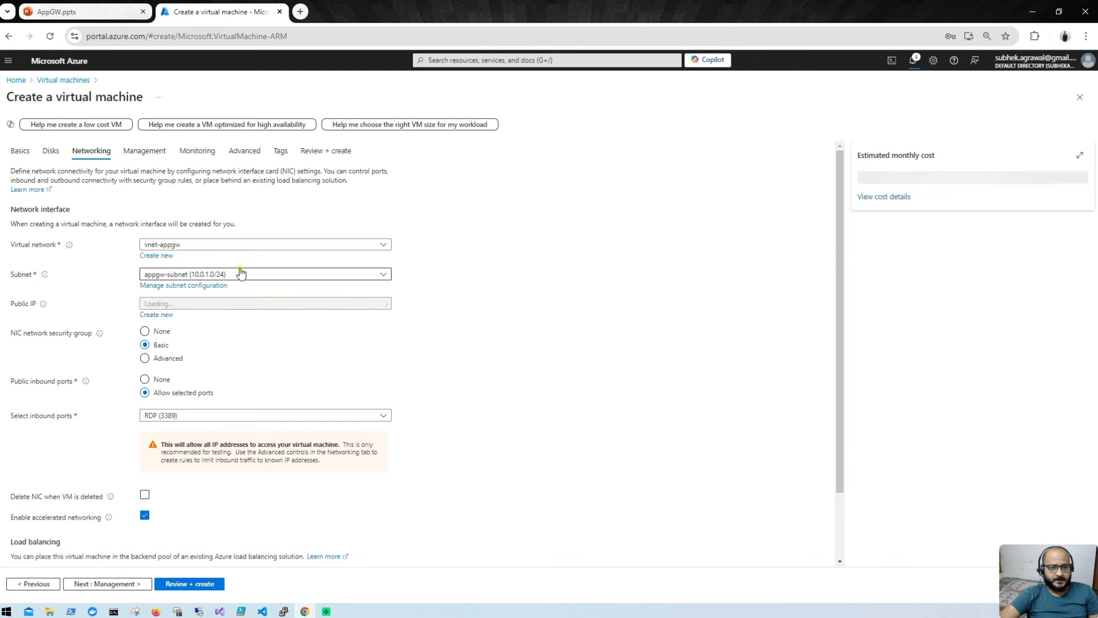
pyautogui.click(241, 273)
pyautogui.click(196, 324)
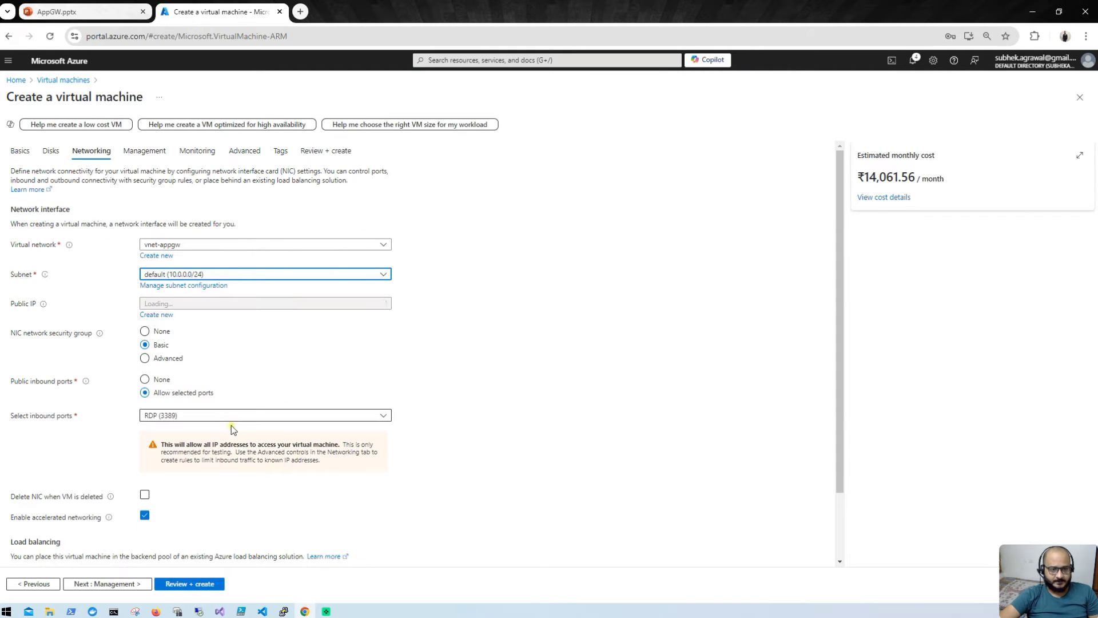
pyautogui.scroll(-2, 231, 425)
pyautogui.click(201, 585)
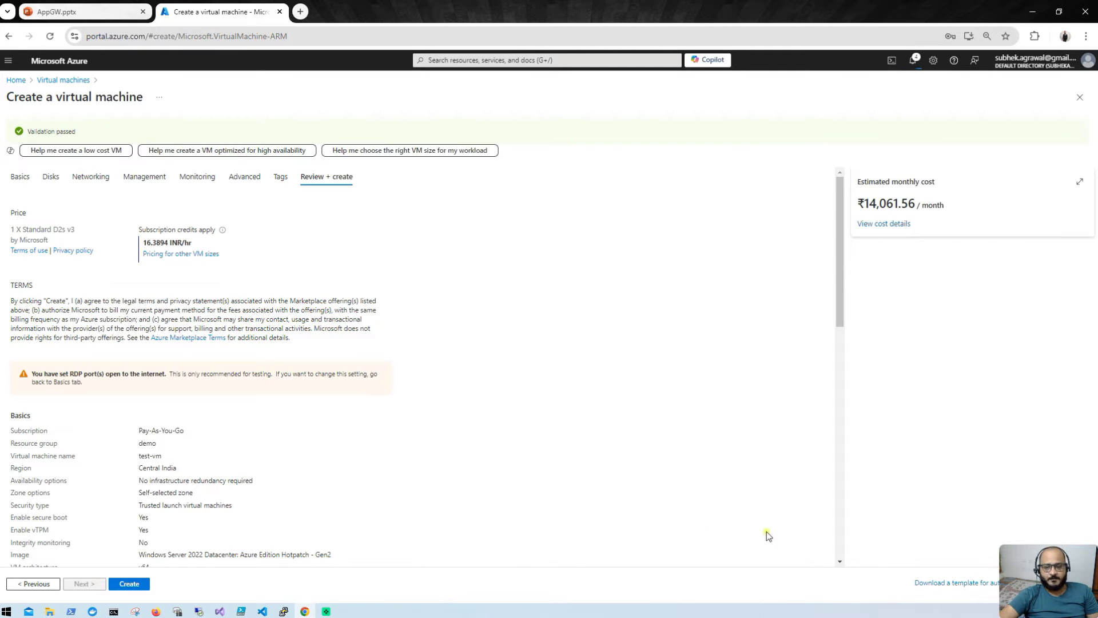
# Step: Create test-vm, then switch to dev-vm's Remote Desktop session and shrink it to a window
pyautogui.click(129, 584)
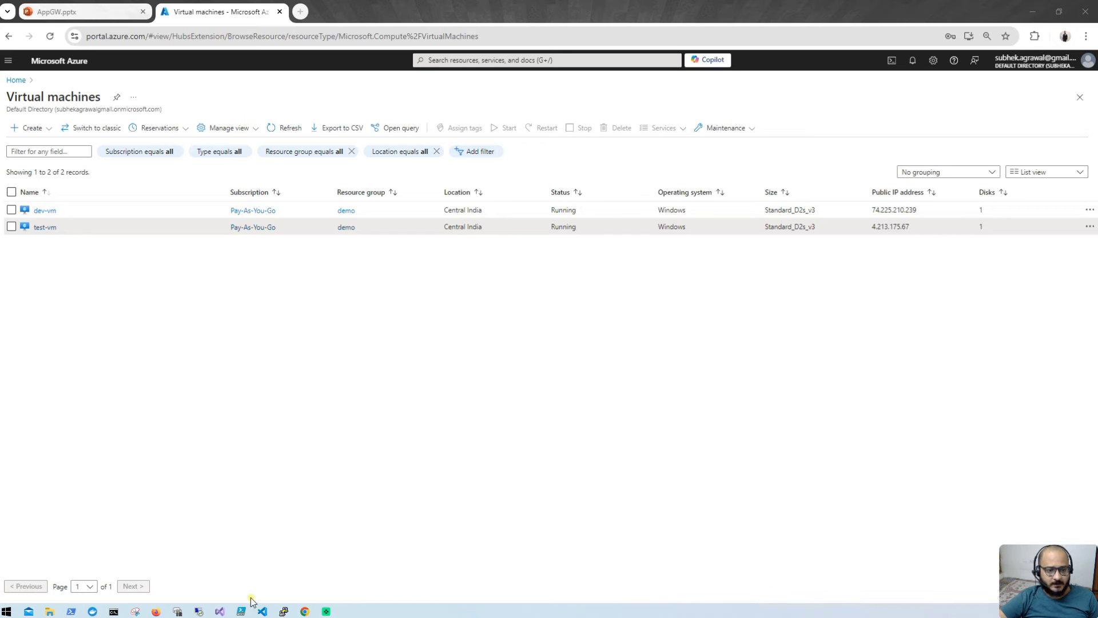
pyautogui.moveTo(198, 610)
pyautogui.moveTo(147, 576)
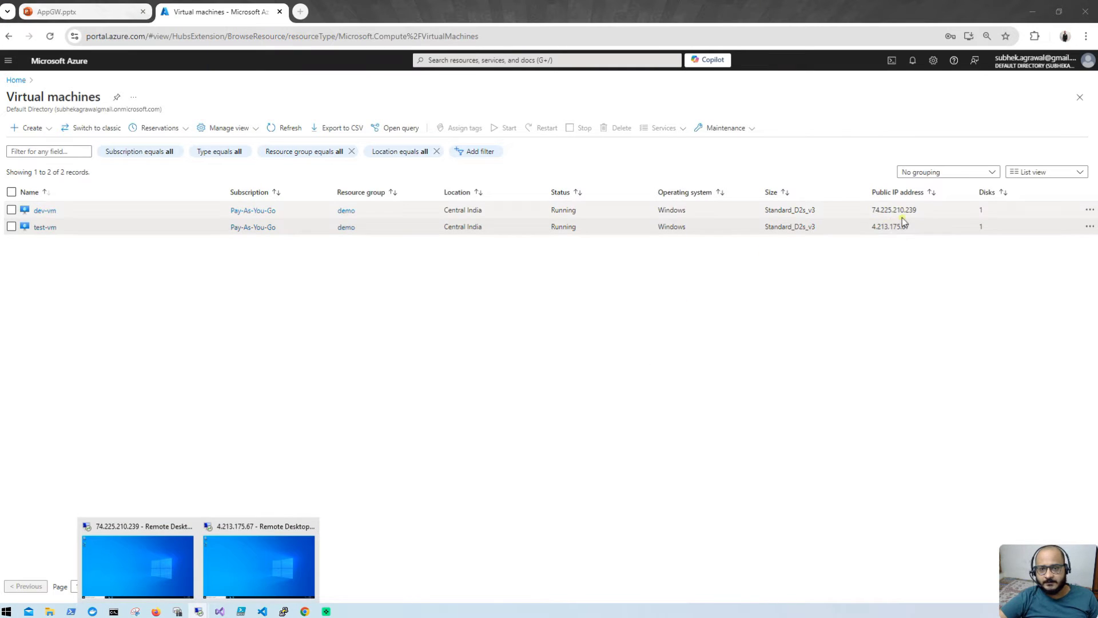
pyautogui.moveTo(267, 558)
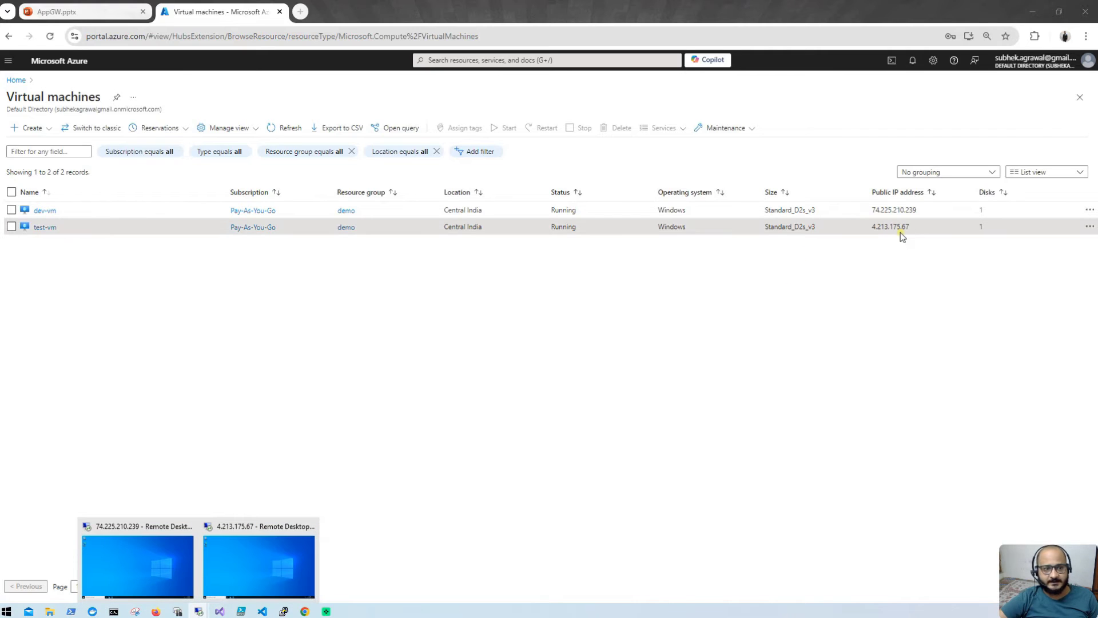
pyautogui.click(135, 566)
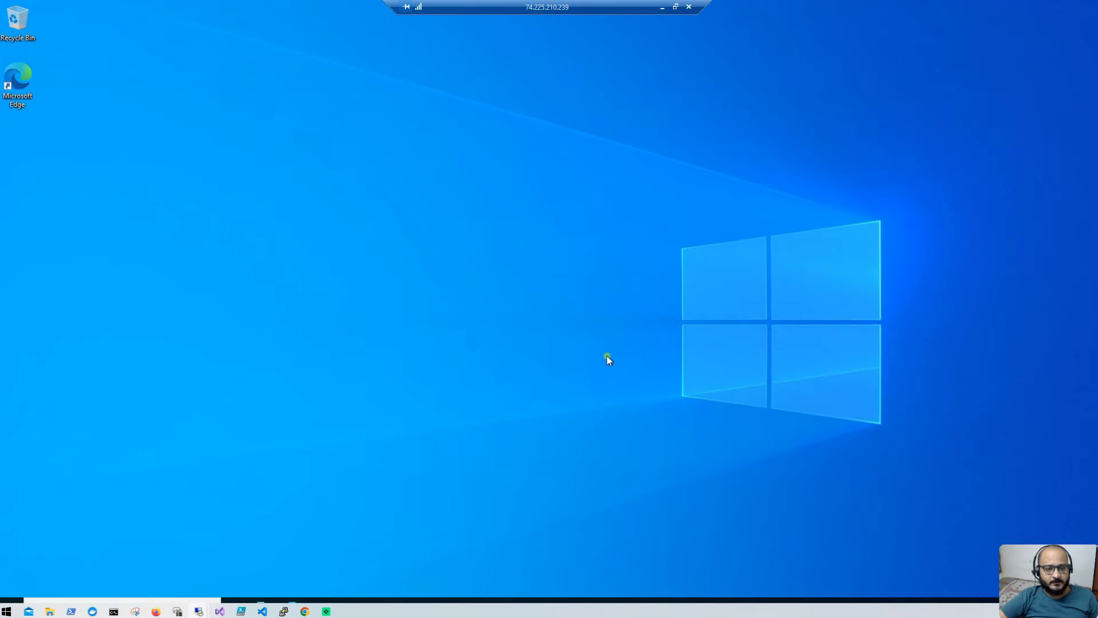
pyautogui.doubleClick(505, 6)
# Step: Start the Add Roles and Features wizard on dev-vm with role-based installation to dev-vm
pyautogui.moveTo(856, 178); pyautogui.dragTo(856, 282)
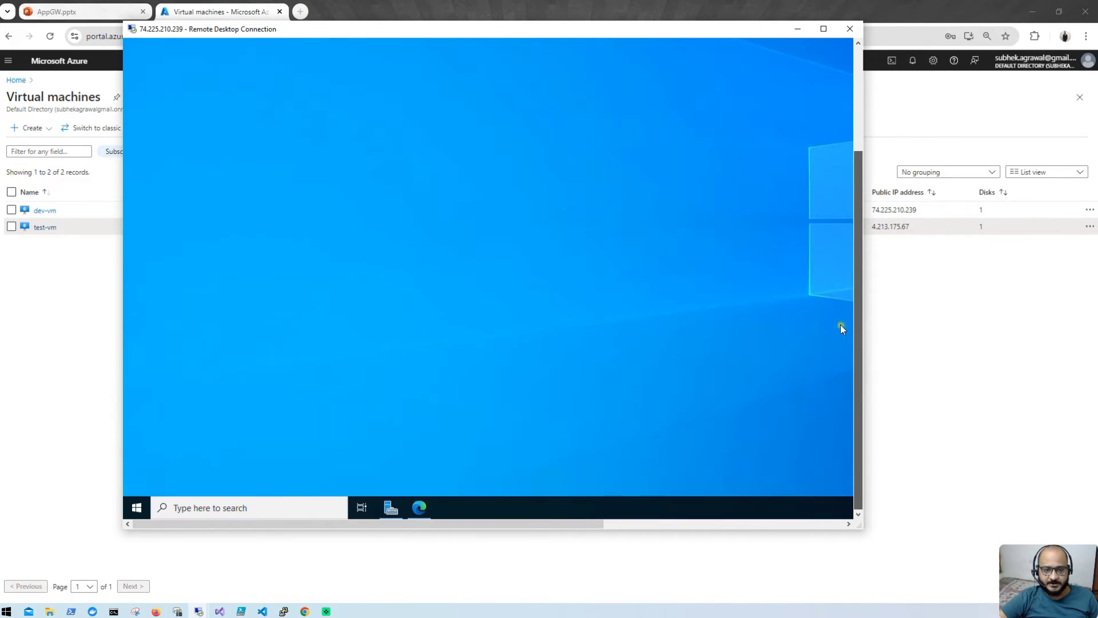
pyautogui.click(389, 507)
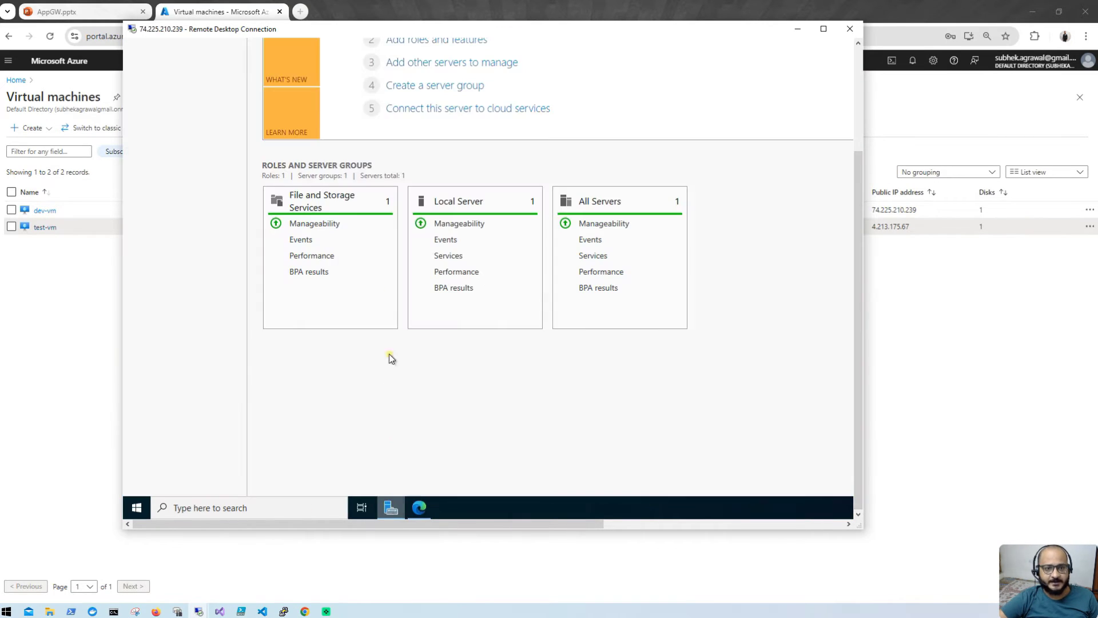
pyautogui.click(858, 129)
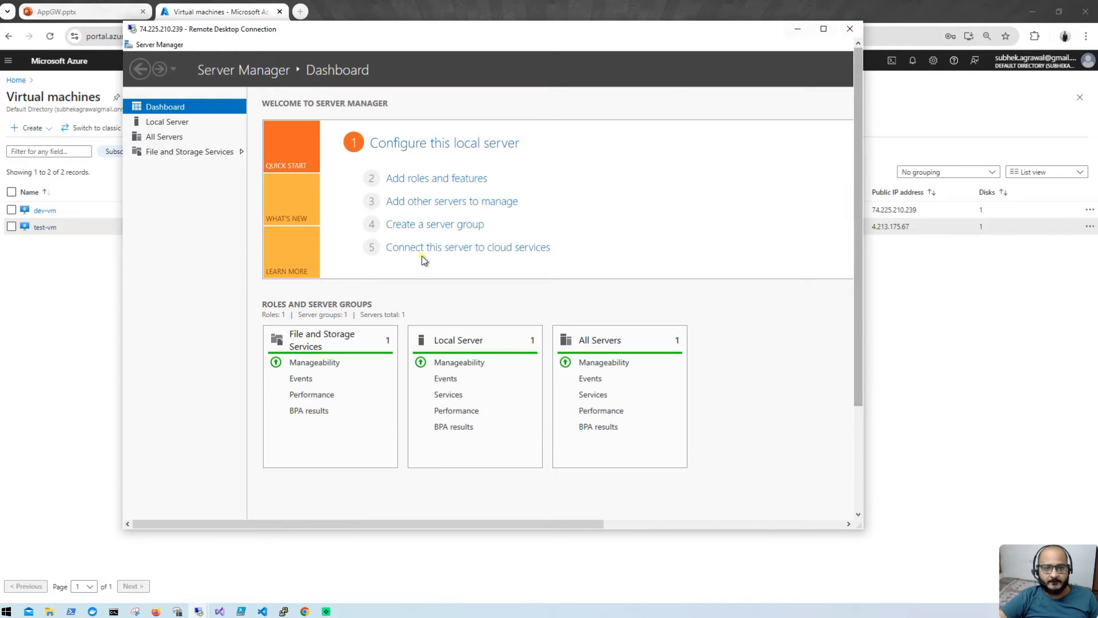
pyautogui.click(449, 182)
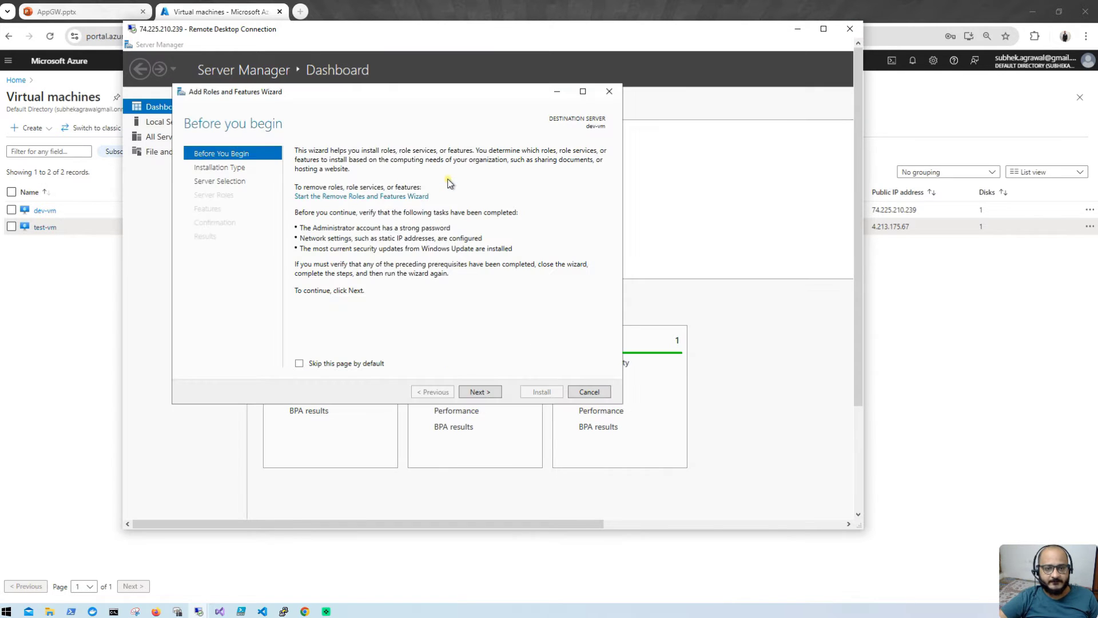
pyautogui.click(484, 393)
pyautogui.click(484, 393)
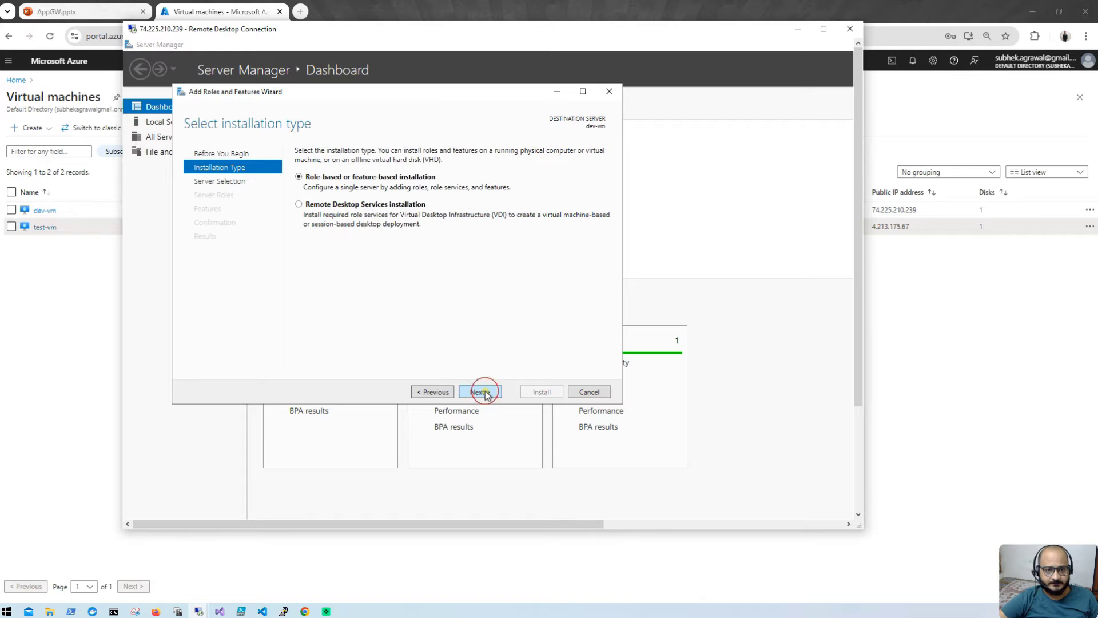
pyautogui.click(484, 393)
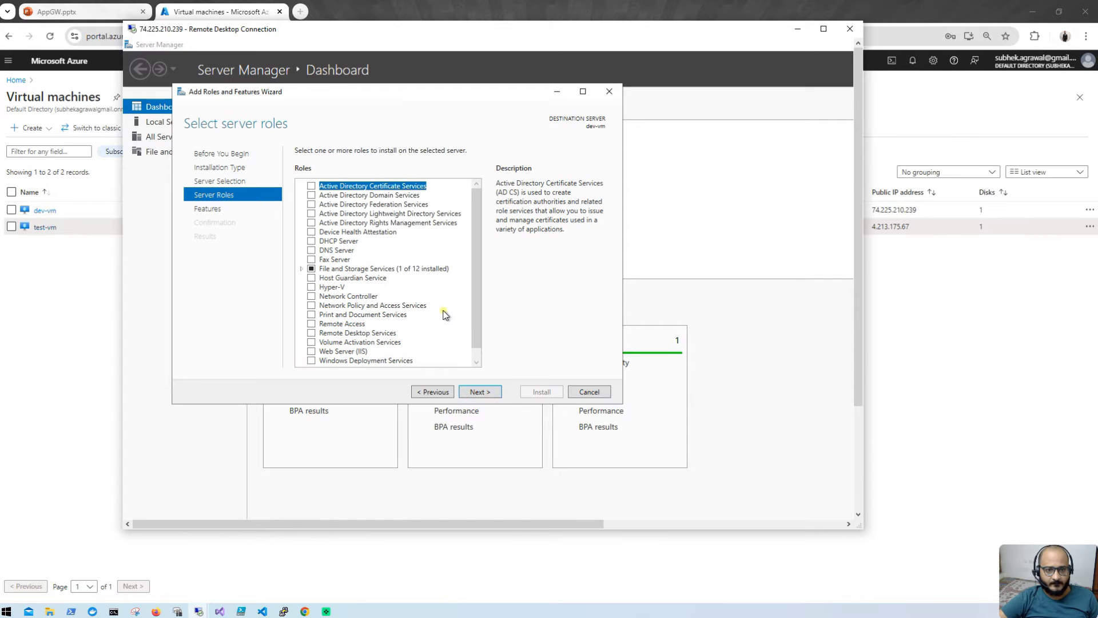
# Step: Select Web Server (IIS) with its management tools, keep the defaults, and begin installing
pyautogui.click(310, 352)
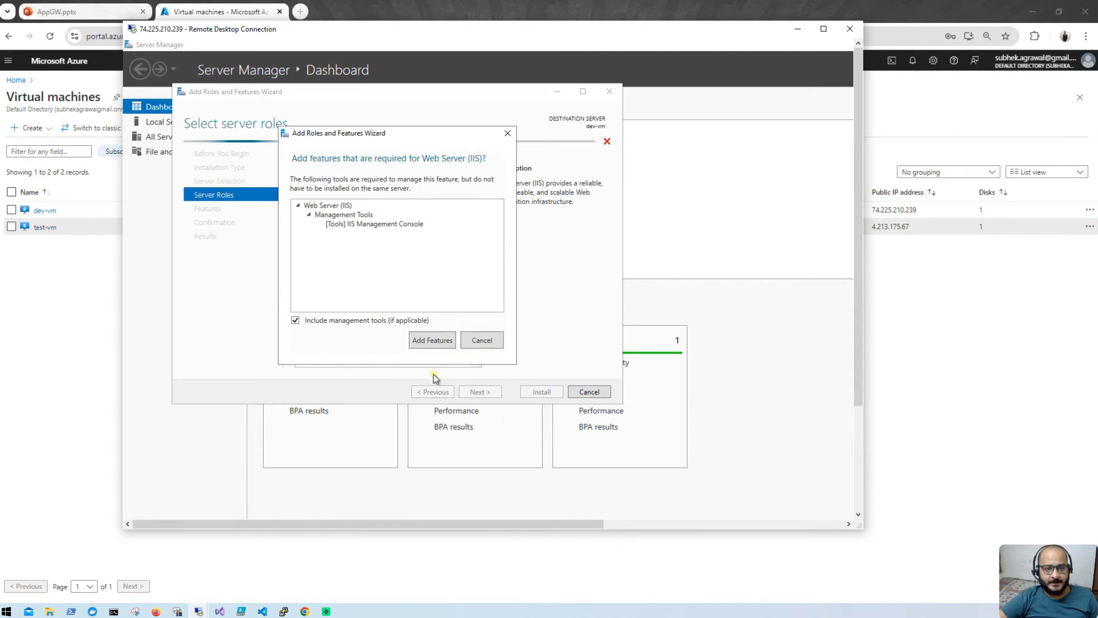
pyautogui.click(432, 341)
pyautogui.click(487, 398)
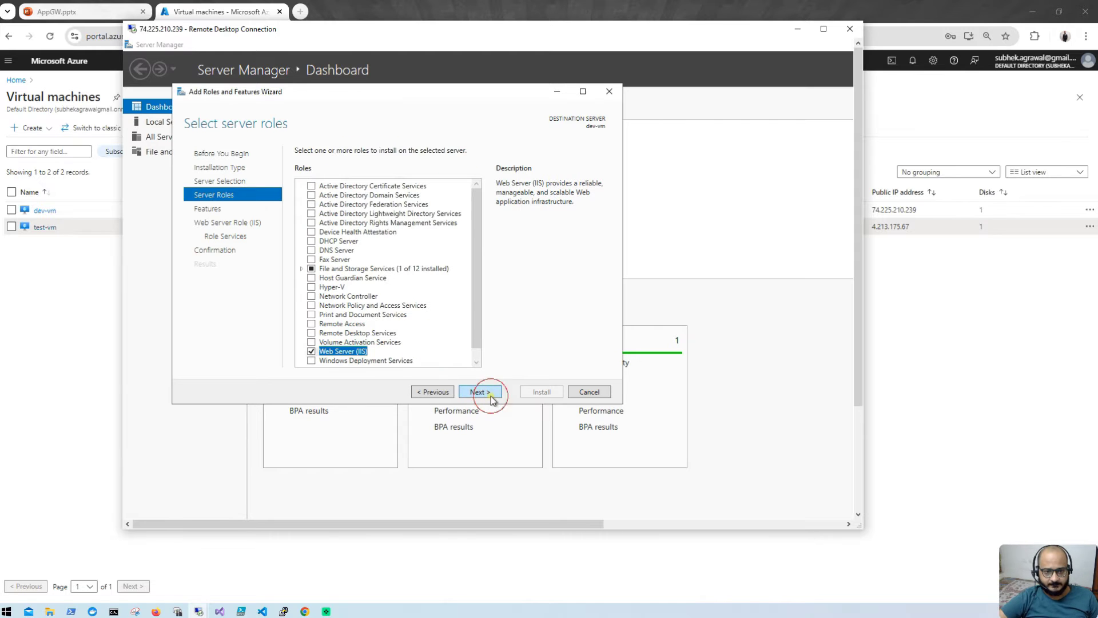
pyautogui.click(490, 397)
pyautogui.click(490, 393)
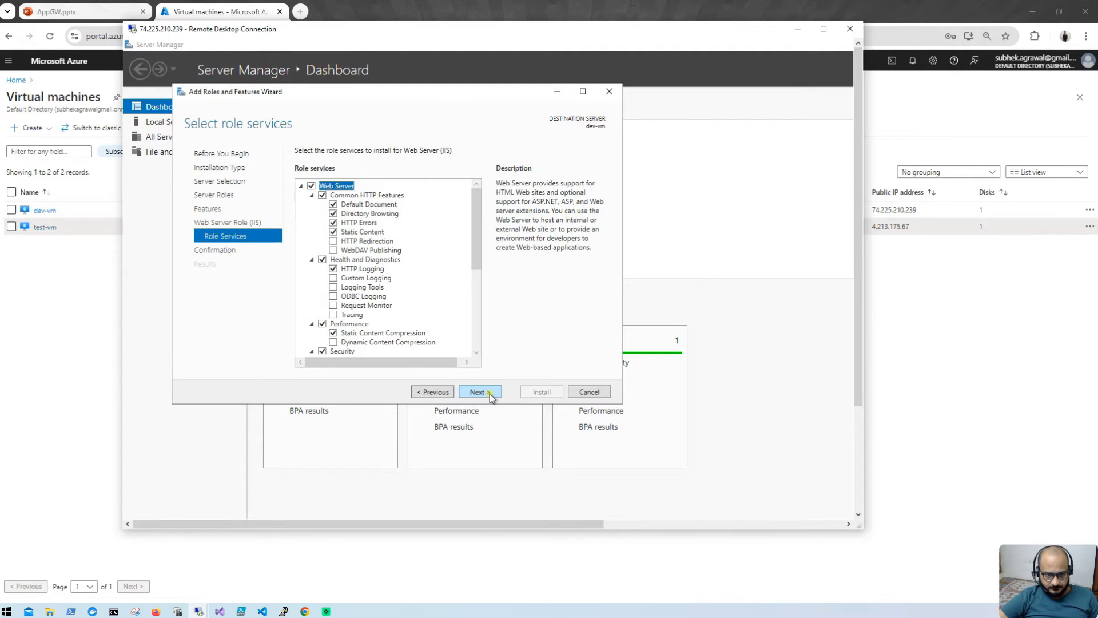
pyautogui.click(490, 393)
pyautogui.click(558, 394)
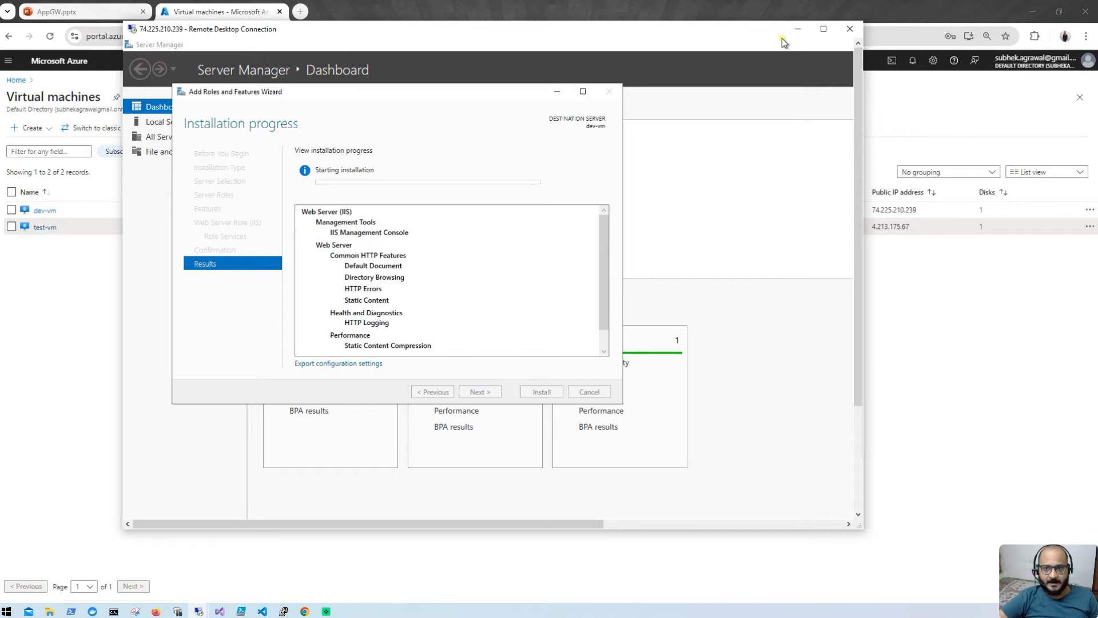
# Step: Switch from dev-vm's session to test-vm's Remote Desktop session as a window
pyautogui.click(798, 28)
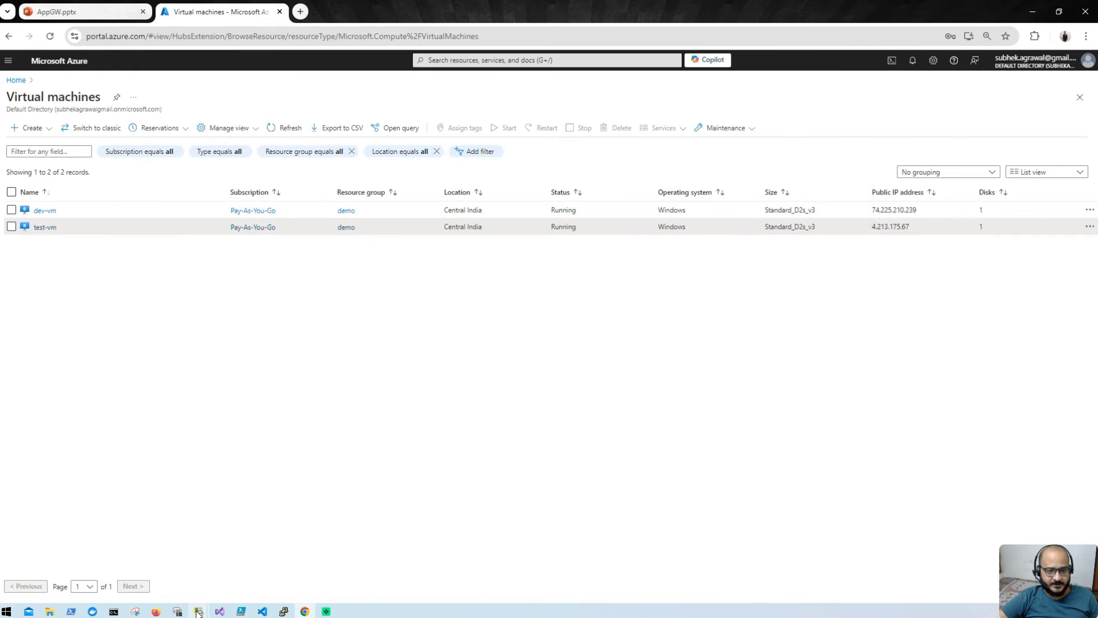
pyautogui.click(259, 551)
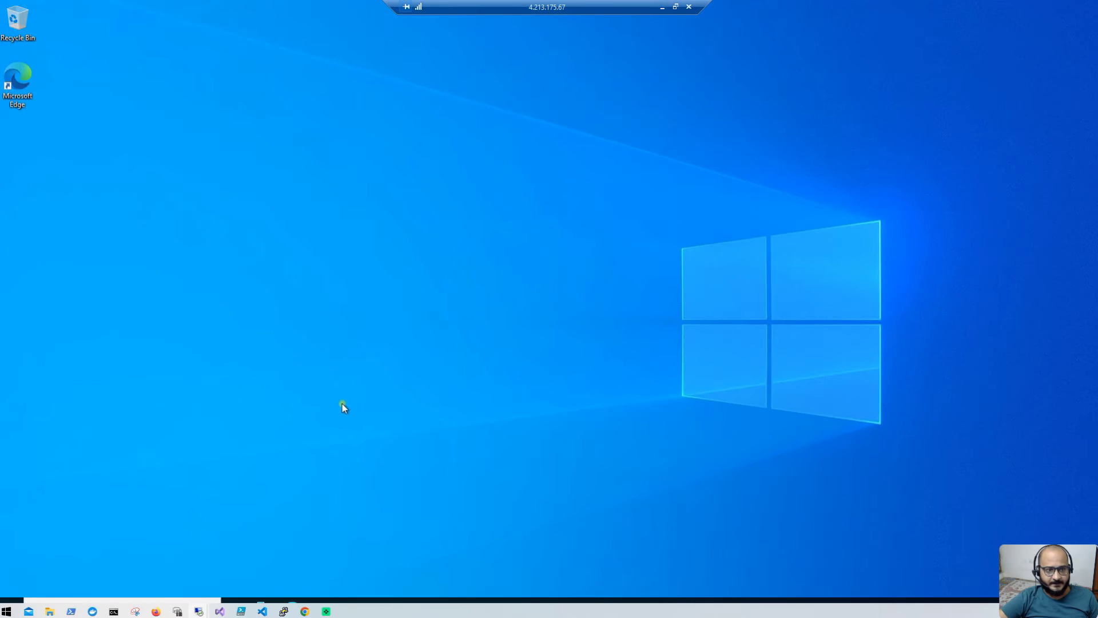
pyautogui.click(675, 6)
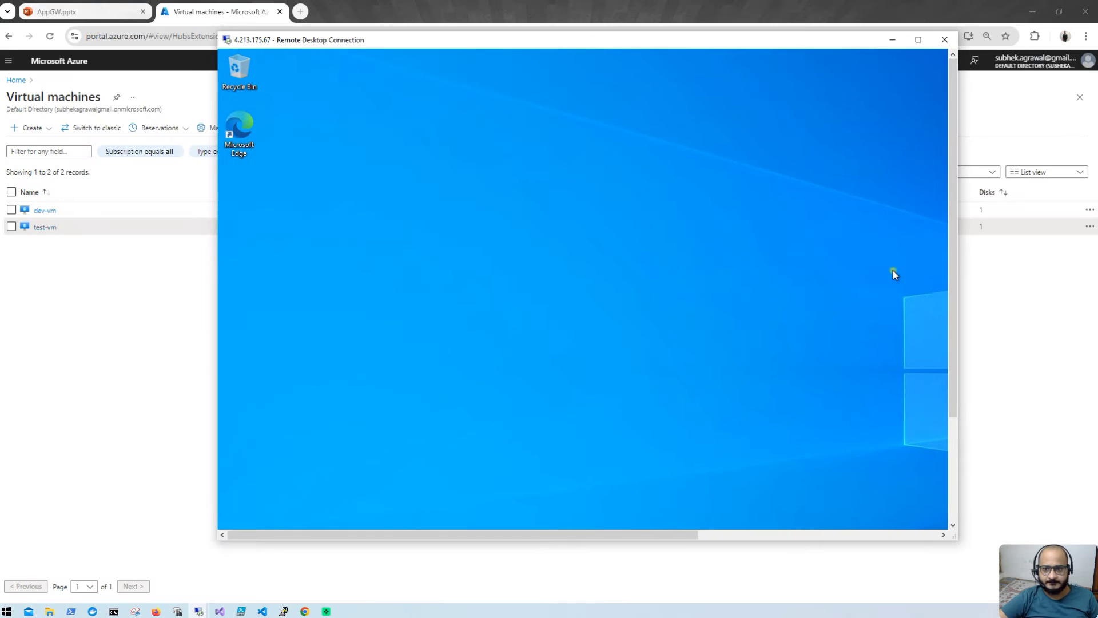
pyautogui.moveTo(950, 242); pyautogui.dragTo(937, 379)
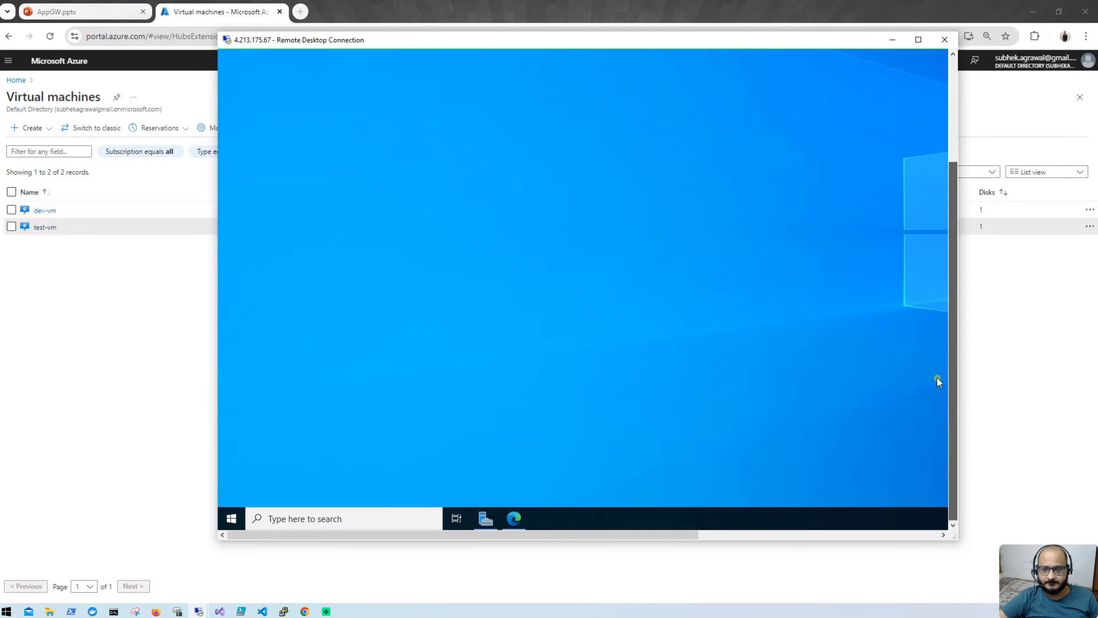
# Step: Start the Add Roles and Features wizard on test-vm with role-based installation to test-vm
pyautogui.click(483, 518)
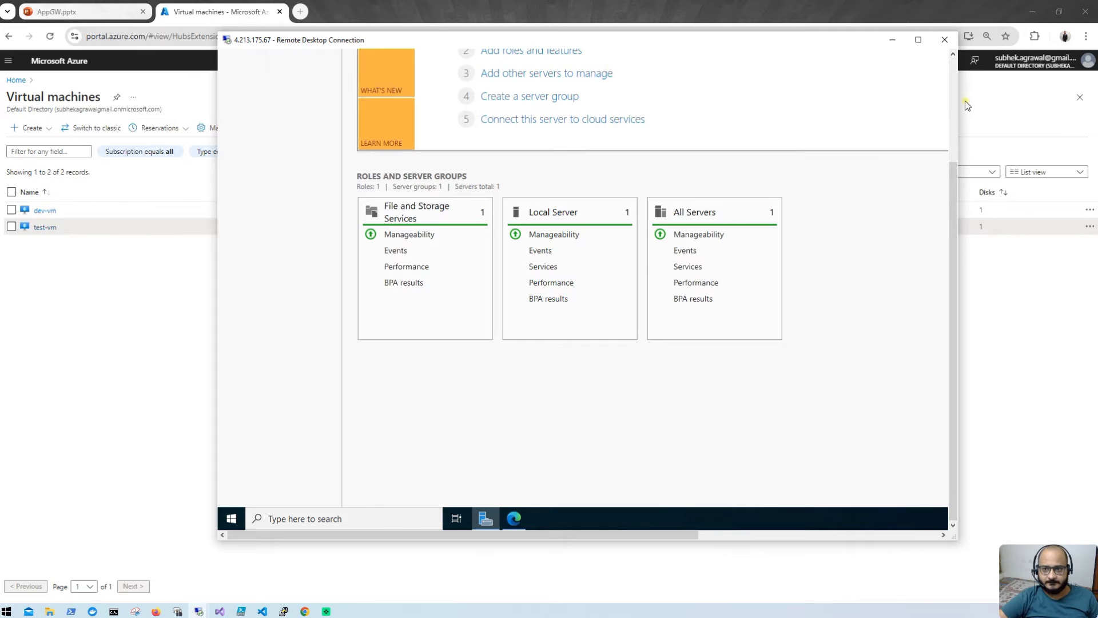
pyautogui.click(951, 115)
pyautogui.click(518, 189)
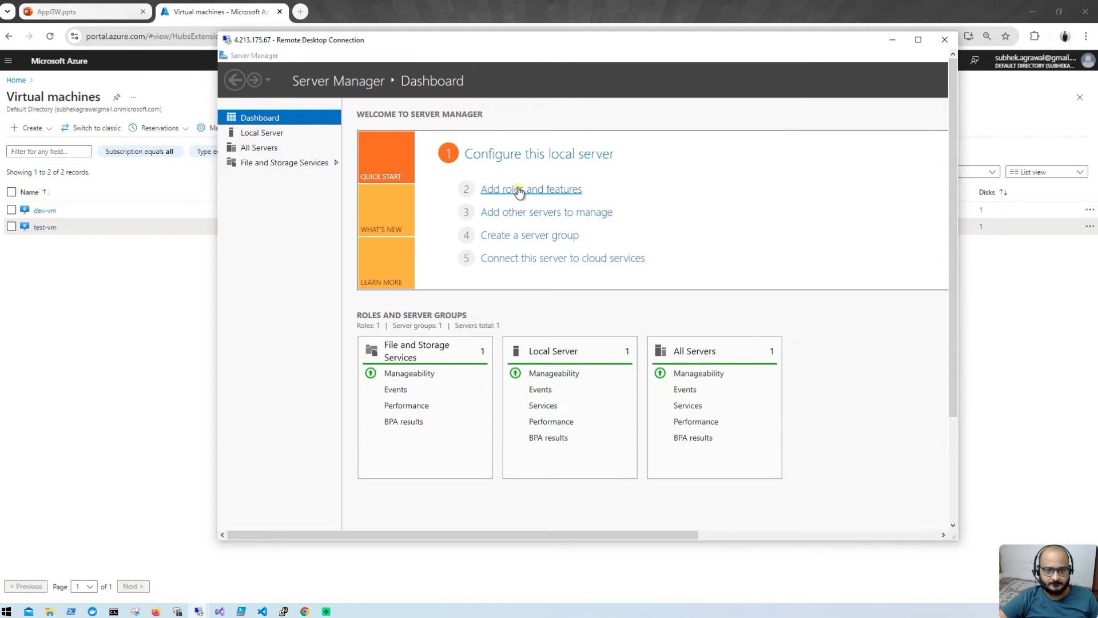
pyautogui.click(604, 433)
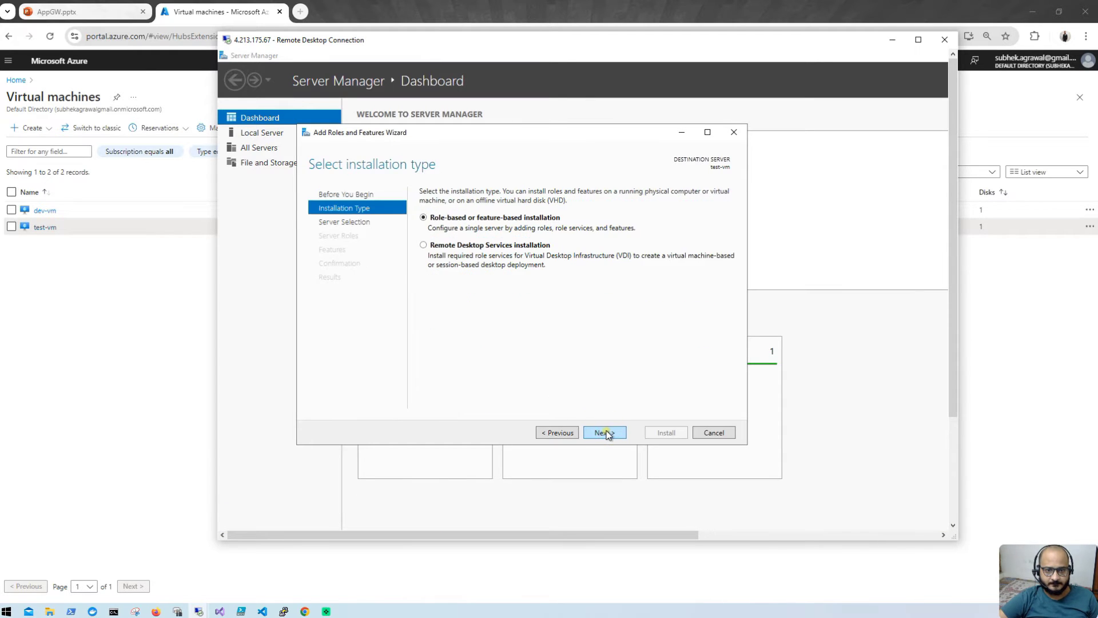
pyautogui.click(606, 432)
pyautogui.click(606, 432)
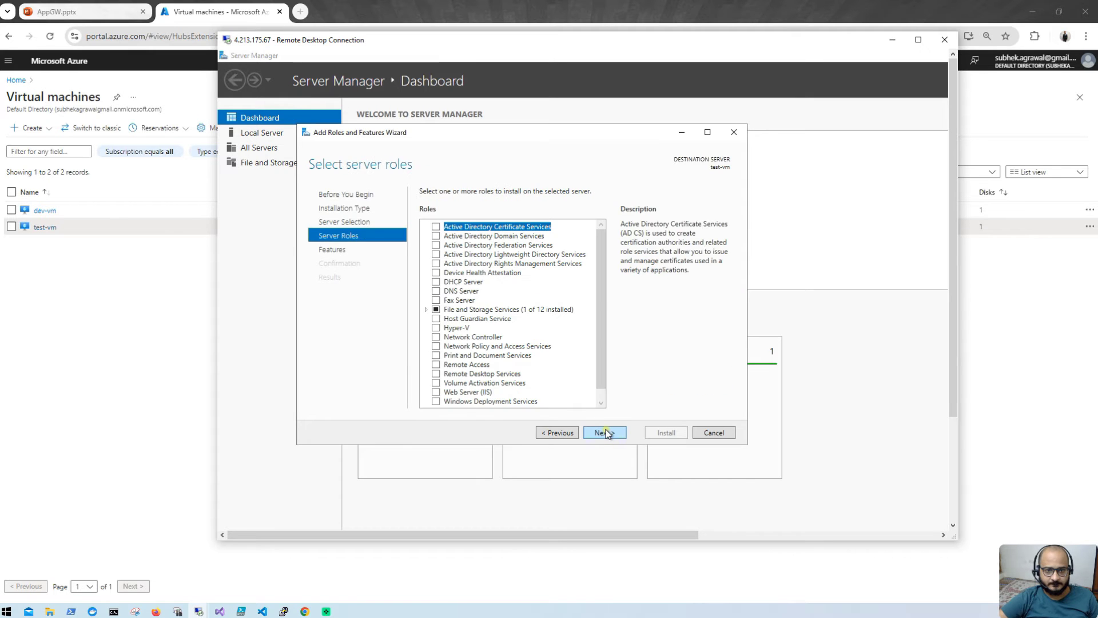
# Step: Select Web Server (IIS) with management tools, accept default features and role services, and install
pyautogui.click(436, 393)
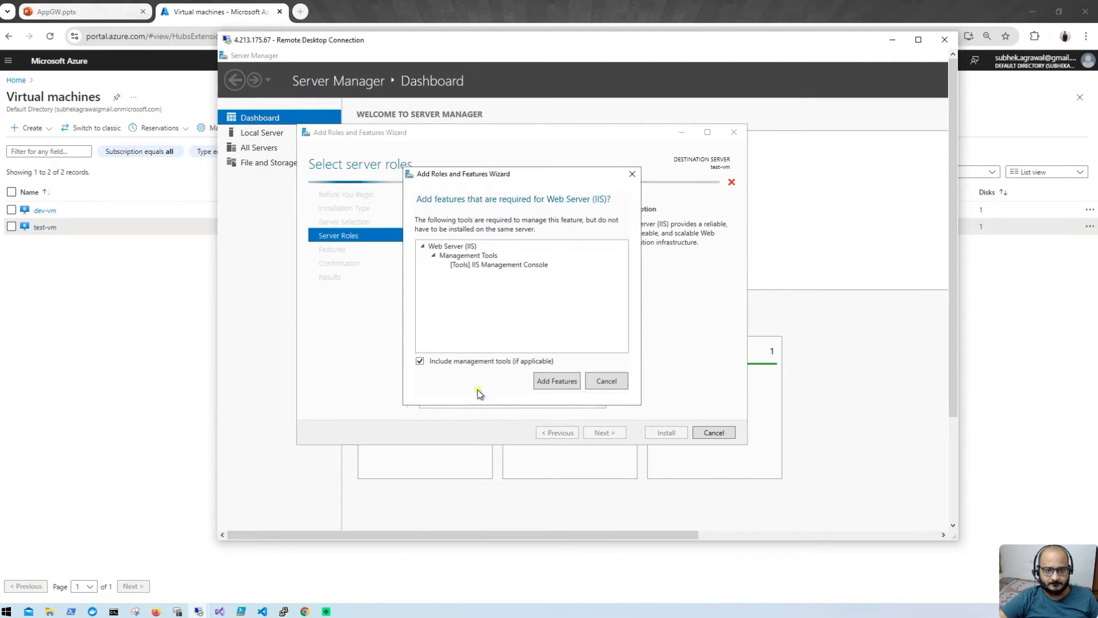
pyautogui.click(557, 381)
pyautogui.click(624, 430)
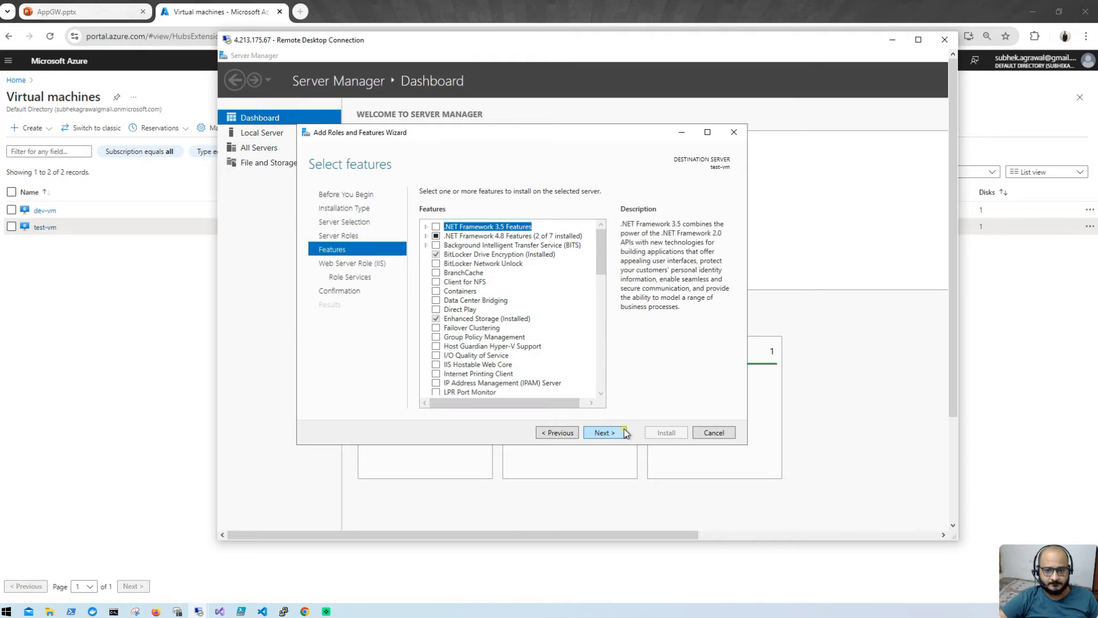
pyautogui.click(624, 431)
pyautogui.click(623, 433)
pyautogui.click(622, 436)
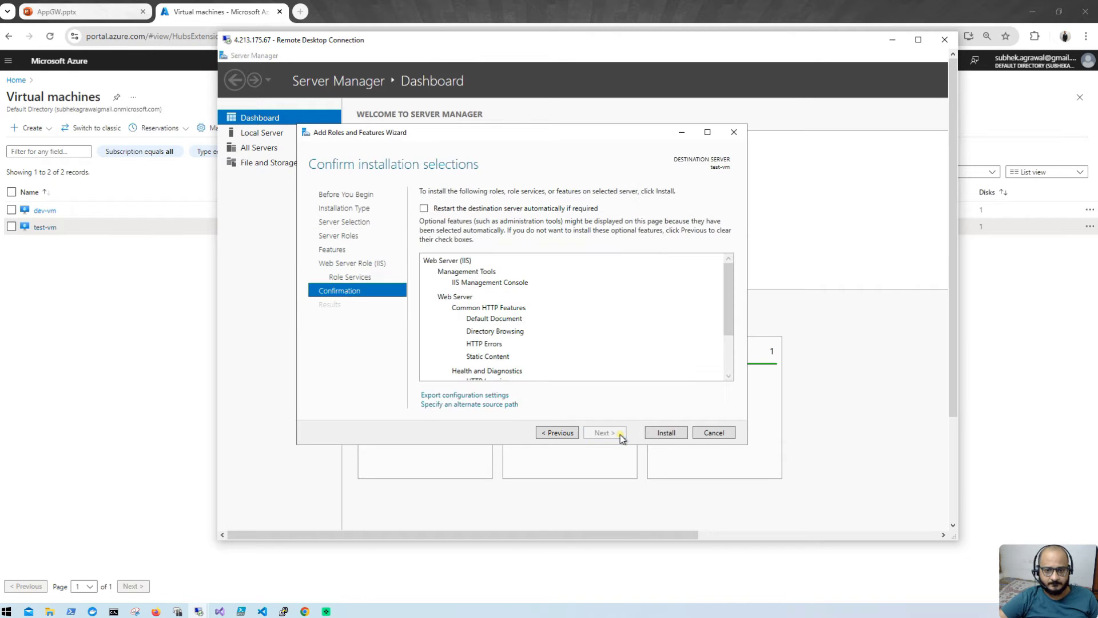
pyautogui.click(650, 434)
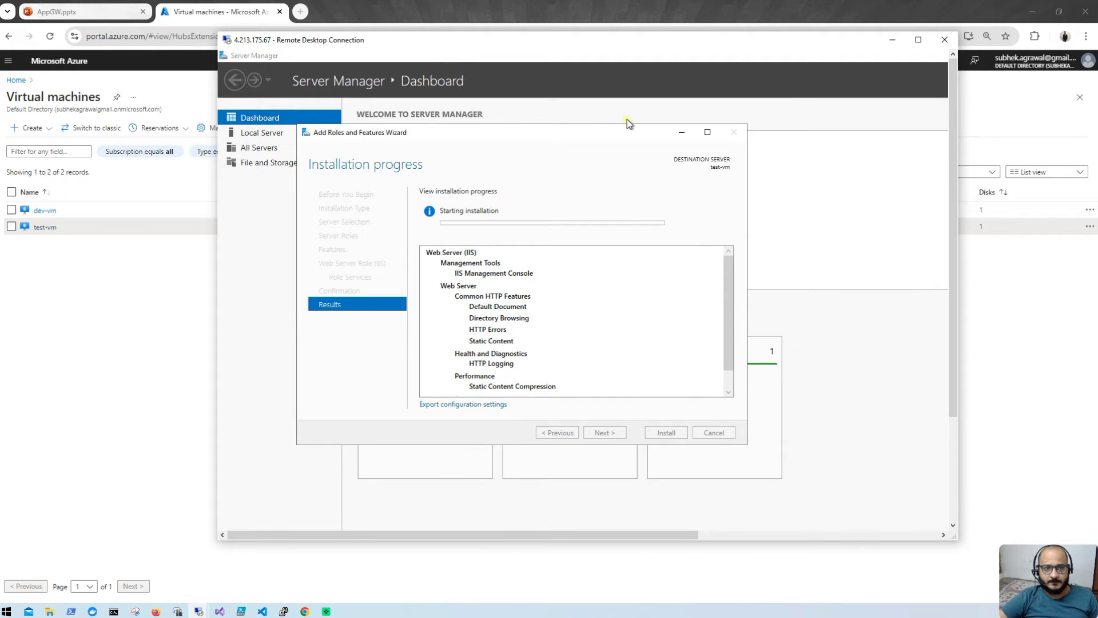
pyautogui.click(890, 40)
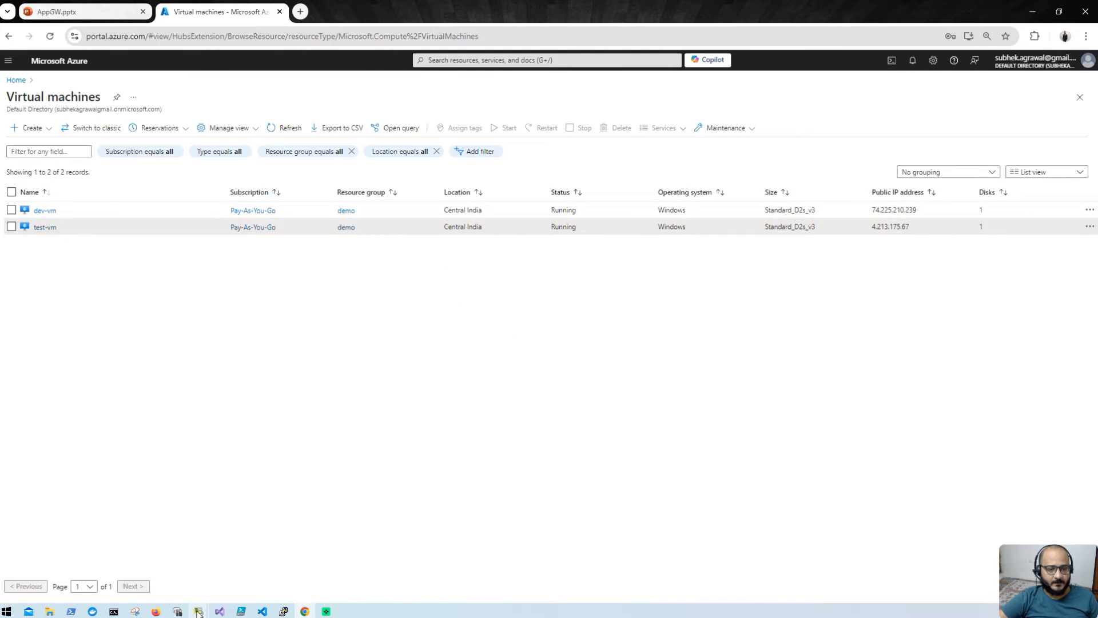
# Step: Close the completed IIS installation wizard on dev-vm
pyautogui.moveTo(199, 612)
pyautogui.click(156, 566)
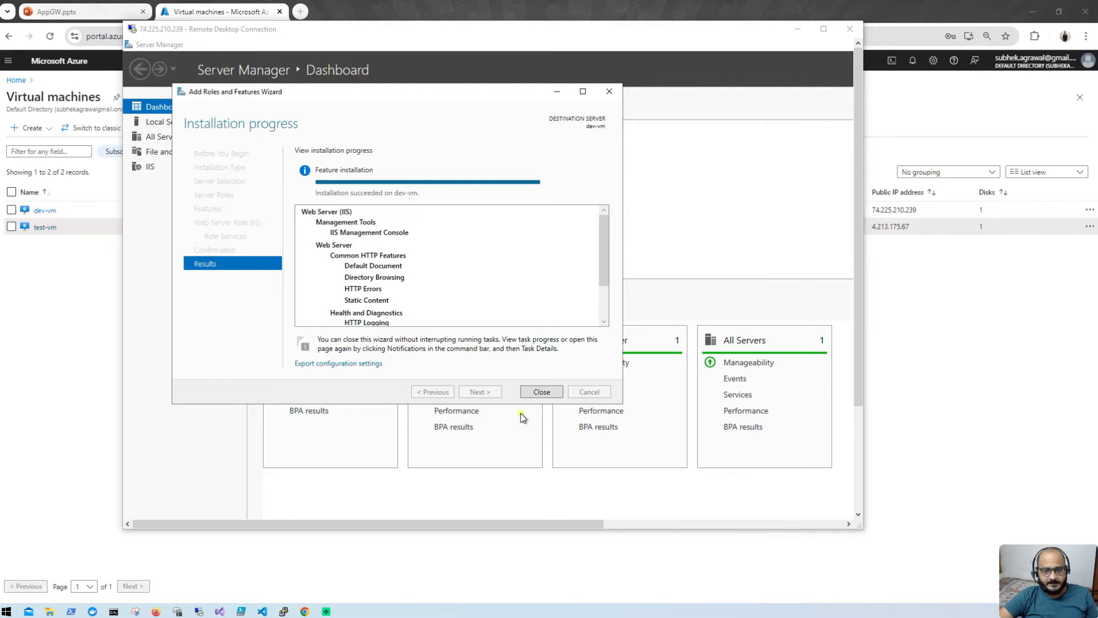
pyautogui.click(542, 392)
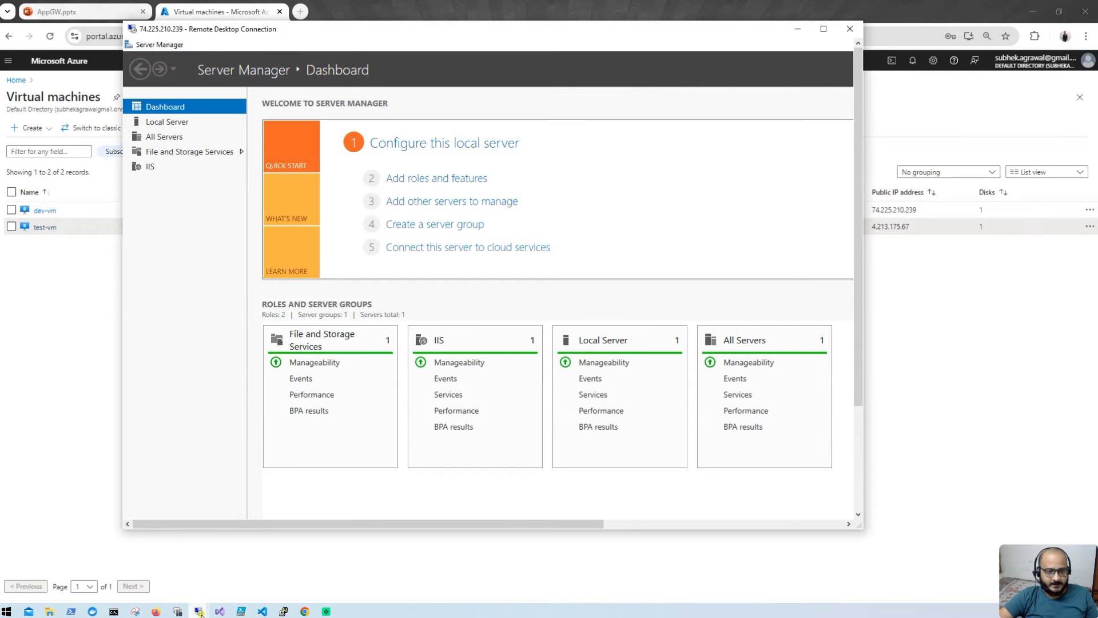
# Step: Close the completed IIS wizard on test-vm and show its desktop full-screen
pyautogui.moveTo(200, 607)
pyautogui.click(260, 561)
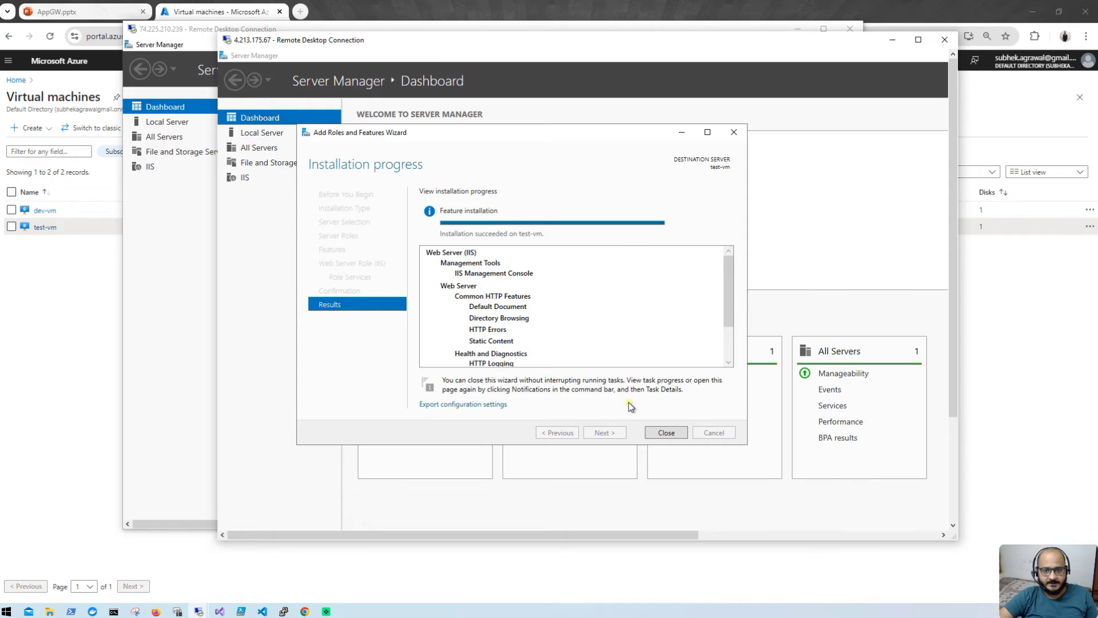
pyautogui.click(666, 432)
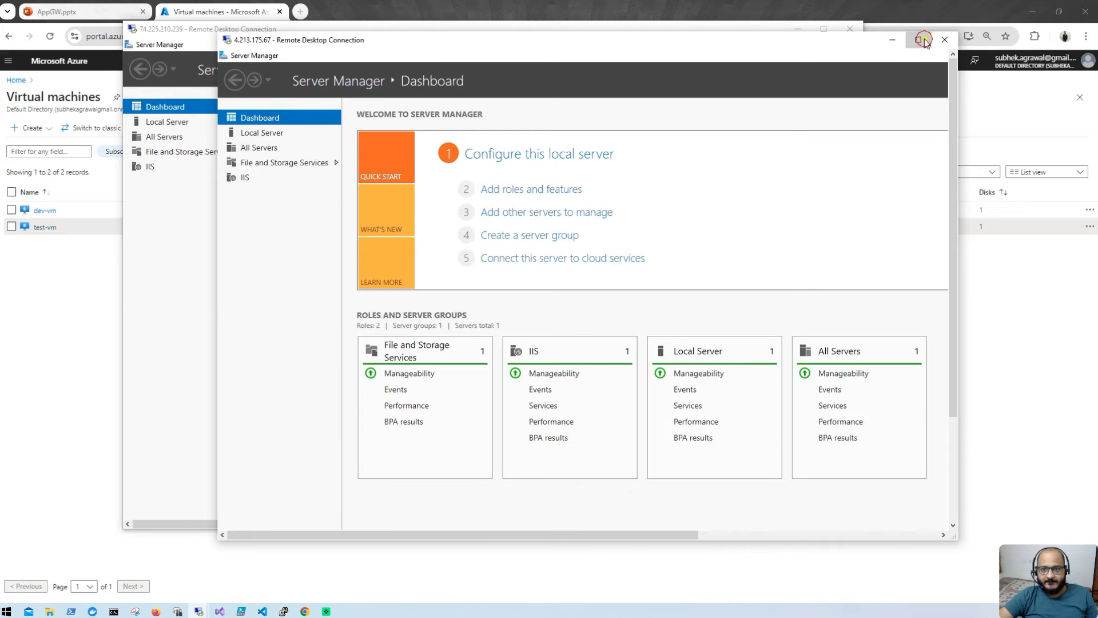
pyautogui.click(924, 40)
pyautogui.click(1030, 6)
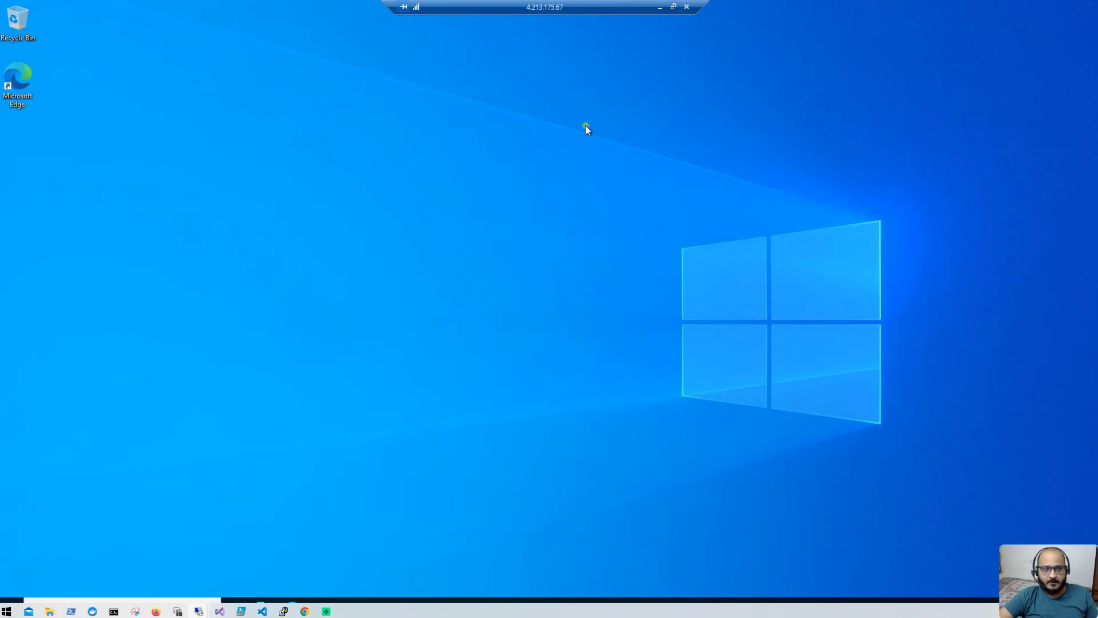
# Step: Launch Edge on test-vm and load localhost to see the IIS welcome page
pyautogui.doubleClick(14, 87)
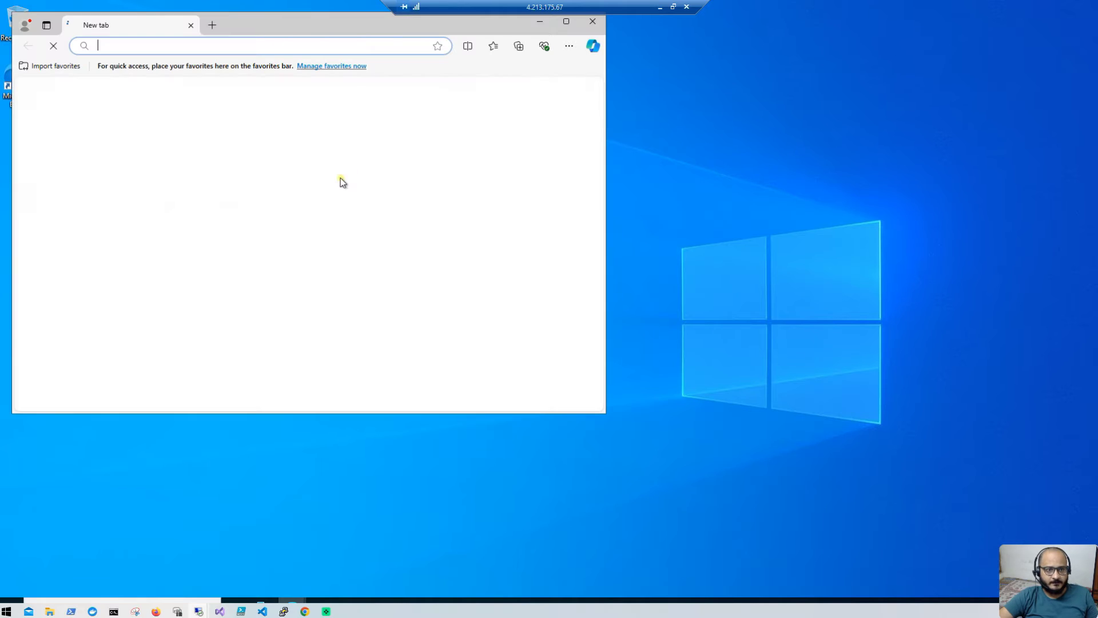
pyautogui.write('loclahost')
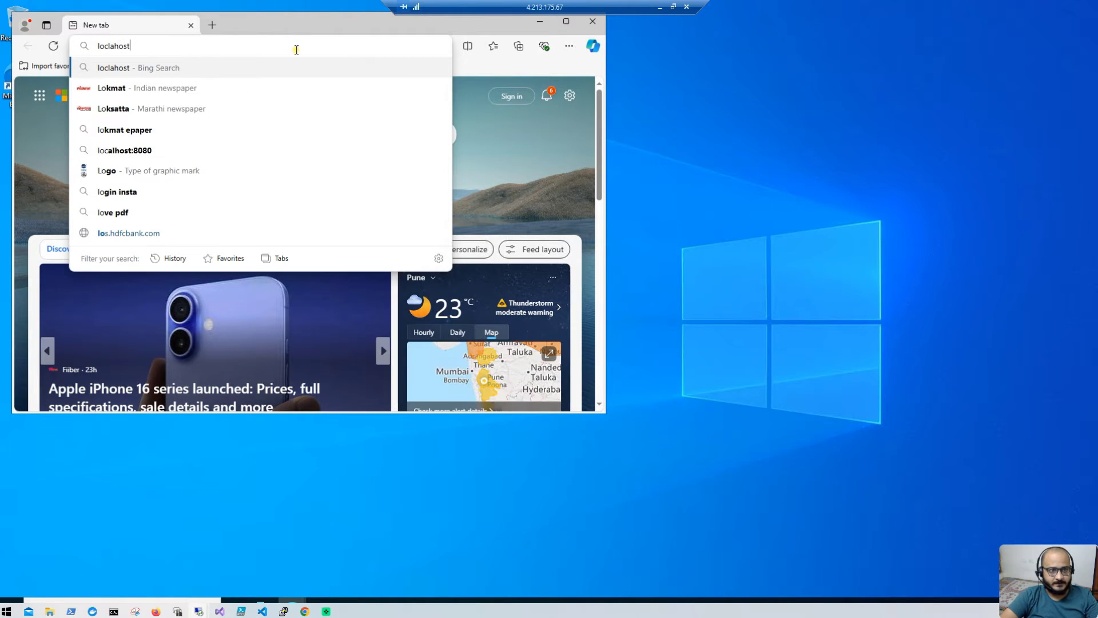
pyautogui.press('Return')
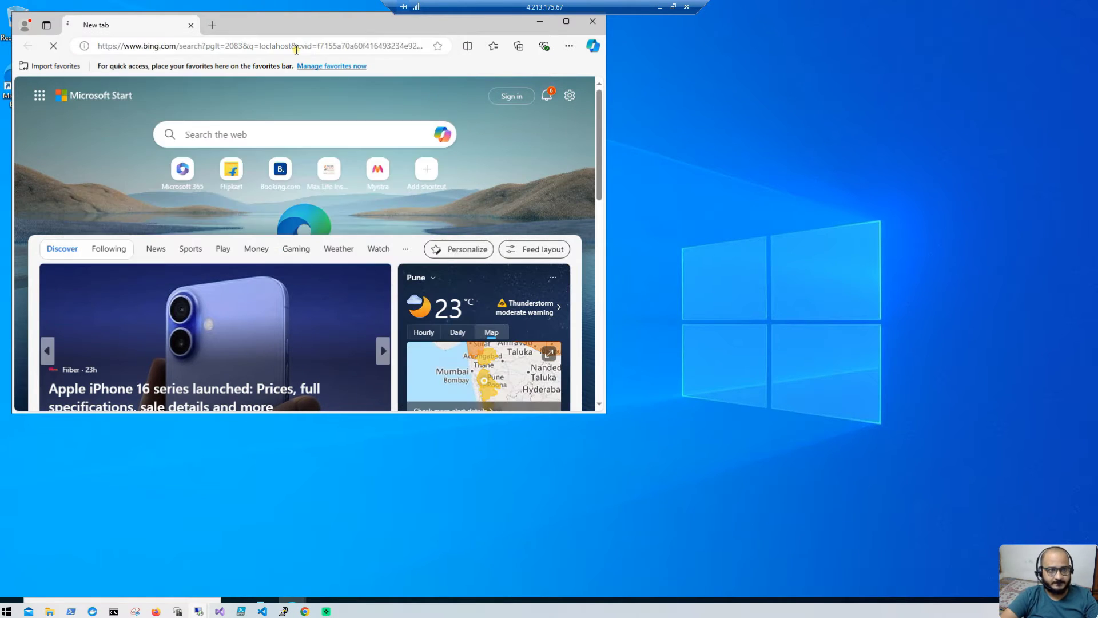
pyautogui.click(294, 43)
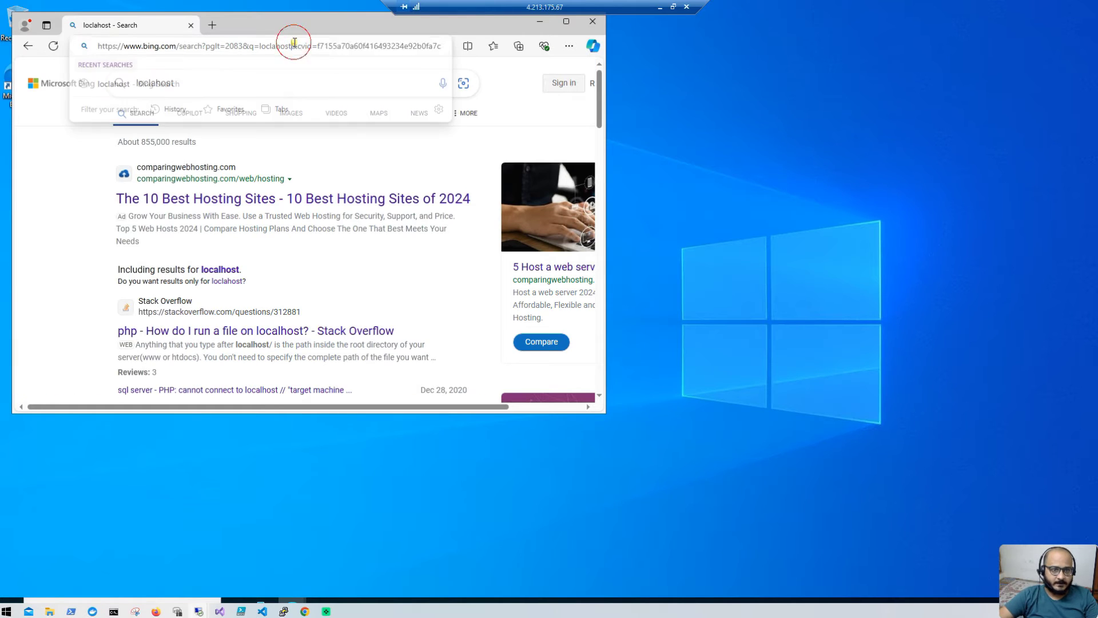
pyautogui.write('lo')
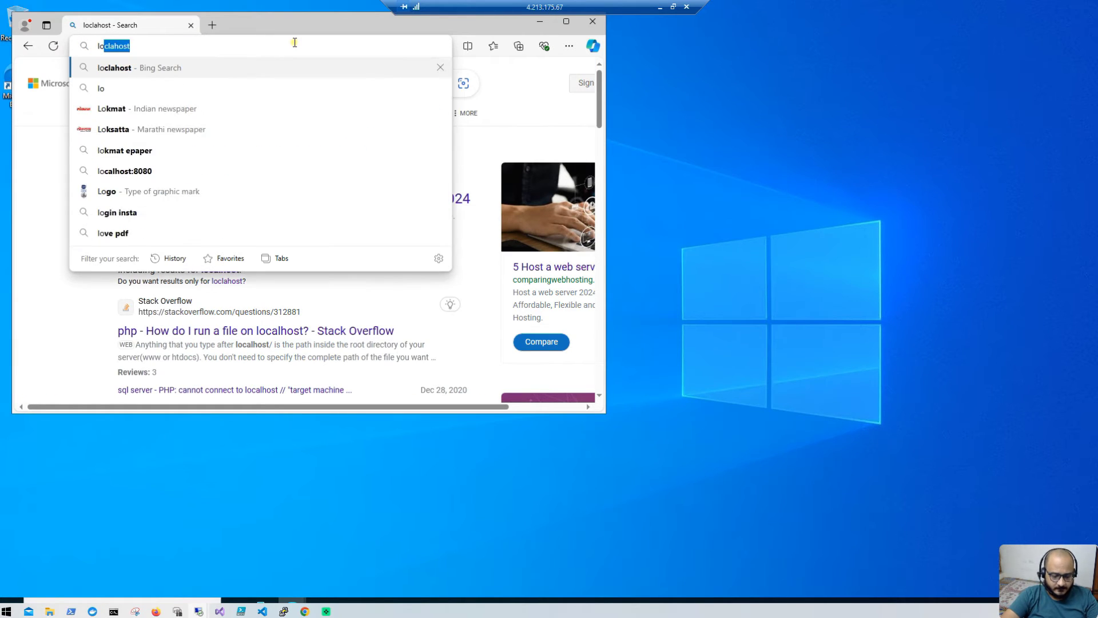
pyautogui.write('calhost')
pyautogui.press('Delete')
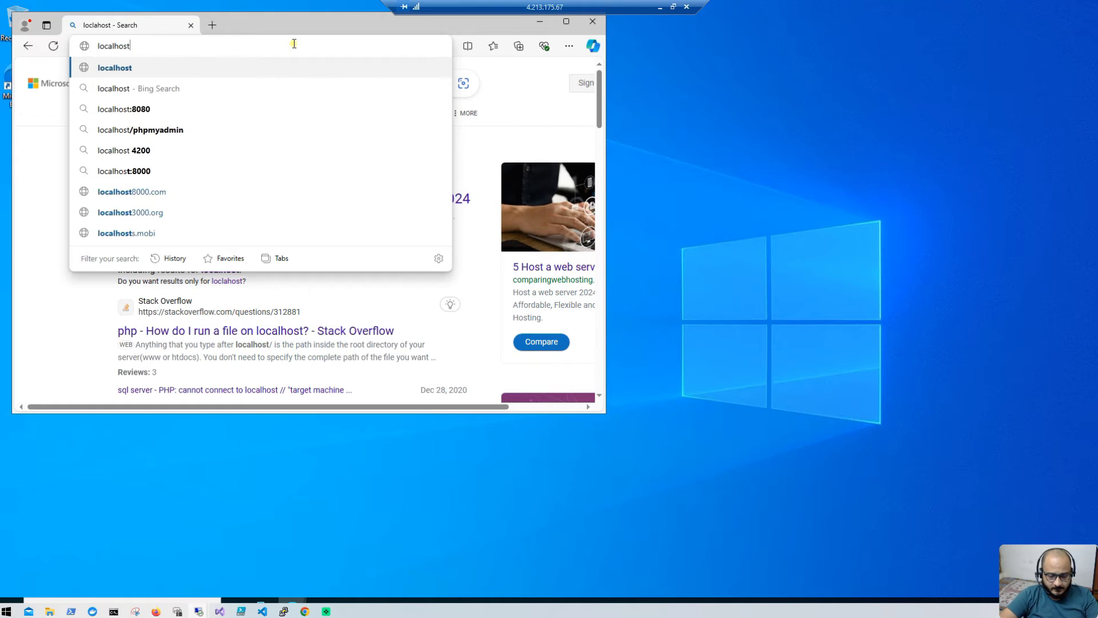
pyautogui.press('Return')
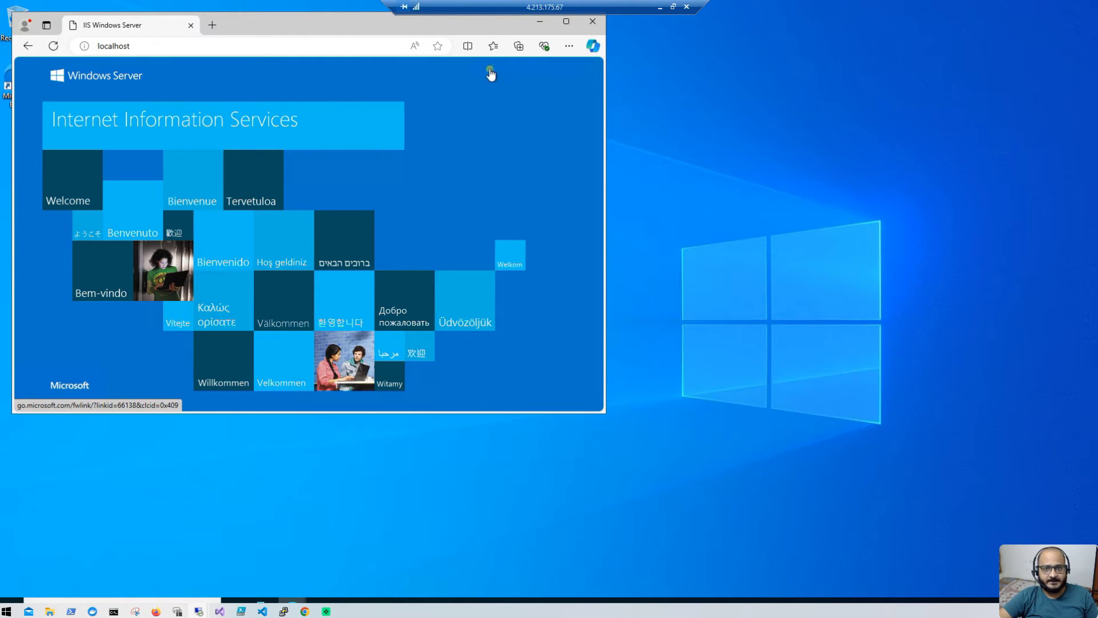
pyautogui.click(659, 7)
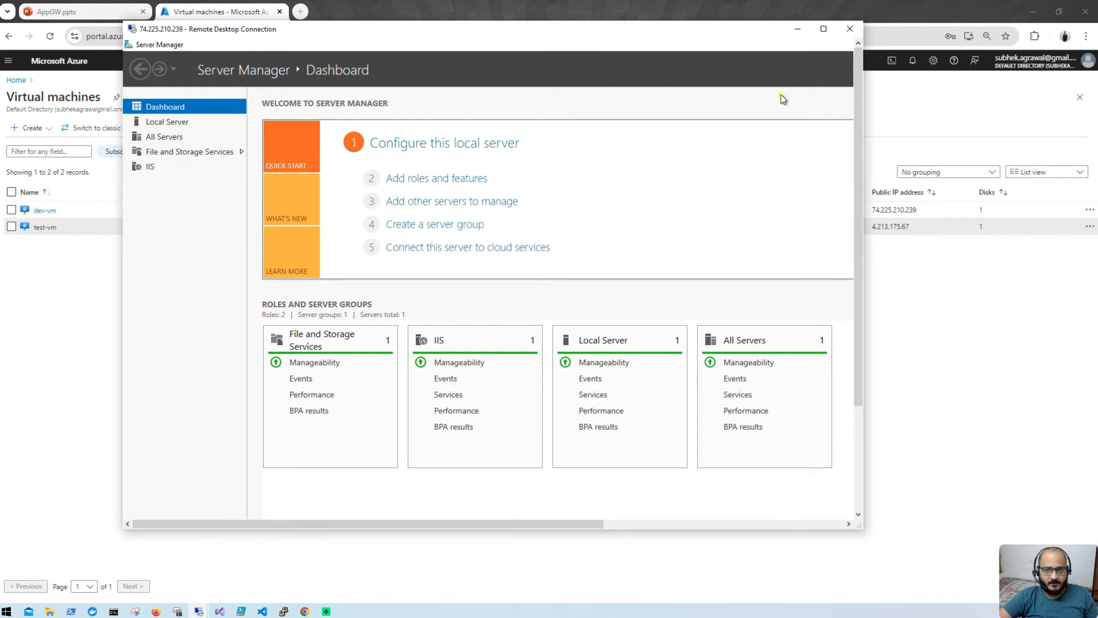
# Step: Close Server Manager on dev-vm and load localhost in Edge to show the IIS page
pyautogui.click(824, 29)
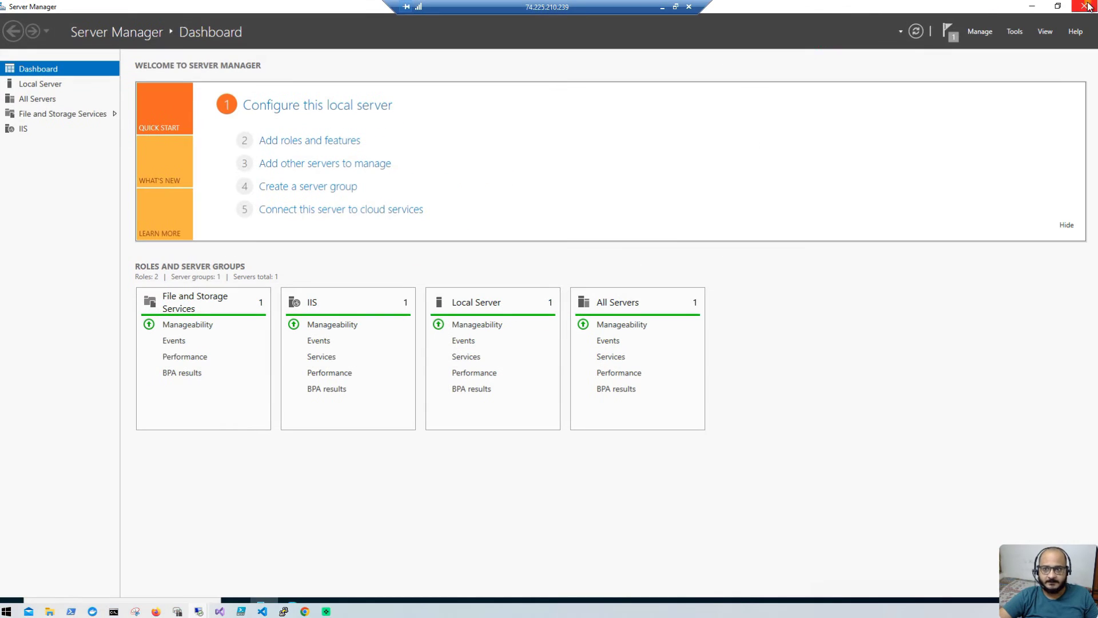
pyautogui.click(1087, 7)
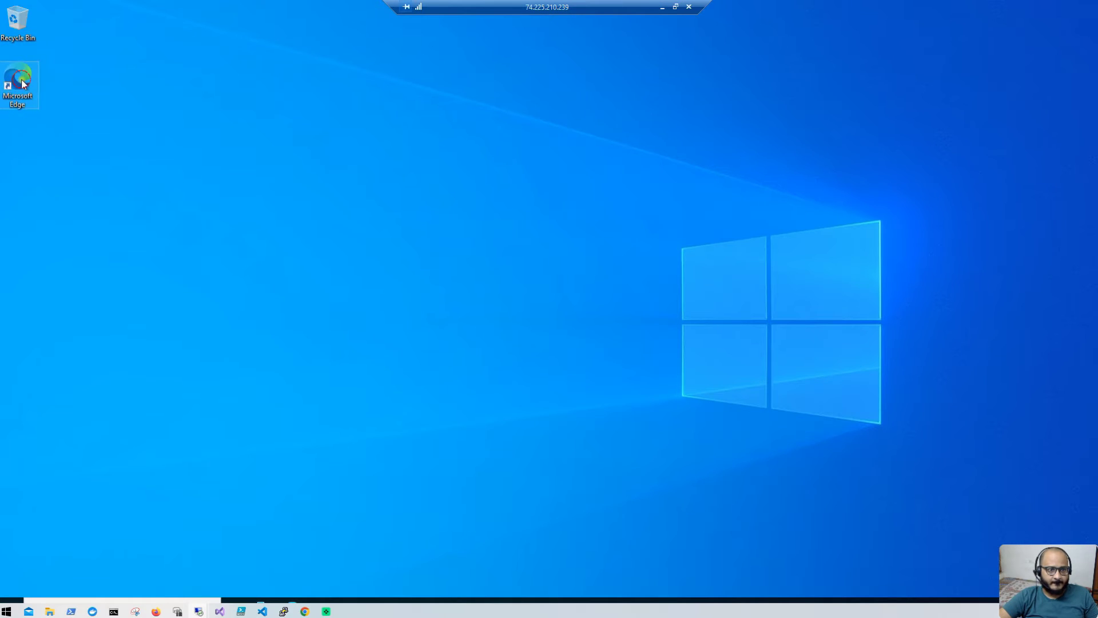
pyautogui.doubleClick(23, 84)
pyautogui.click(289, 48)
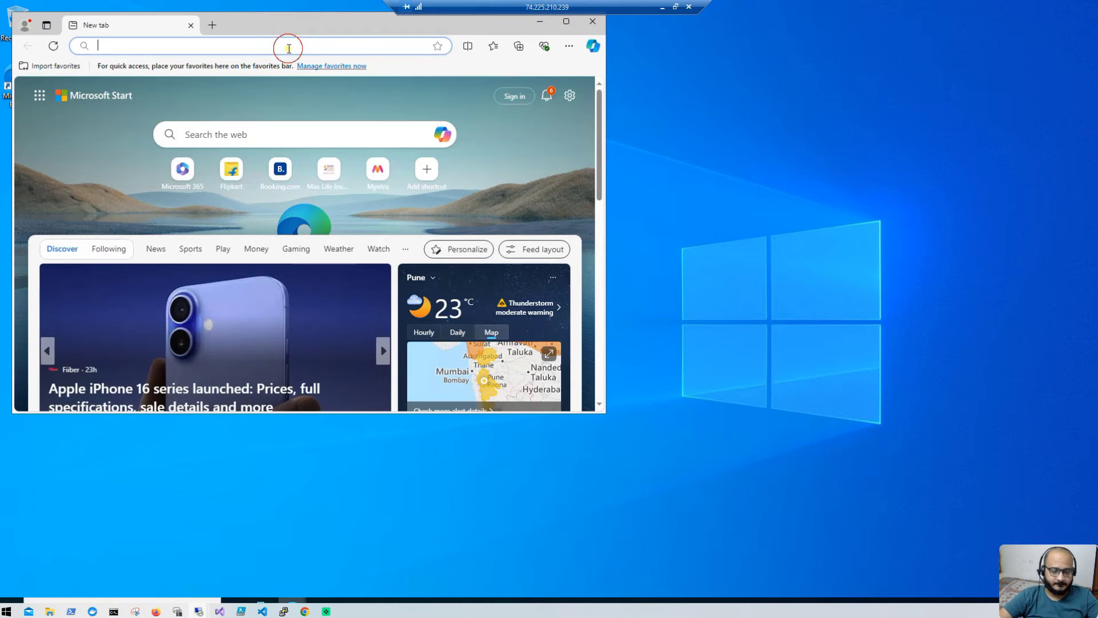
pyautogui.write('localh')
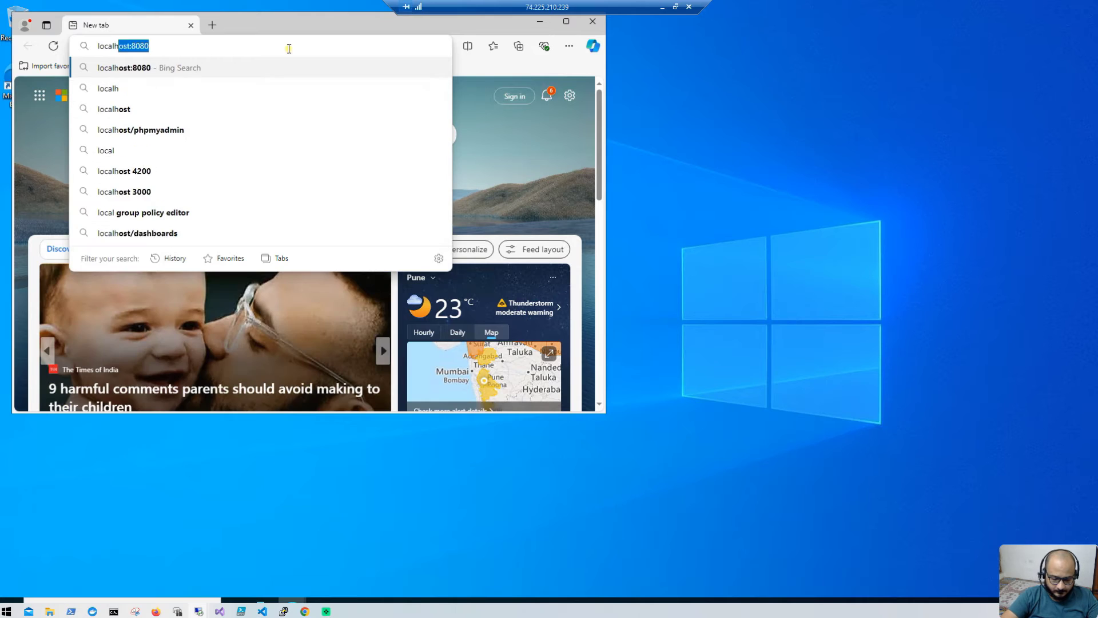
pyautogui.write('ost')
pyautogui.press('Delete')
pyautogui.press('Return')
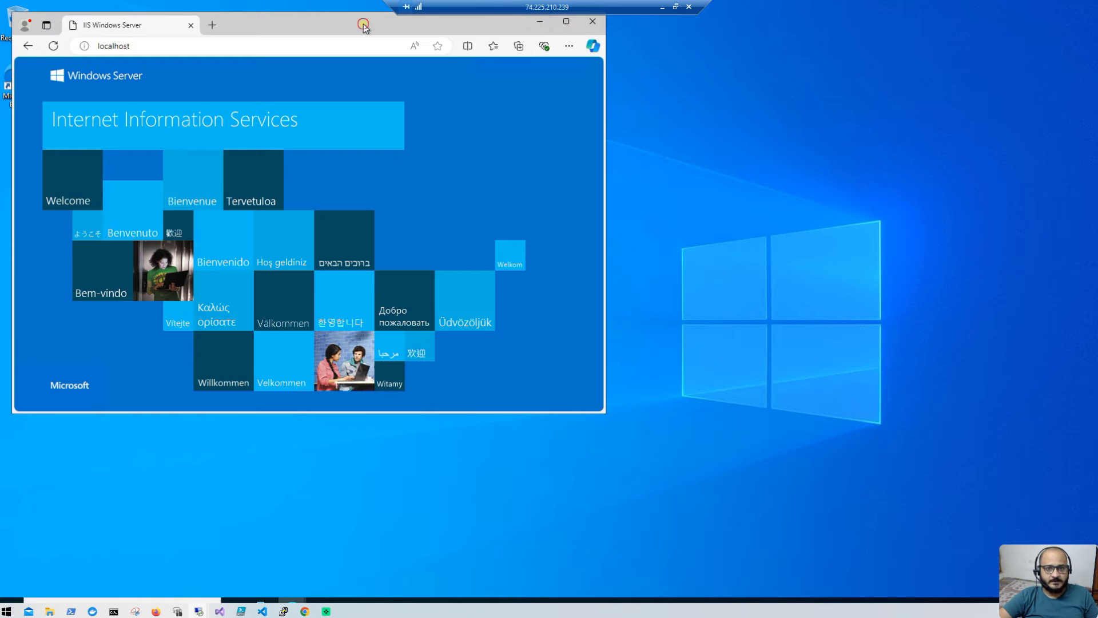
# Step: Minimize Edge and take dev-vm's remote session out of full screen
pyautogui.moveTo(364, 27); pyautogui.dragTo(527, 88)
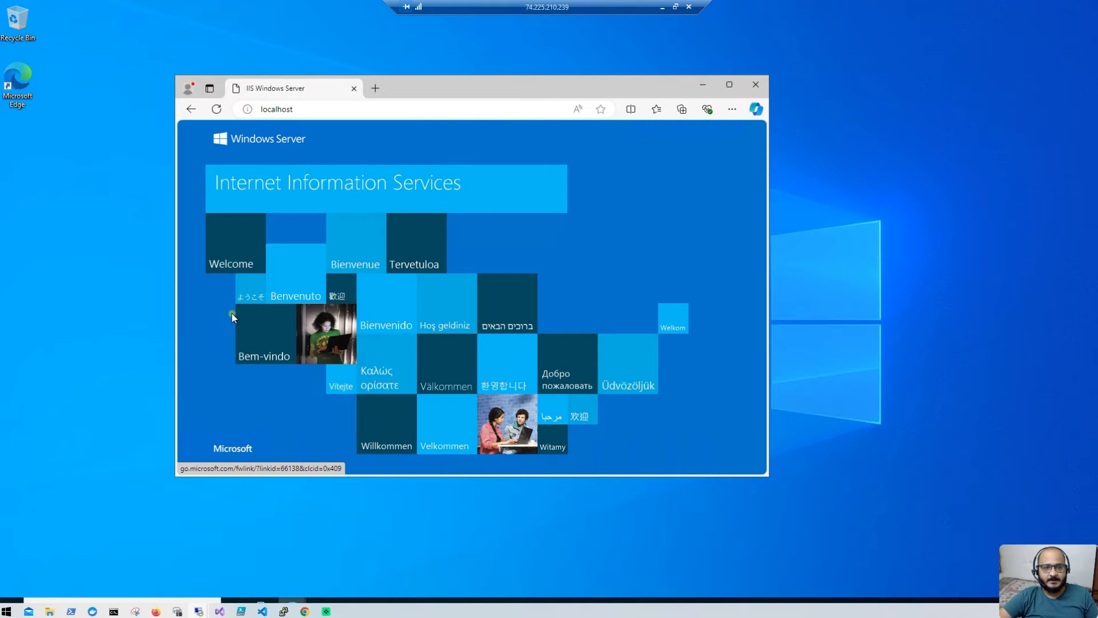
pyautogui.click(702, 85)
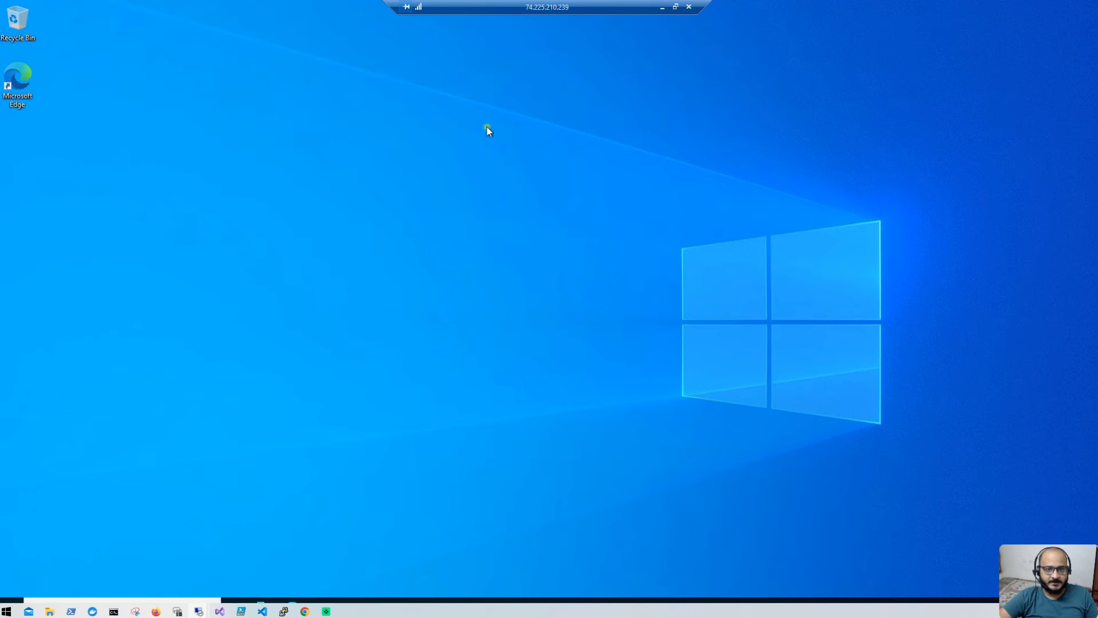
pyautogui.doubleClick(600, 7)
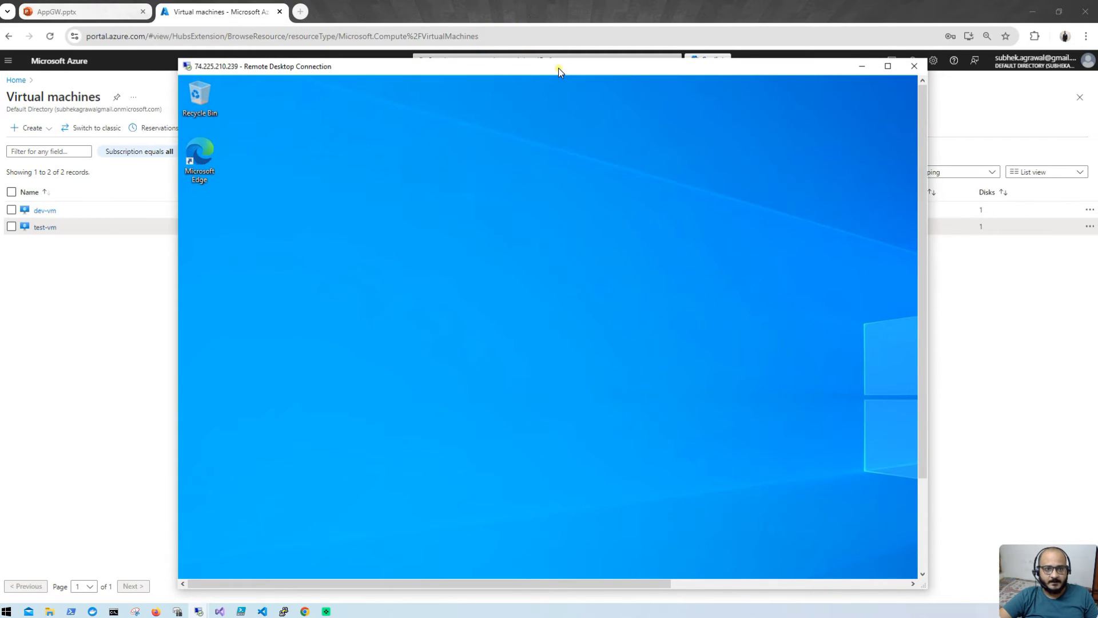
# Step: Reposition the remote session window over the Azure VM list
pyautogui.moveTo(559, 67)
pyautogui.mouseDown()
pyautogui.moveTo(514, 297)
pyautogui.moveTo(544, 73)
pyautogui.mouseUp()
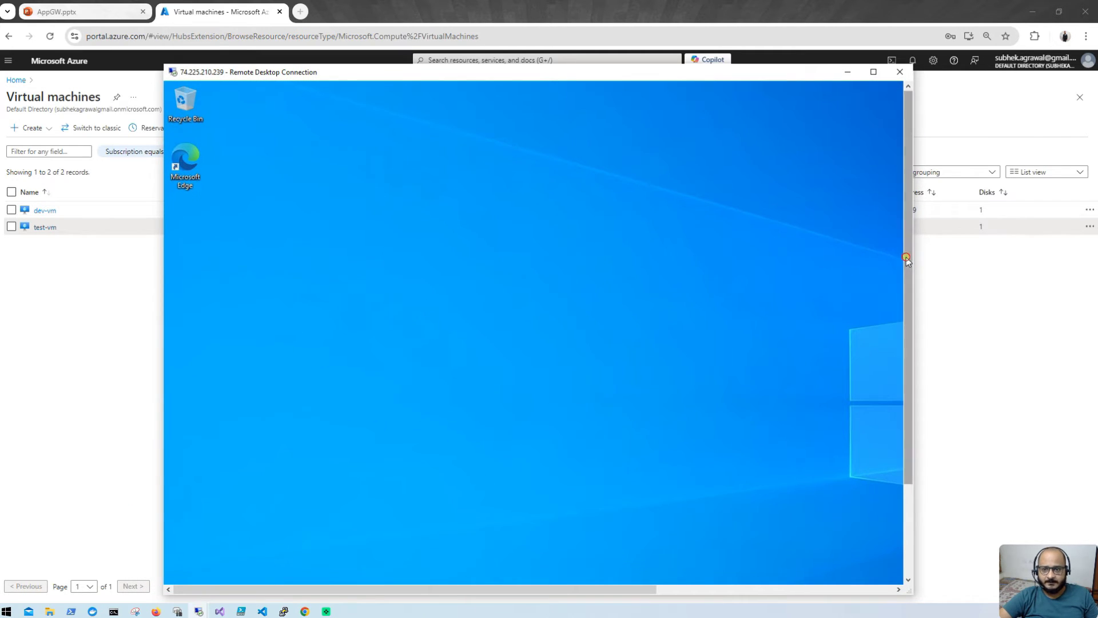
pyautogui.moveTo(908, 260); pyautogui.dragTo(852, 448)
pyautogui.click(175, 574)
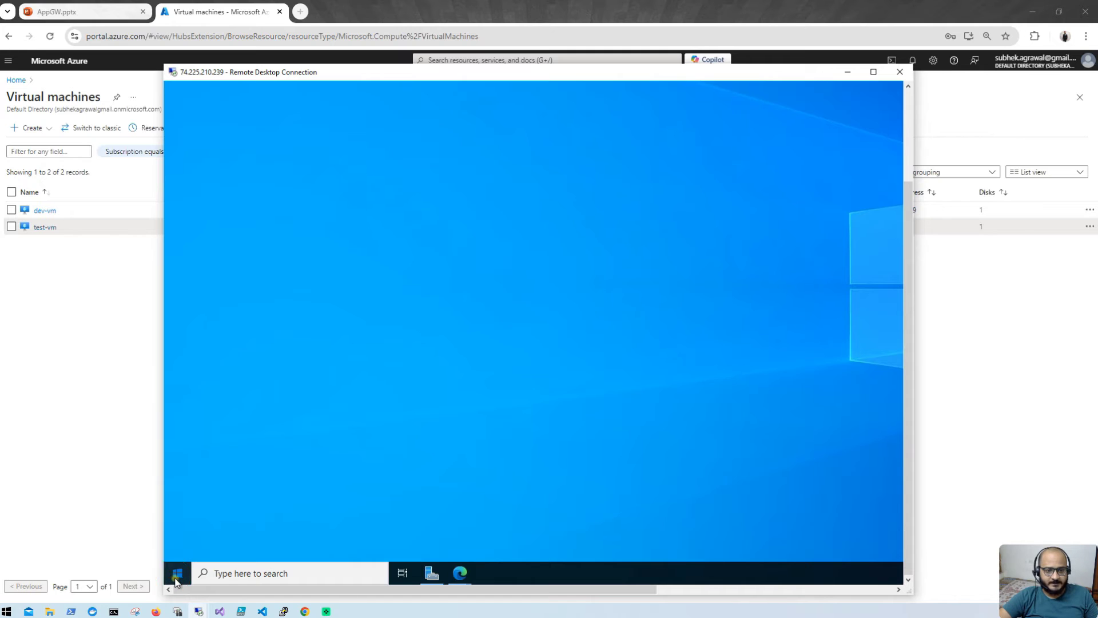
pyautogui.click(495, 371)
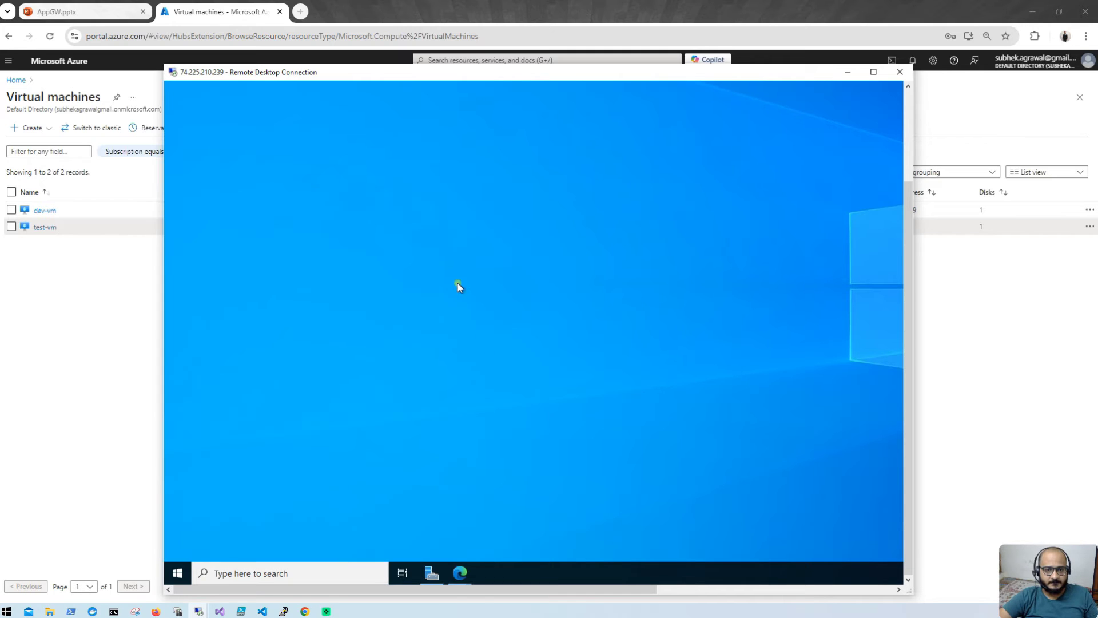
# Step: Browse to C:\inetpub\wwwroot in File Explorer and select the iisstart PNG
pyautogui.press('super+e')
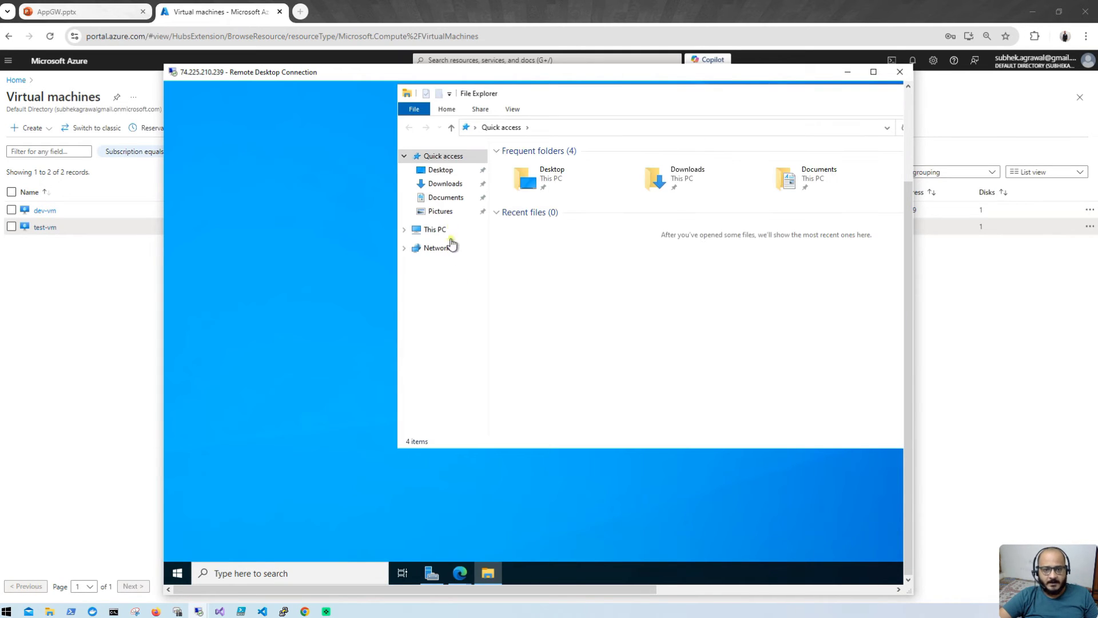
pyautogui.click(440, 229)
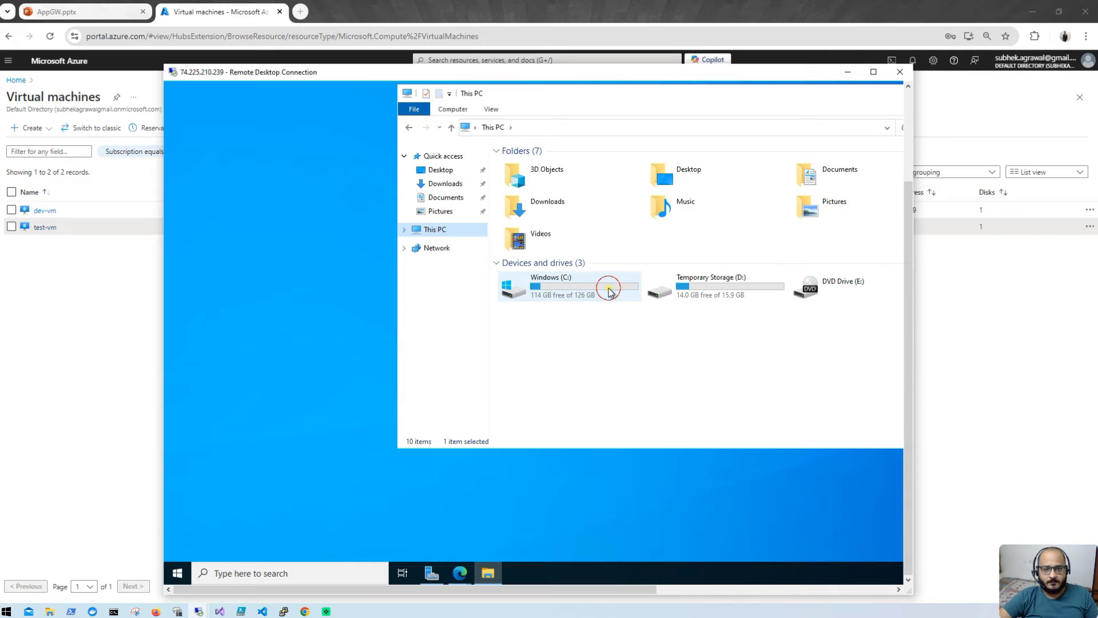
pyautogui.doubleClick(605, 286)
pyautogui.doubleClick(572, 165)
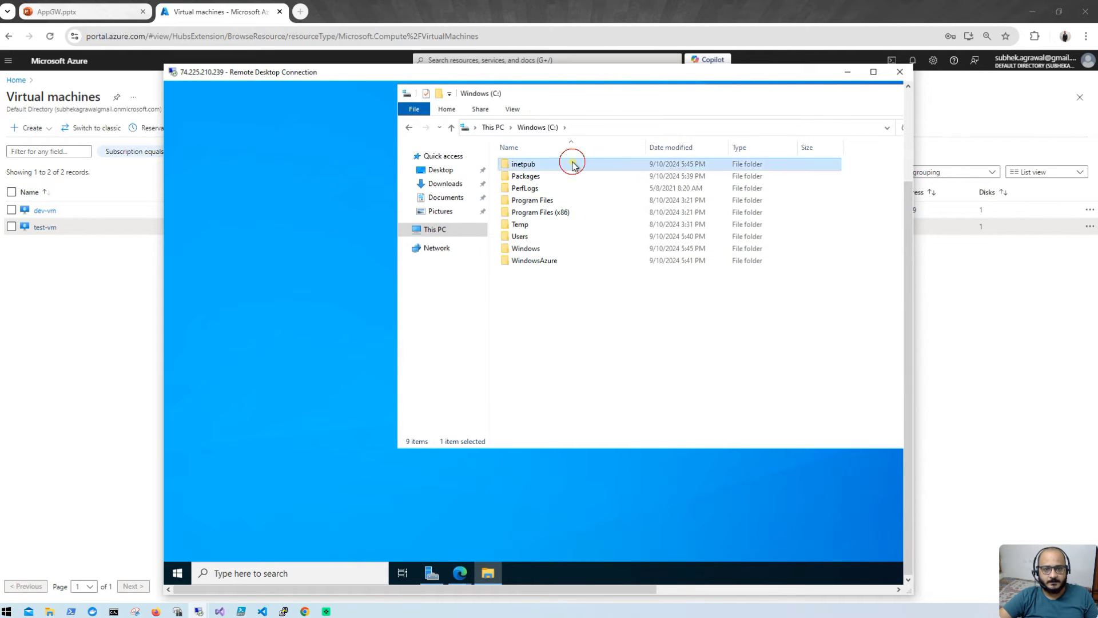
pyautogui.click(551, 214)
pyautogui.doubleClick(550, 213)
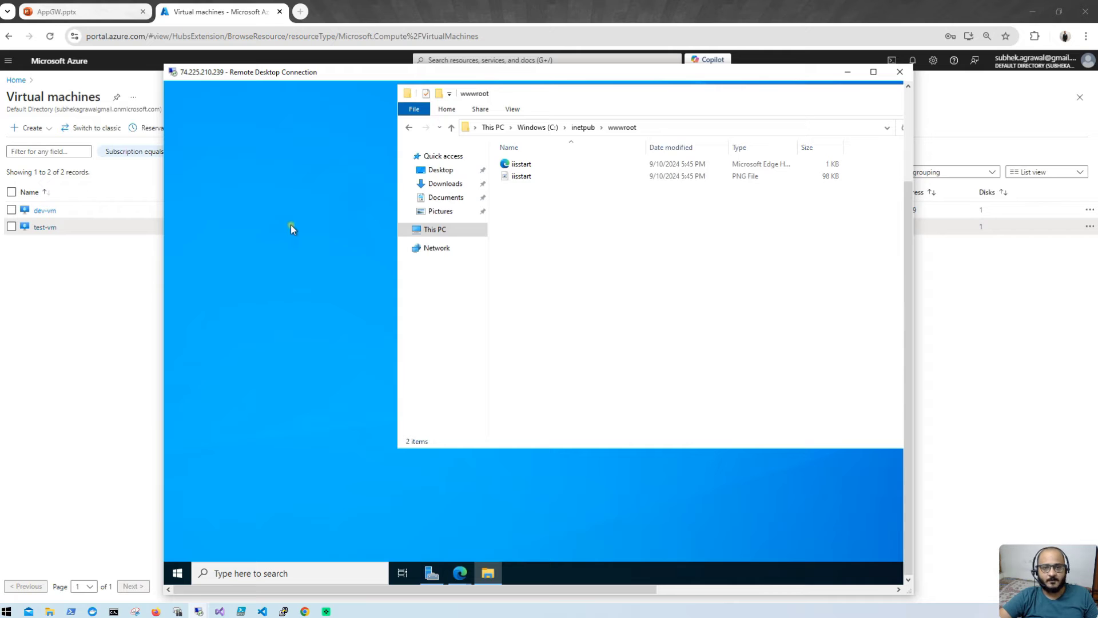
pyautogui.click(577, 177)
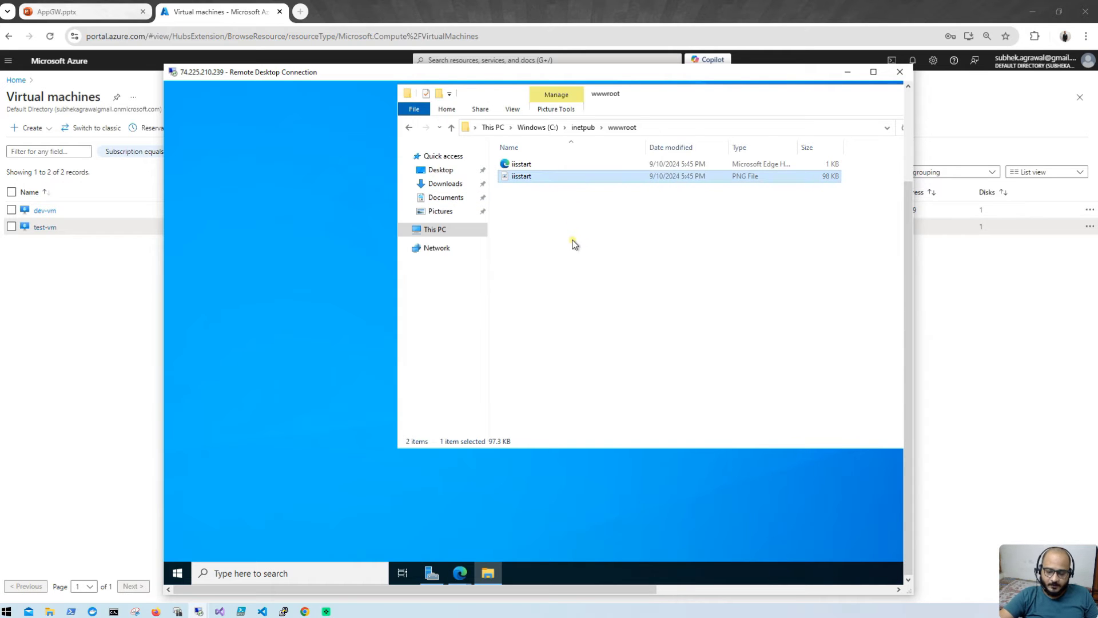
# Step: Delete iisstart.png and open iisstart.htm with Notepad
pyautogui.press('Delete')
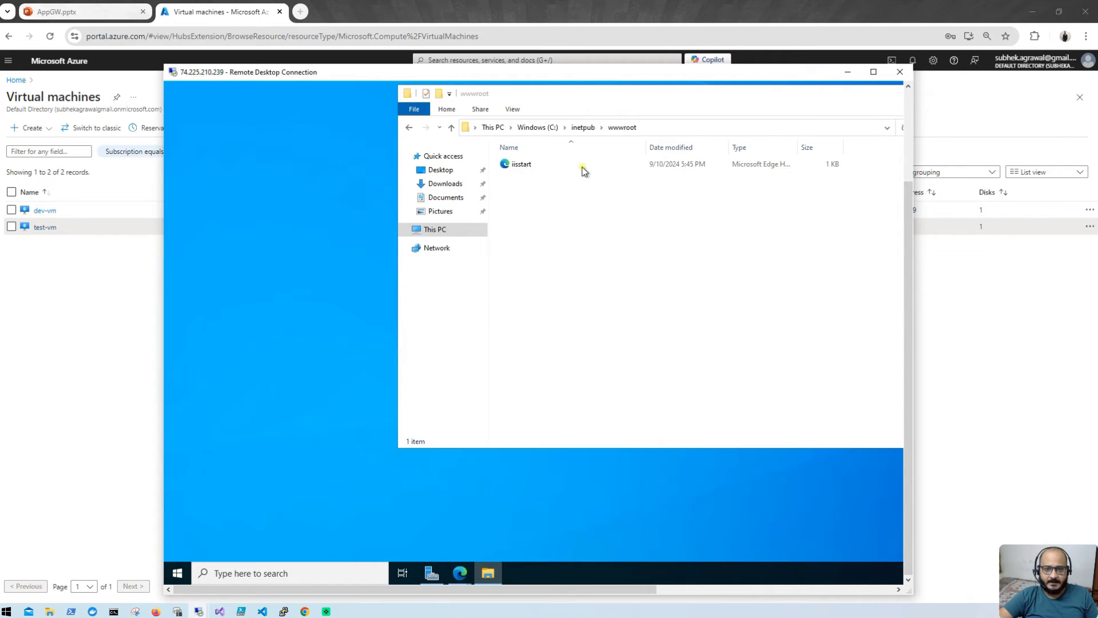
pyautogui.rightClick(579, 162)
pyautogui.moveTo(608, 197)
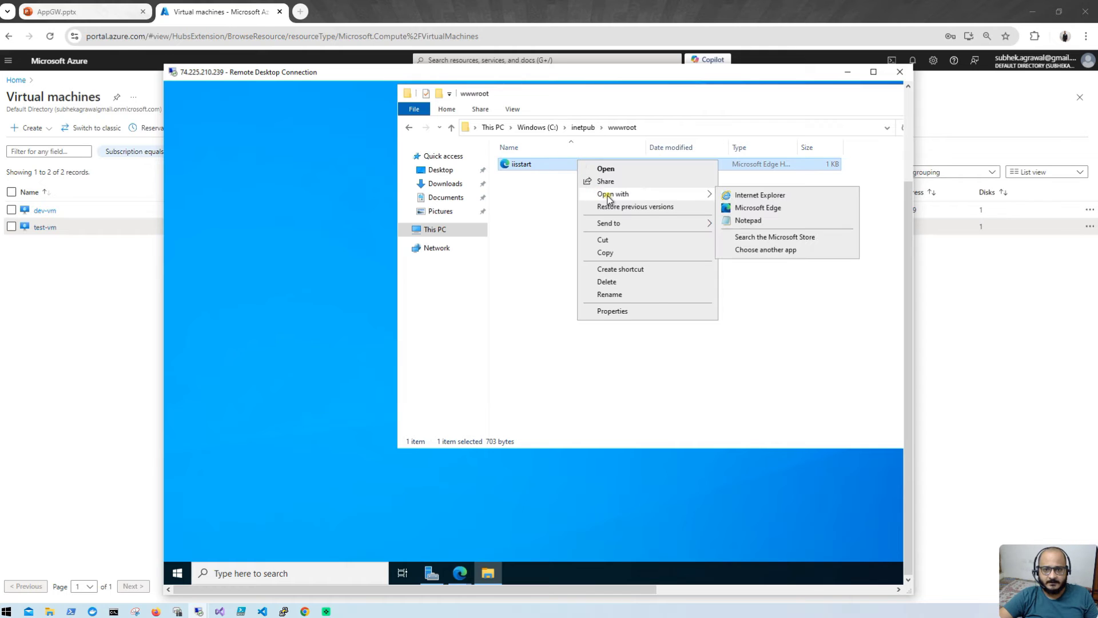
pyautogui.click(767, 219)
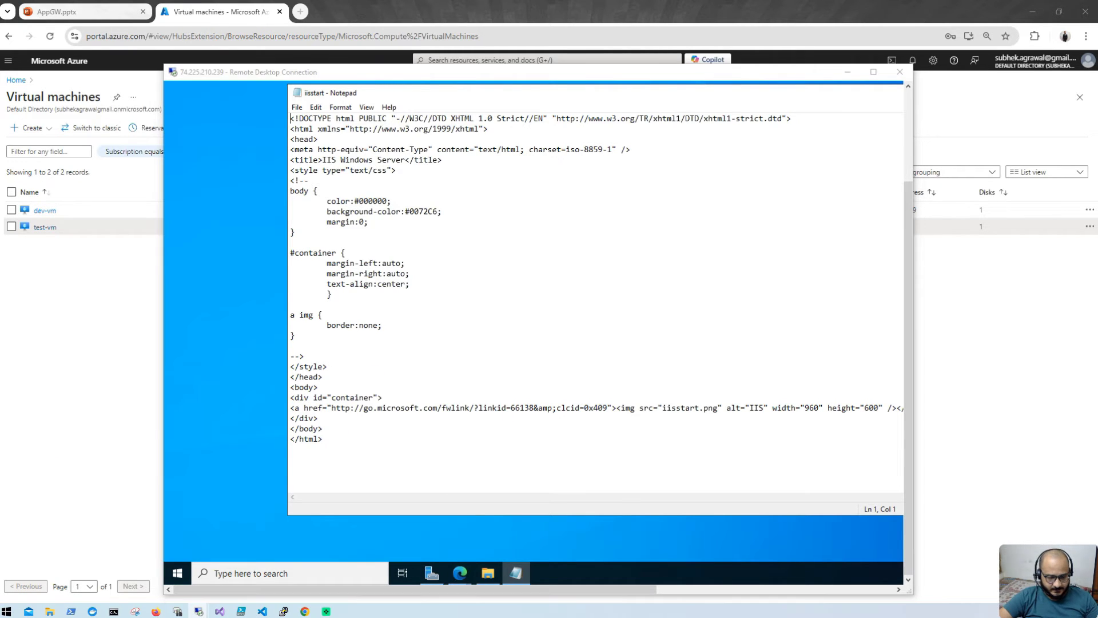
# Step: Open Dev.html from the local Downloads folder in a text editor
pyautogui.press('super+e')
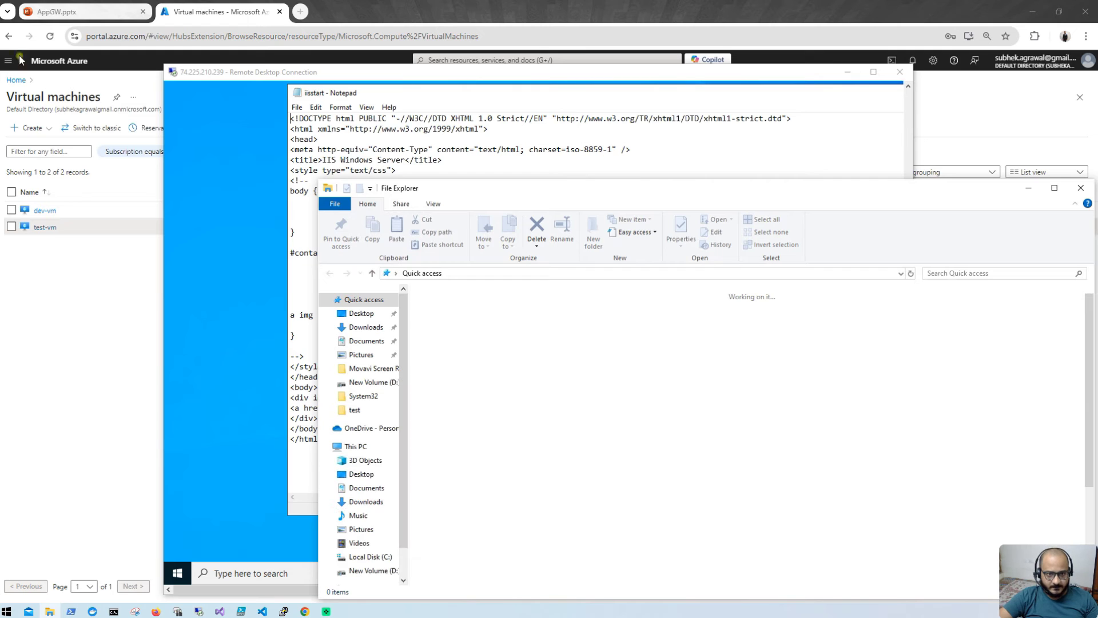
pyautogui.click(365, 327)
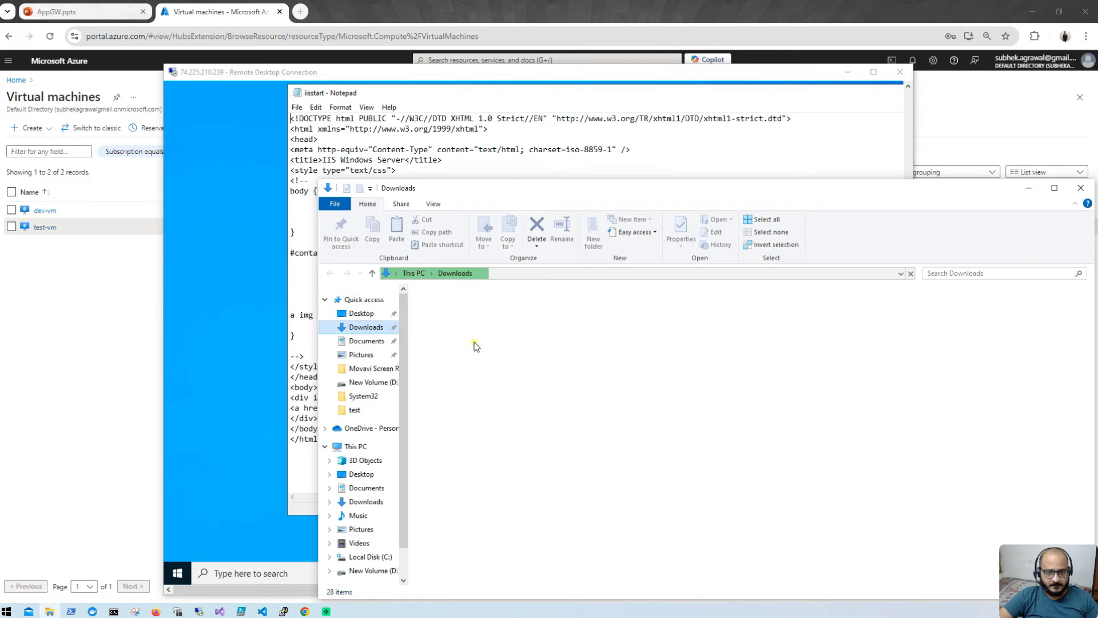
pyautogui.click(494, 336)
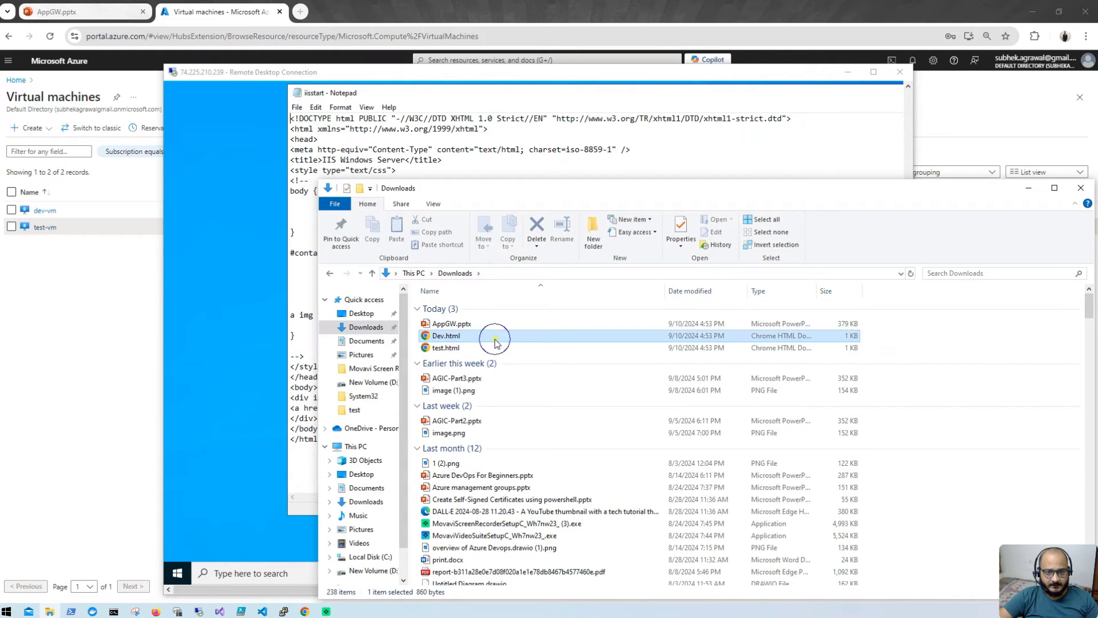
pyautogui.rightClick(494, 338)
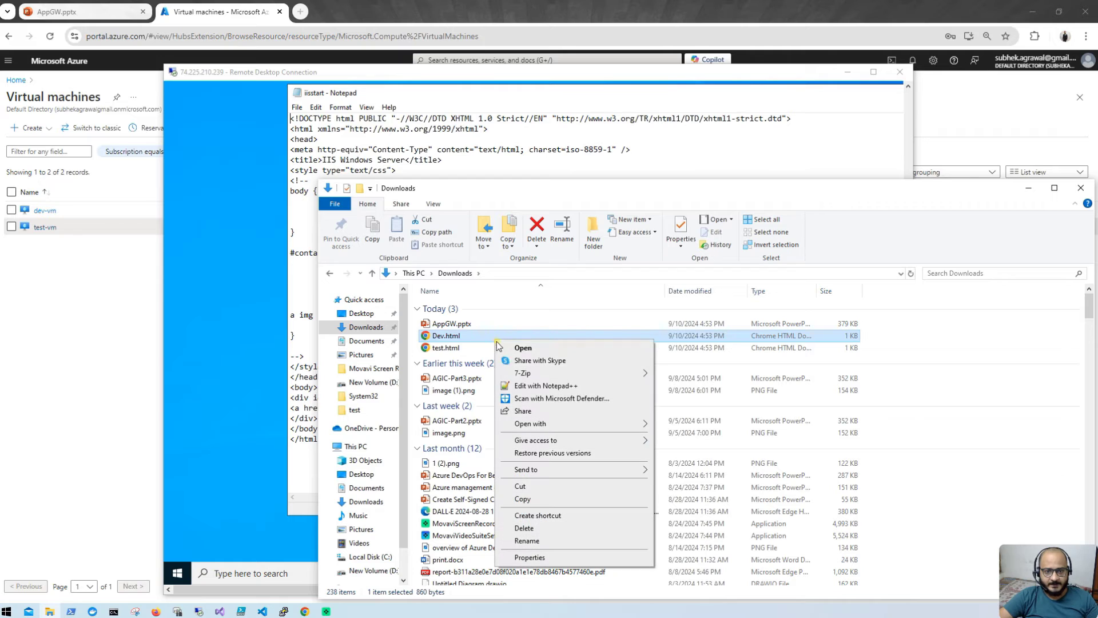
pyautogui.click(524, 388)
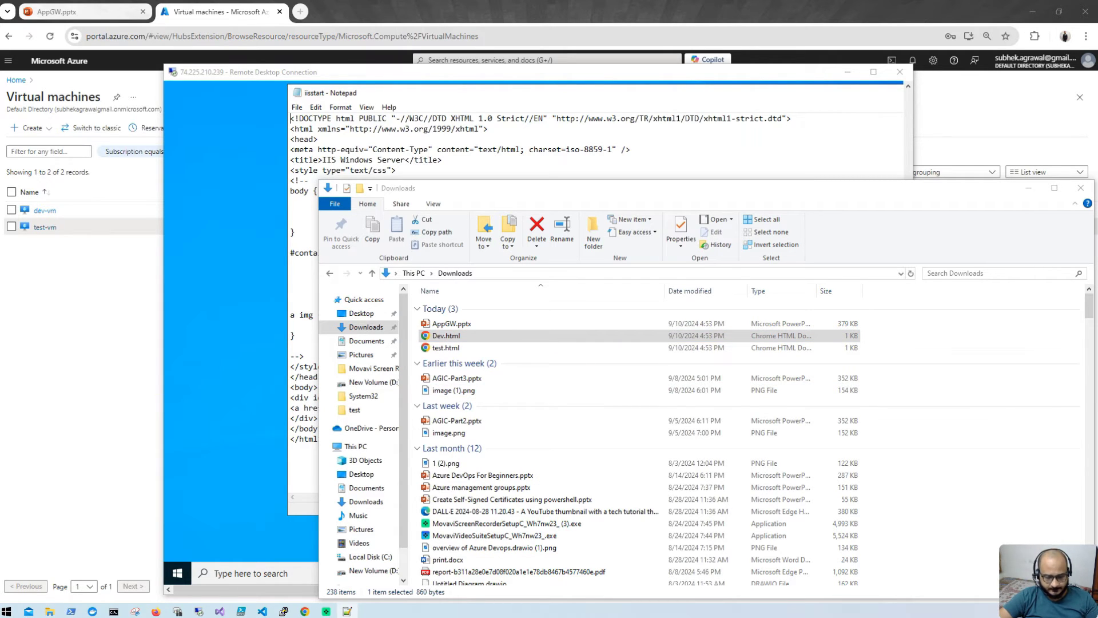
# Step: Replace iisstart's markup with the pasted Dev VM HTML, save, and close Notepad
pyautogui.click(691, 158)
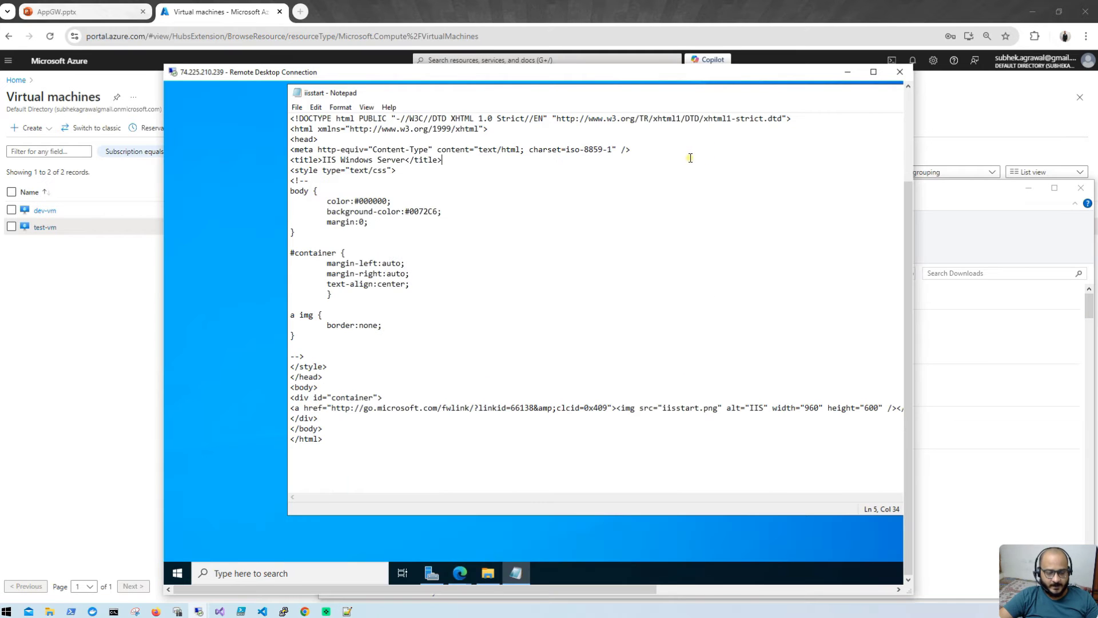
pyautogui.hotkey('ctrl', 'a')
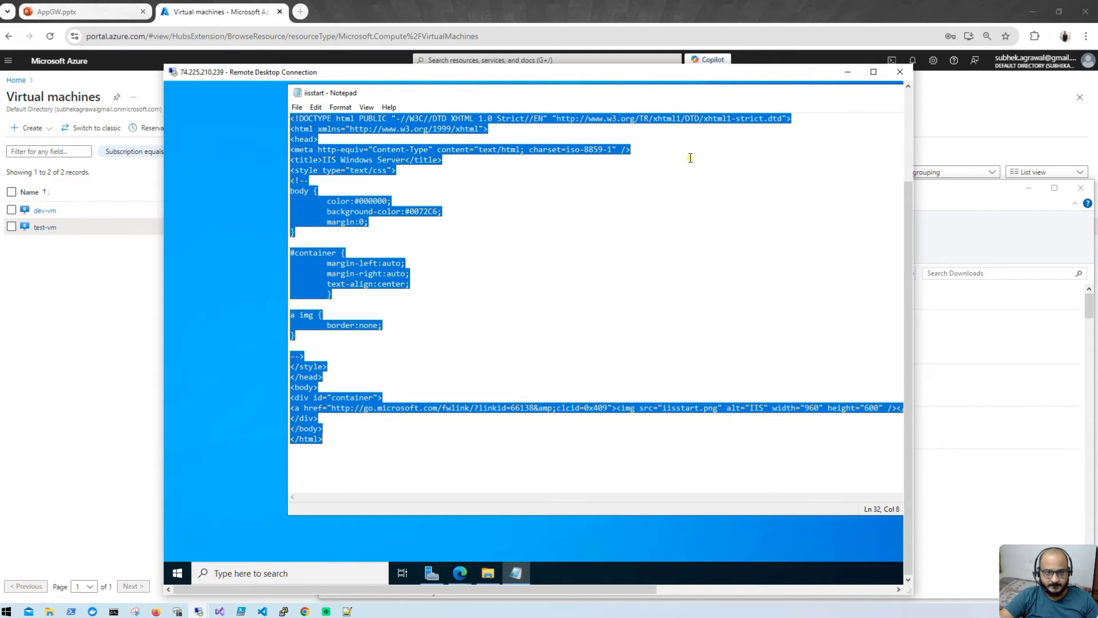
pyautogui.press('Delete')
pyautogui.write('<!DOCTYPE html> <html lang="en"> <head>     <meta charset="UTF-8">     <meta name="viewport" content="width=Device-width, initial-scale=1.0">     <title>This is Dev VM</title>     <style>         body {             background-color: #f0f8ff; /* Light blue background */             color: #333333; /* Dark gray text */             font-family: Arial, sans-serif;         }         h1 {             color: #2e8b57; /* Sea green for the main heading */             text-align: center;             padding: 20px;         }         p {             color: #4682b4; /* Steel blue for the paragraph */             font-size: 18px;             text-align: center;         }     </style> </head> <body>     <h1>Welcome to Dev Virtual Machine</h1>     <p>This page is hosted on Dev VM. Feel free to explore and interact!</p> </body> </html>')
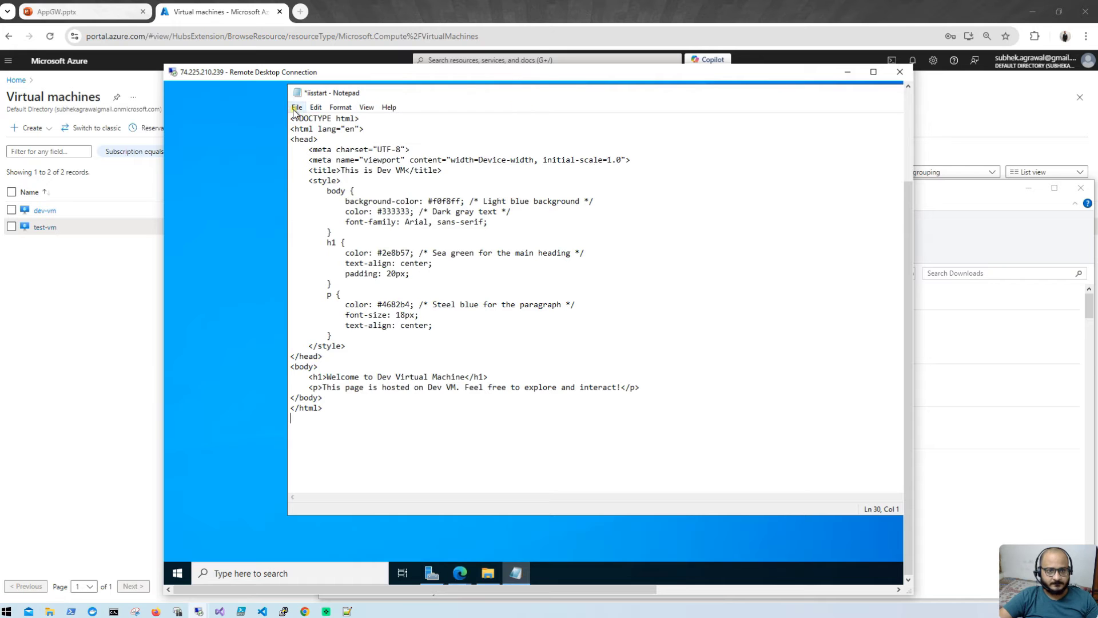
pyautogui.click(297, 107)
pyautogui.click(315, 156)
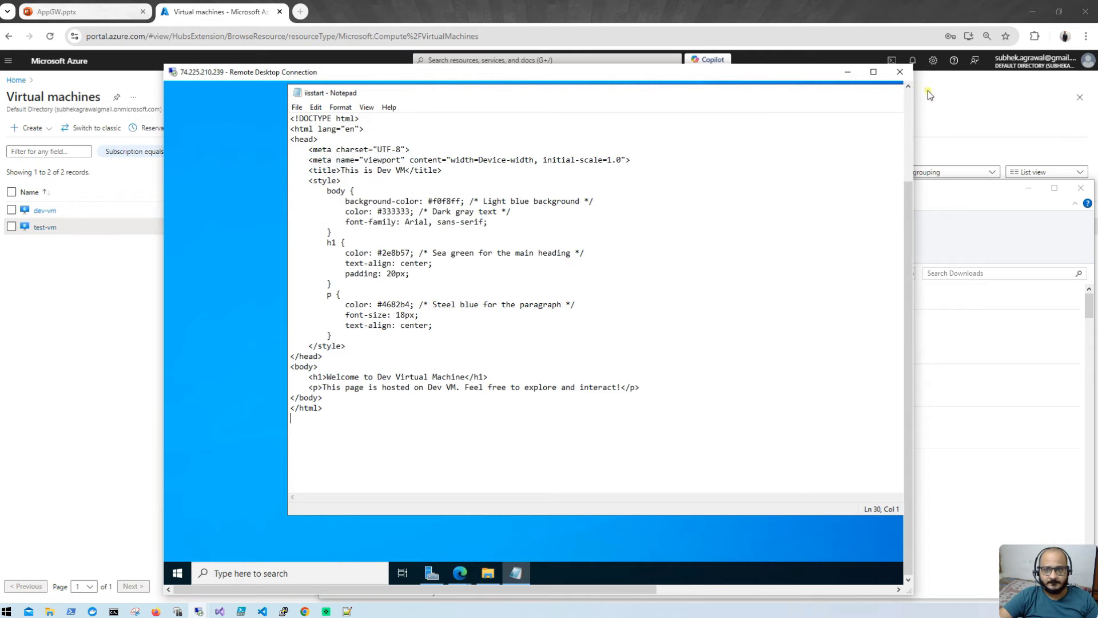
pyautogui.click(873, 71)
pyautogui.click(924, 129)
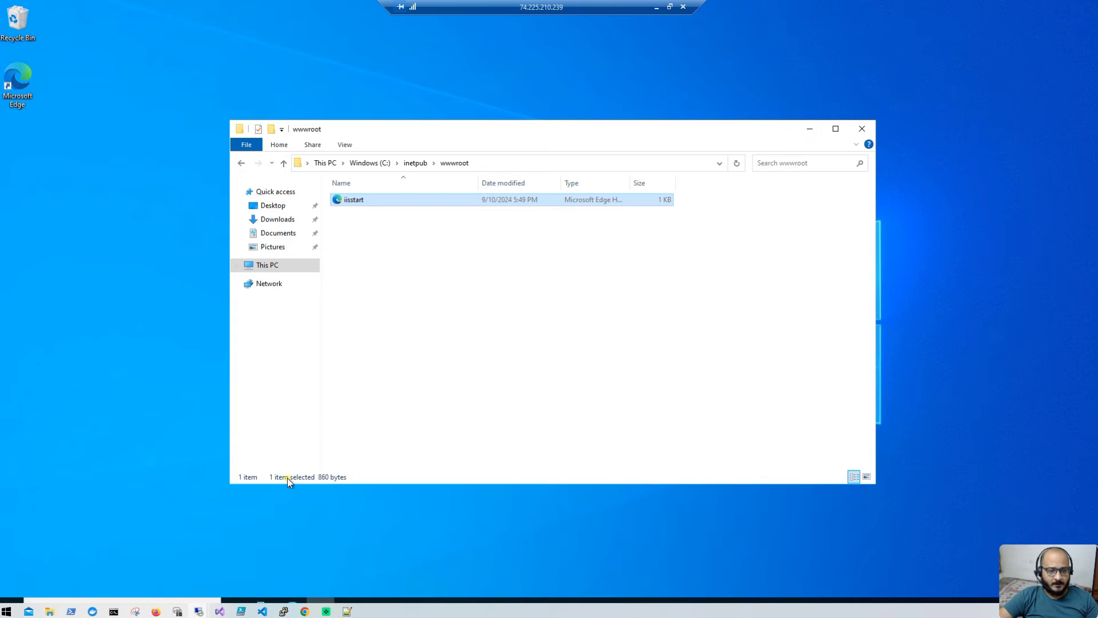
# Step: Refresh localhost in dev-vm's Edge to show 'Welcome to Dev Virtual Machine'
pyautogui.doubleClick(593, 9)
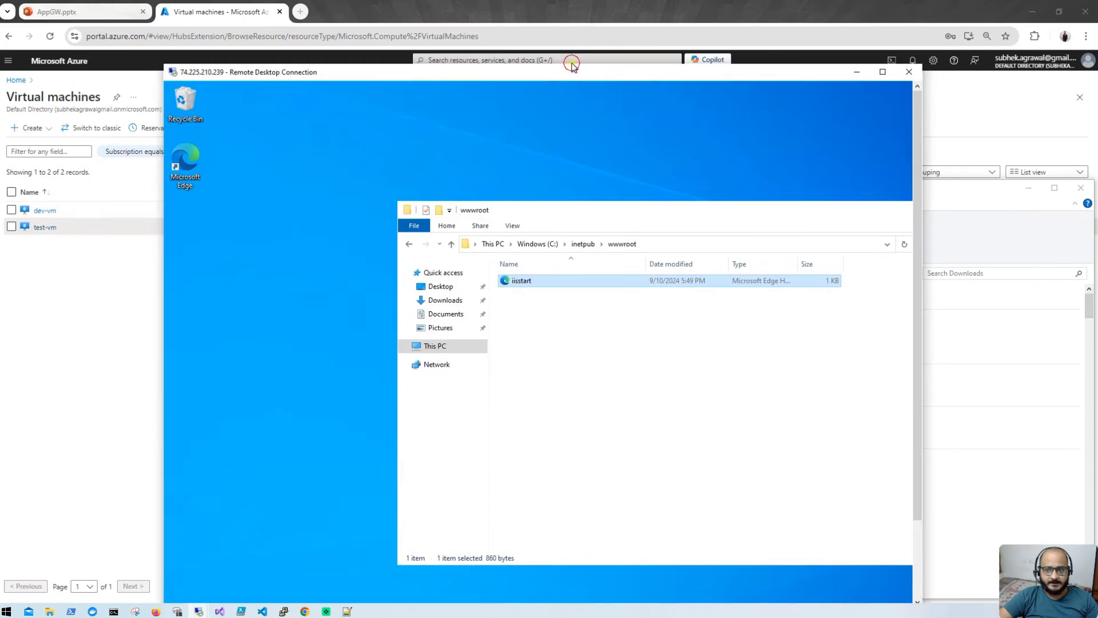
pyautogui.moveTo(946, 201); pyautogui.dragTo(926, 375)
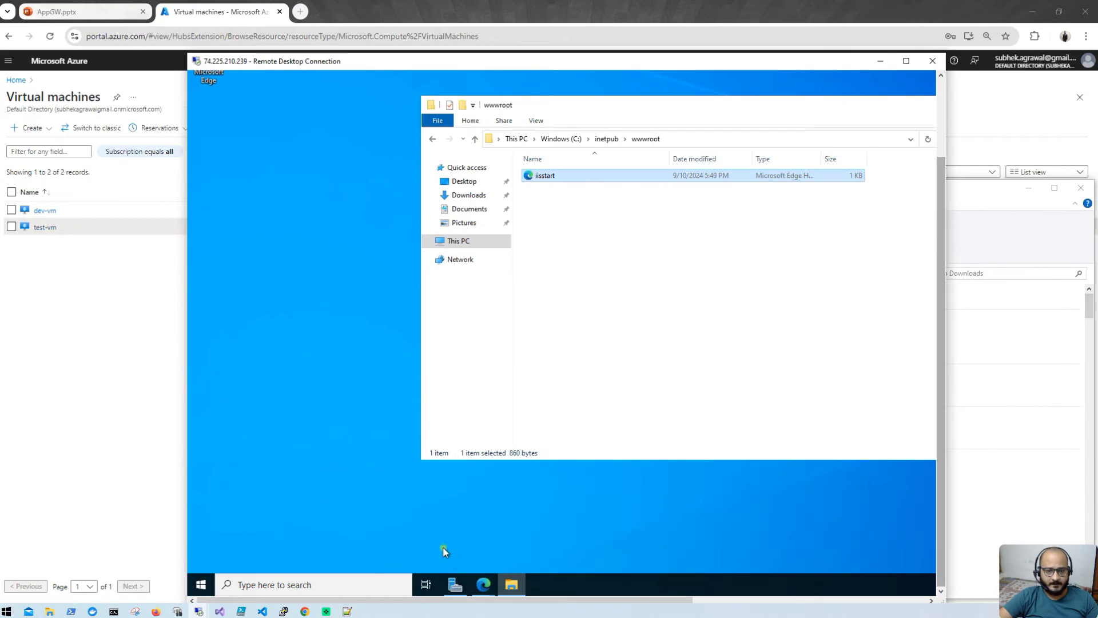
pyautogui.click(484, 584)
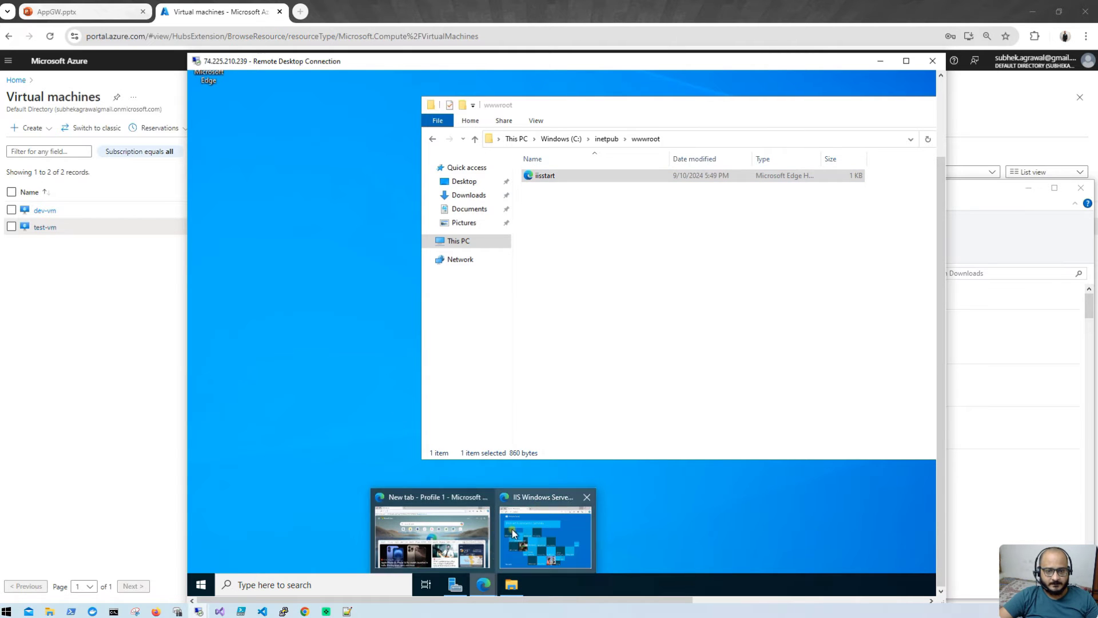
pyautogui.click(530, 528)
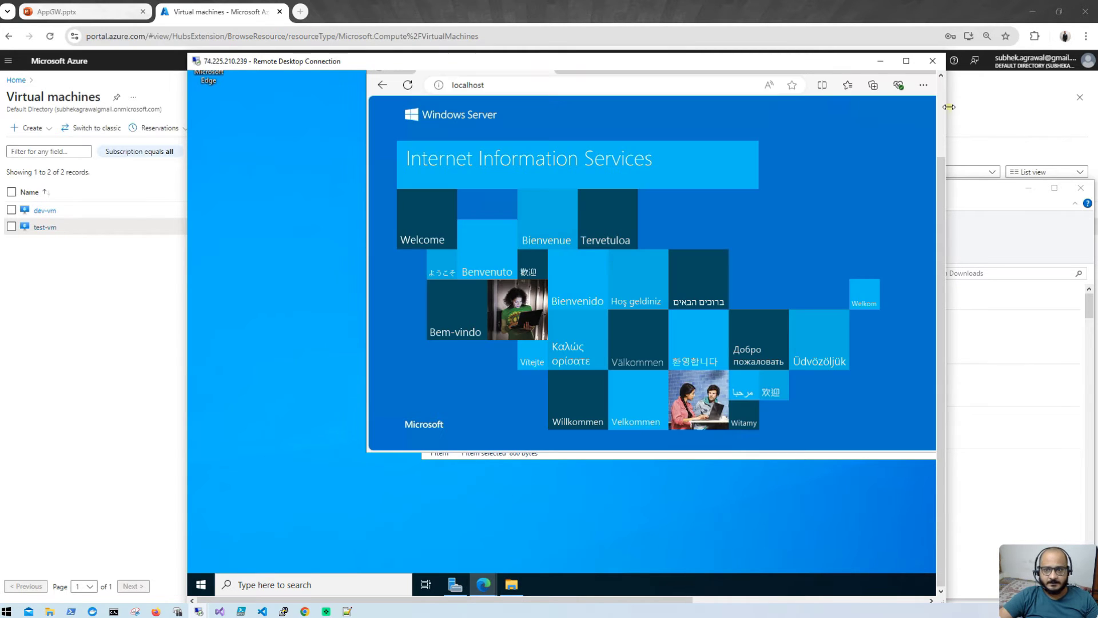
pyautogui.click(943, 117)
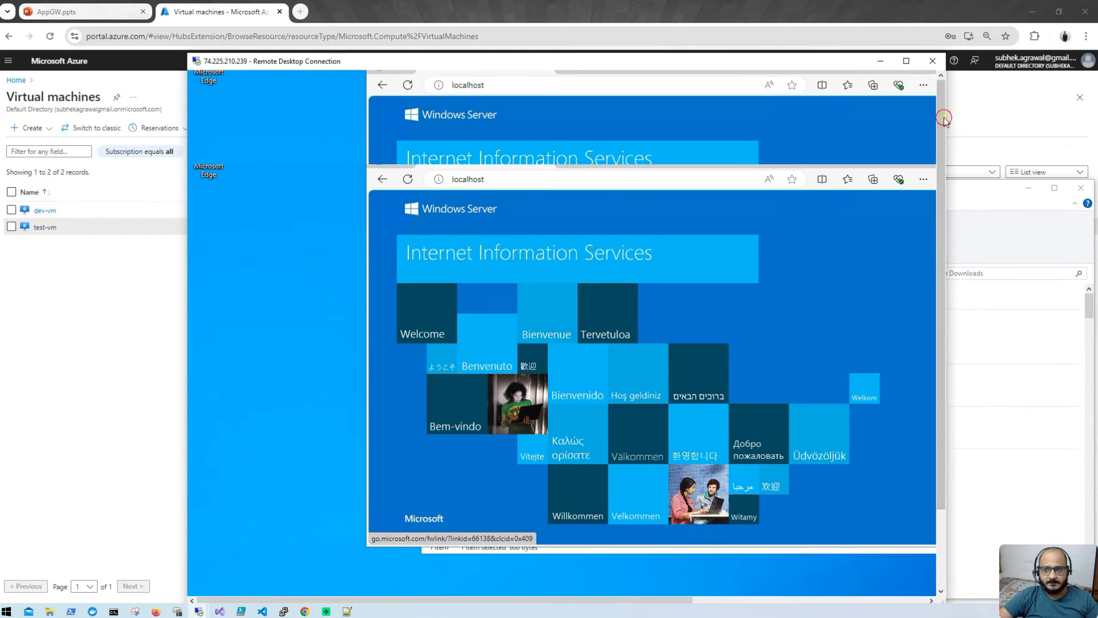
pyautogui.click(416, 184)
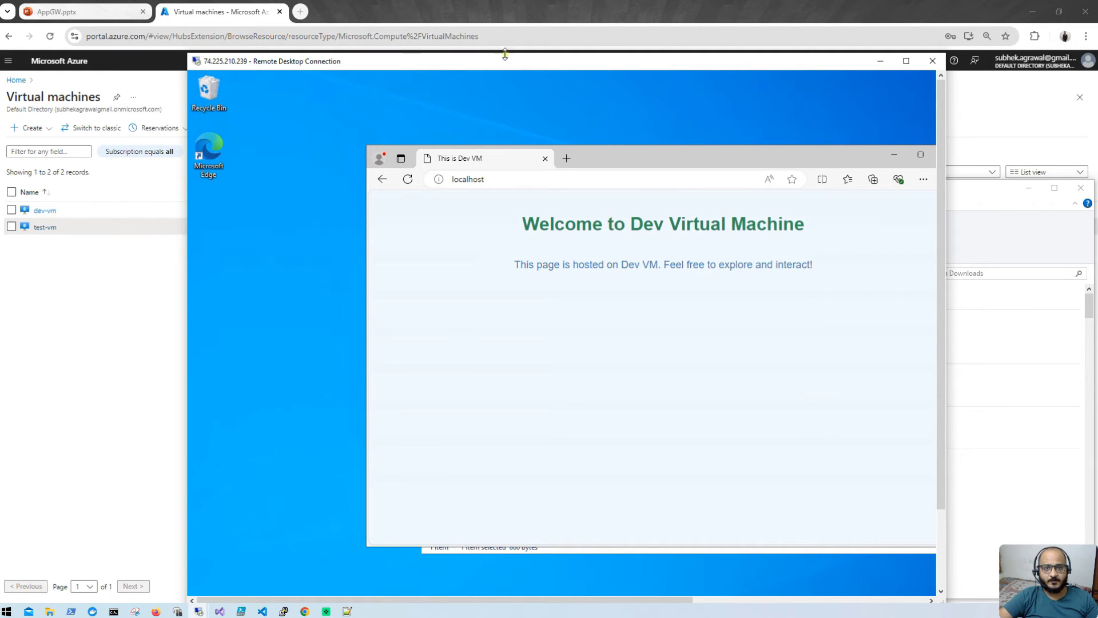
pyautogui.moveTo(506, 61); pyautogui.dragTo(513, 246)
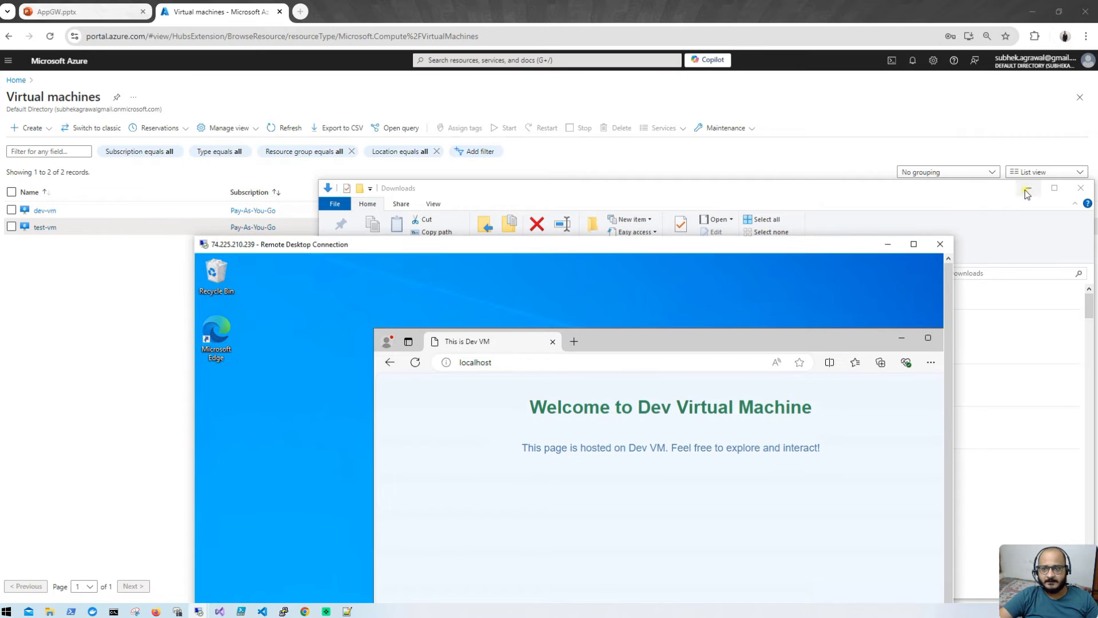
# Step: Bring the test-vm remote desktop session back into a windowed view
pyautogui.click(1028, 187)
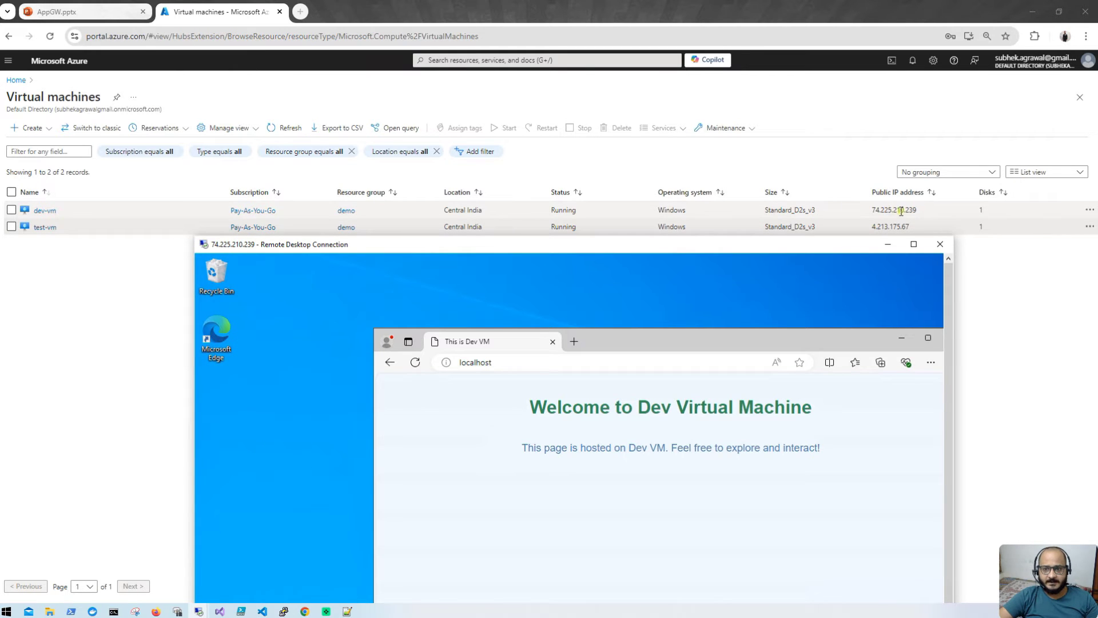
pyautogui.click(888, 245)
pyautogui.moveTo(198, 611)
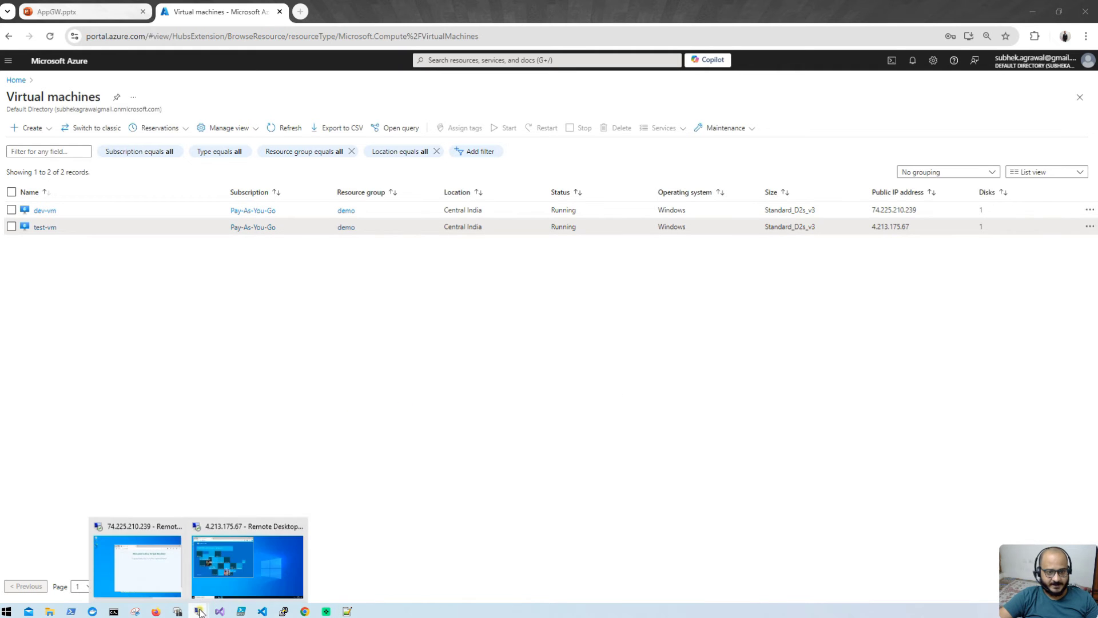
pyautogui.click(249, 564)
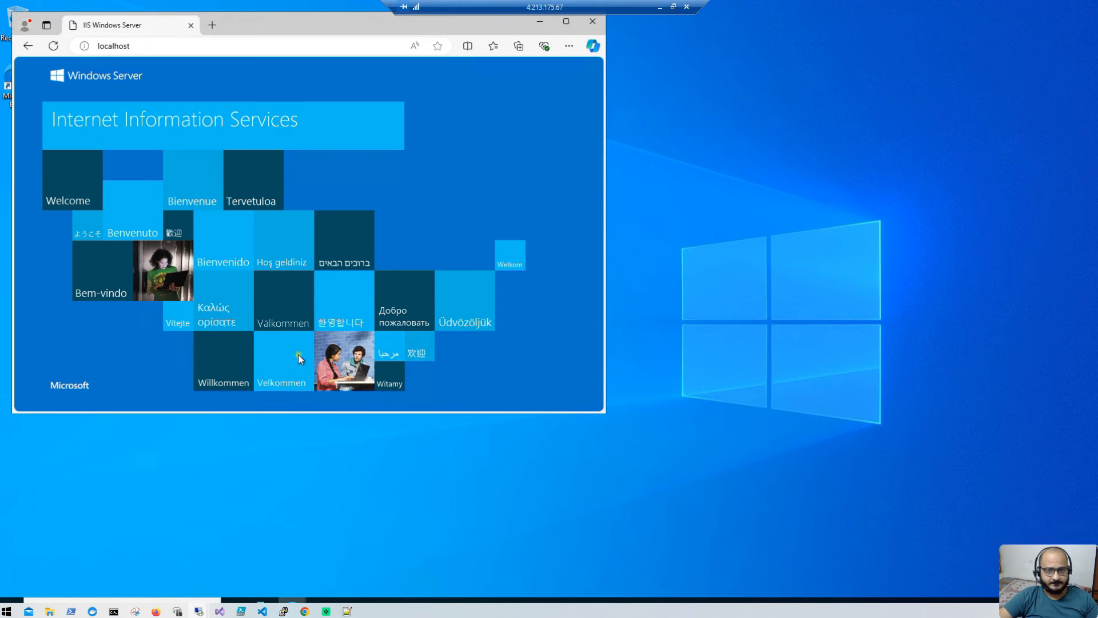
pyautogui.click(674, 6)
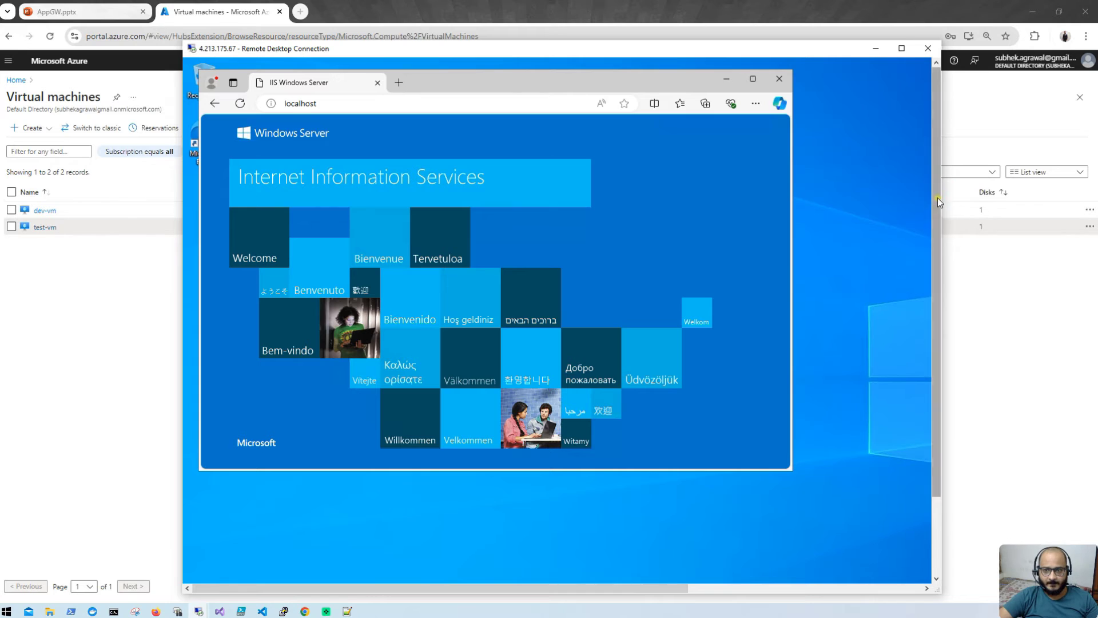
pyautogui.moveTo(938, 197); pyautogui.dragTo(902, 389)
# Step: In File Explorer on test-vm, browse to C:\inetpub\wwwroot
pyautogui.click(198, 569)
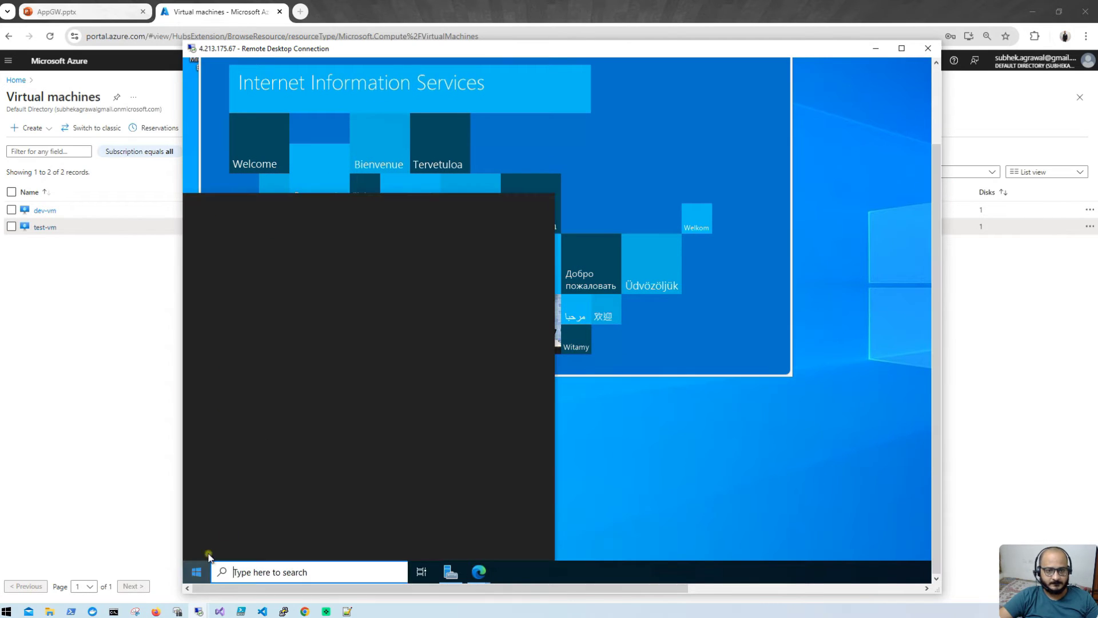
pyautogui.click(517, 366)
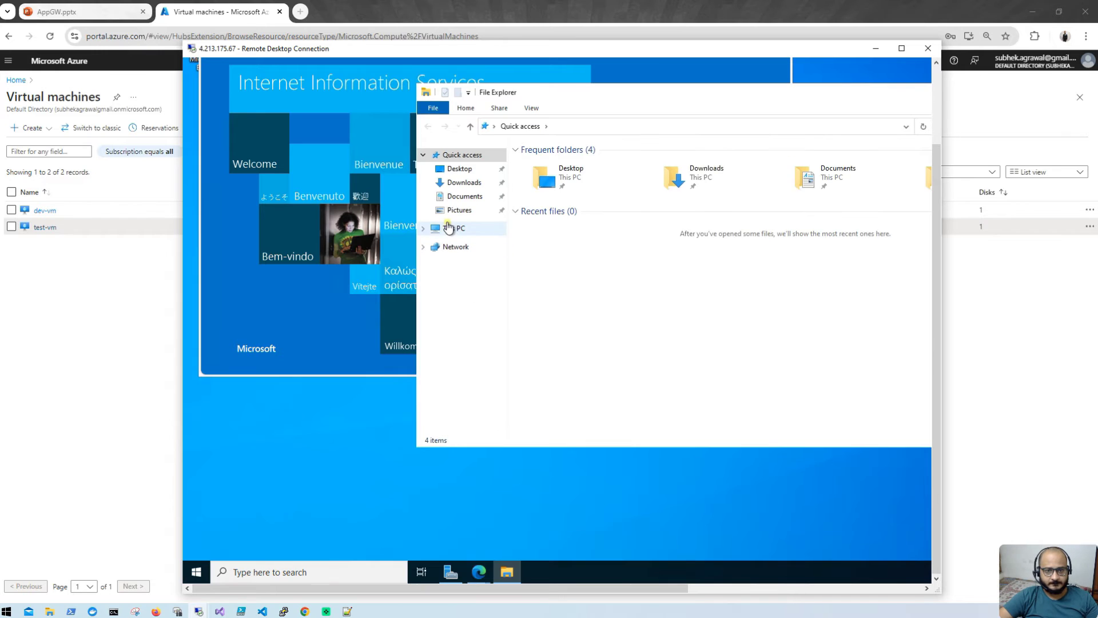
pyautogui.click(449, 228)
pyautogui.doubleClick(588, 283)
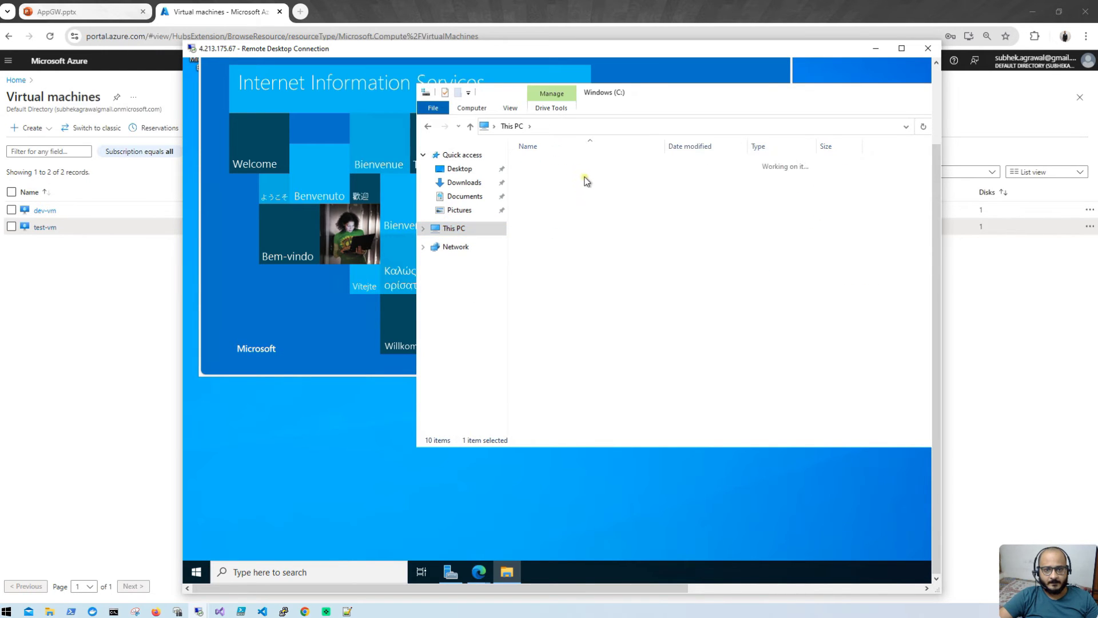
pyautogui.doubleClick(578, 166)
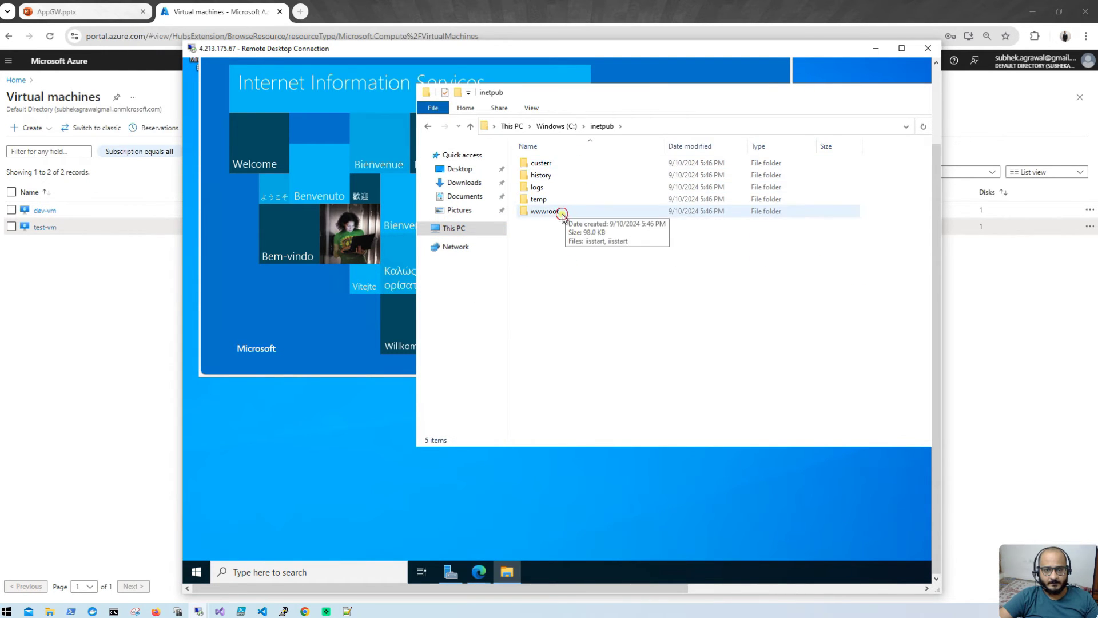
pyautogui.doubleClick(563, 213)
# Step: Delete the iisstart PNG image, leaving the iisstart page selected
pyautogui.click(570, 174)
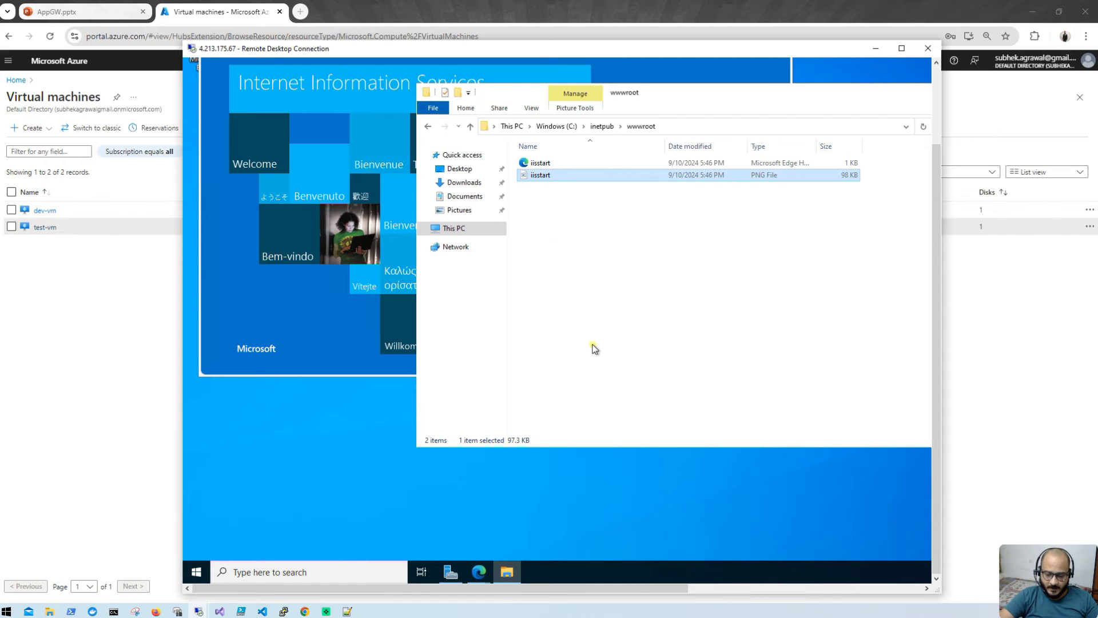
pyautogui.press('Delete')
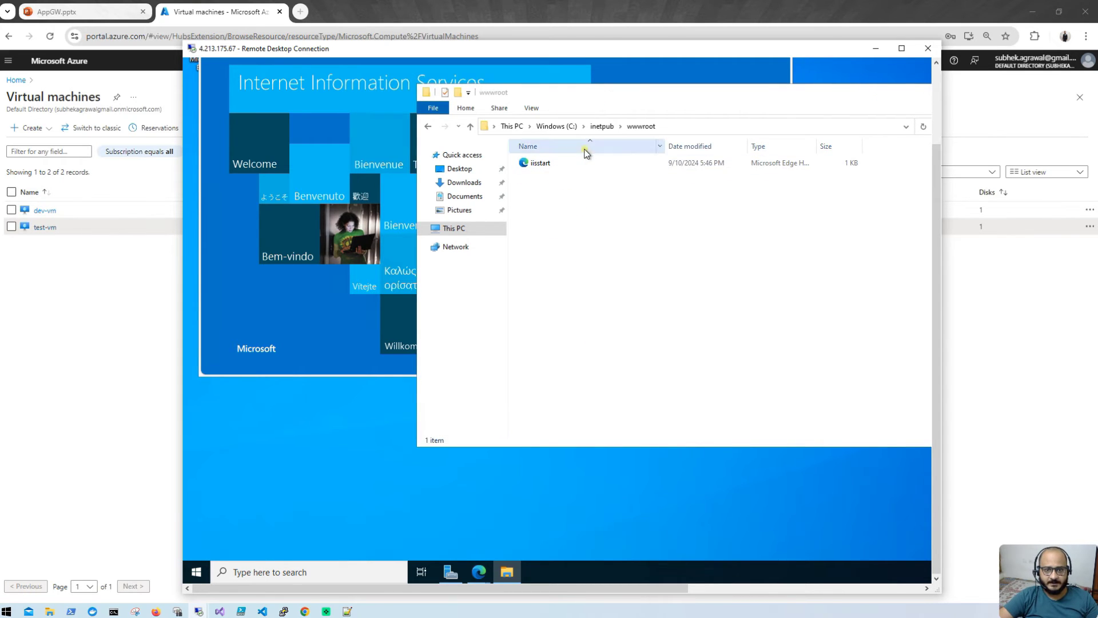
pyautogui.click(575, 164)
# Step: Open the iisstart page in Notepad and open the local test.html to copy its contents
pyautogui.rightClick(574, 164)
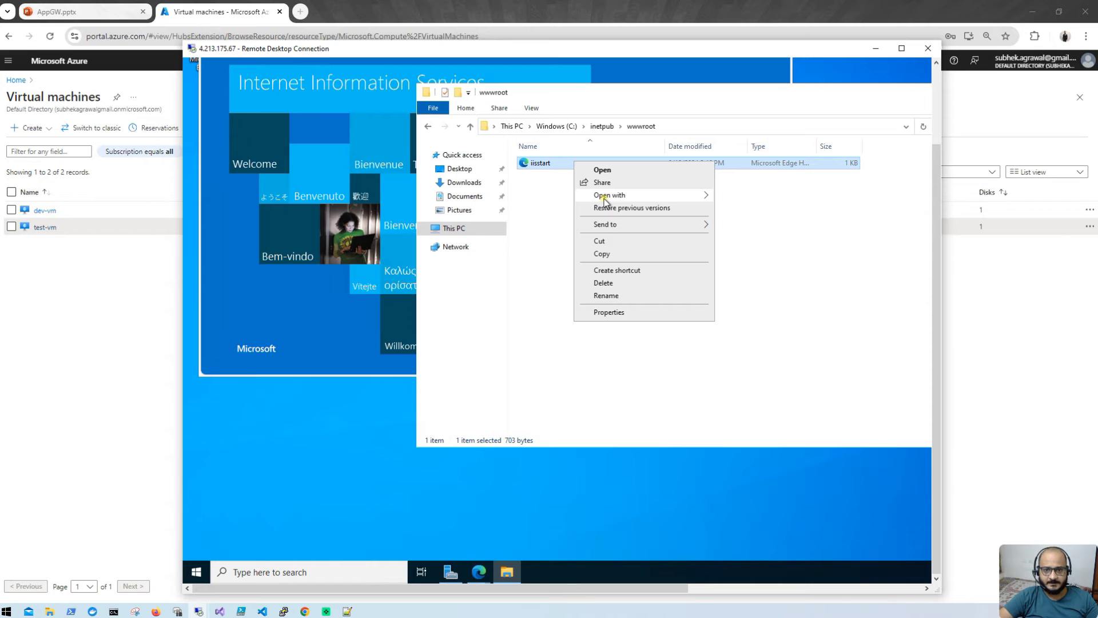
pyautogui.moveTo(605, 199)
pyautogui.click(744, 223)
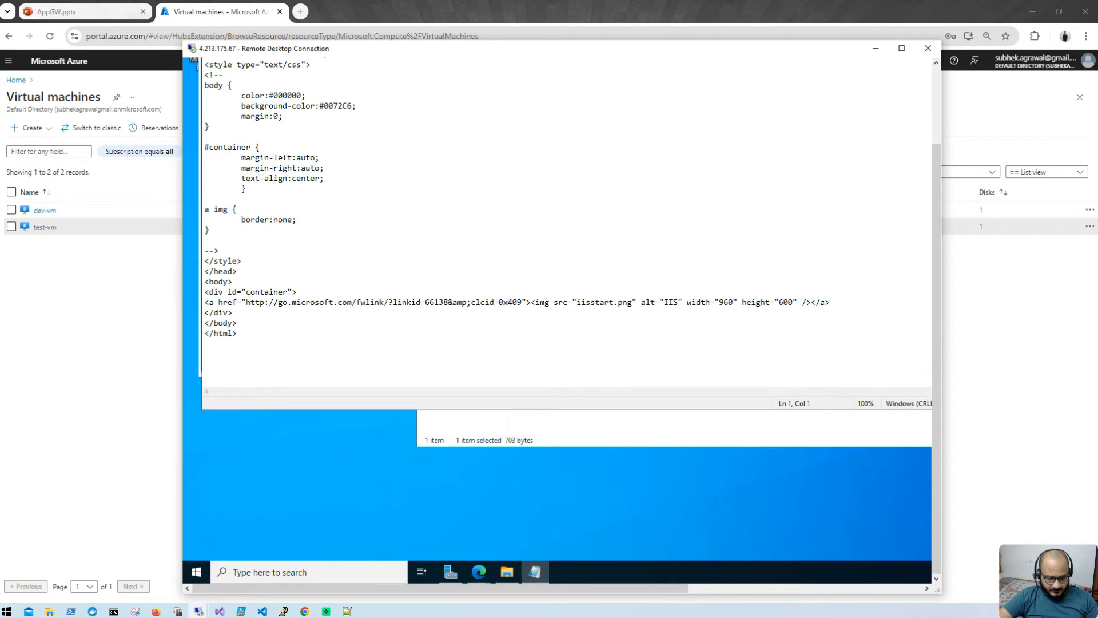
pyautogui.hotkey('alt', 'Tab')
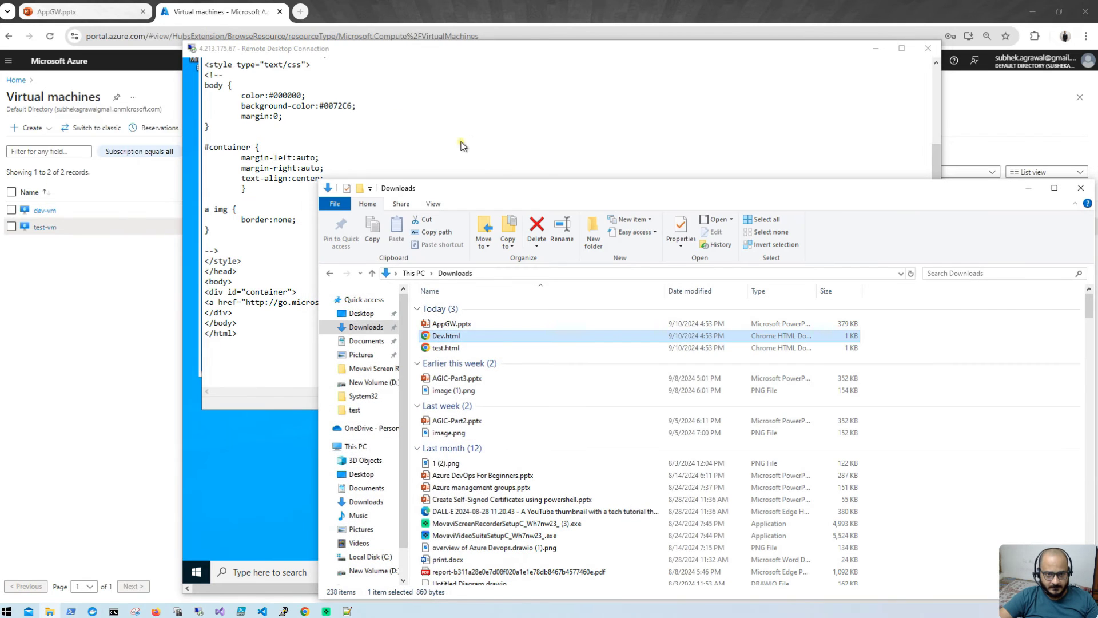
pyautogui.click(496, 342)
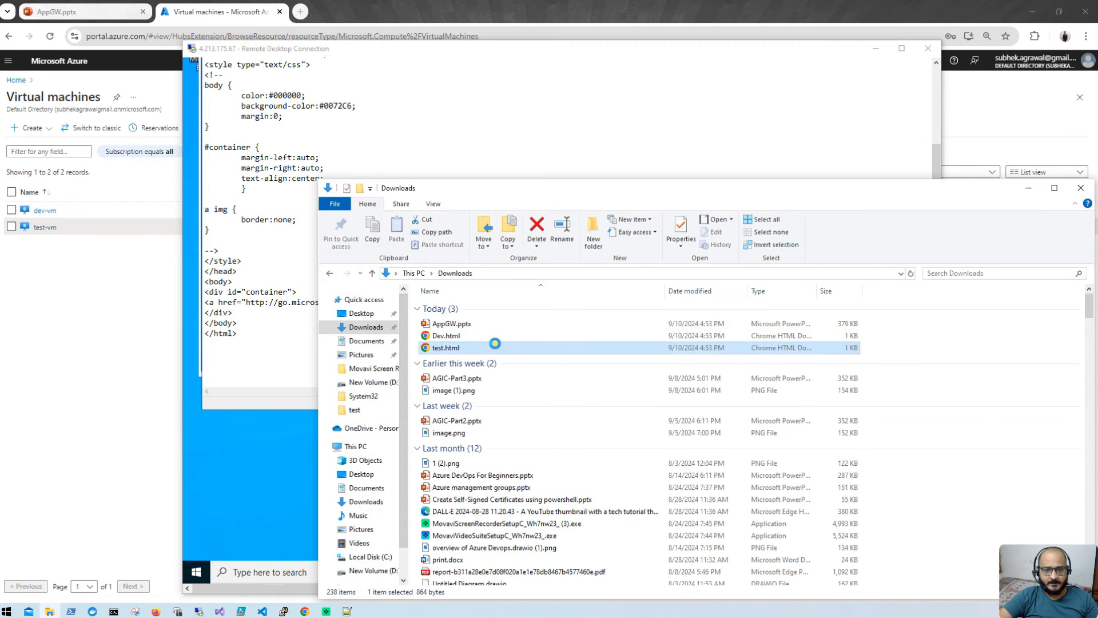
pyautogui.rightClick(496, 345)
pyautogui.click(537, 391)
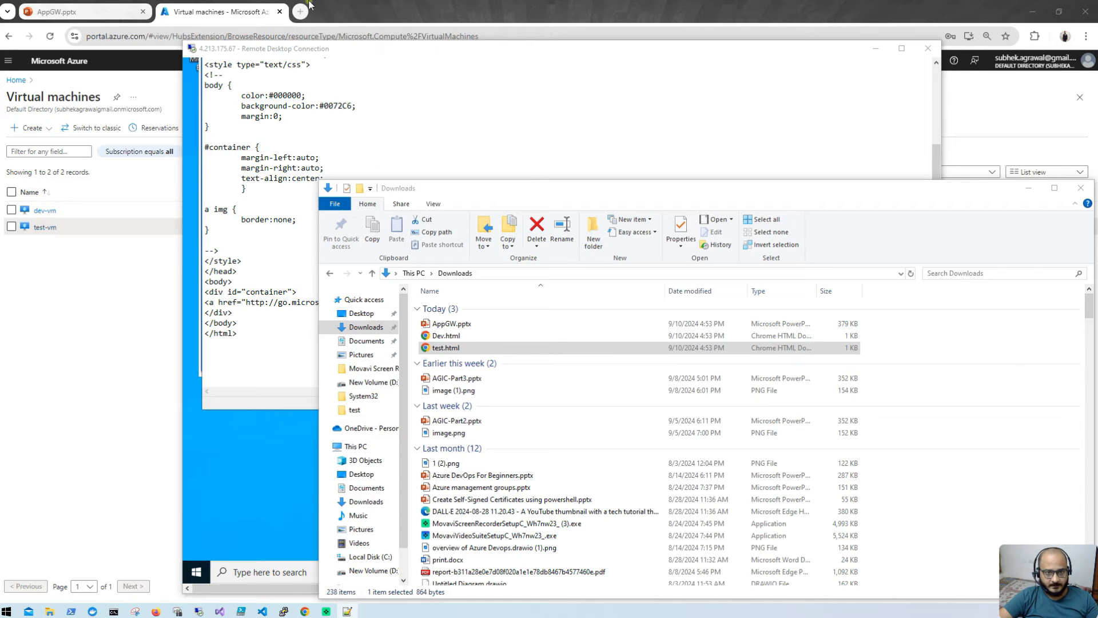
# Step: Replace the iisstart content with the Test VM HTML and save it
pyautogui.click(703, 143)
pyautogui.hotkey('ctrl', 'a')
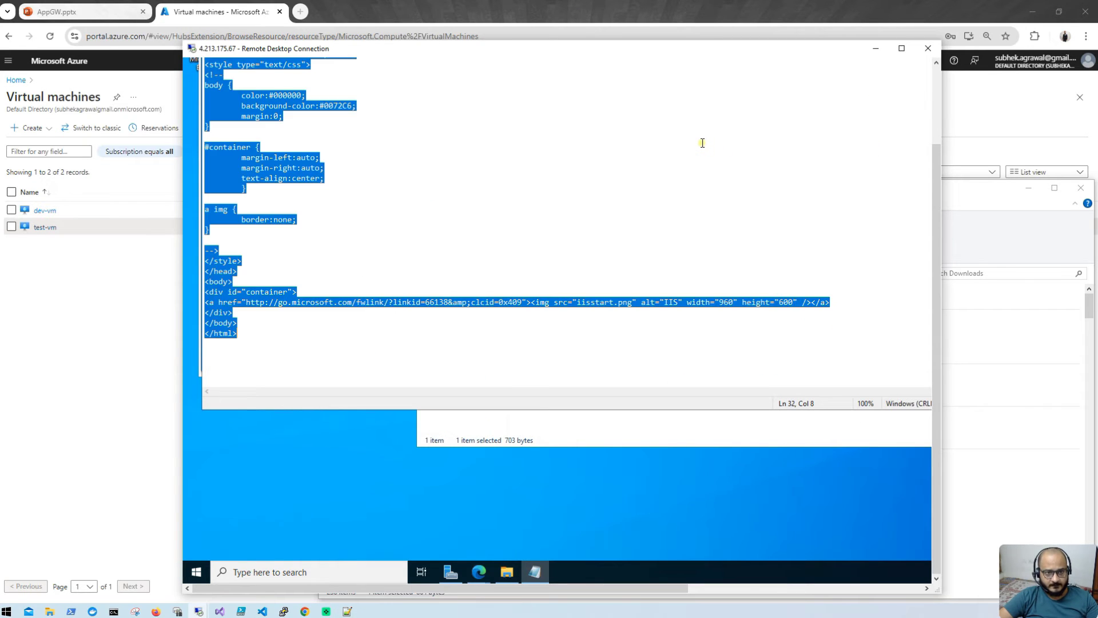
pyautogui.hotkey('ctrl', 'v')
pyautogui.click(937, 121)
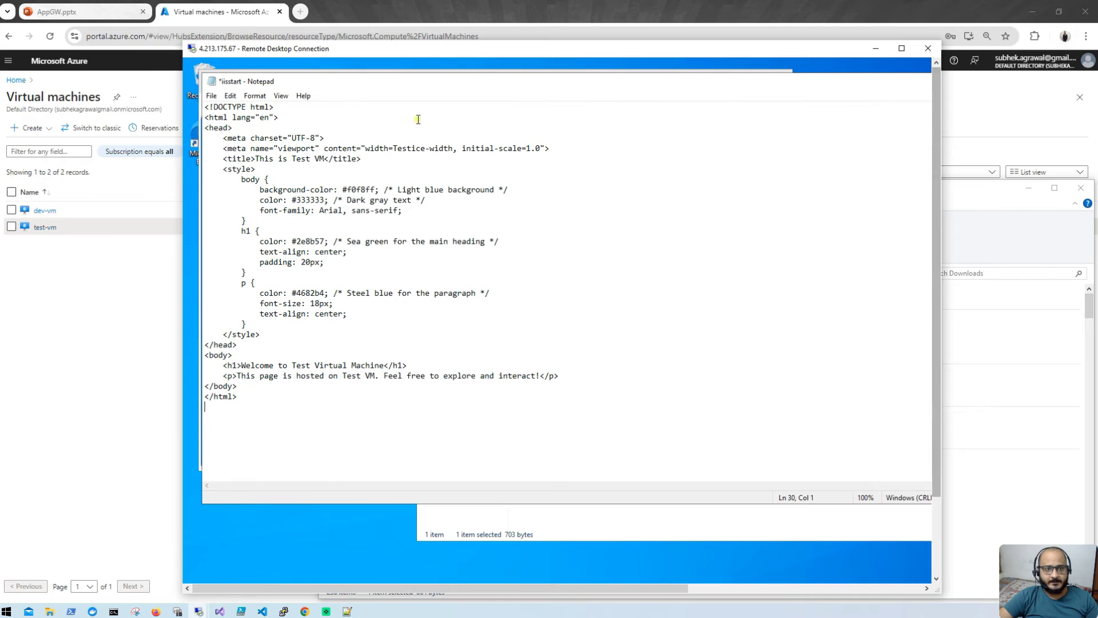
pyautogui.click(211, 96)
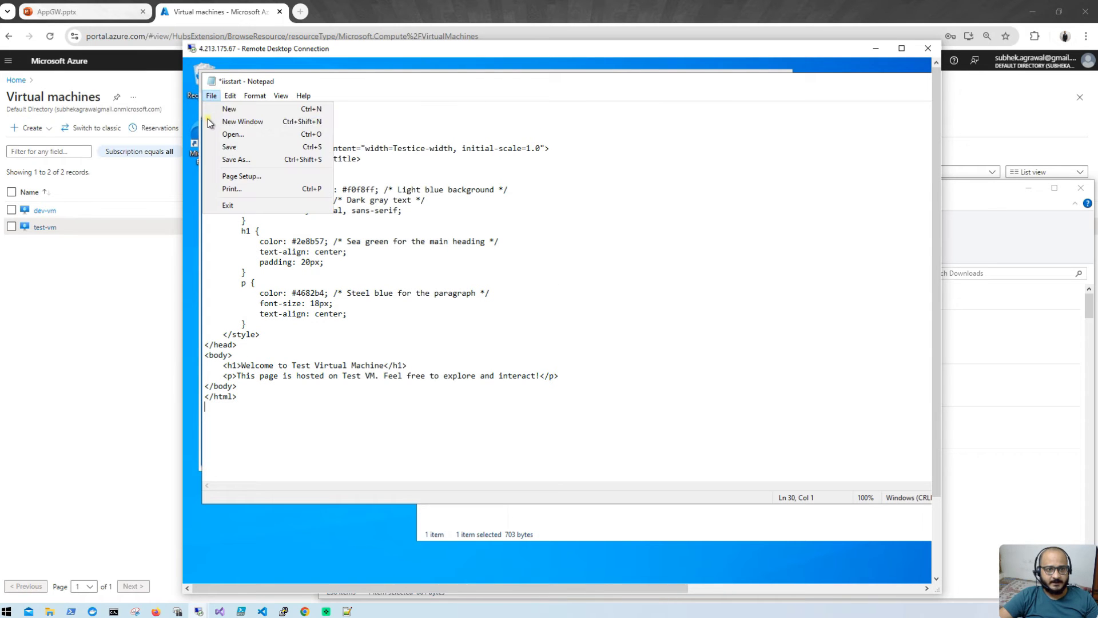
pyautogui.click(227, 148)
# Step: Close Notepad, reload localhost to show the test page, and minimize the session
pyautogui.click(907, 50)
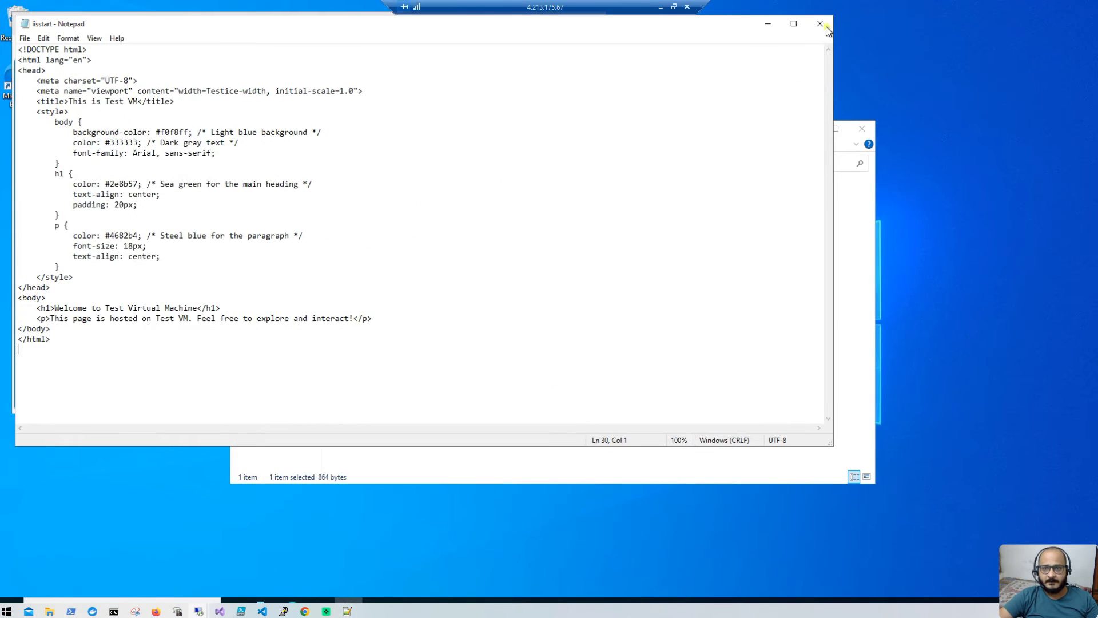
pyautogui.click(824, 24)
pyautogui.click(53, 46)
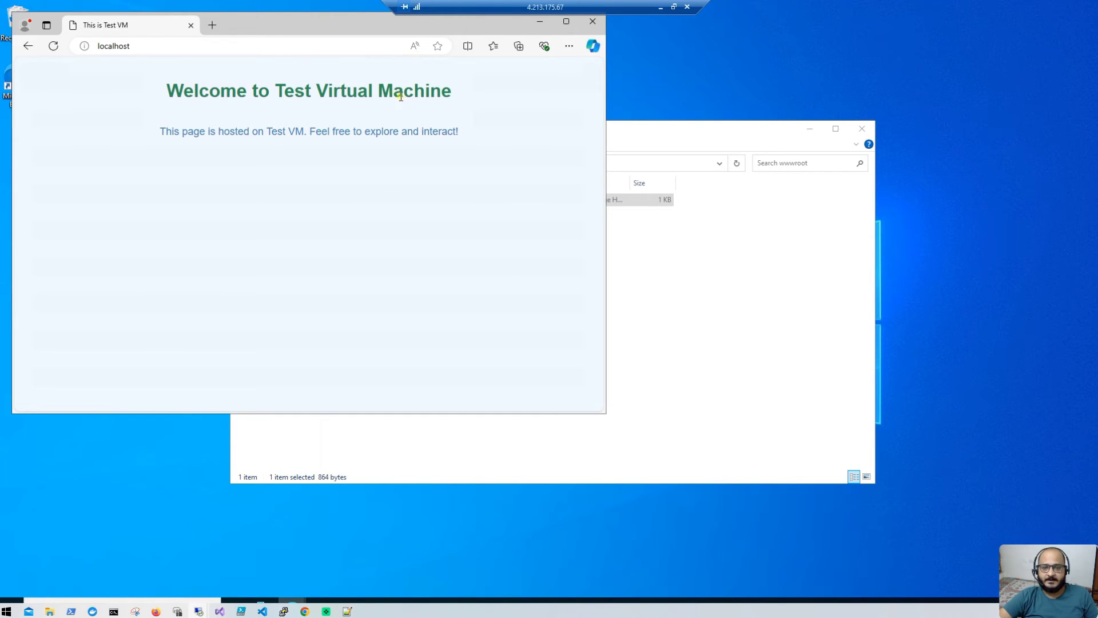
pyautogui.click(660, 7)
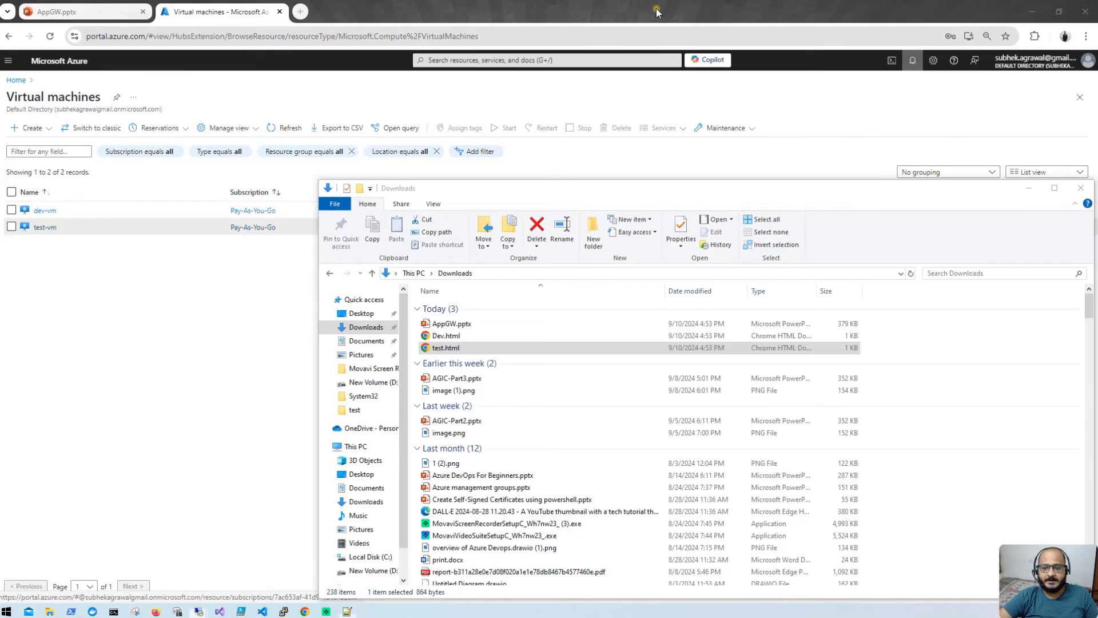
# Step: Start a new application gateway named demoappgw in the demo resource group with autoscaling off
pyautogui.click(1080, 188)
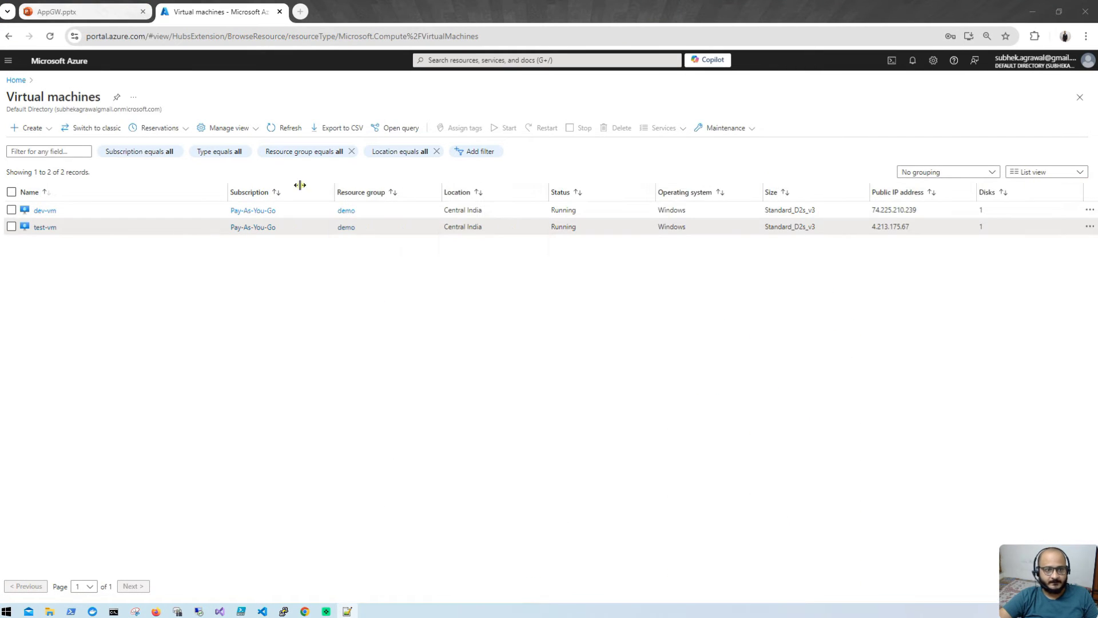
pyautogui.click(16, 80)
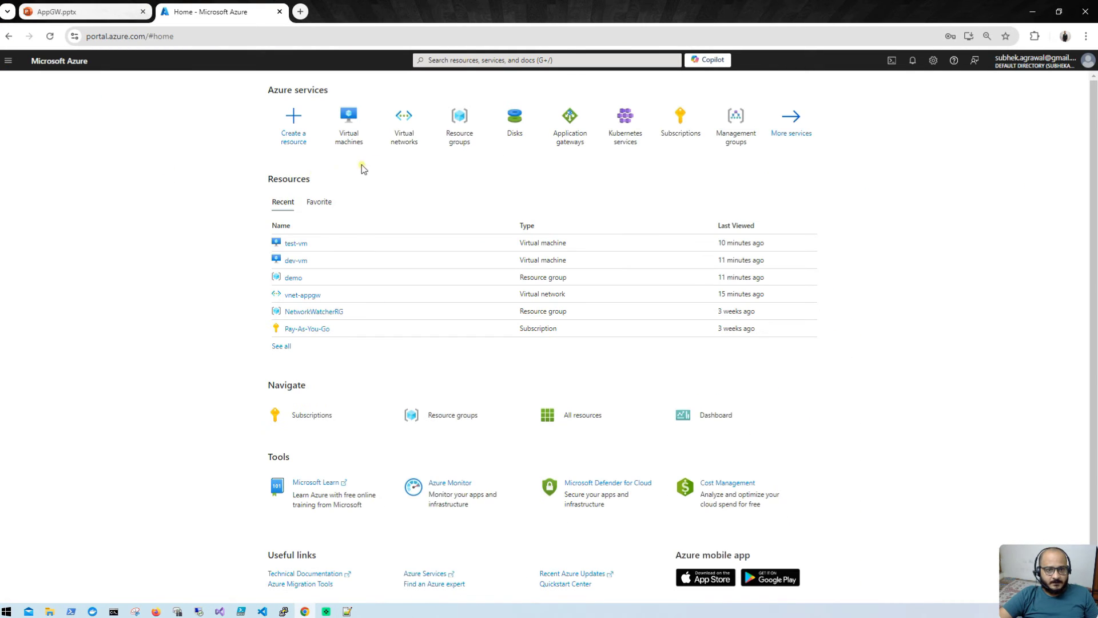
pyautogui.click(572, 136)
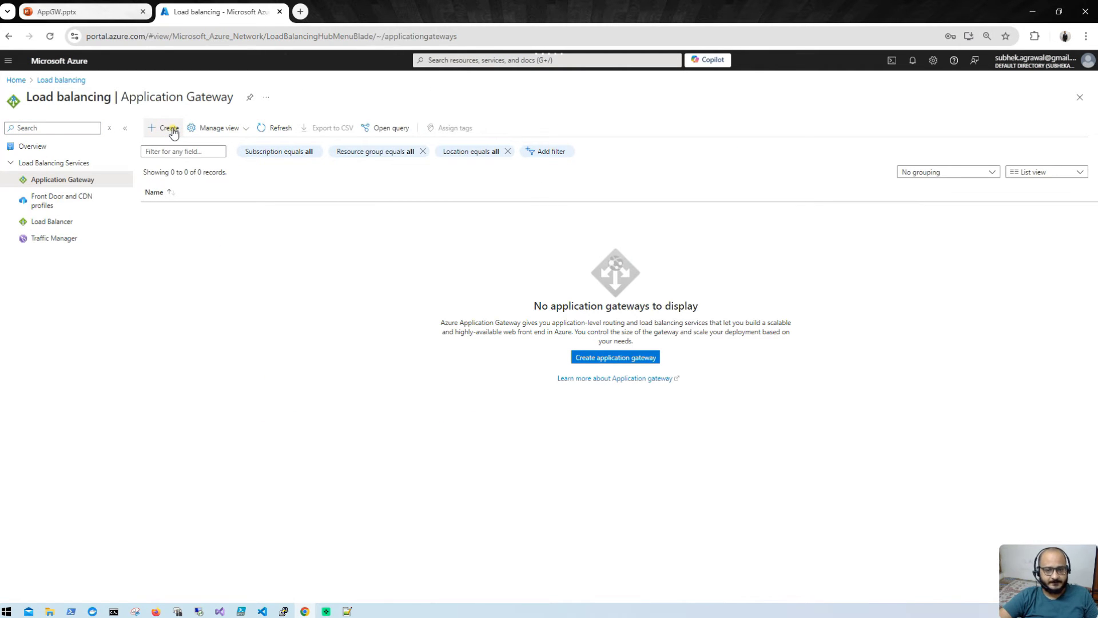
pyautogui.click(169, 129)
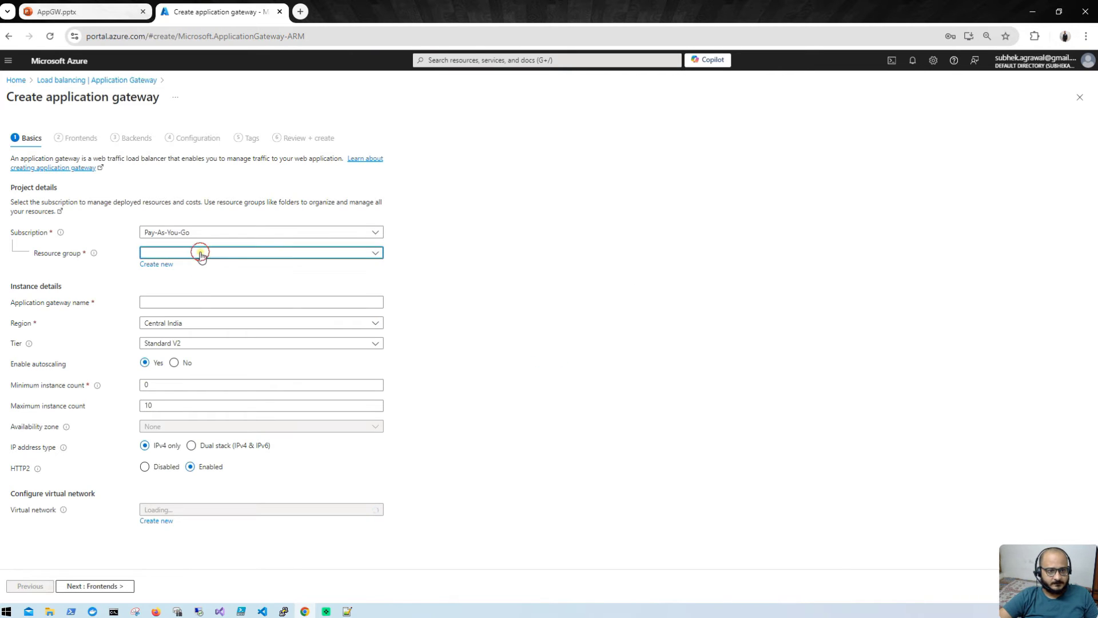
pyautogui.click(201, 252)
pyautogui.click(190, 291)
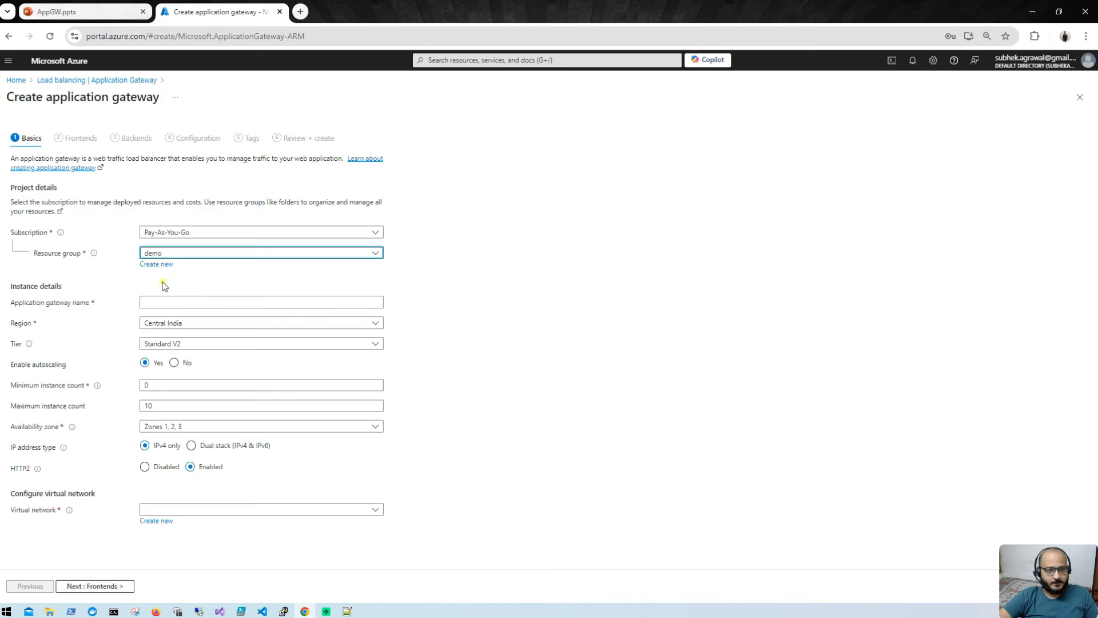
pyautogui.click(162, 303)
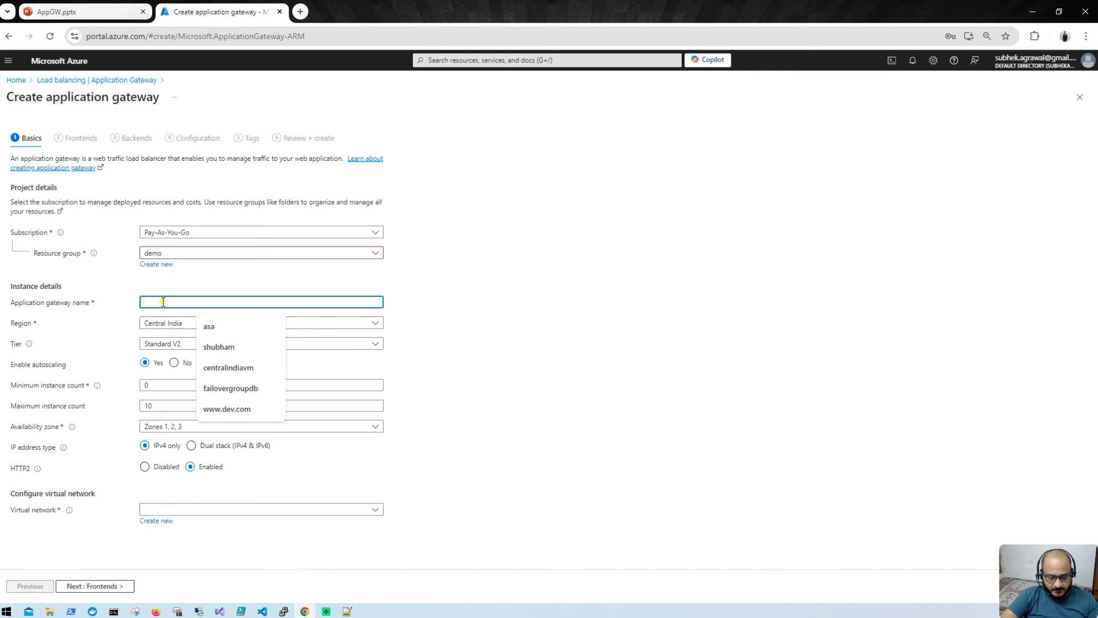
pyautogui.write('demoappgw')
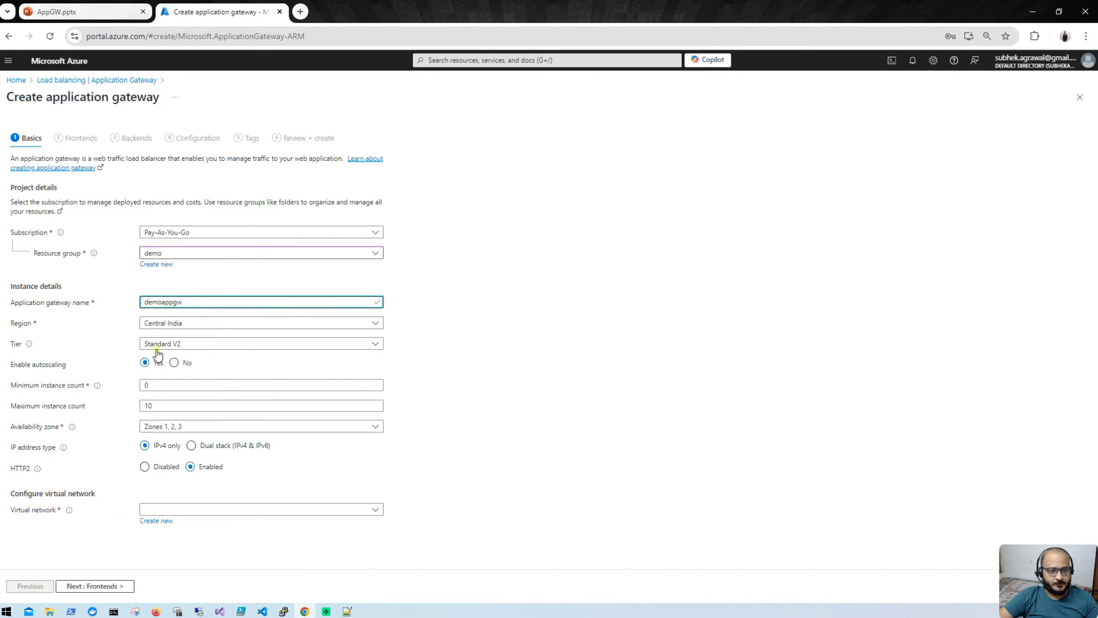
pyautogui.click(175, 363)
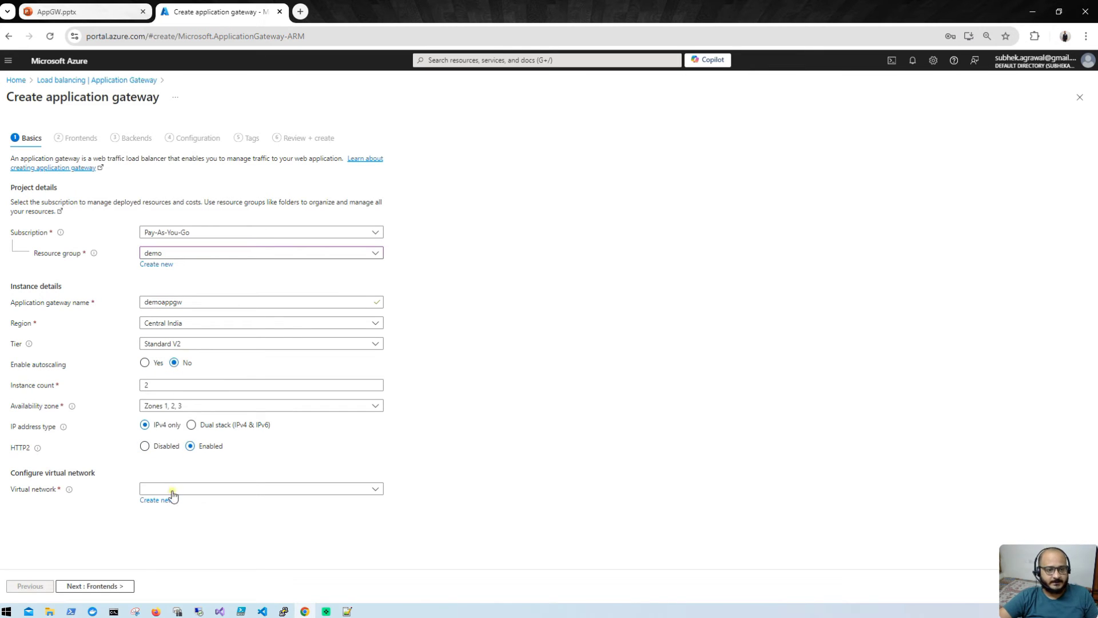
# Step: Place the gateway in vnet-appgw's appgw-subnet (10.0.1.0/24) subnet
pyautogui.click(220, 491)
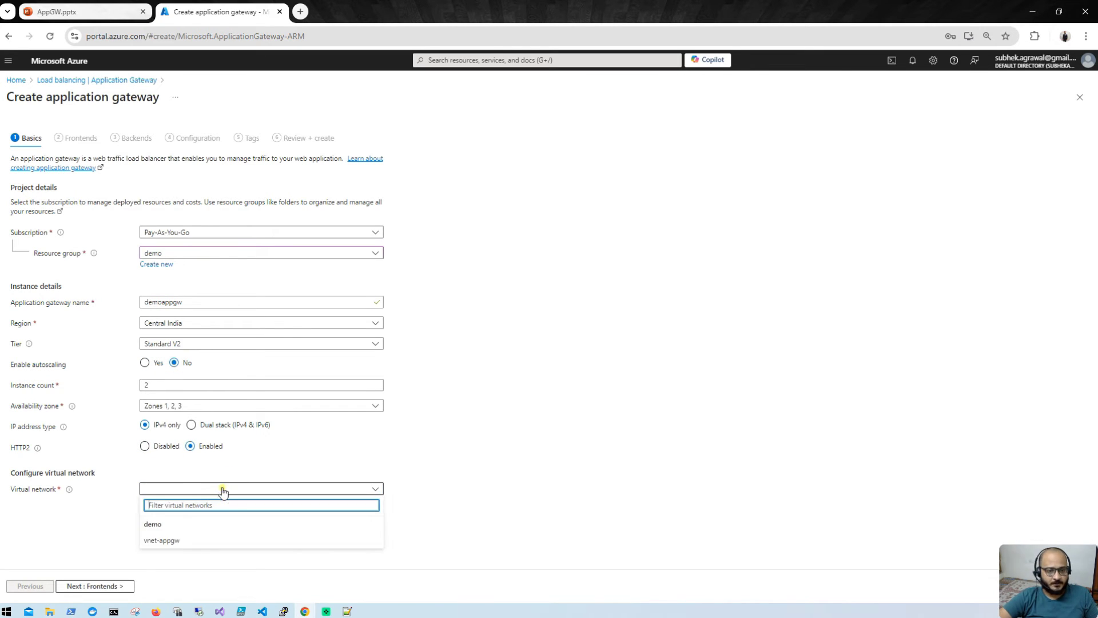
pyautogui.click(190, 542)
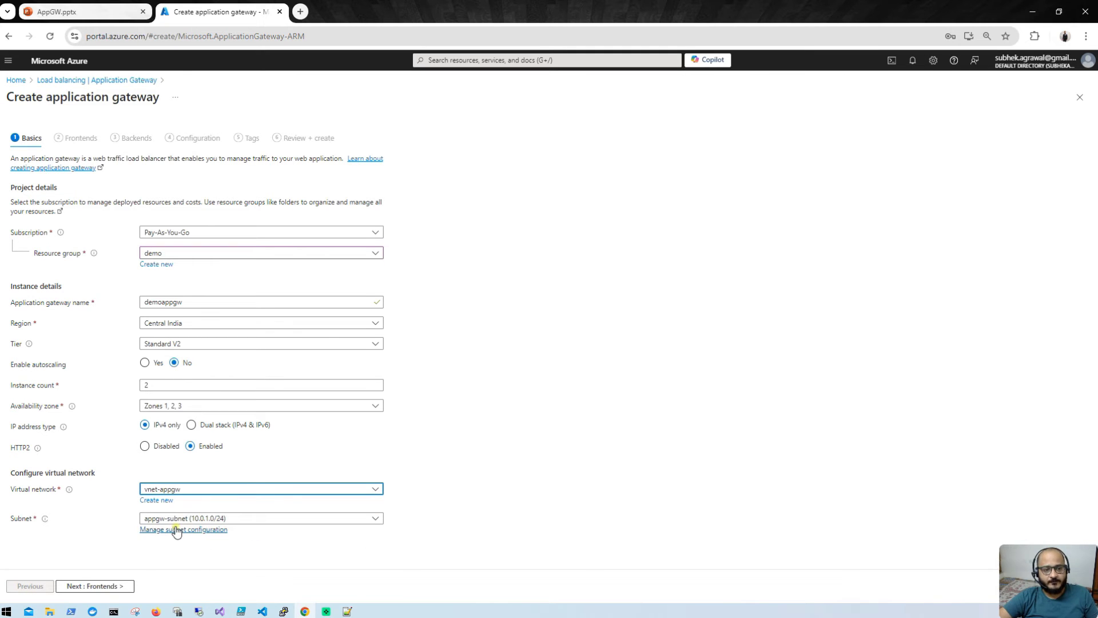
pyautogui.click(270, 524)
pyautogui.click(182, 570)
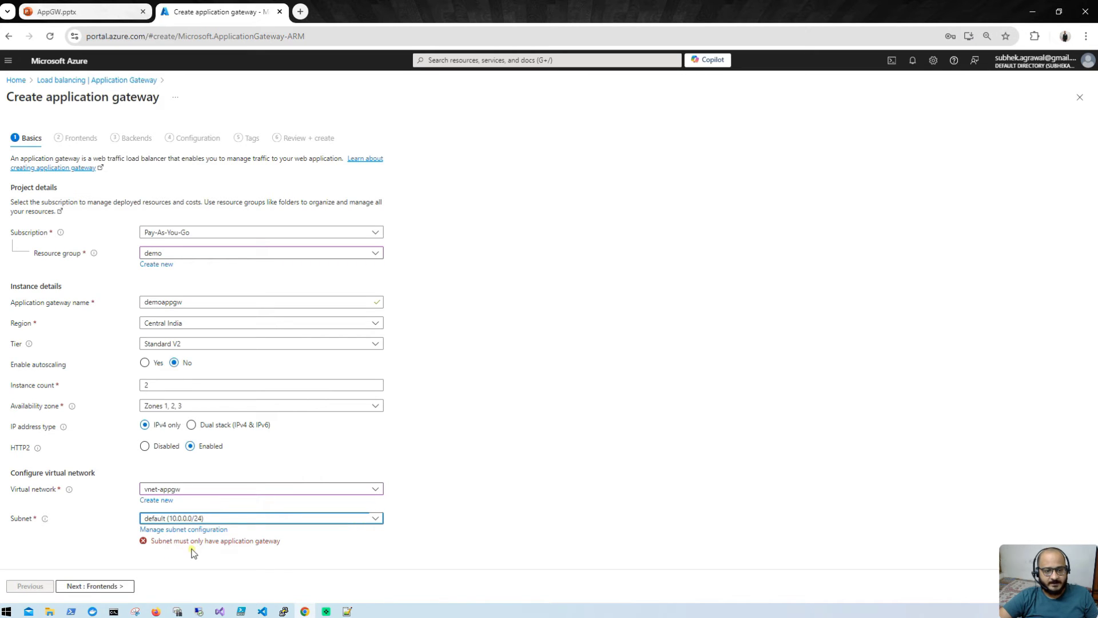
pyautogui.click(292, 523)
pyautogui.click(230, 553)
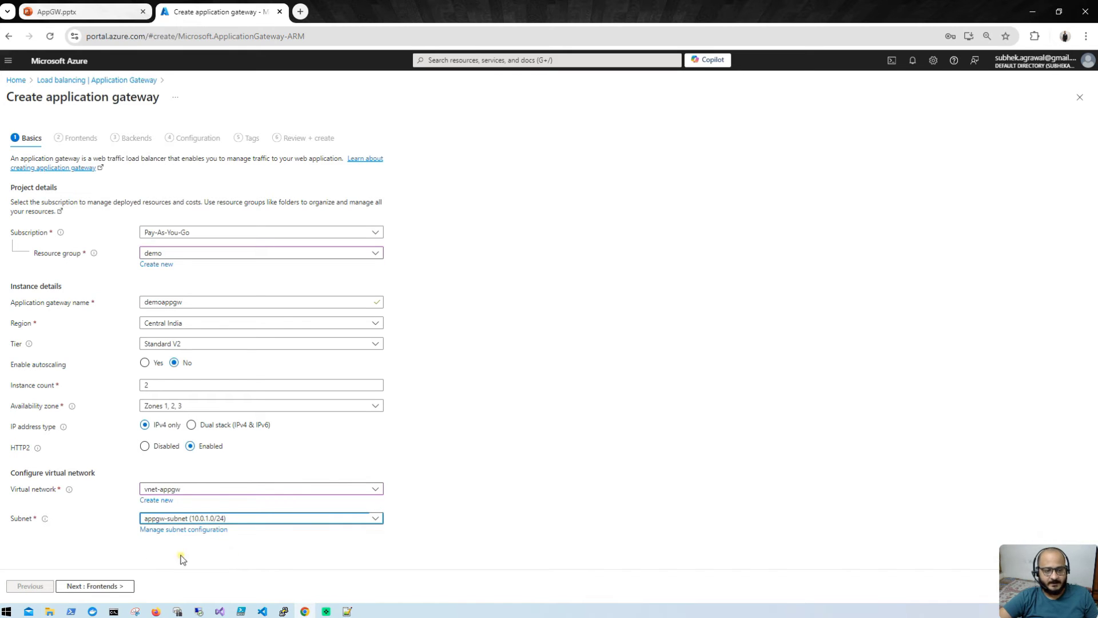
pyautogui.click(107, 588)
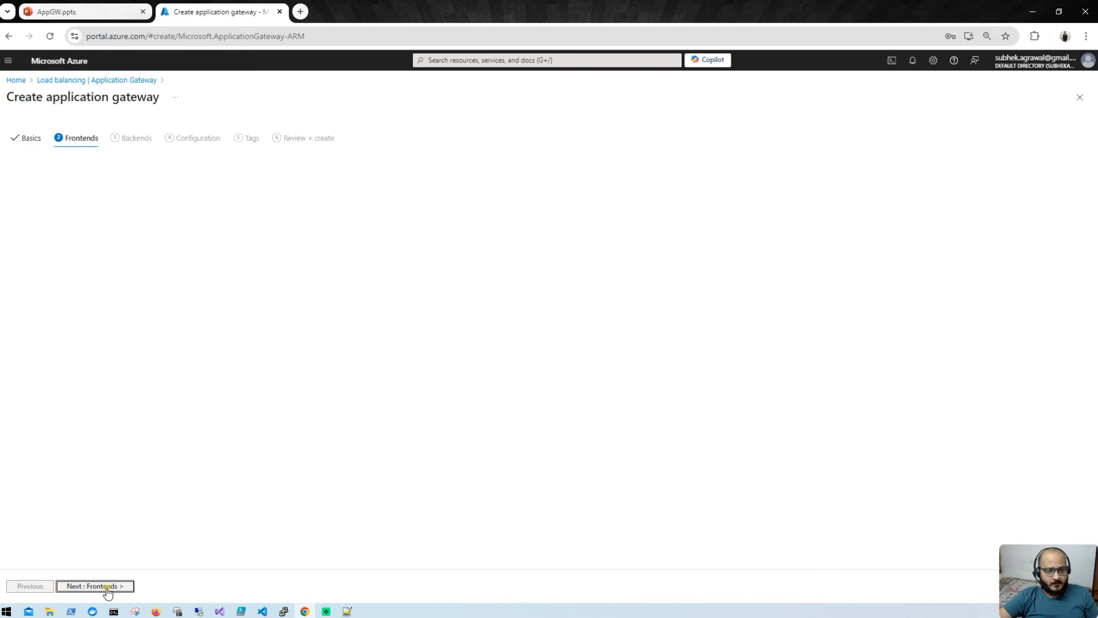
# Step: Create a new public IPv4 frontend address named appgwpublicip
pyautogui.click(196, 211)
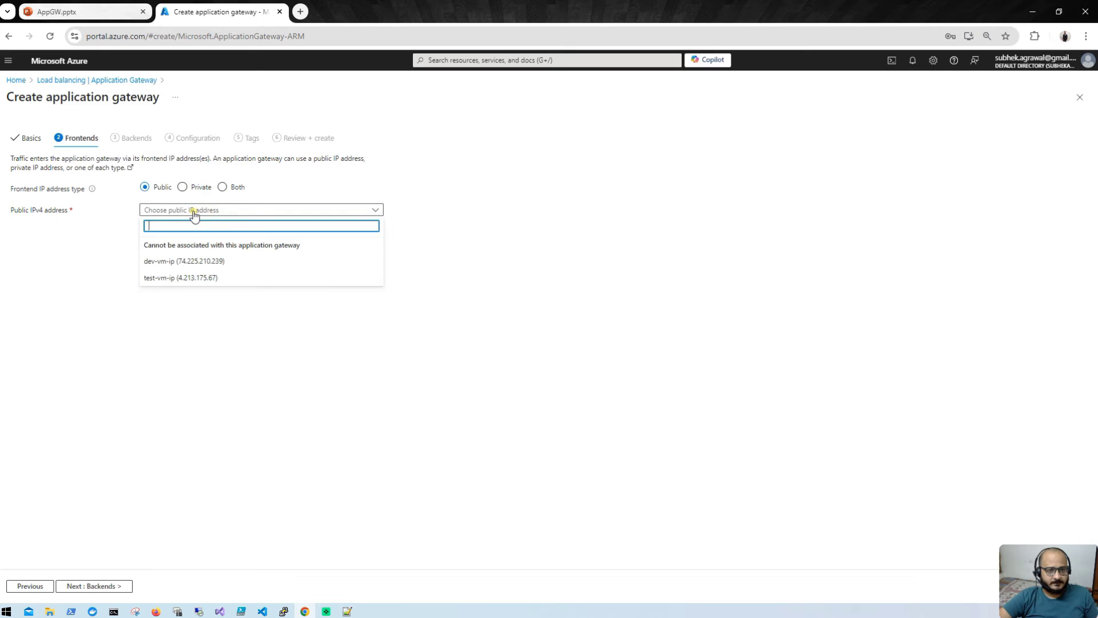
pyautogui.click(195, 211)
pyautogui.click(151, 221)
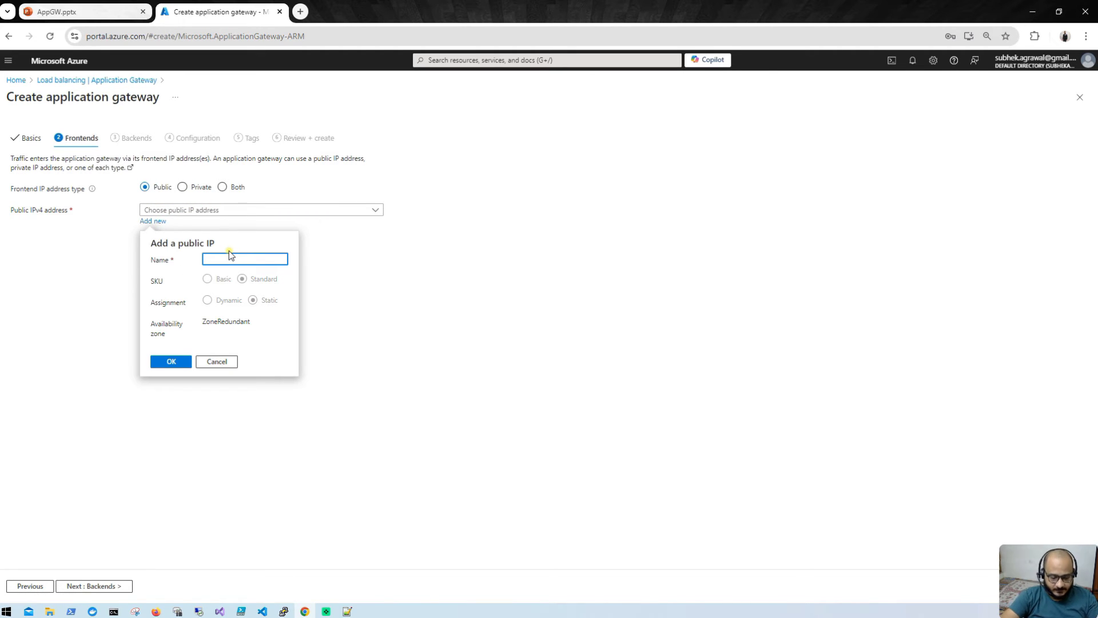
pyautogui.write('ap')
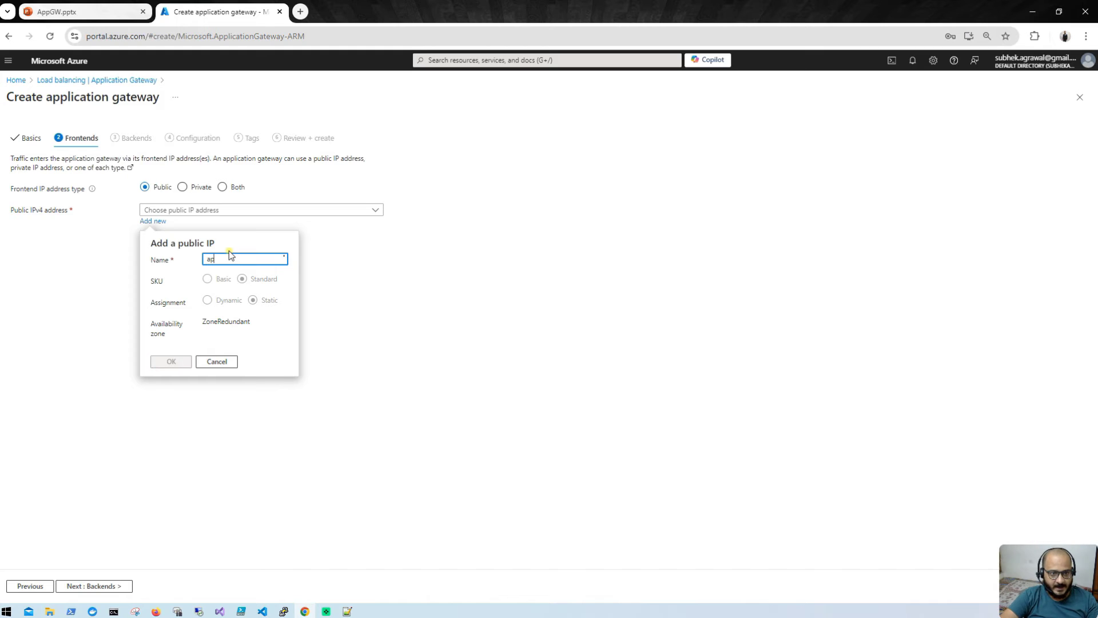
pyautogui.write('pgwpubl')
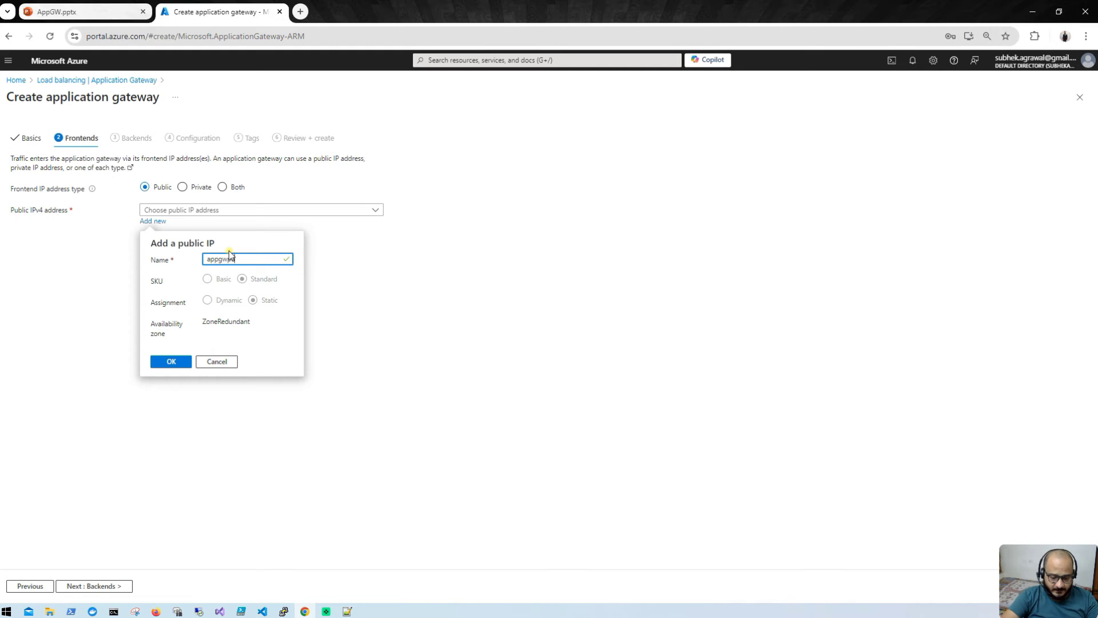
pyautogui.write('icip')
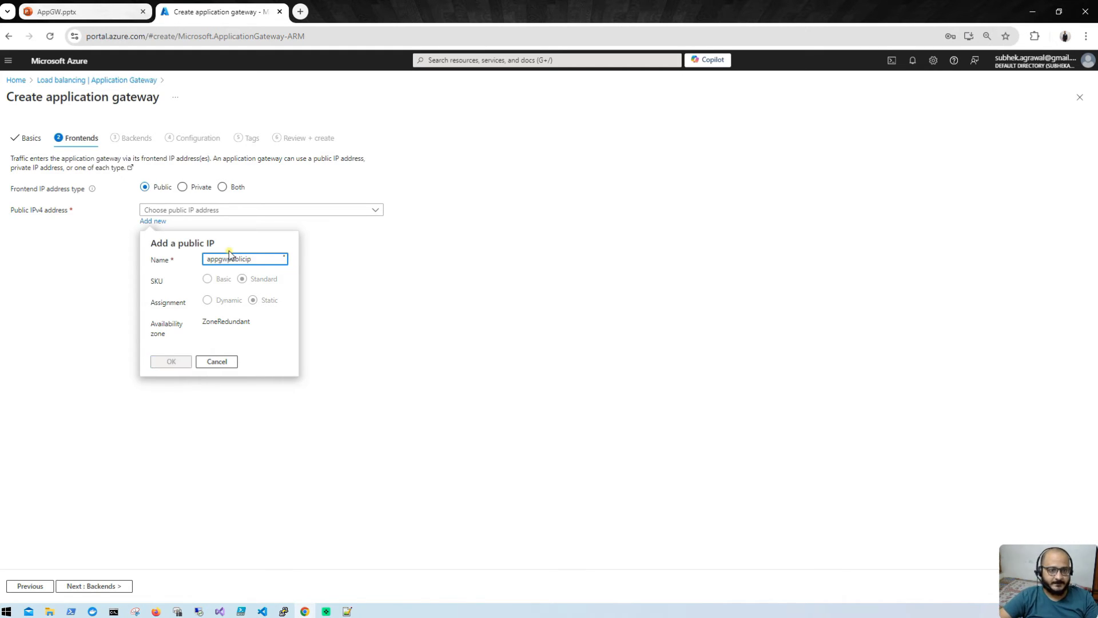
pyautogui.click(162, 362)
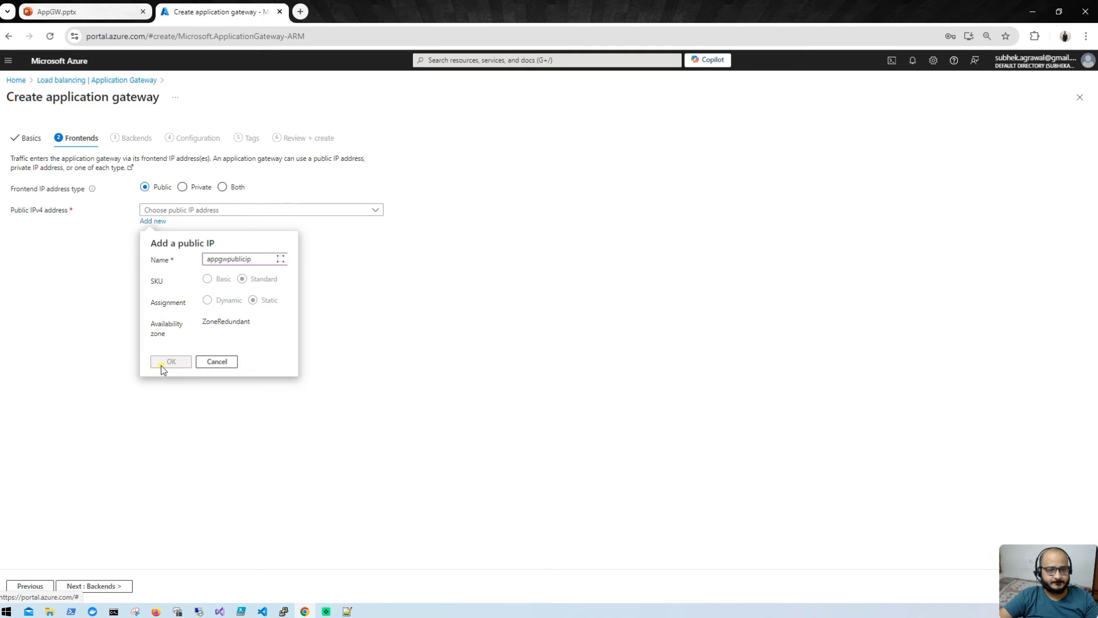
pyautogui.click(82, 584)
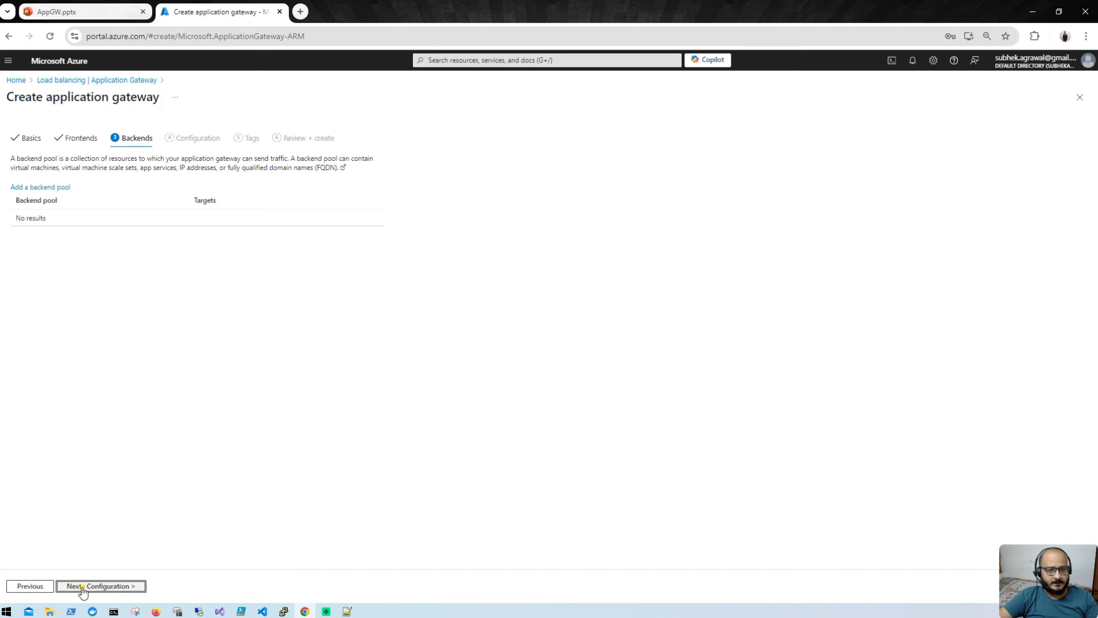
# Step: Add backend pool dev-bepool targeting the virtual machine dev-vm191
pyautogui.click(42, 187)
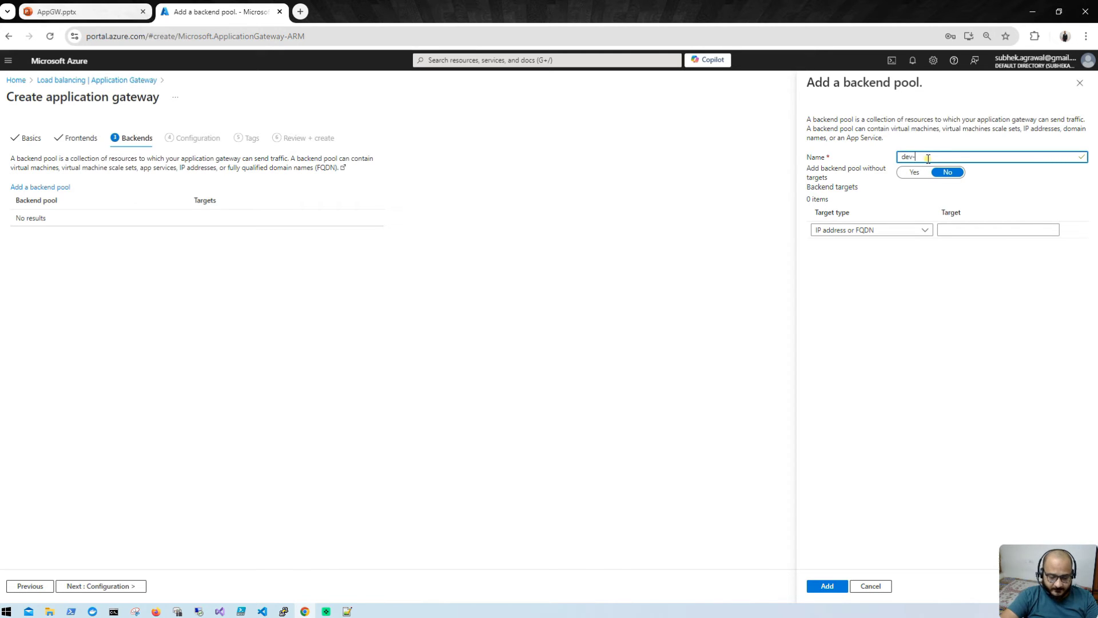
pyautogui.write('-bepool')
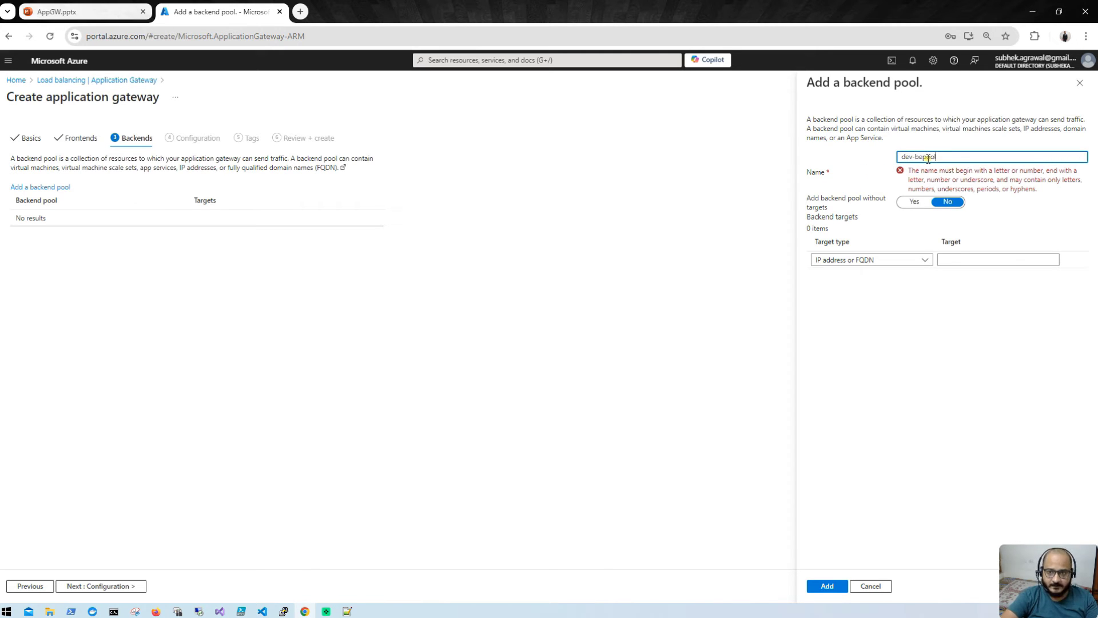
pyautogui.click(922, 230)
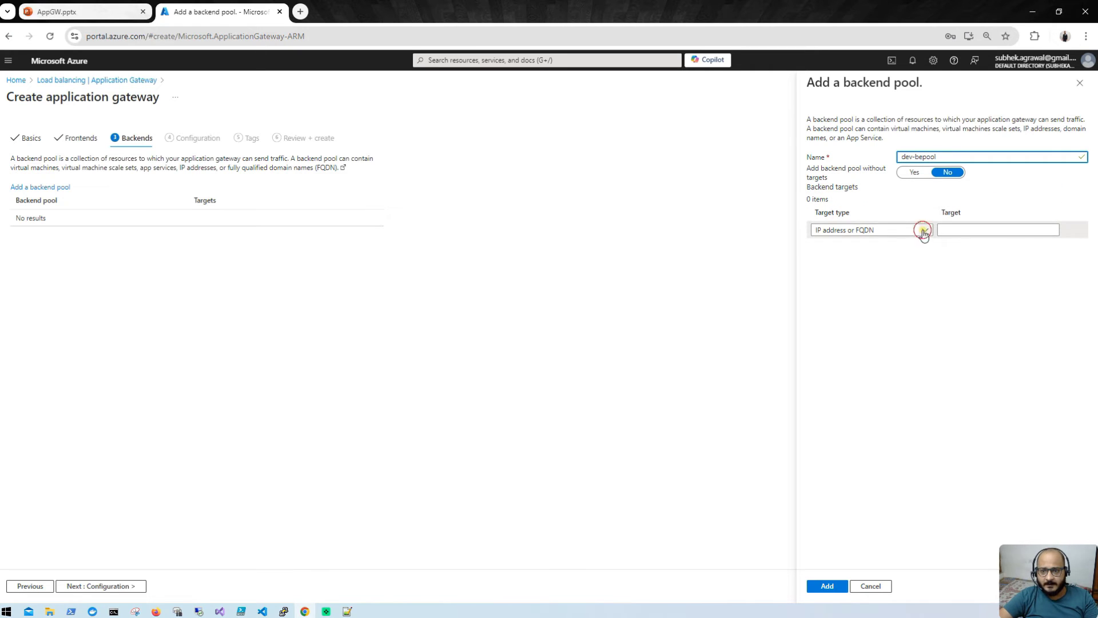
pyautogui.click(873, 261)
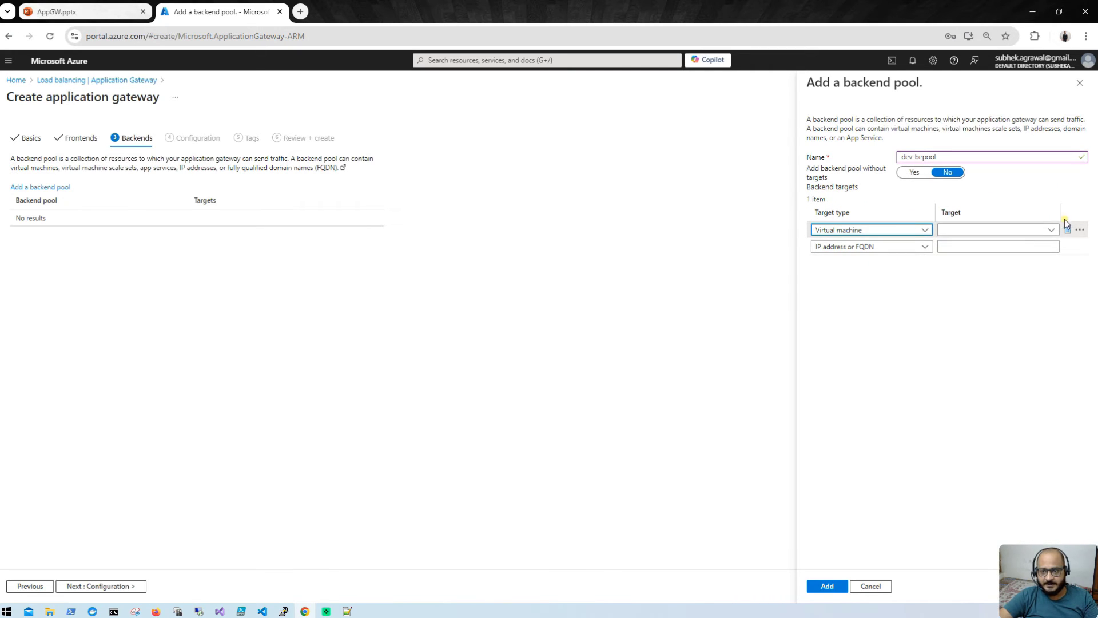
pyautogui.click(1051, 229)
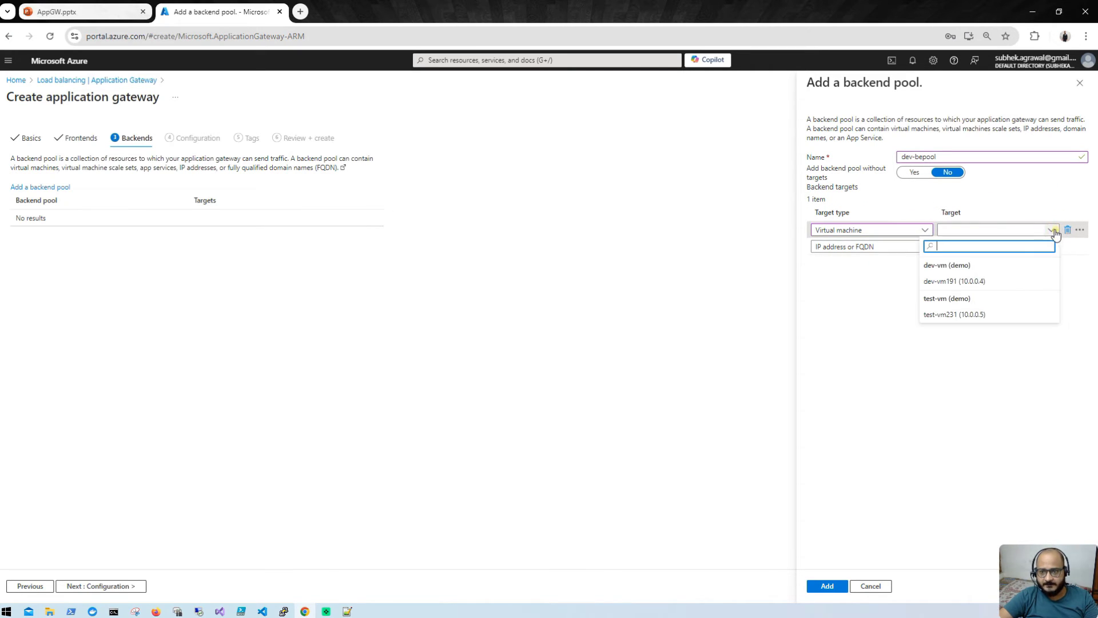
pyautogui.click(965, 282)
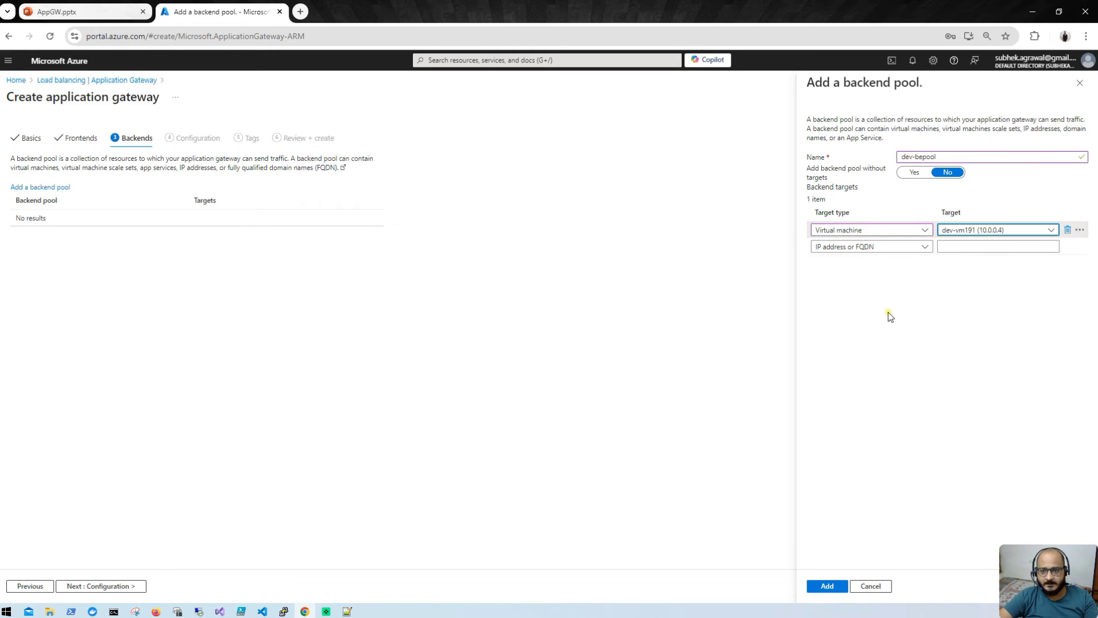
pyautogui.click(811, 589)
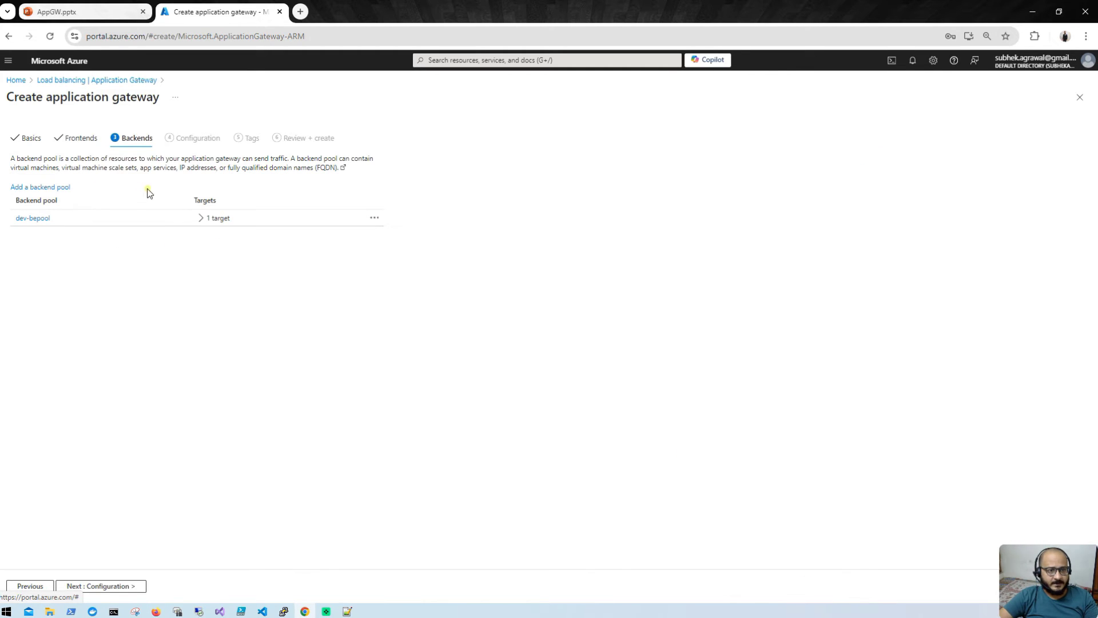
# Step: Add backend pool test-bepool targeting the virtual machine test-vm231
pyautogui.click(44, 187)
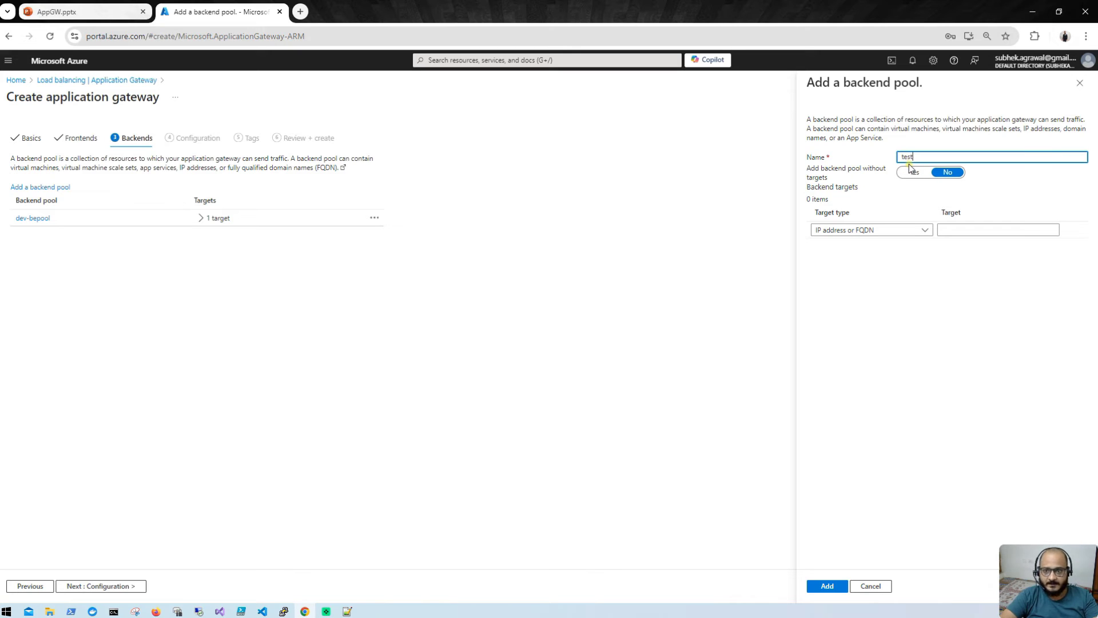
pyautogui.write('test-')
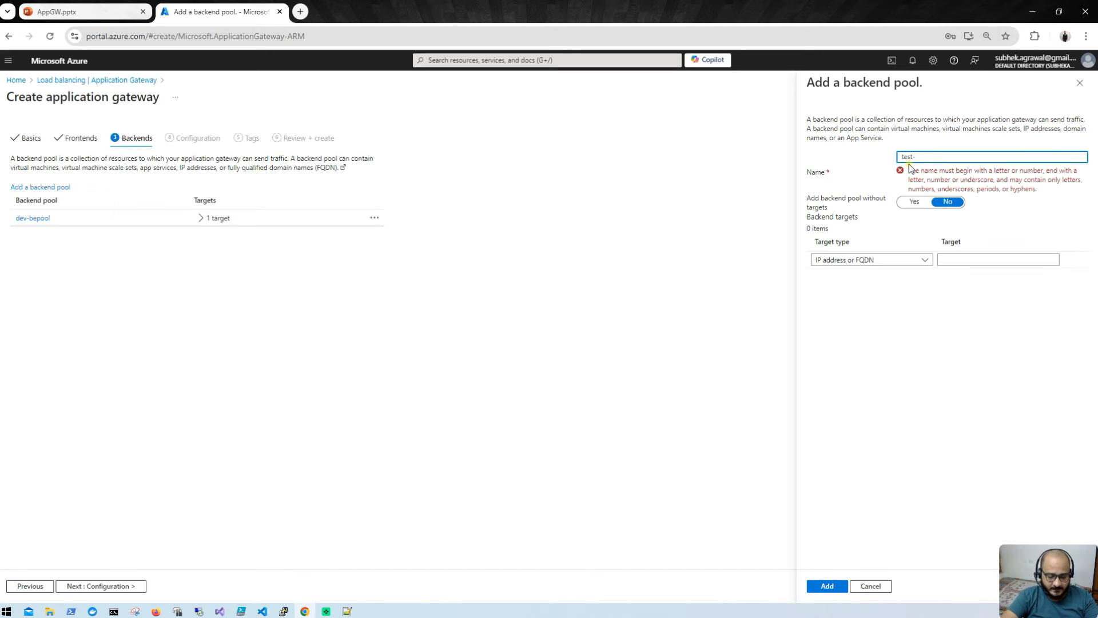
pyautogui.write('bepool')
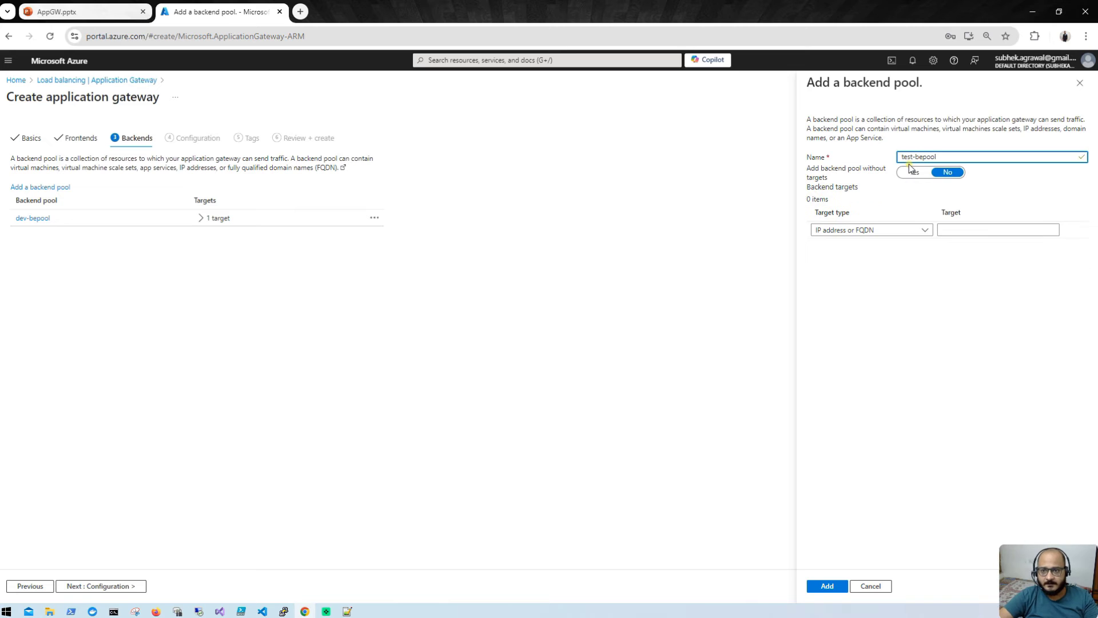
pyautogui.click(906, 236)
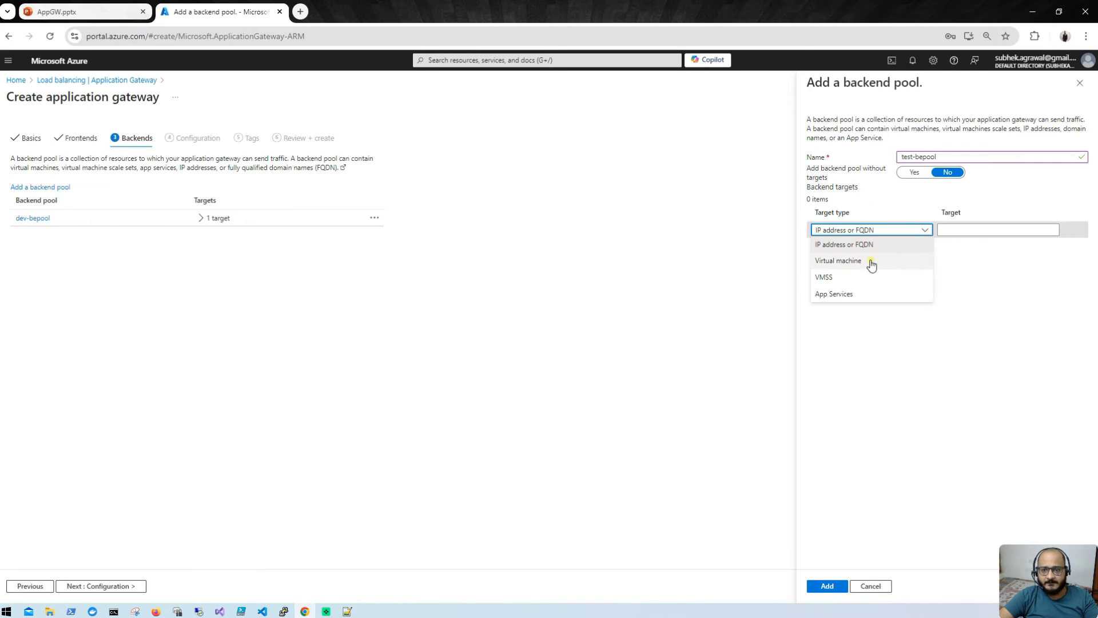
pyautogui.click(866, 262)
pyautogui.click(973, 230)
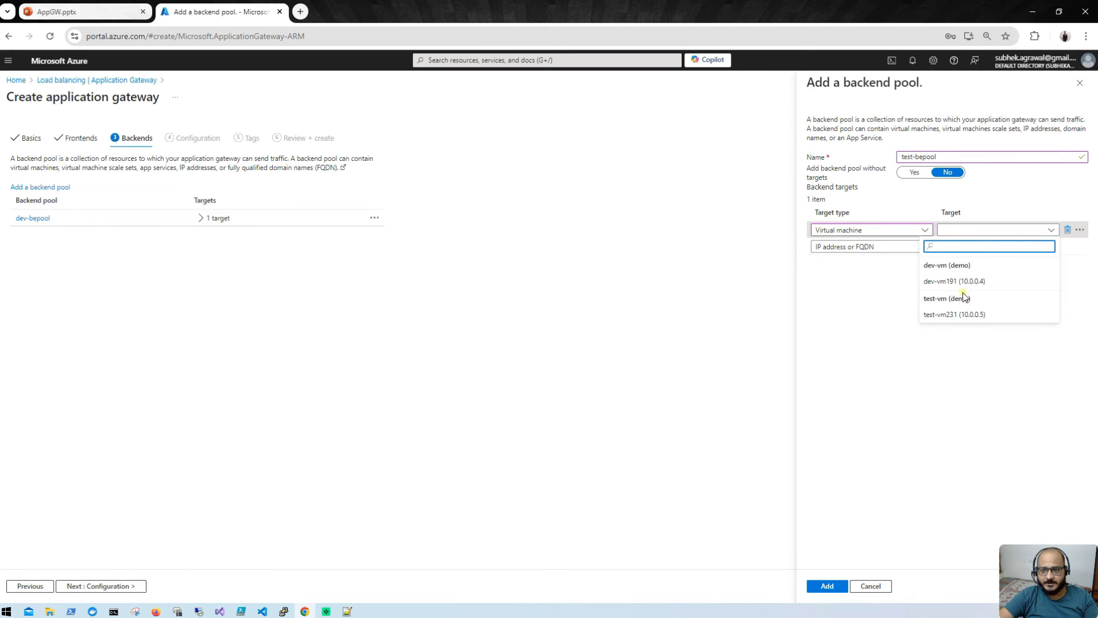
pyautogui.click(965, 314)
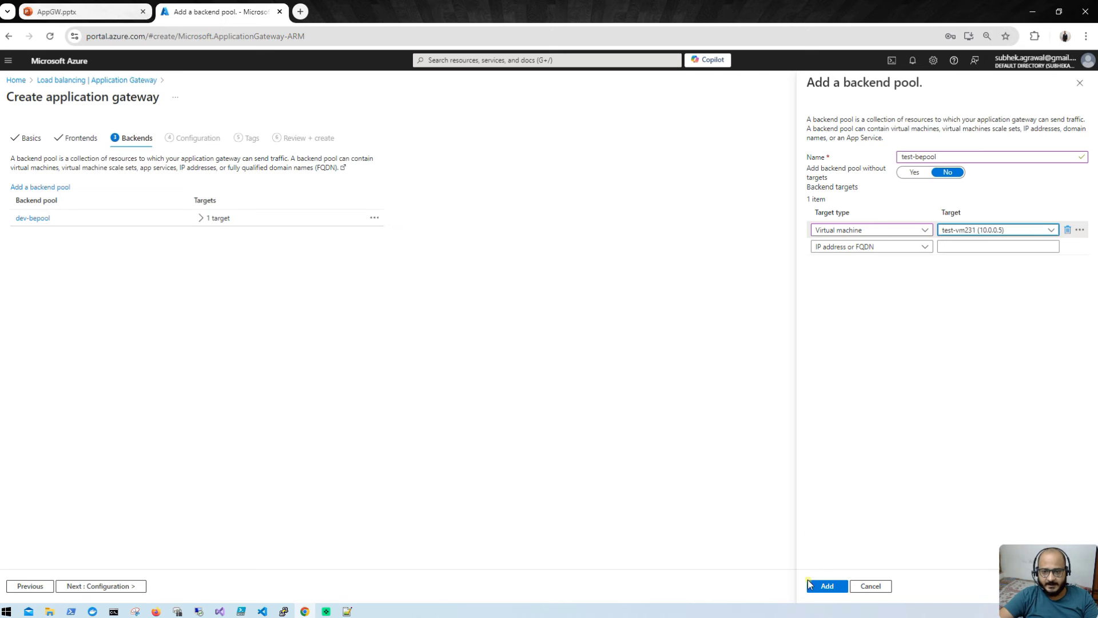
pyautogui.click(827, 586)
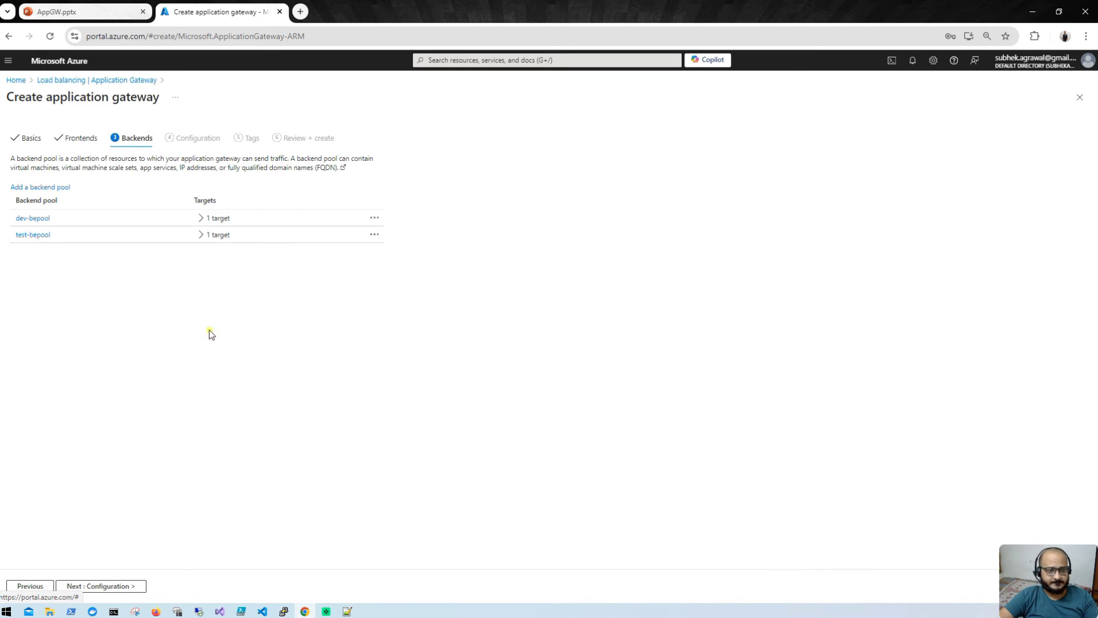
pyautogui.click(106, 585)
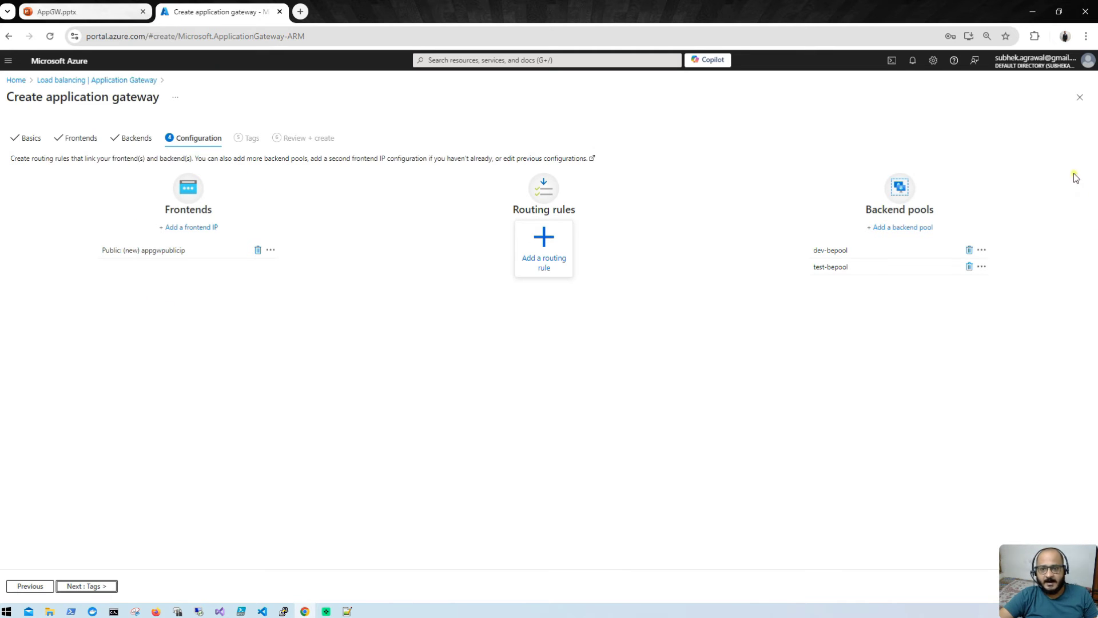
# Step: Start a routing rule named devrule with priority 100
pyautogui.click(536, 265)
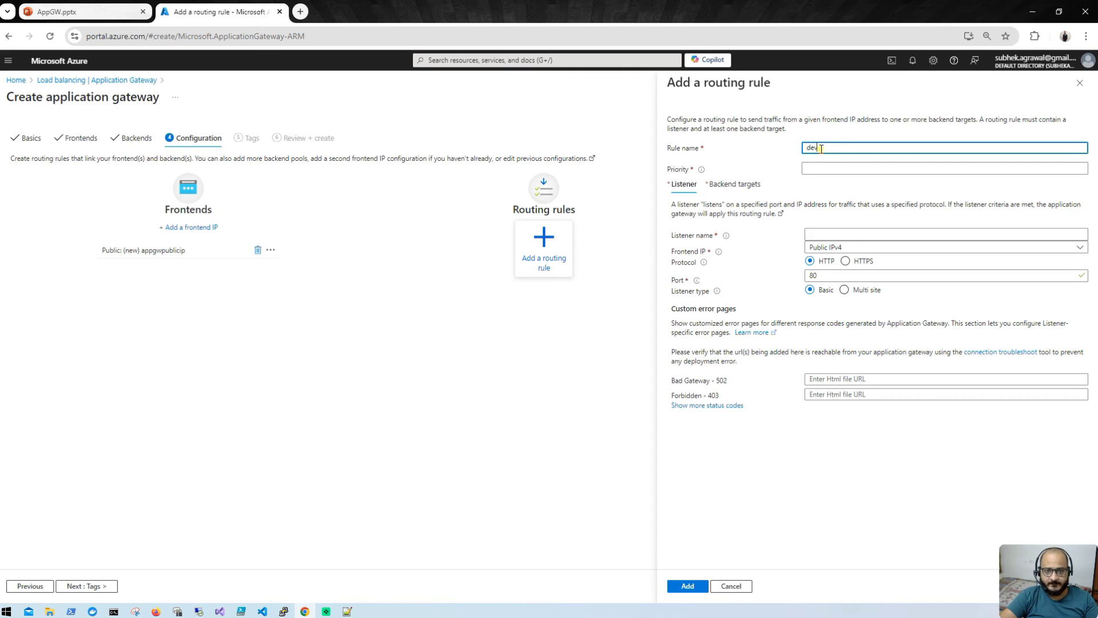
pyautogui.write('rule')
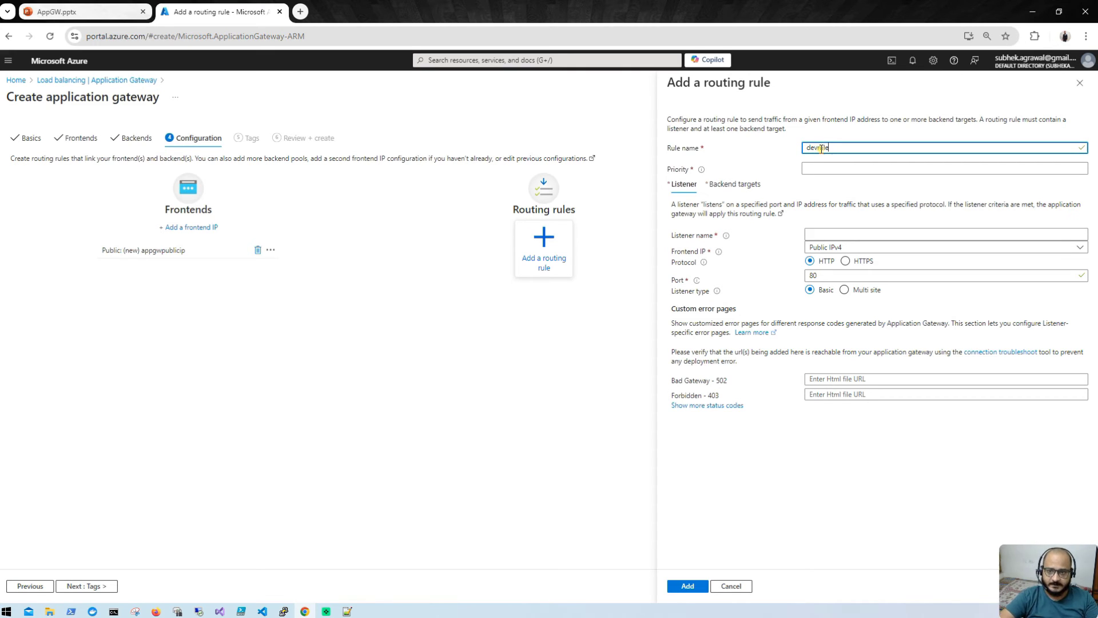
pyautogui.click(858, 167)
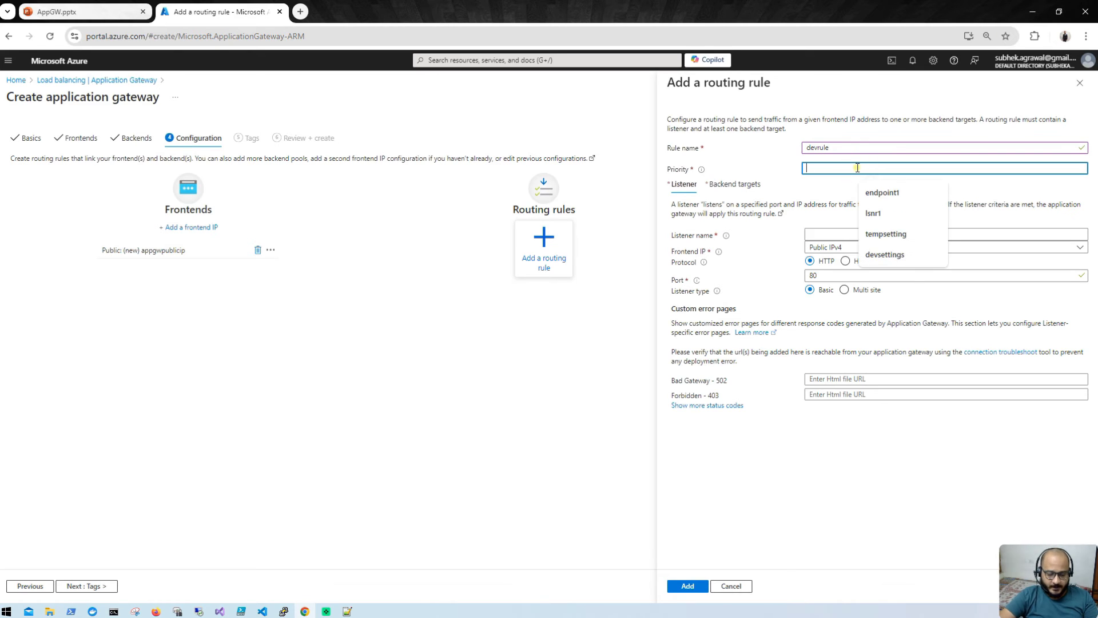
pyautogui.write('100')
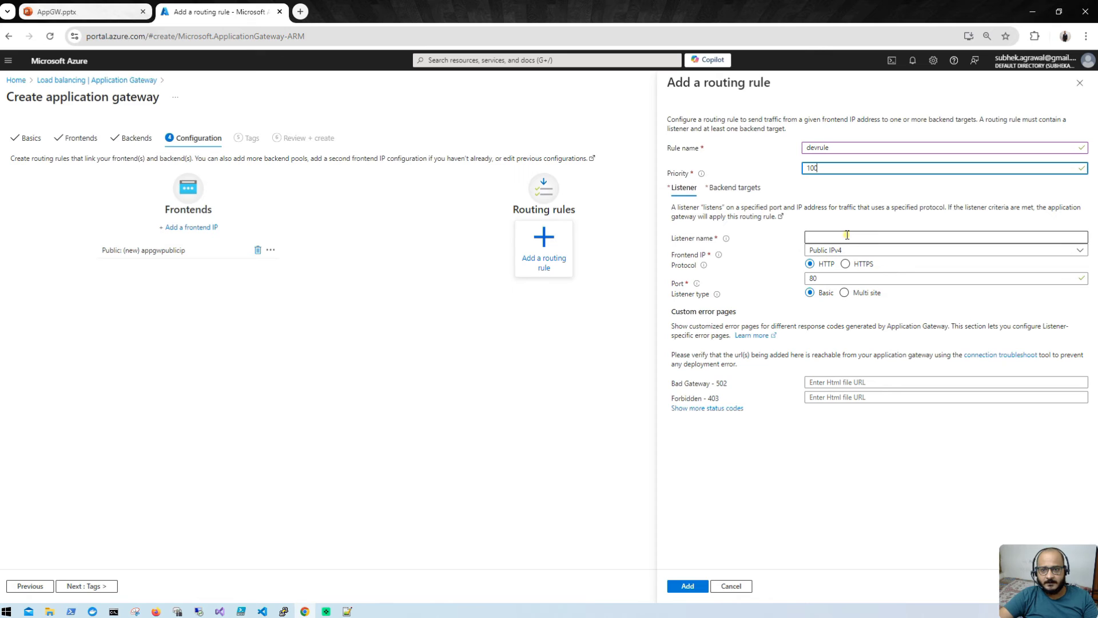
pyautogui.click(883, 236)
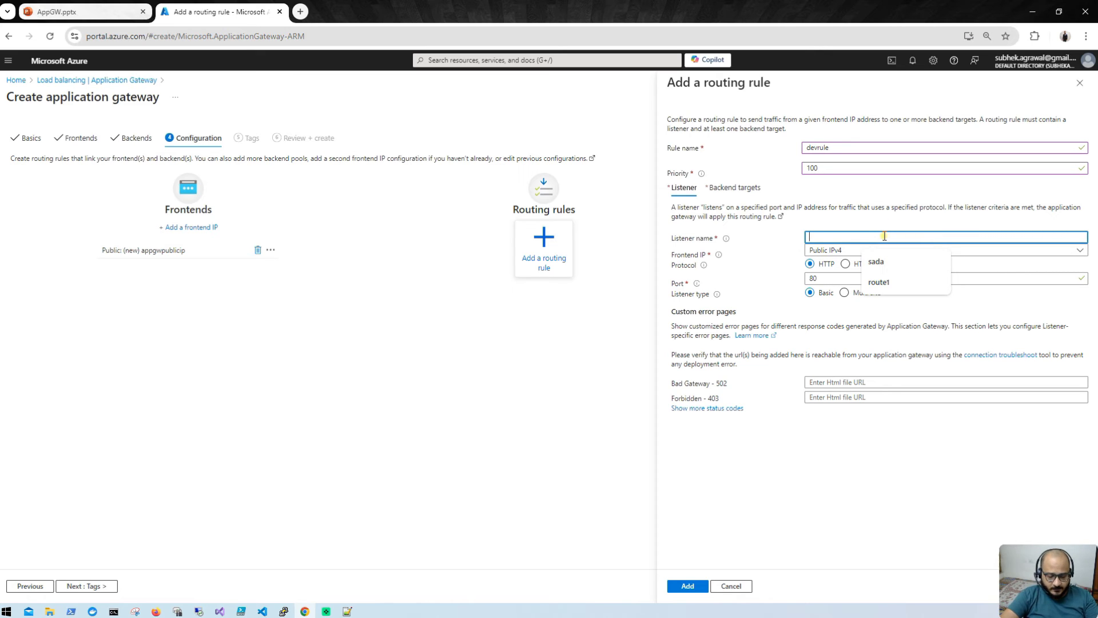
pyautogui.write('devlsnr')
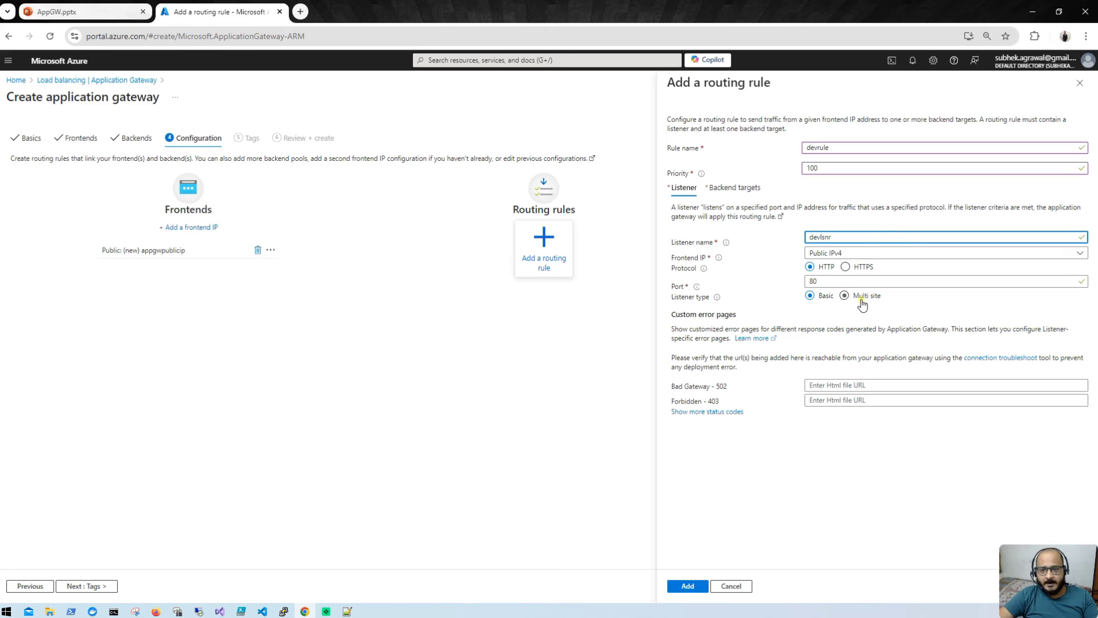
pyautogui.moveTo(714, 307)
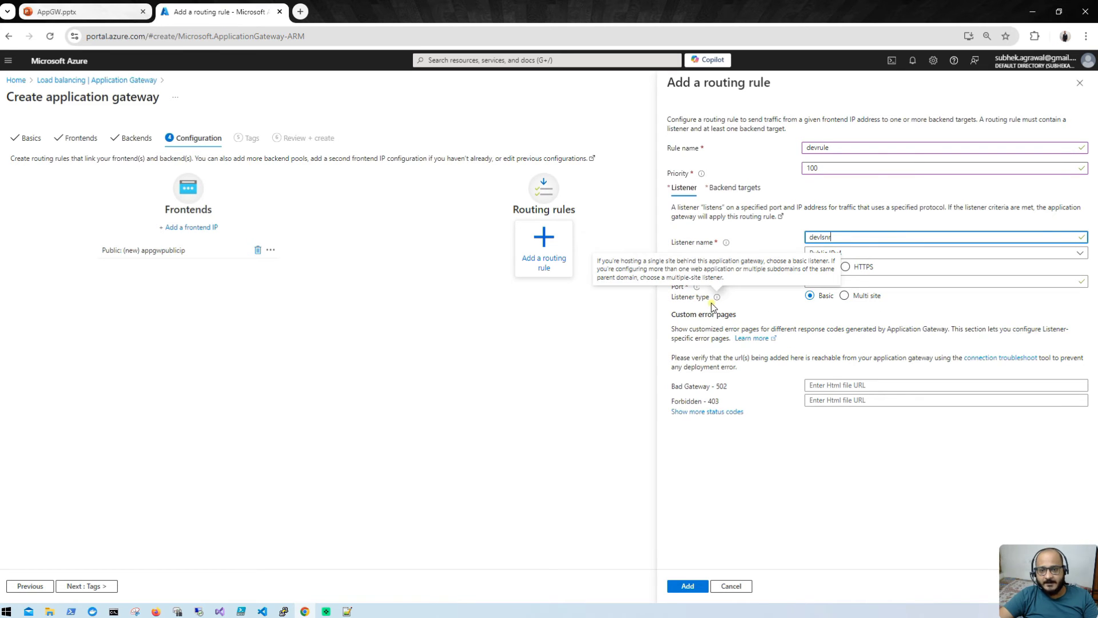
pyautogui.click(846, 296)
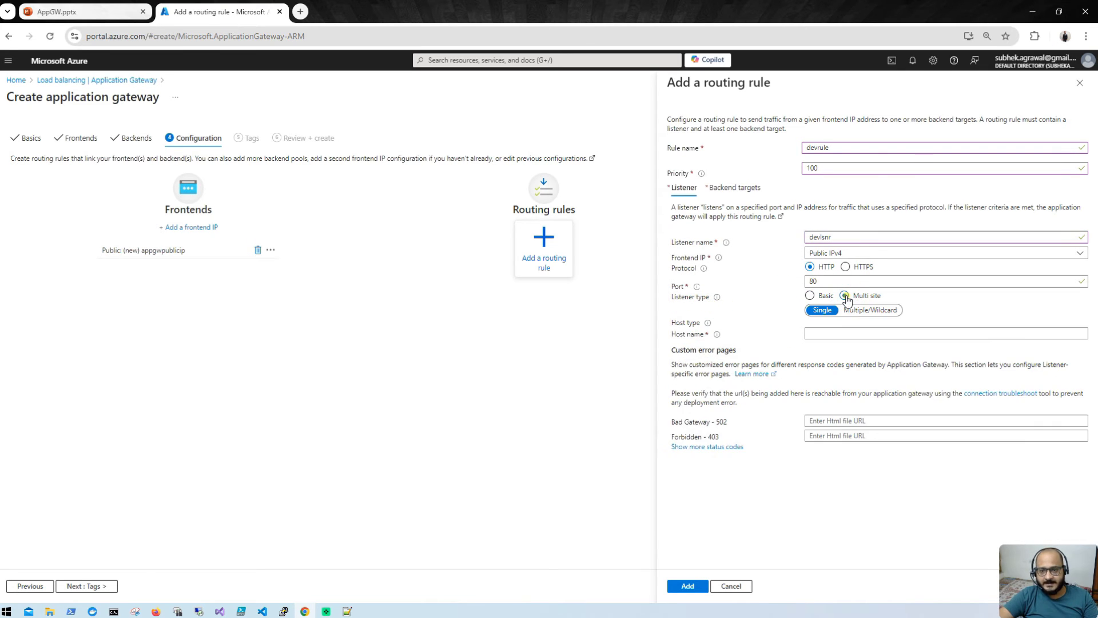
pyautogui.click(828, 332)
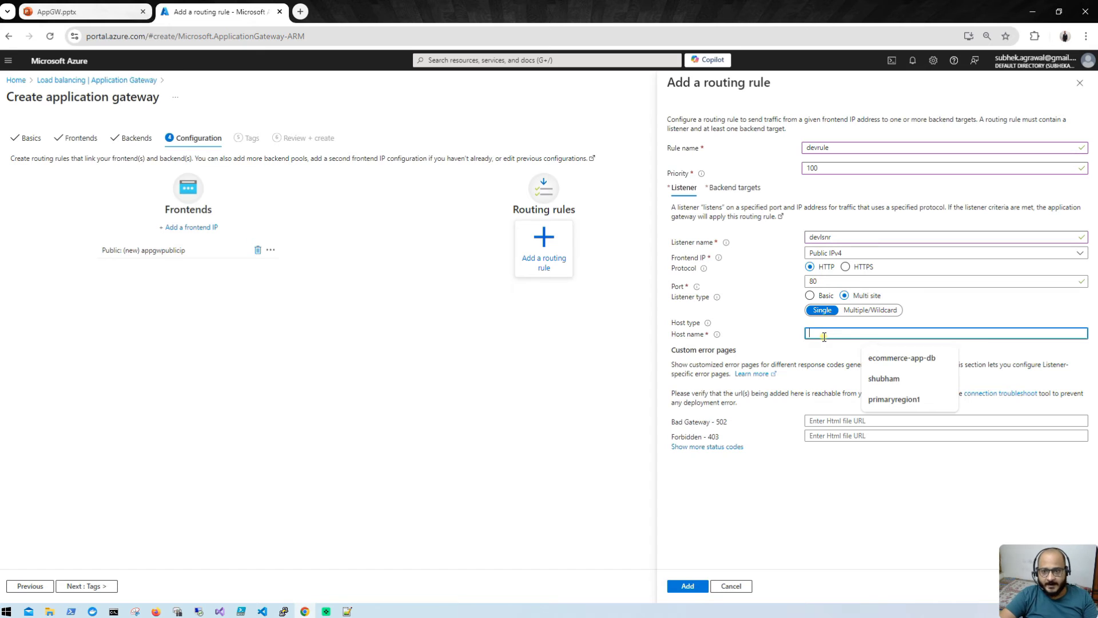
pyautogui.write('www.dev.com')
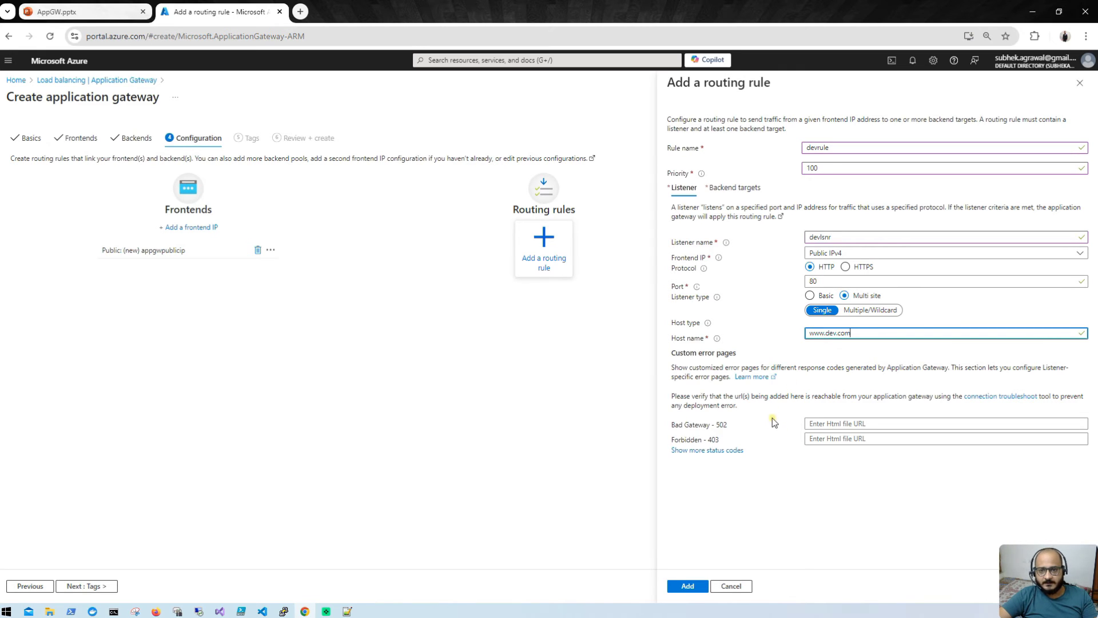
# Step: Point devrule's backend target at dev-bepool
pyautogui.click(737, 188)
pyautogui.click(849, 250)
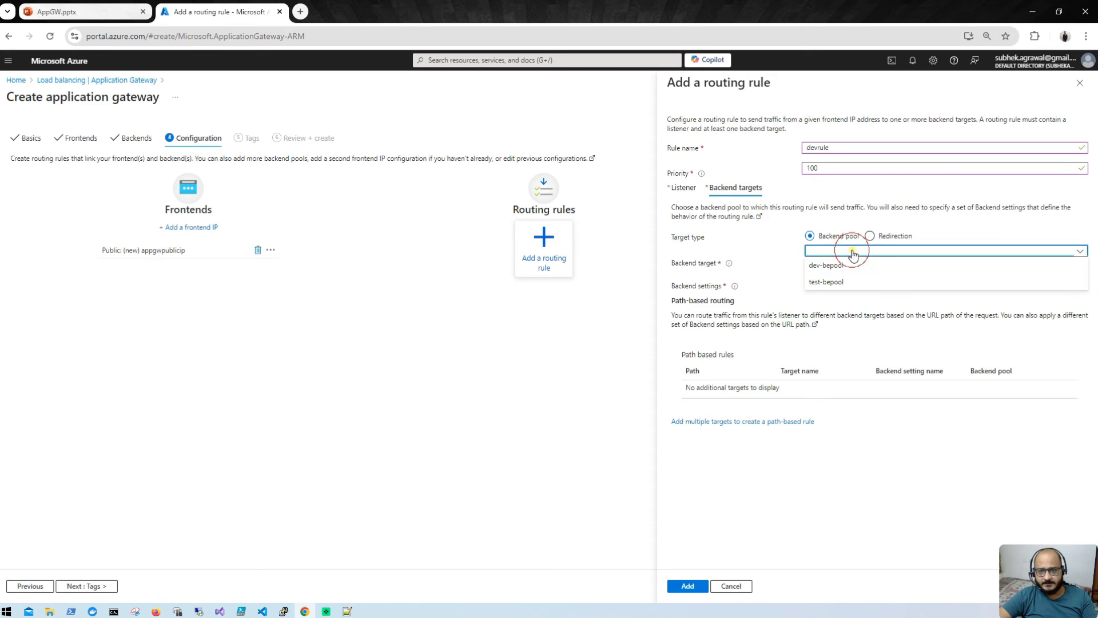
pyautogui.click(850, 267)
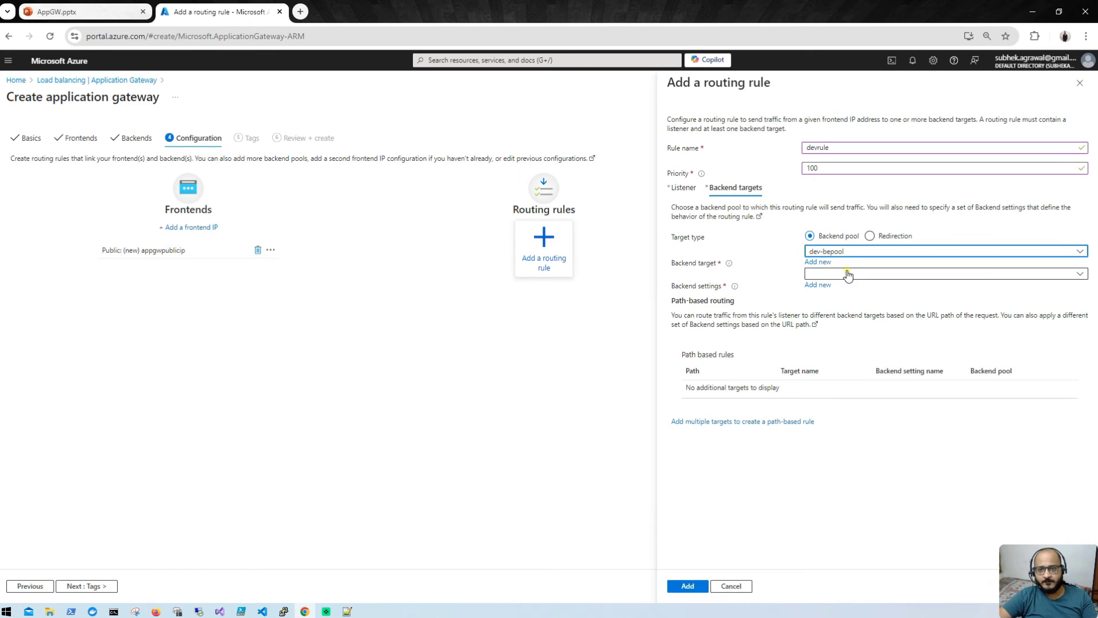
# Step: Create backend setting devbesettings and add devrule to the gateway's routing rules
pyautogui.click(847, 275)
pyautogui.click(841, 283)
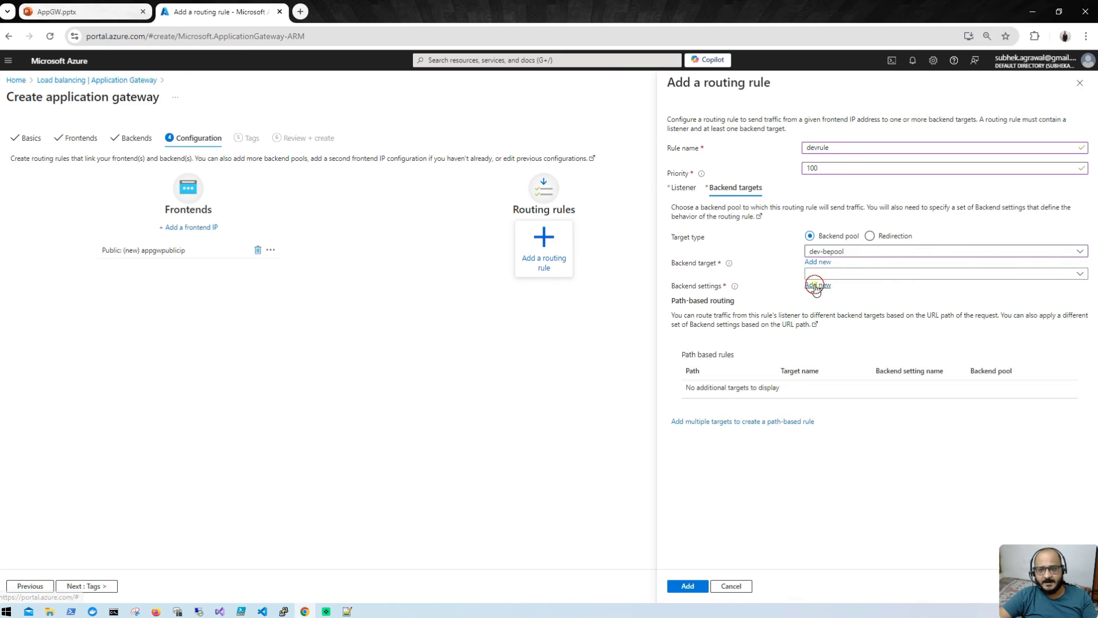
pyautogui.click(819, 284)
pyautogui.click(845, 141)
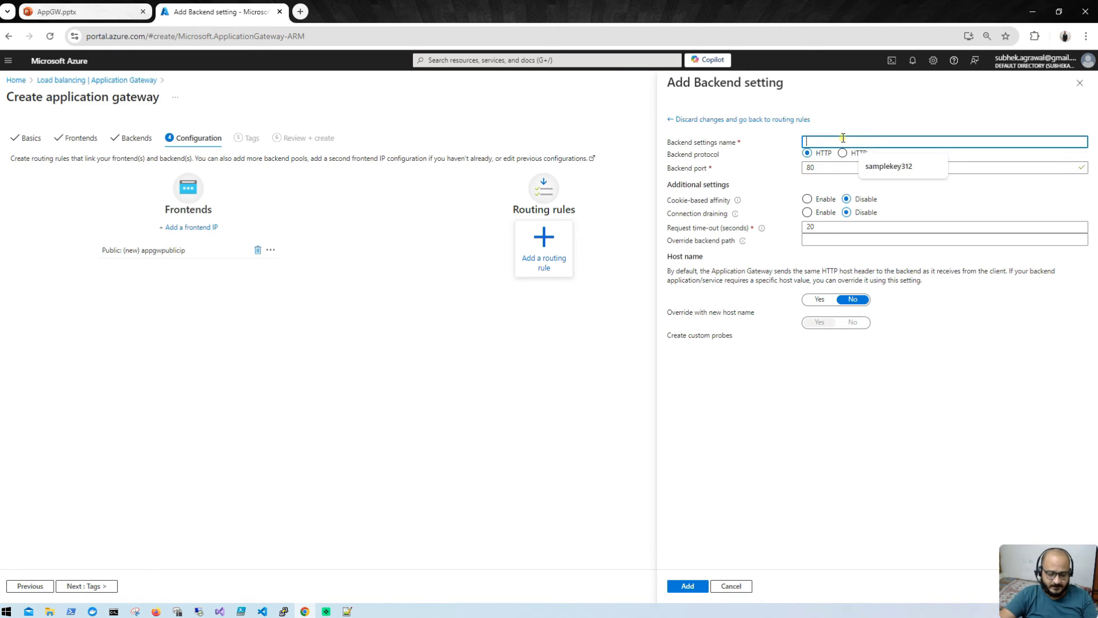
pyautogui.write('c')
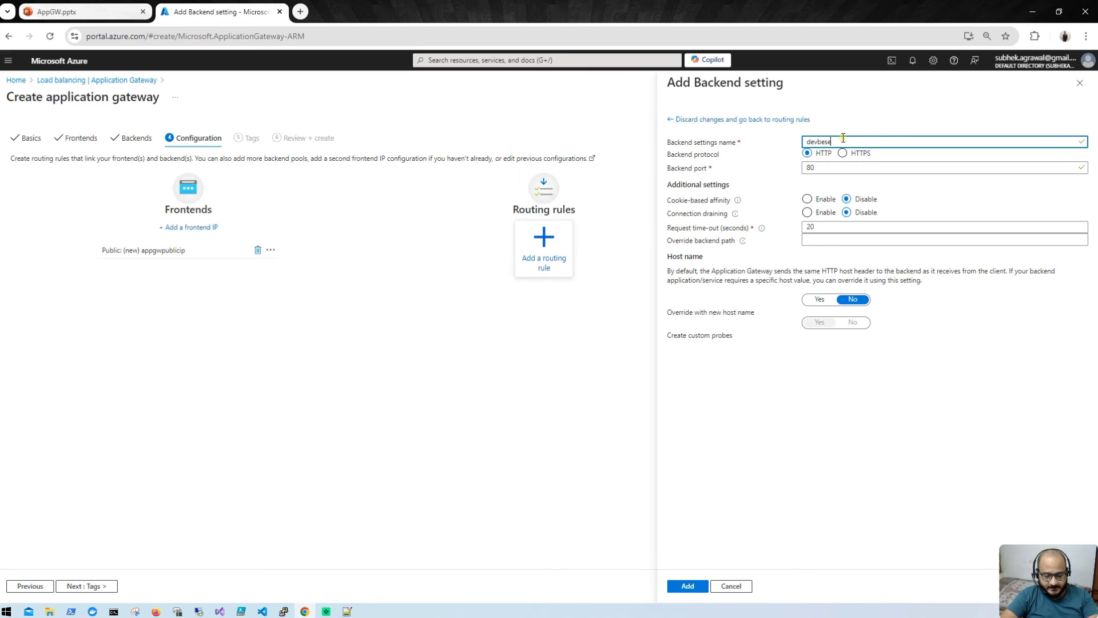
pyautogui.write('evbesettings')
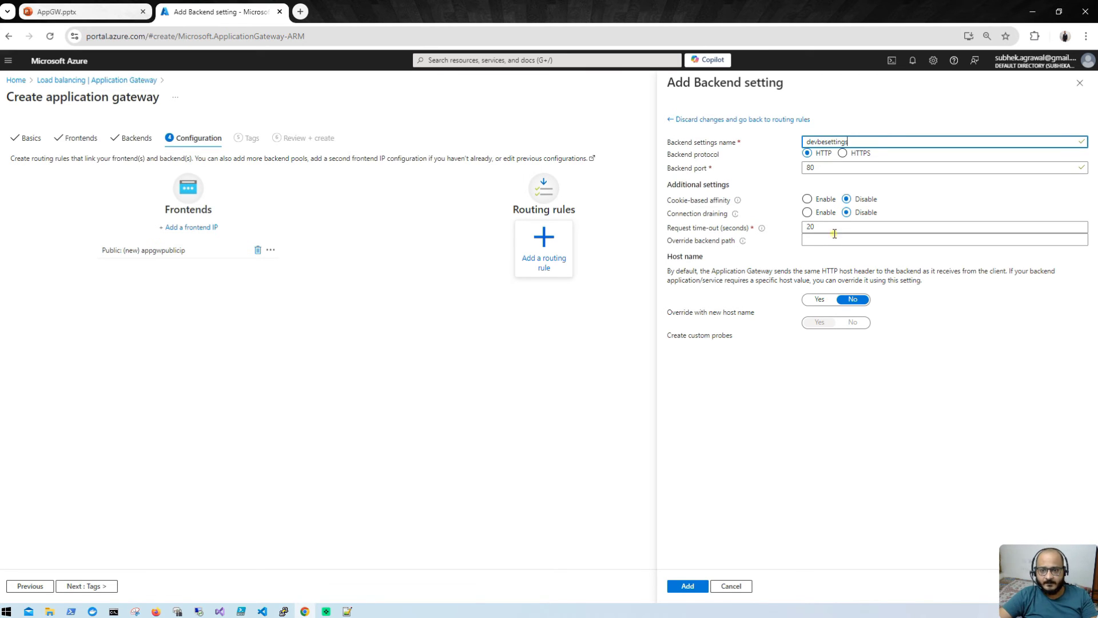
pyautogui.click(698, 585)
pyautogui.click(700, 586)
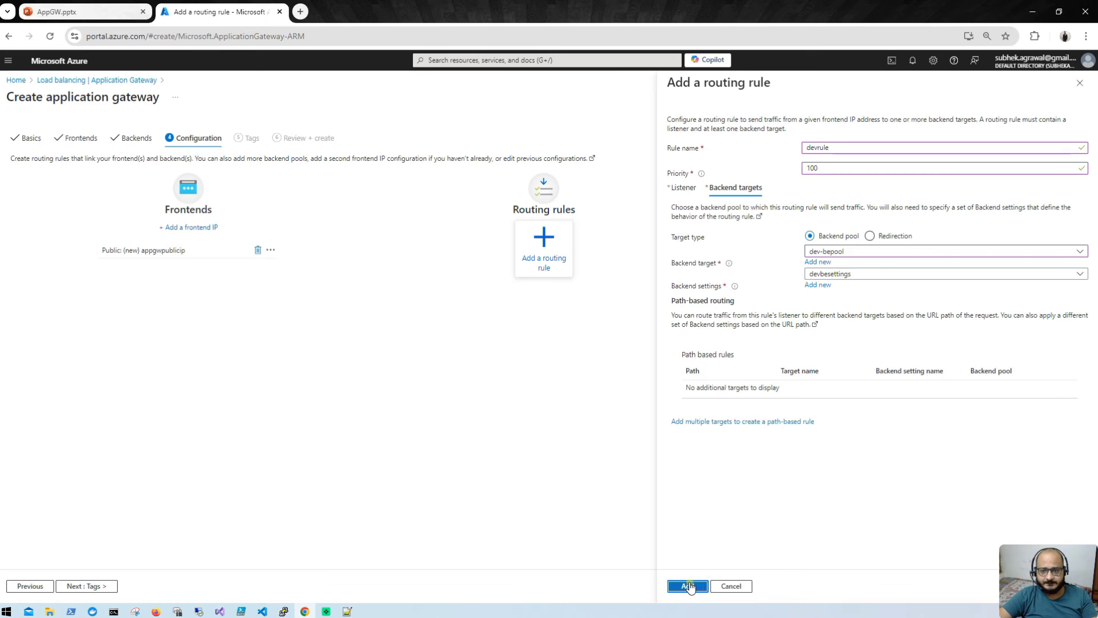
# Step: Start a second routing rule named testrule with priority 200
pyautogui.click(548, 228)
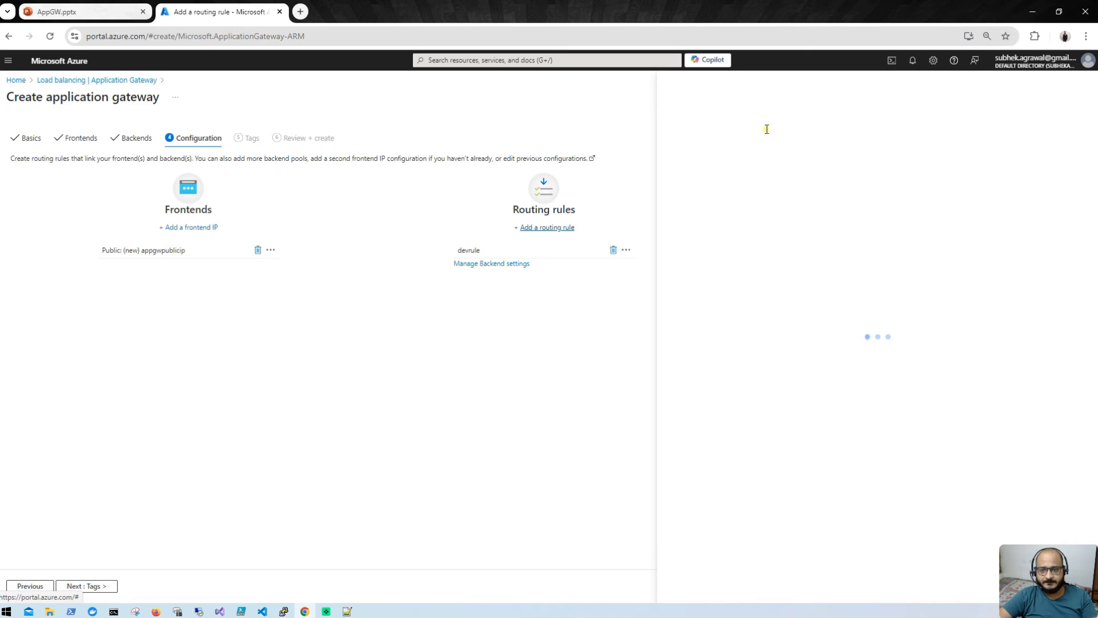
pyautogui.write('t')
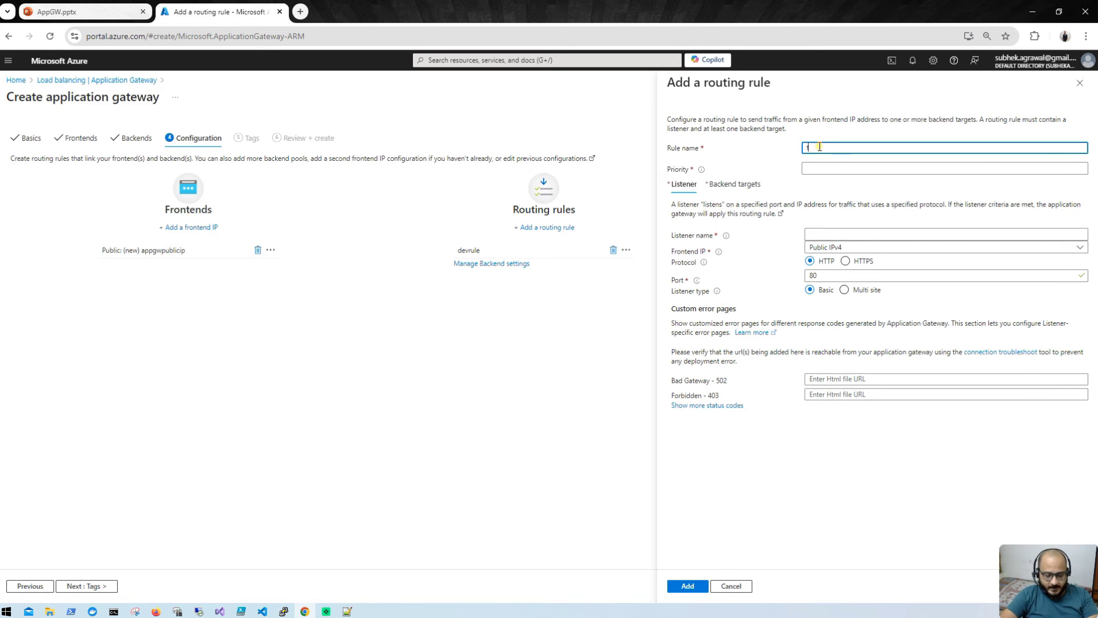
pyautogui.write('estrule')
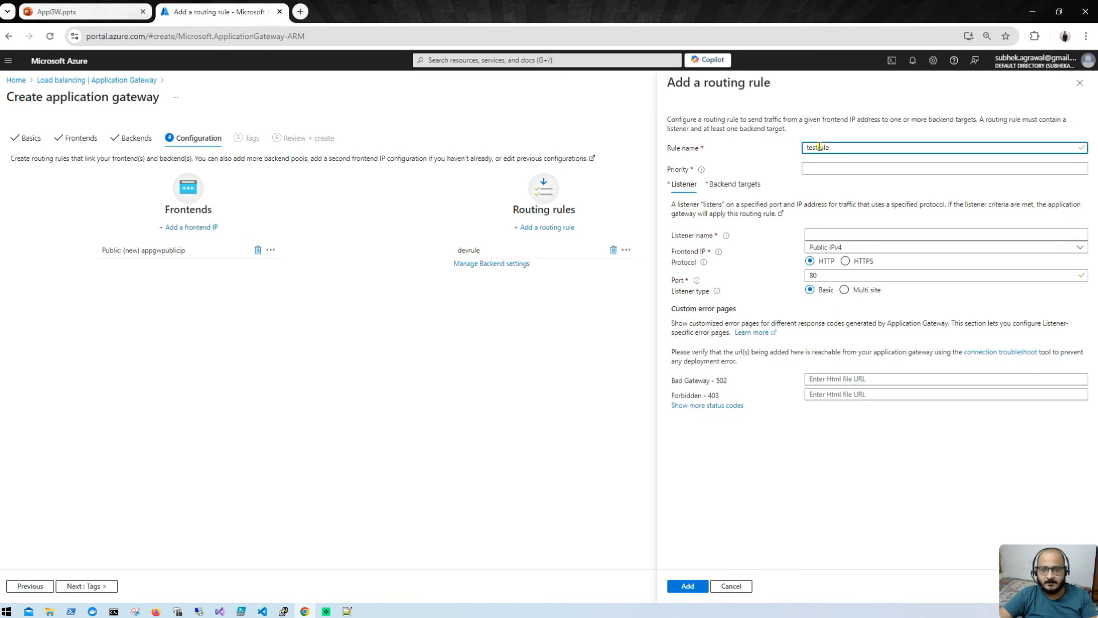
pyautogui.click(850, 166)
pyautogui.write('2')
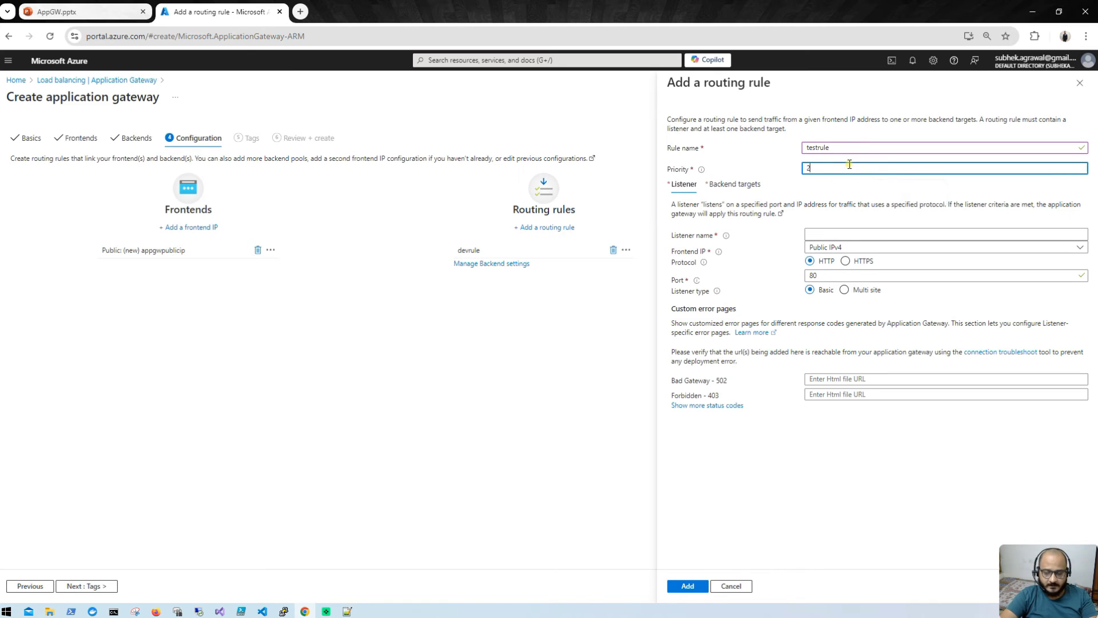
pyautogui.write('00')
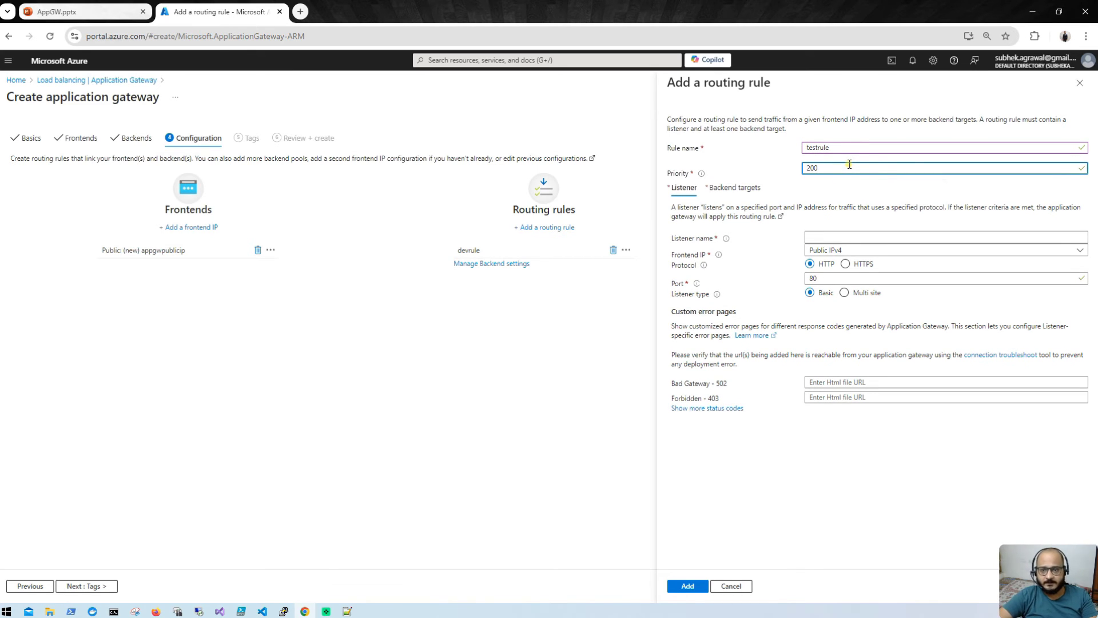
pyautogui.click(917, 236)
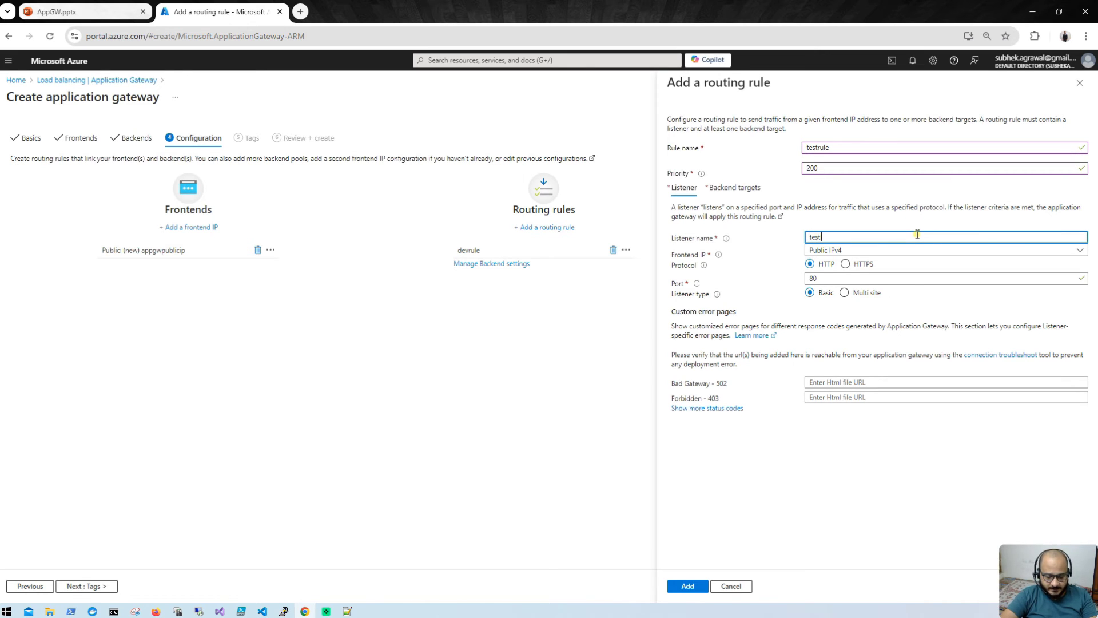
pyautogui.write('testlsnr')
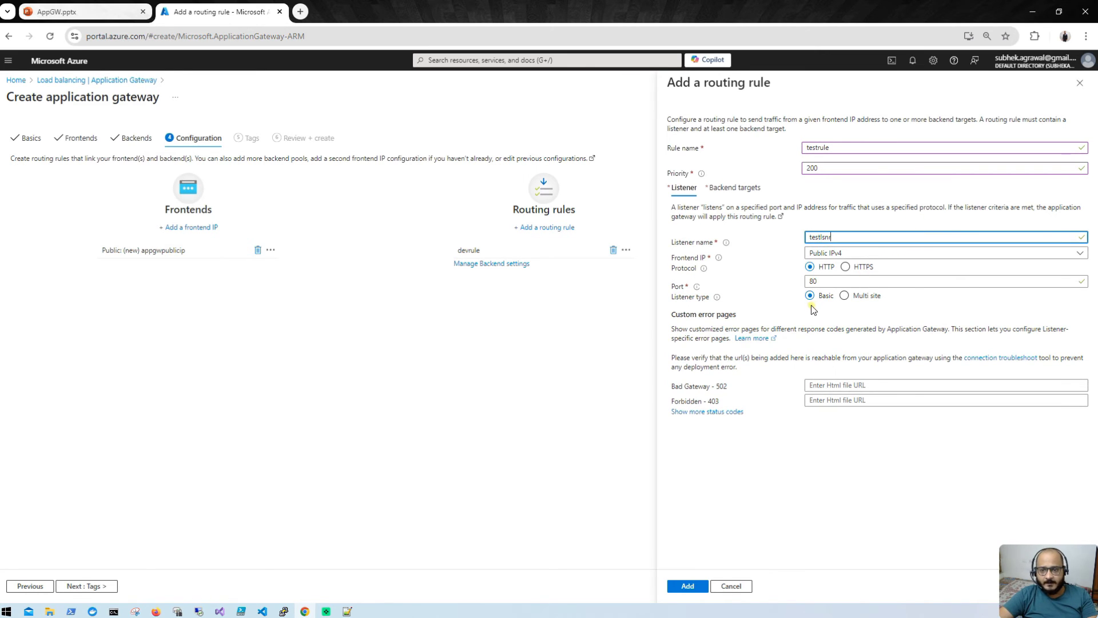
pyautogui.click(845, 296)
pyautogui.click(833, 332)
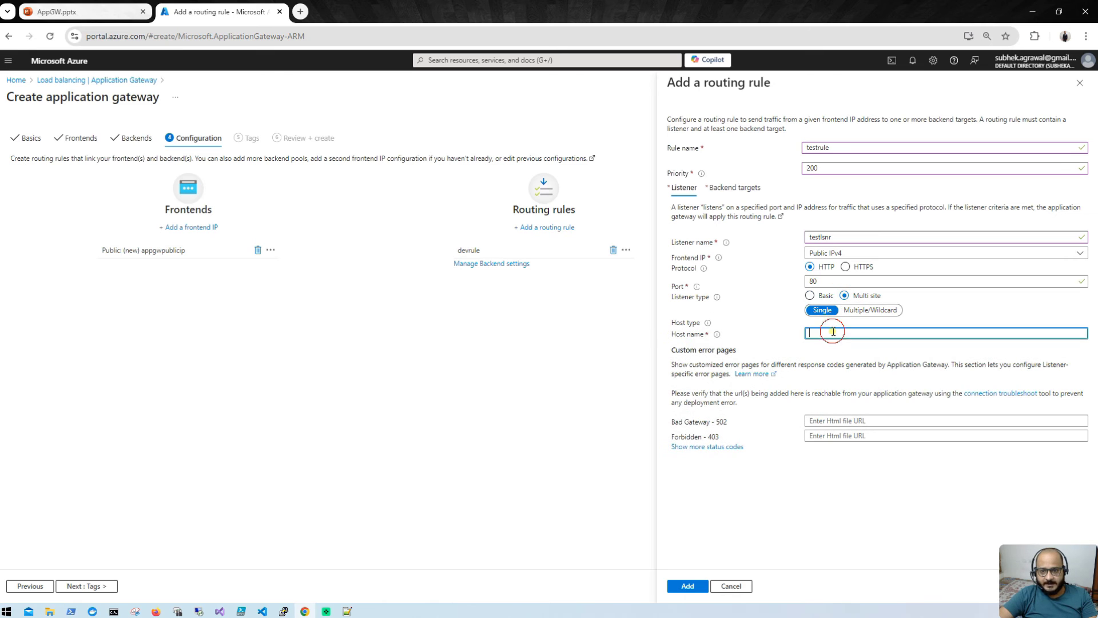
pyautogui.write('www')
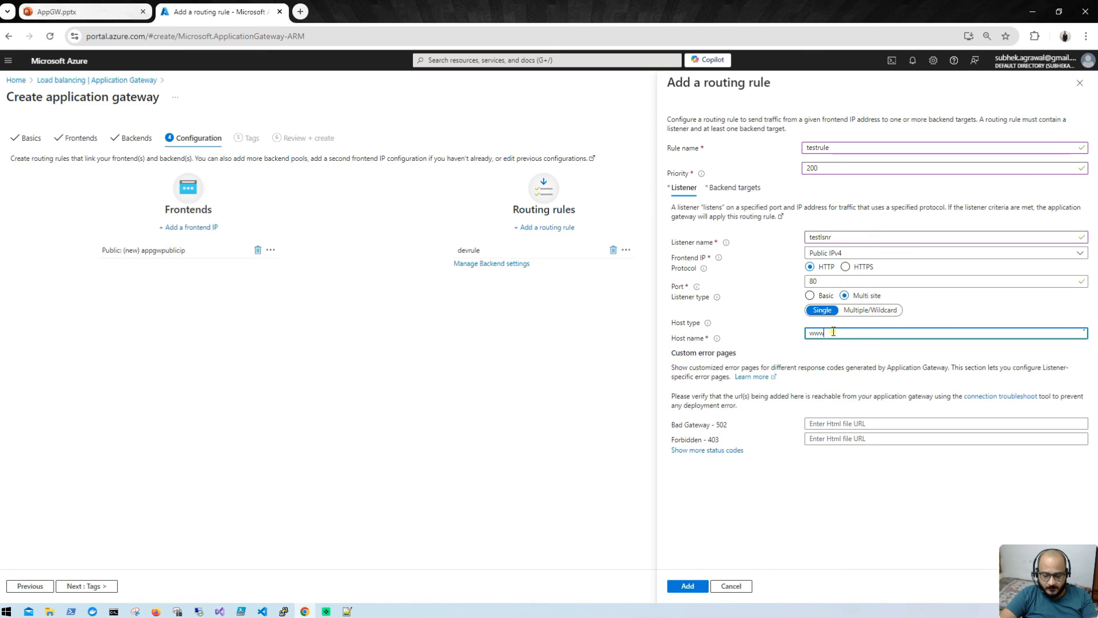
pyautogui.write('.test.com')
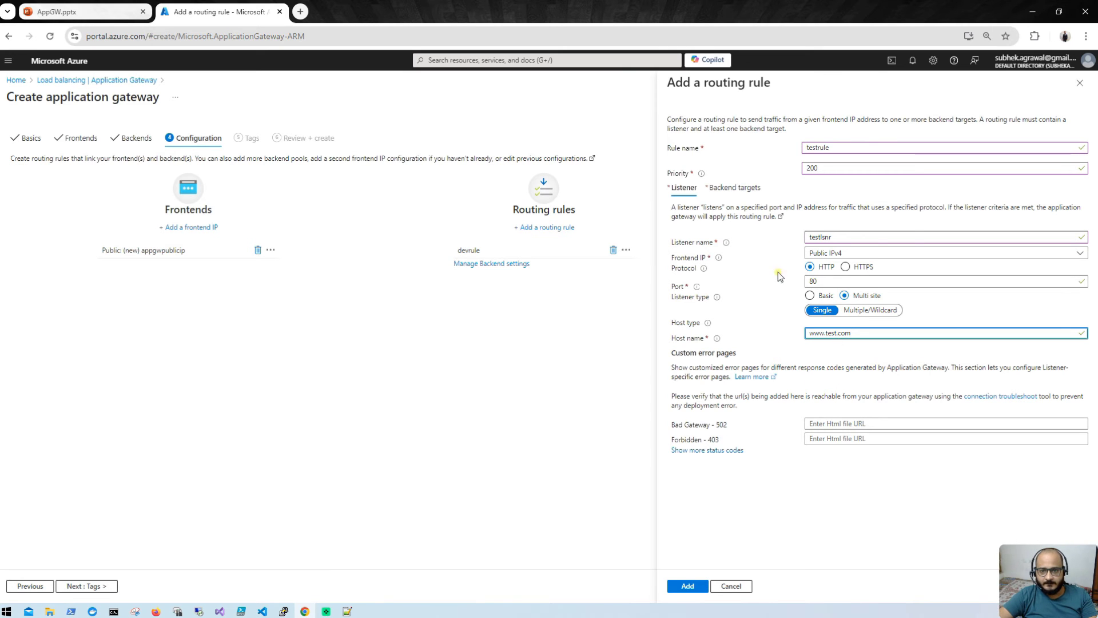
pyautogui.click(735, 188)
# Step: Route testrule to test-bepool with new backend setting testsettings and add the rule
pyautogui.click(858, 252)
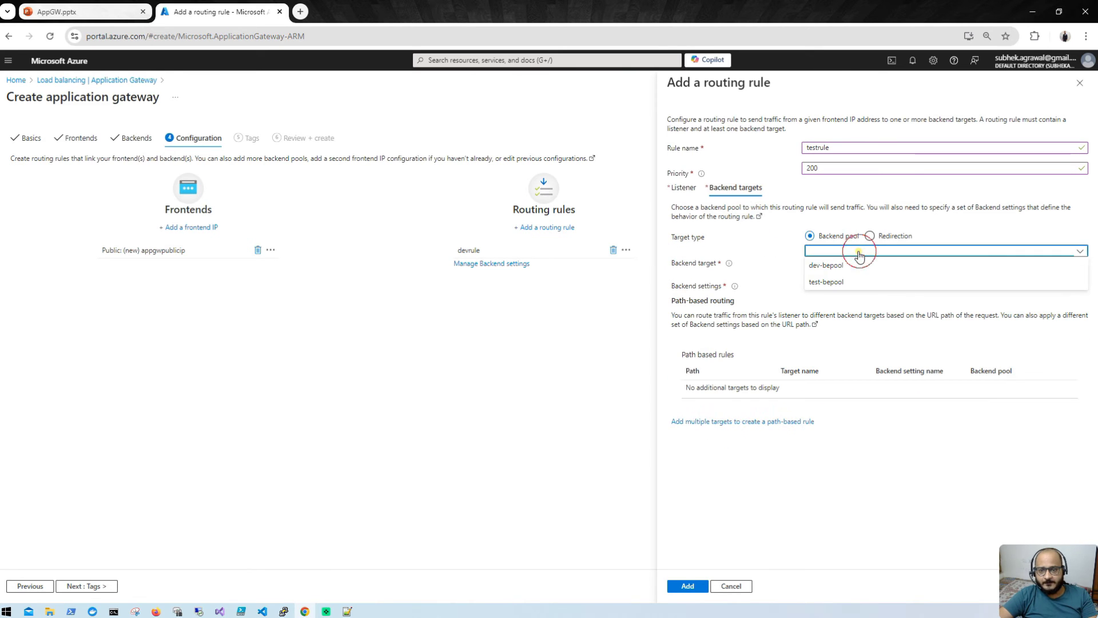
pyautogui.click(843, 281)
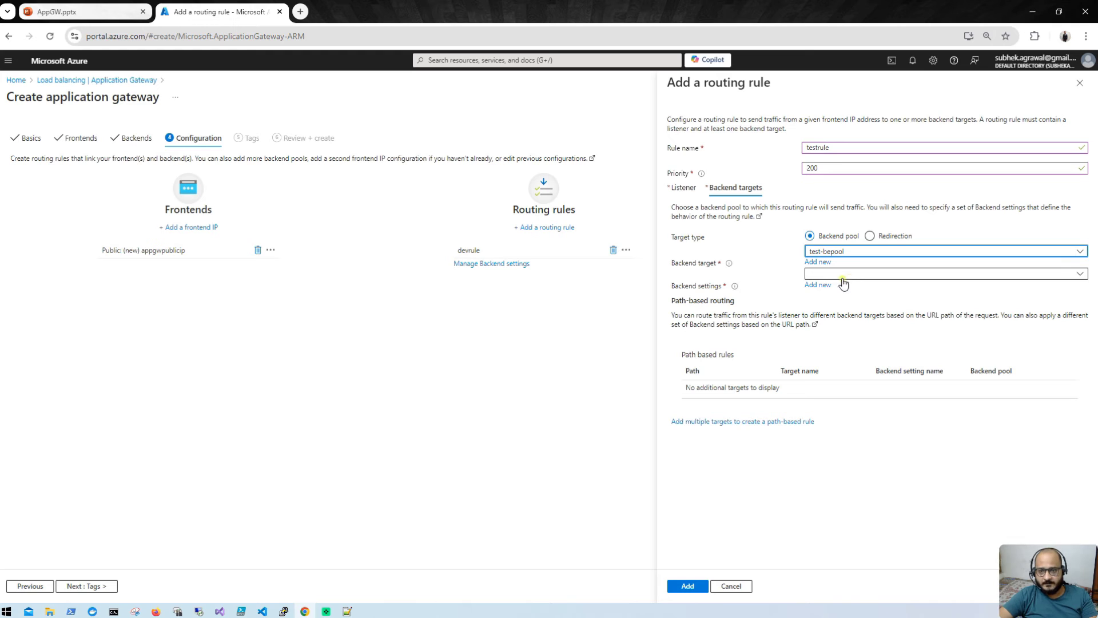
pyautogui.click(823, 285)
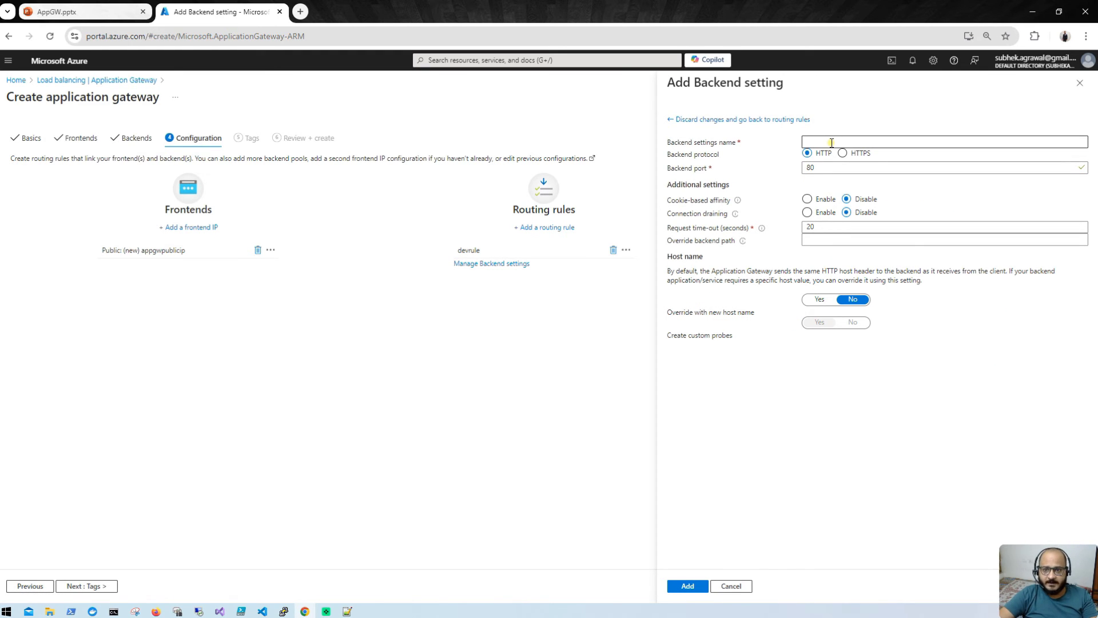
pyautogui.click(832, 143)
pyautogui.write('test')
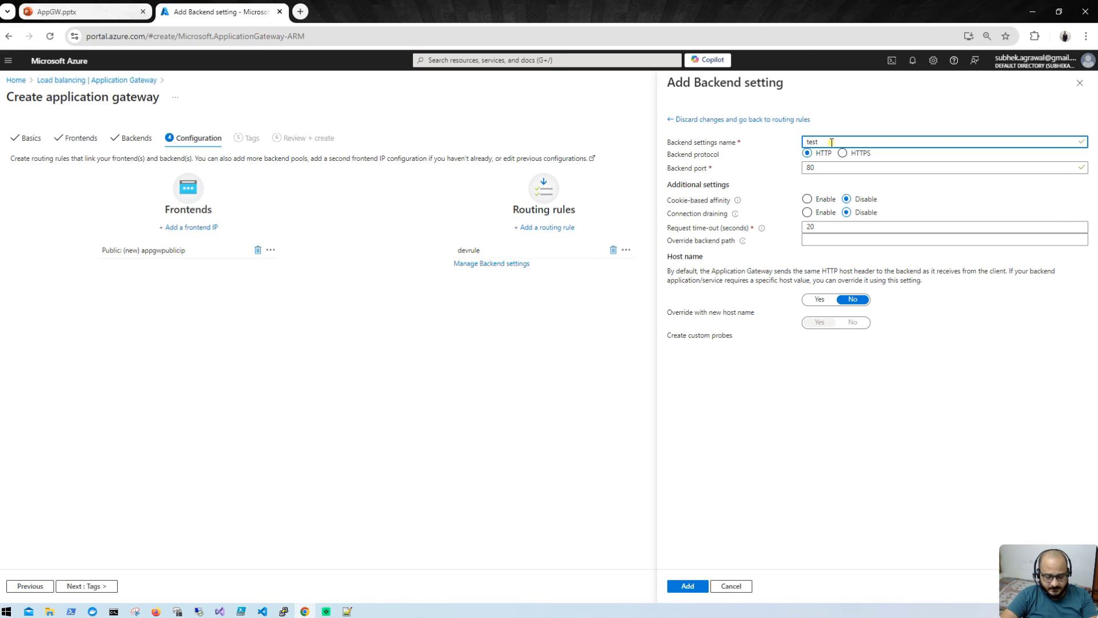
pyautogui.write('settings')
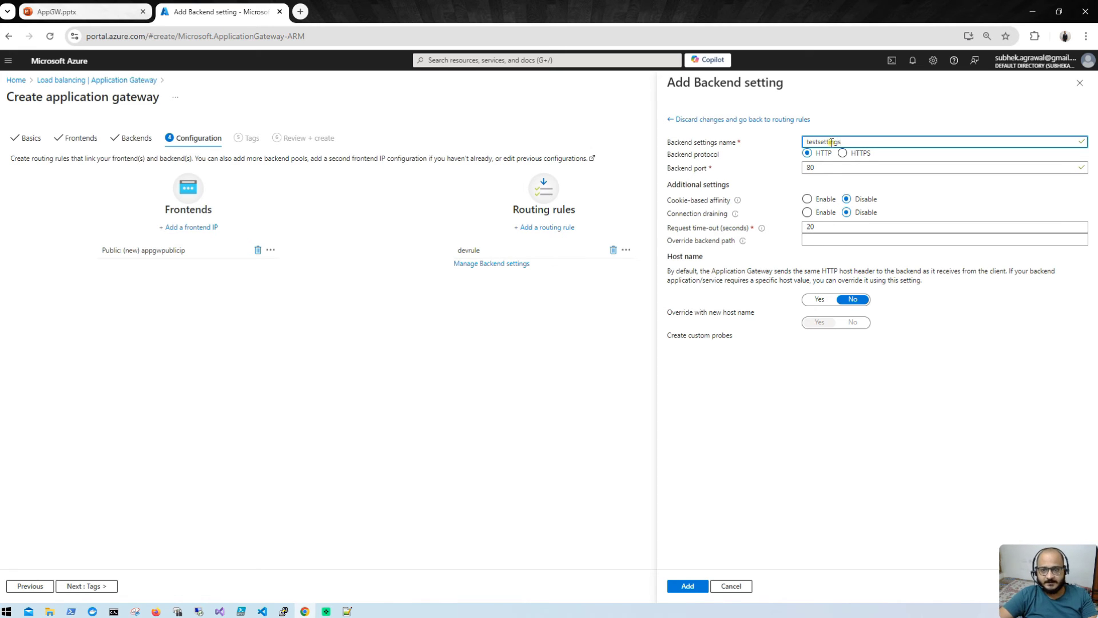
pyautogui.click(684, 593)
pyautogui.click(685, 589)
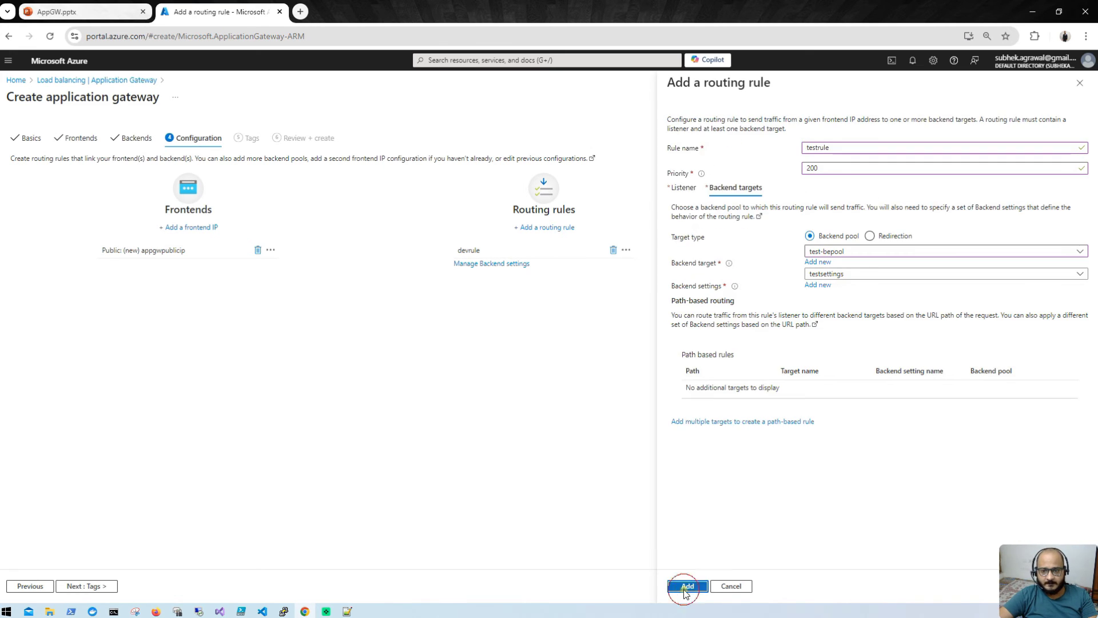
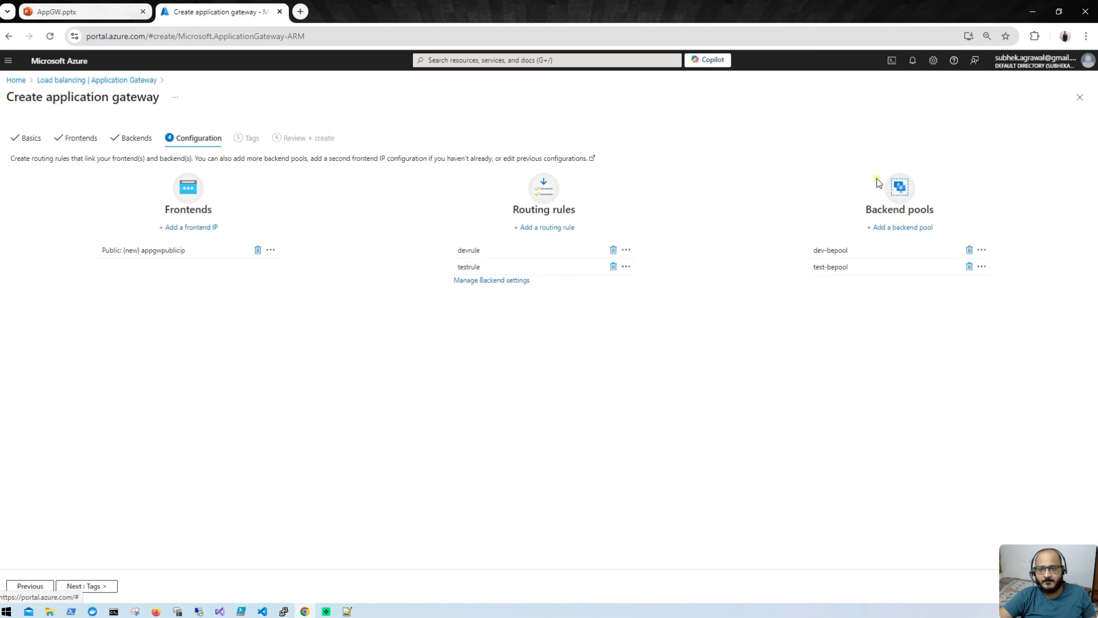
# Step: Advance past Tags to Review + create, then create demoappgw once validation passes
pyautogui.click(90, 587)
pyautogui.click(92, 586)
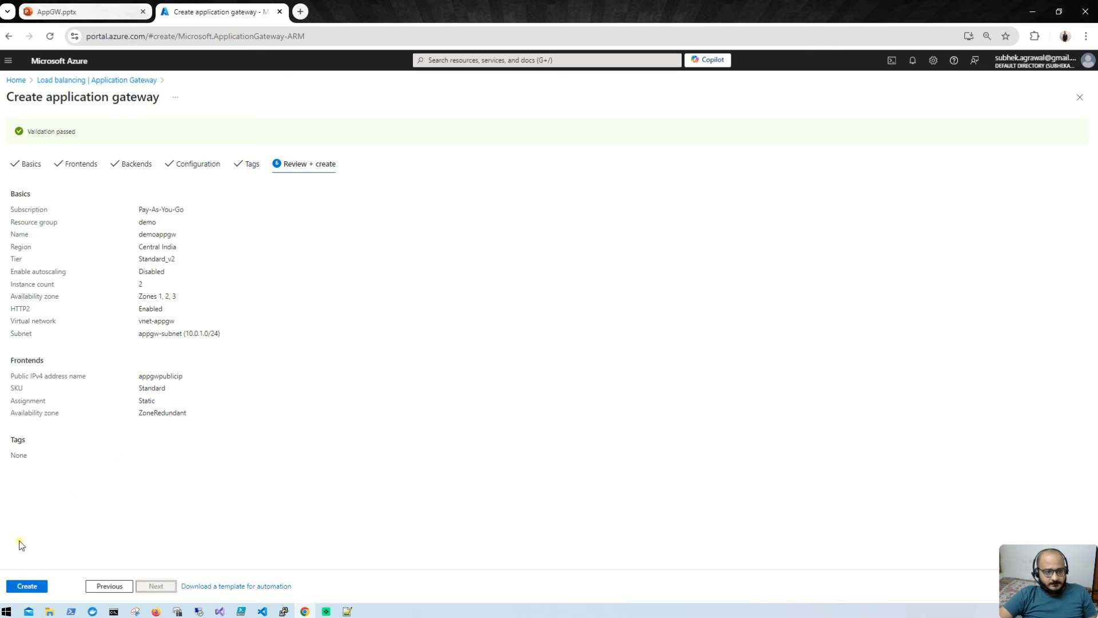
pyautogui.click(23, 589)
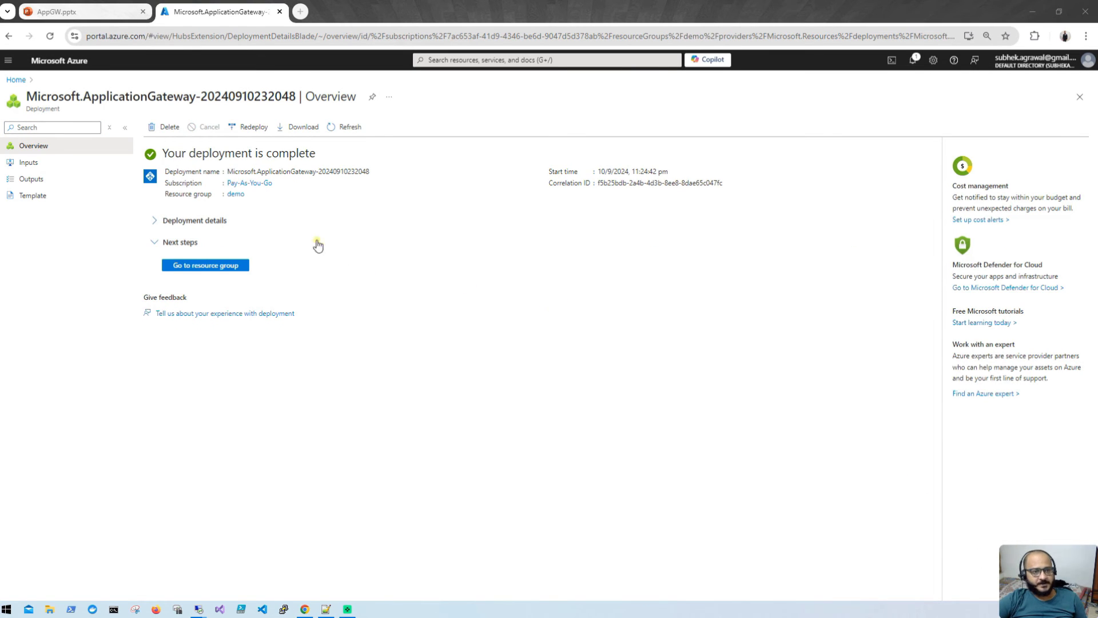
# Step: Open demoappgw from the demo resource group, copy frontend IP 4.188.109.93, and open a new tab
pyautogui.click(213, 269)
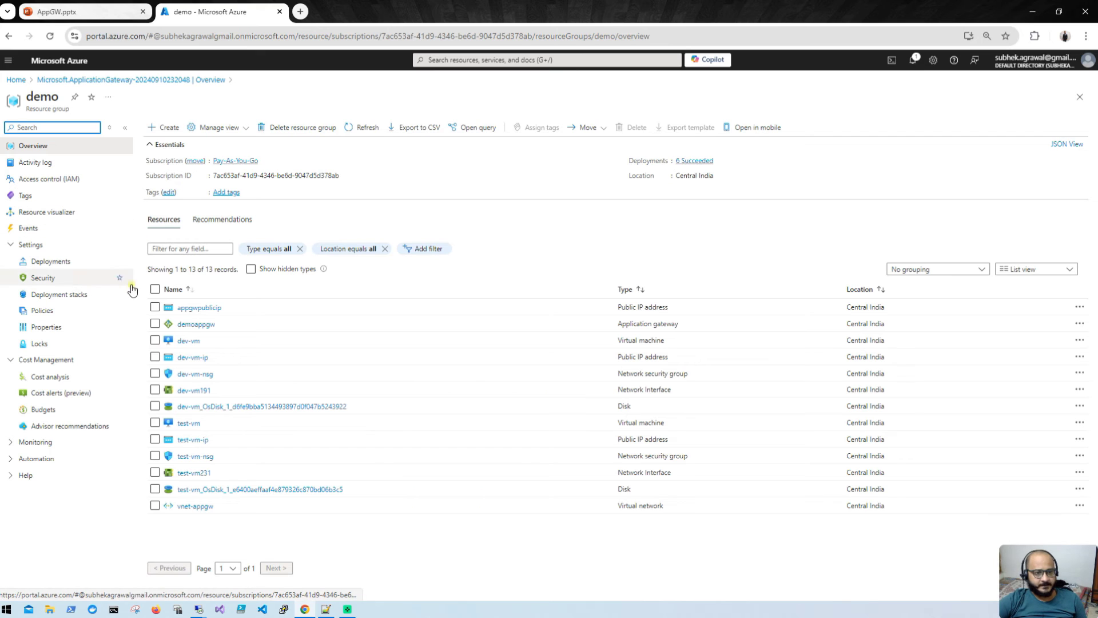
pyautogui.click(197, 325)
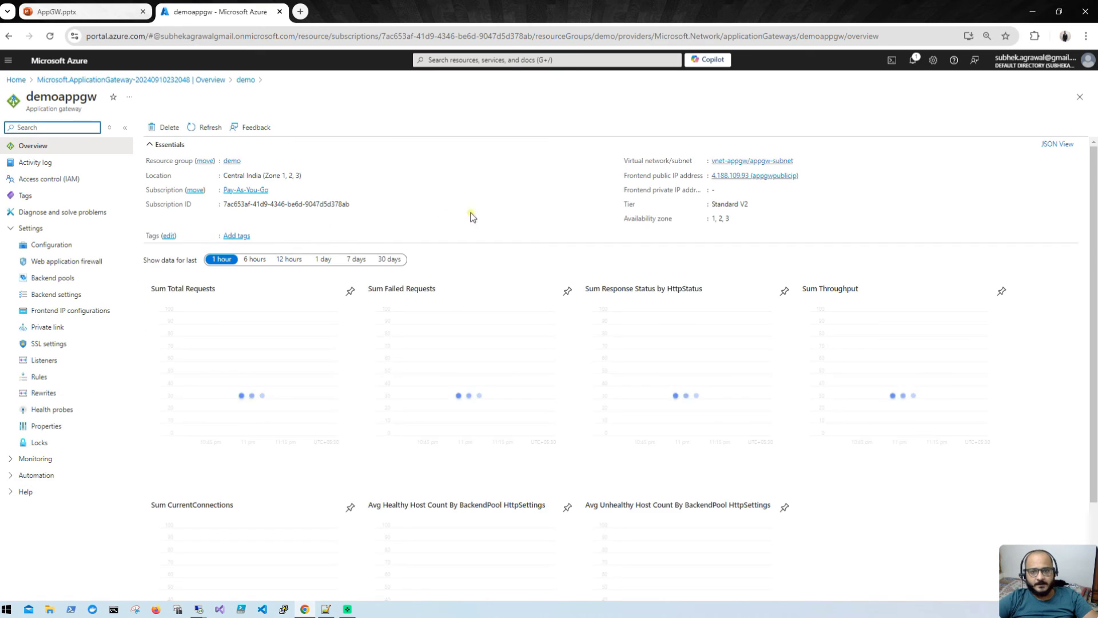
pyautogui.click(805, 177)
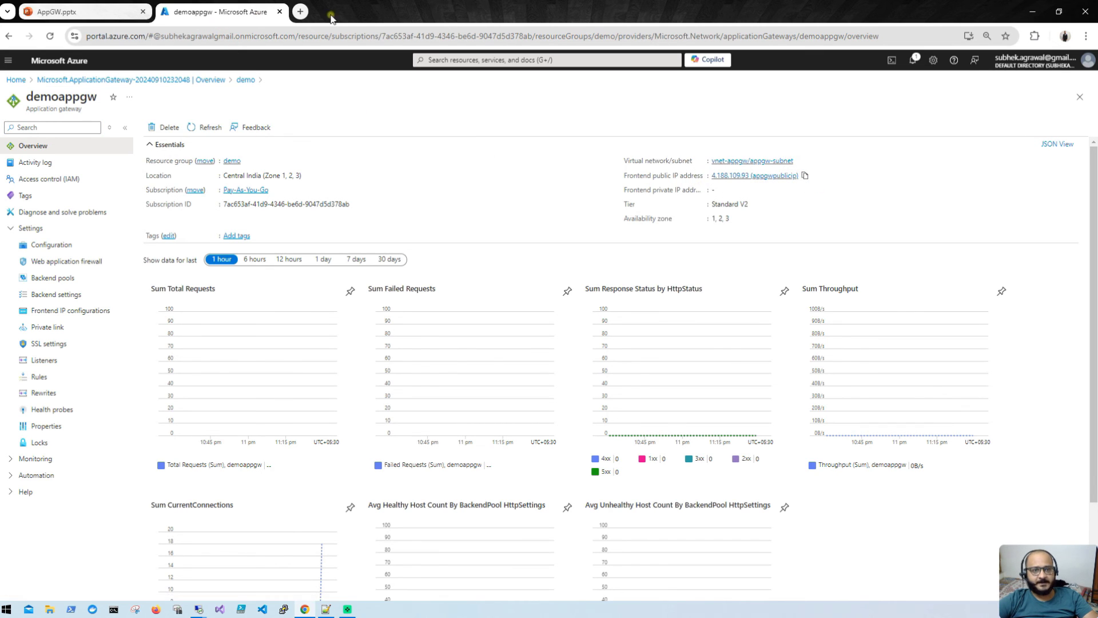
pyautogui.click(300, 11)
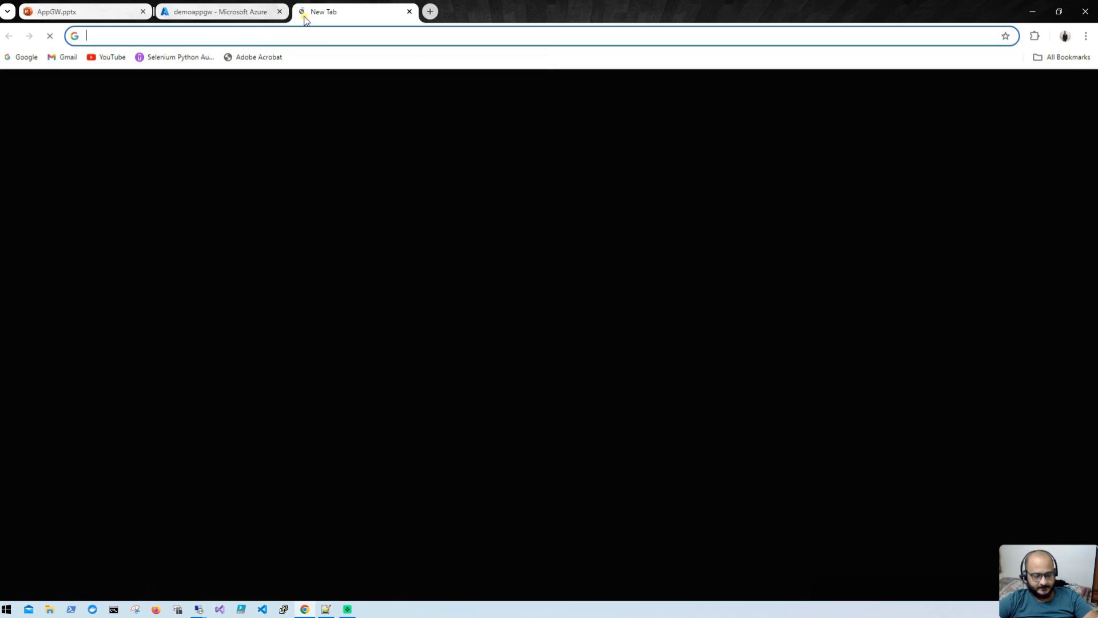
# Step: Browse to the bare IP 4.188.109.93, get 404 Not Found, and return to the Azure tab
pyautogui.hotkey('ctrl', 'v')
pyautogui.press('BackSpace')
pyautogui.press('BackSpace')
pyautogui.press('BackSpace')
pyautogui.press('BackSpace')
pyautogui.press('BackSpace')
pyautogui.press('BackSpace')
pyautogui.press('BackSpace')
pyautogui.press('BackSpace')
pyautogui.press('BackSpace')
pyautogui.press('BackSpace')
pyautogui.press('BackSpace')
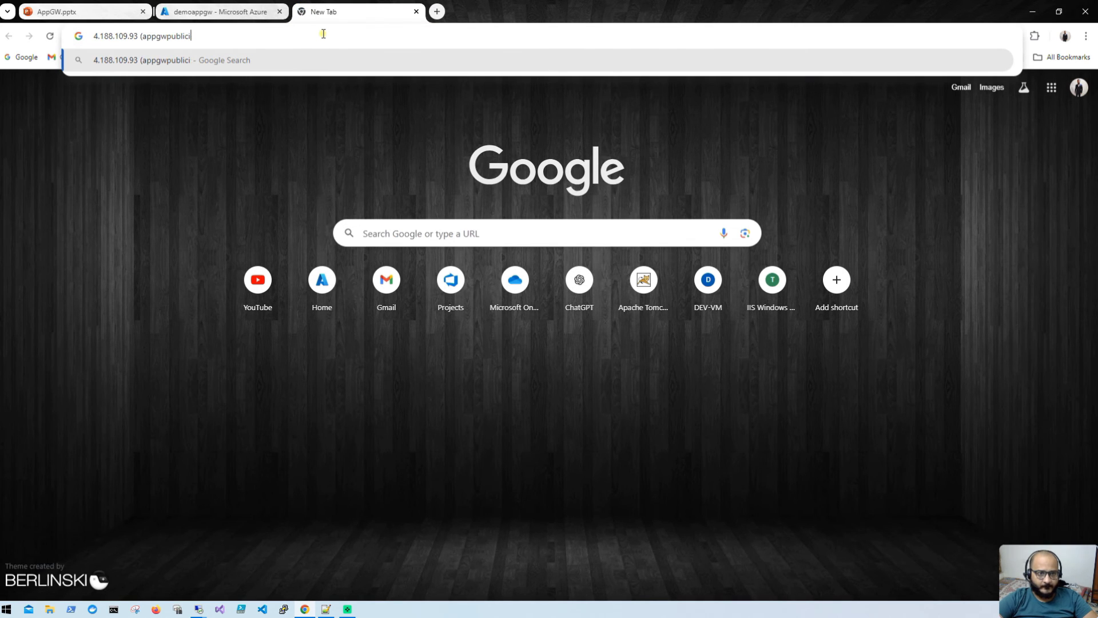
pyautogui.press('BackSpace')
pyautogui.press('BackSpace')
pyautogui.press('BackSpace')
pyautogui.press('BackSpace')
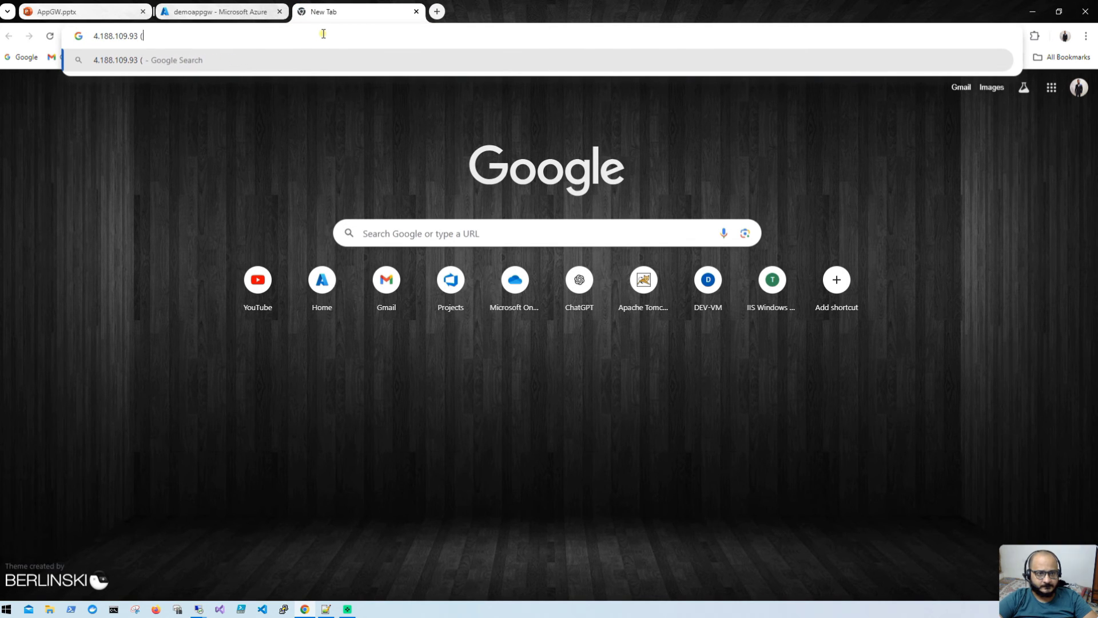
pyautogui.press('Return')
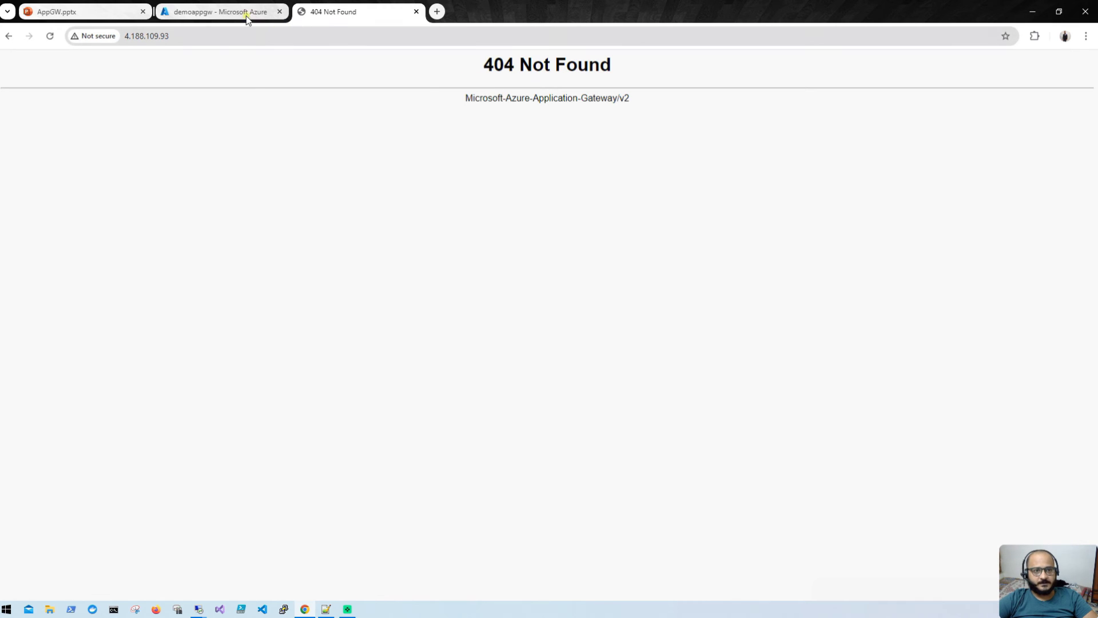
pyautogui.click(229, 12)
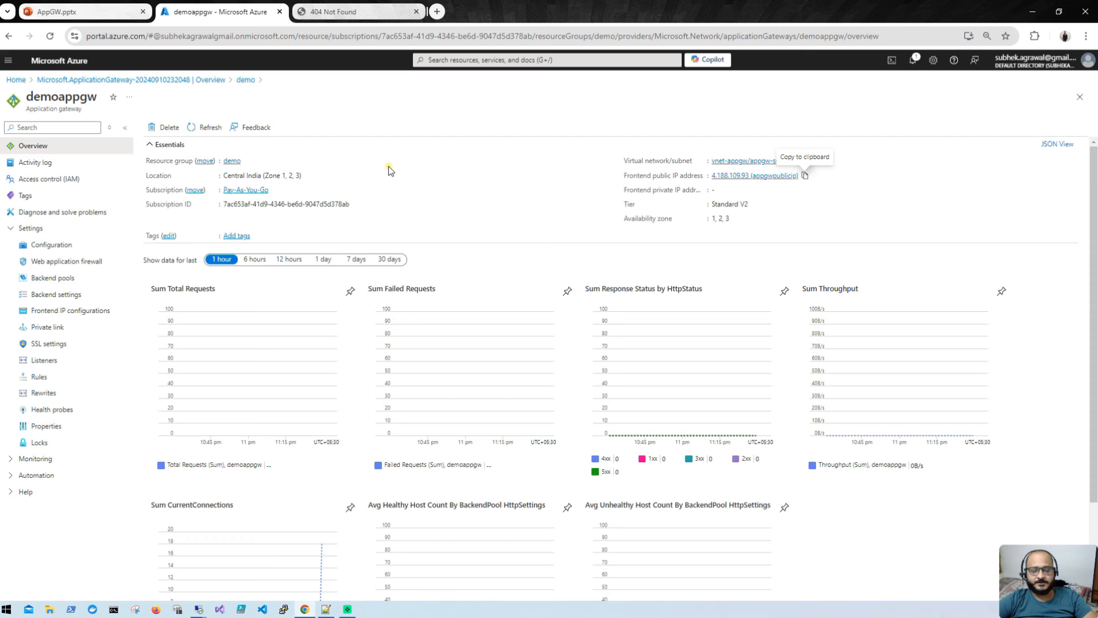
pyautogui.click(437, 11)
pyautogui.write('ww')
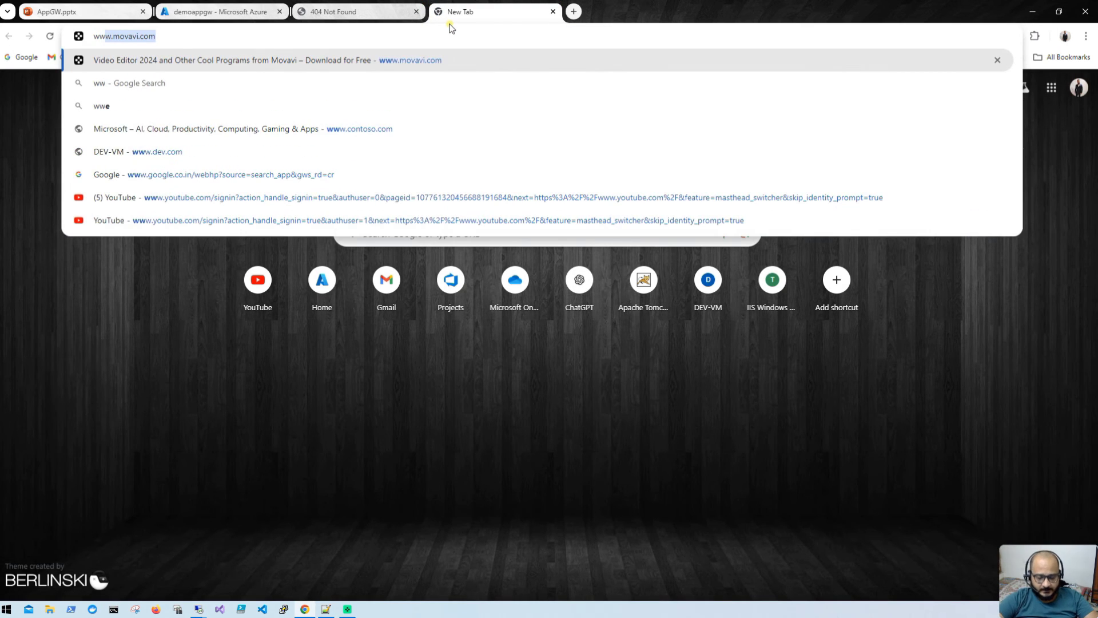
pyautogui.write('w')
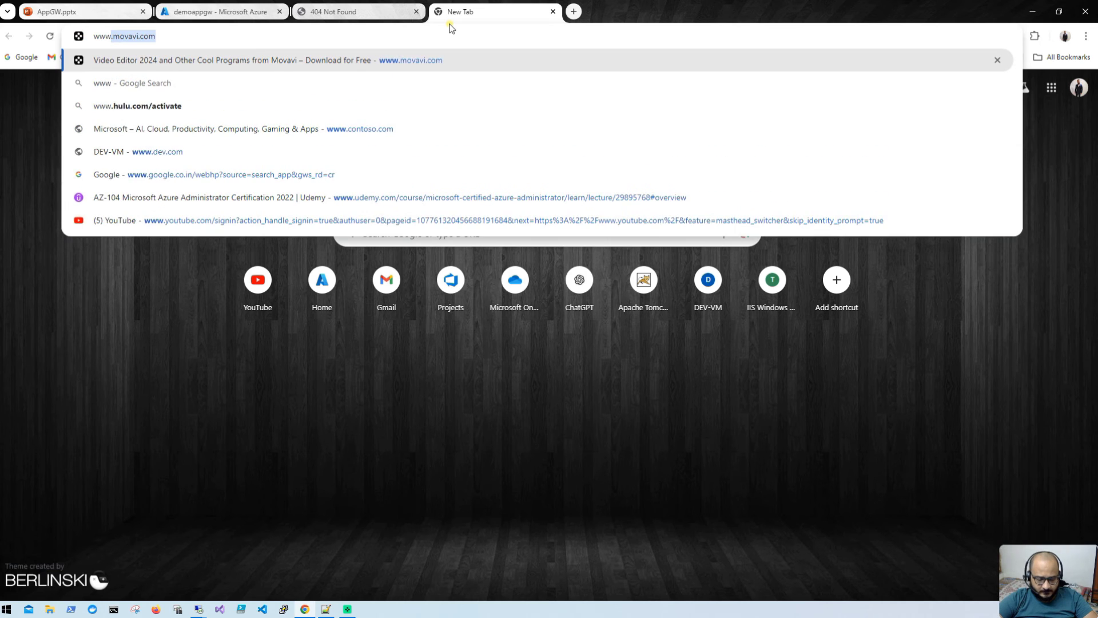
pyautogui.write('.dev.com')
pyautogui.press('Return')
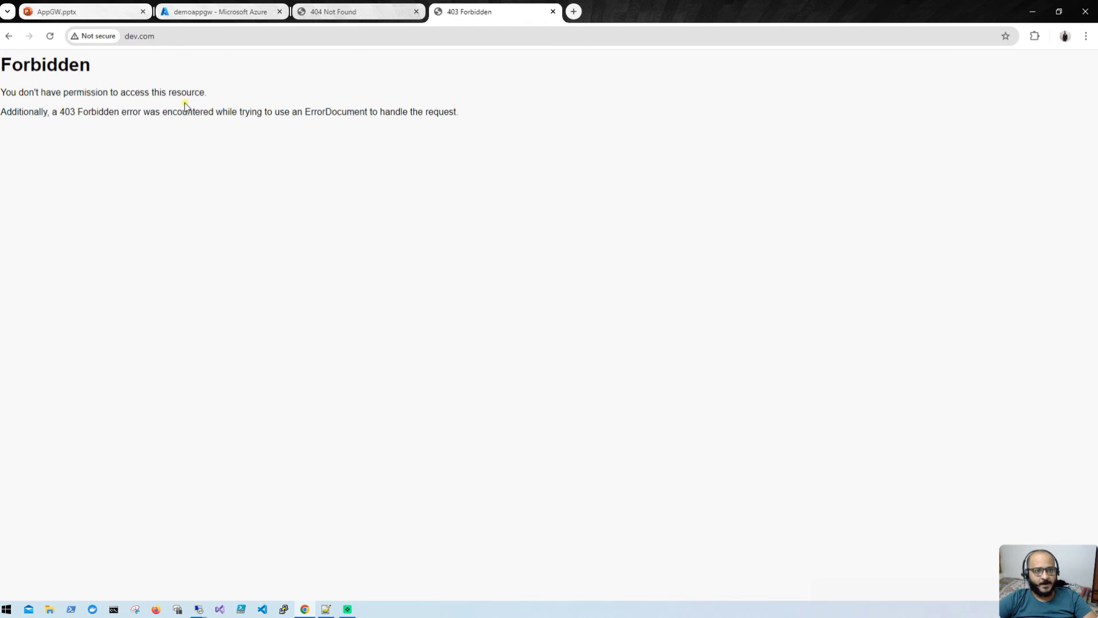
pyautogui.click(346, 12)
pyautogui.click(507, 13)
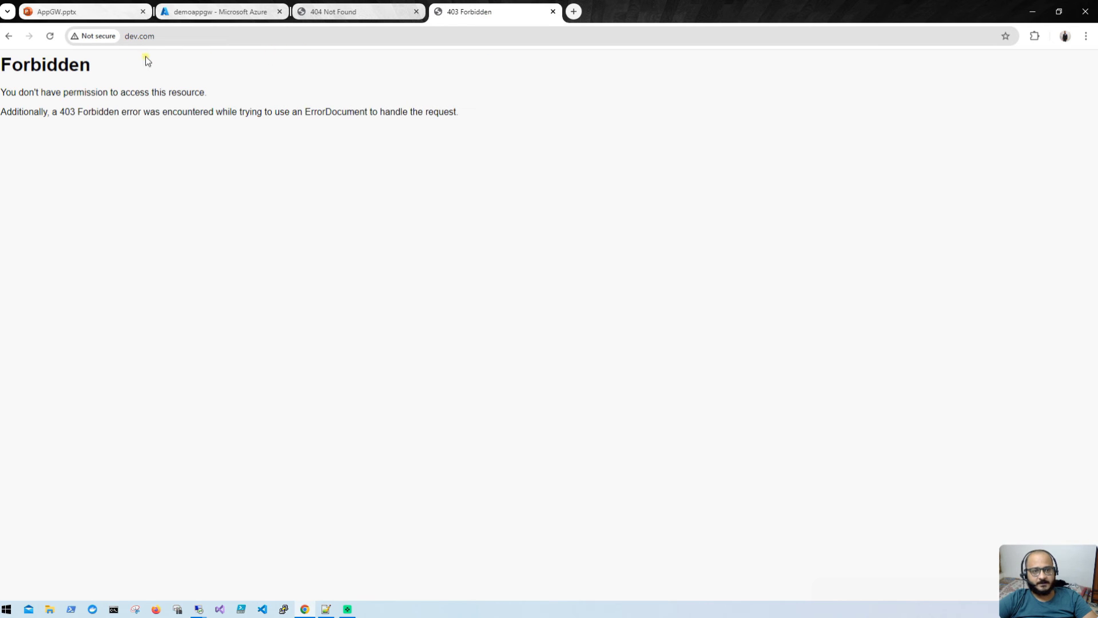
pyautogui.click(575, 12)
pyautogui.write('www')
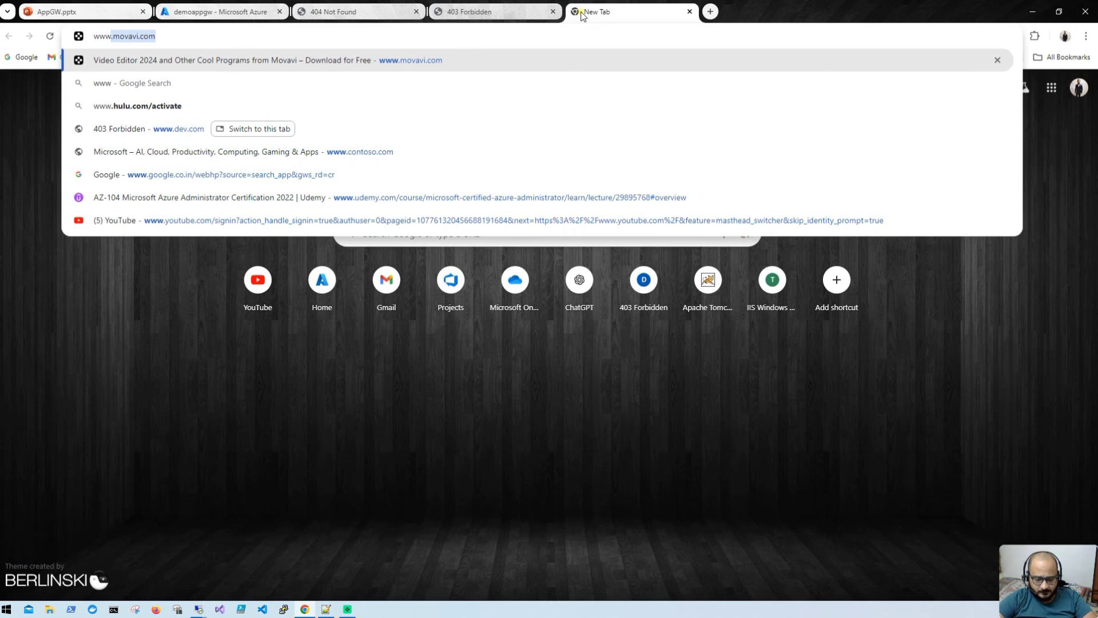
pyautogui.write('.test.com')
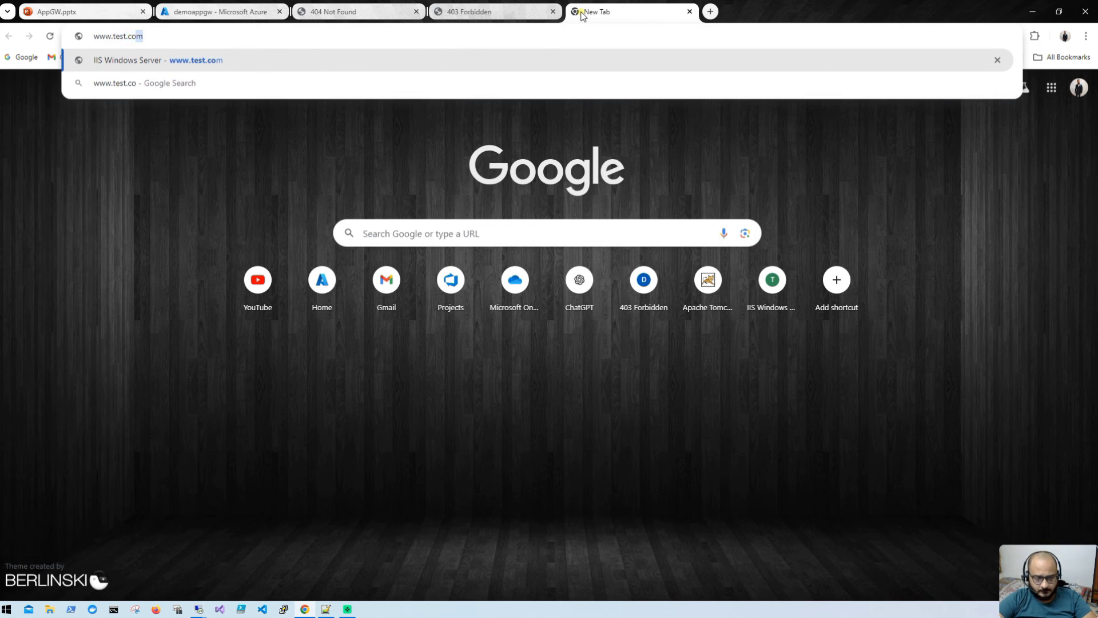
pyautogui.press('Return')
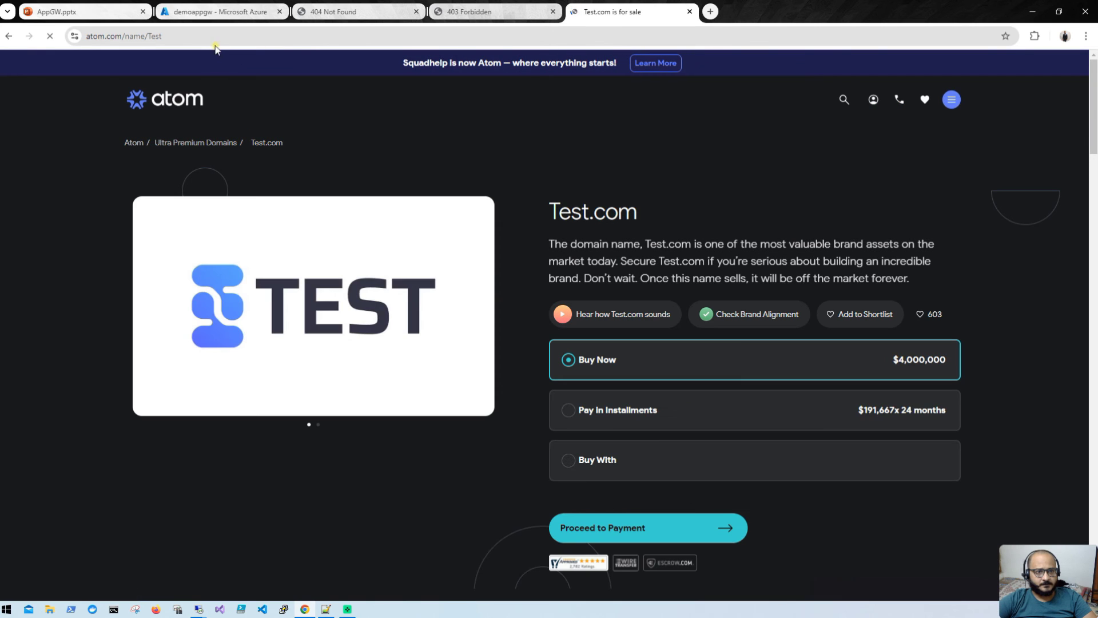
pyautogui.click(213, 36)
pyautogui.write('www.')
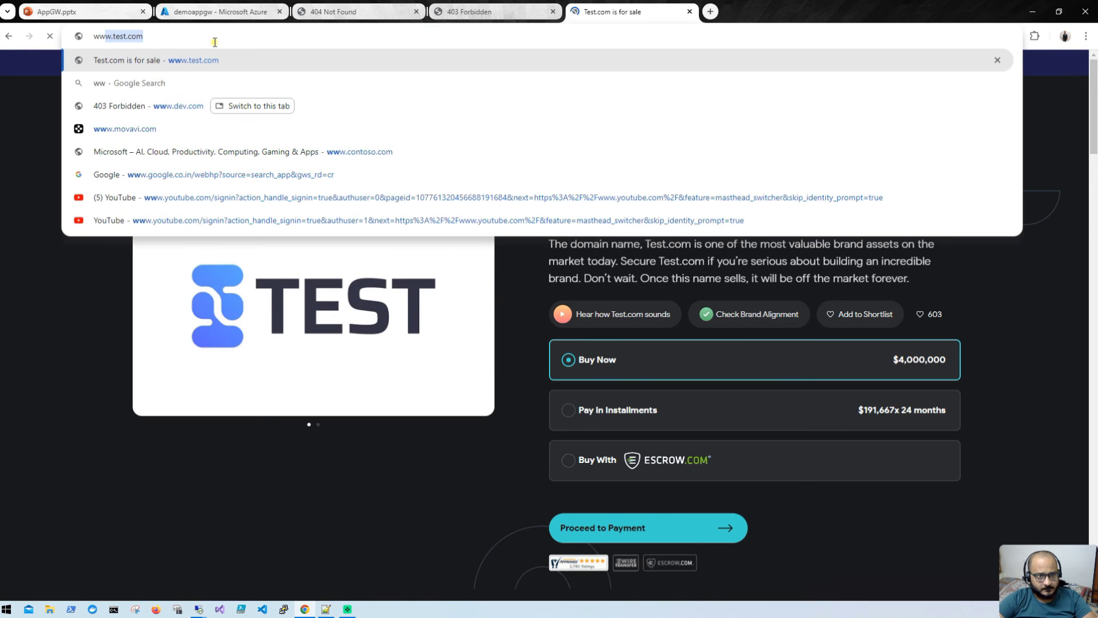
pyautogui.write('test.com')
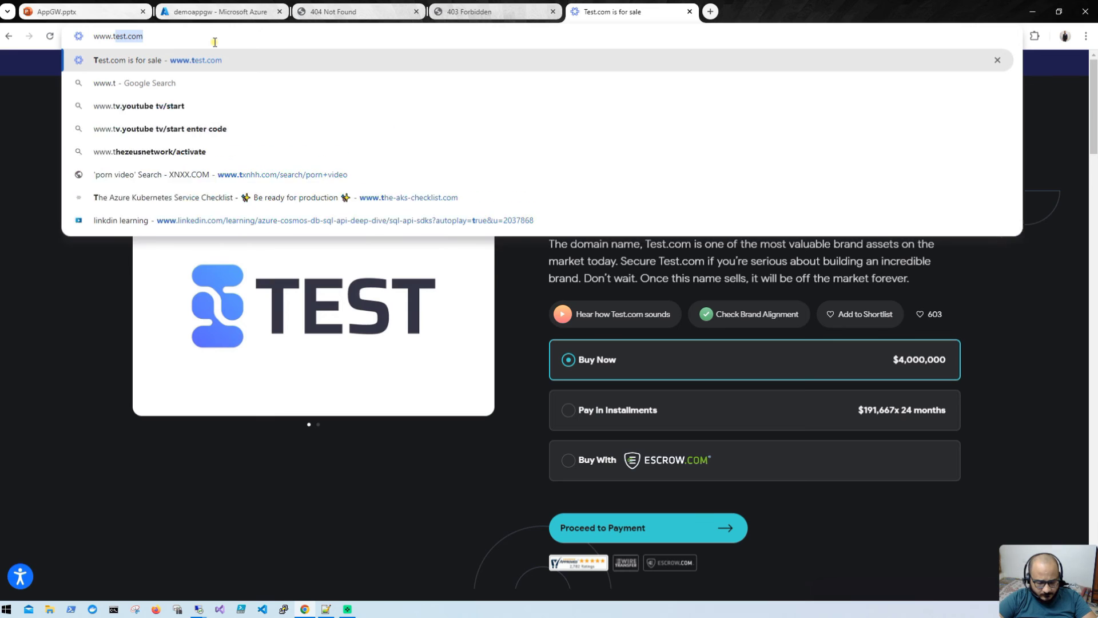
pyautogui.press('Return')
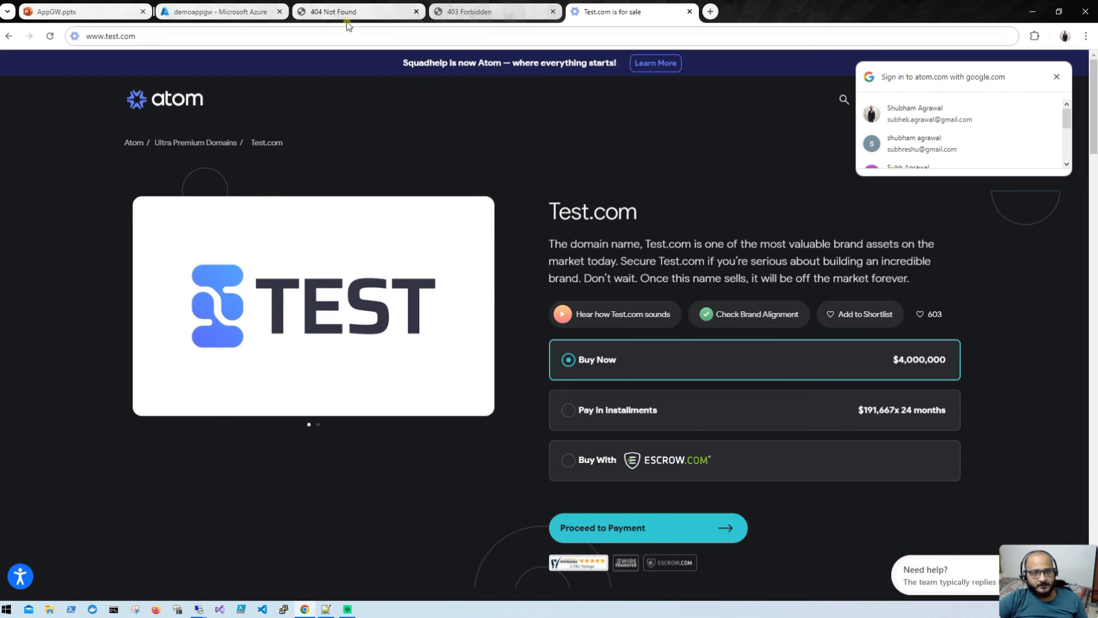
# Step: Return to the 404 page and bring the Notepad++ hosts file into view
pyautogui.click(251, 12)
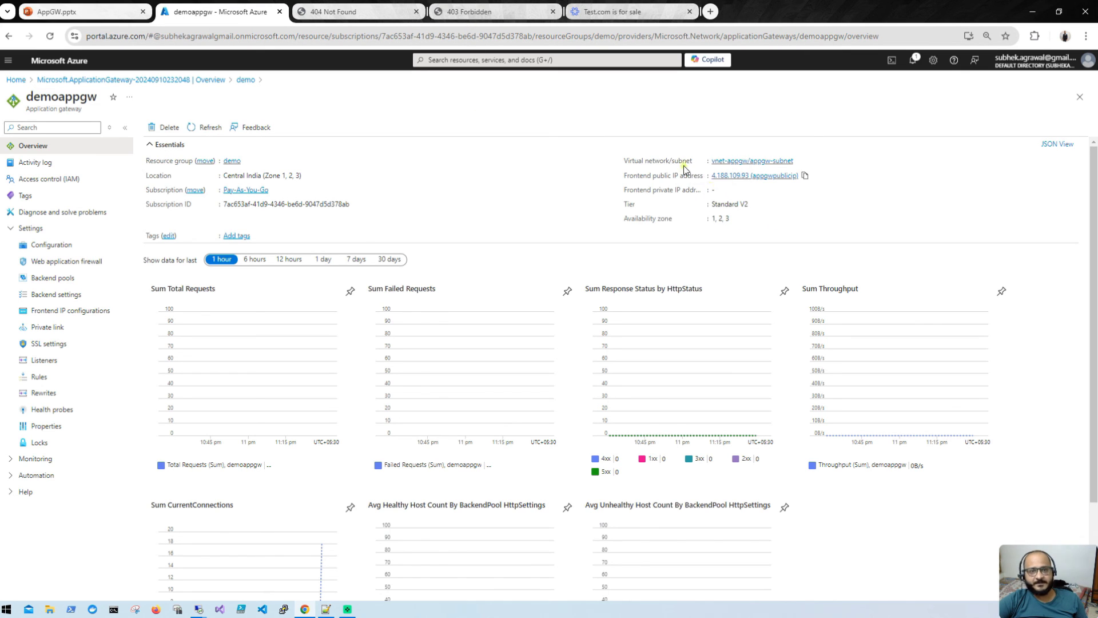
pyautogui.click(366, 13)
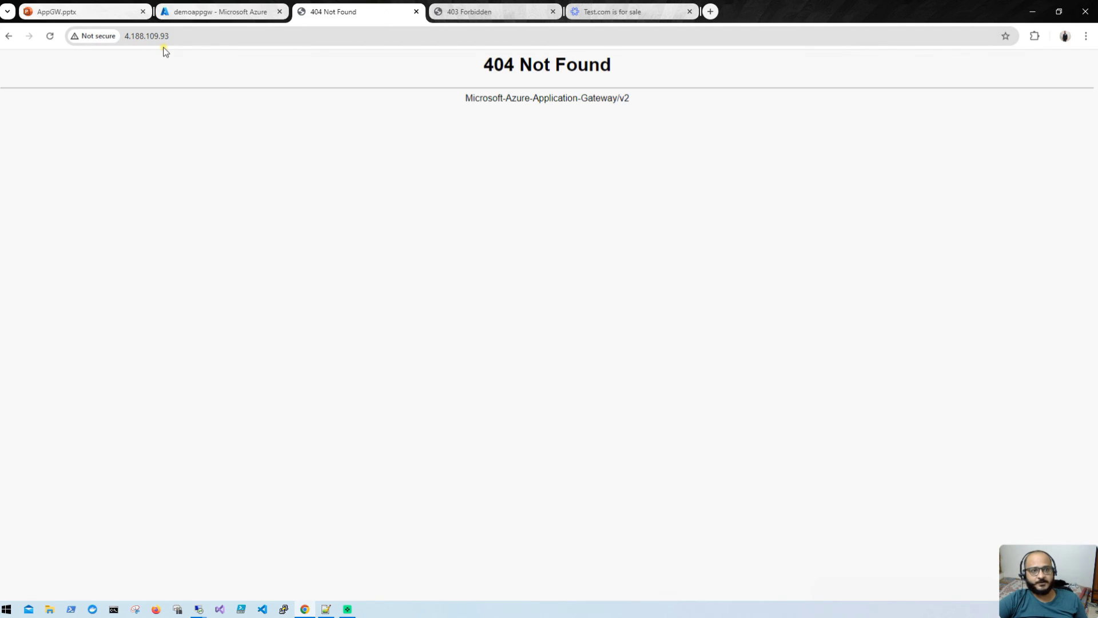
pyautogui.click(234, 39)
pyautogui.hotkey('ctrl', 'c')
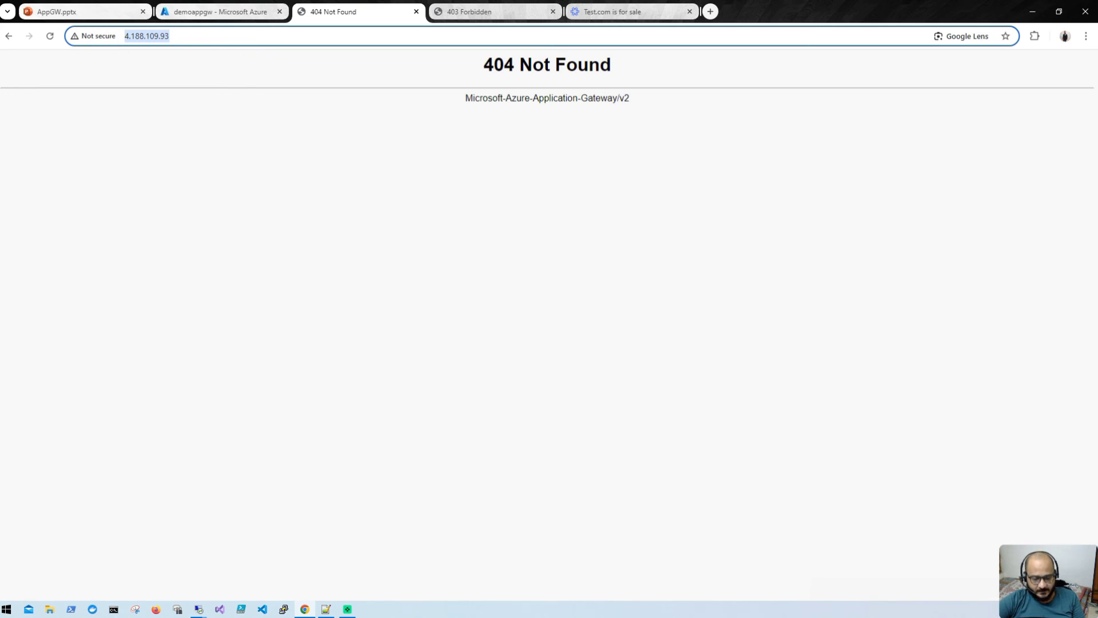
pyautogui.hotkey('alt', 'Tab')
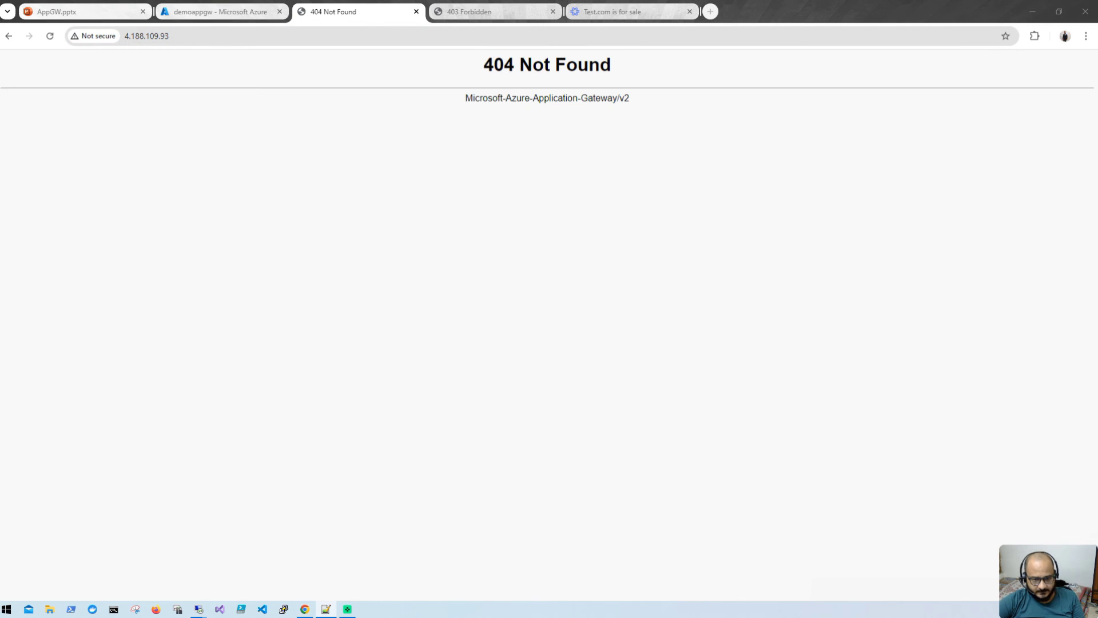
pyautogui.moveTo(1, 63); pyautogui.dragTo(588, 142)
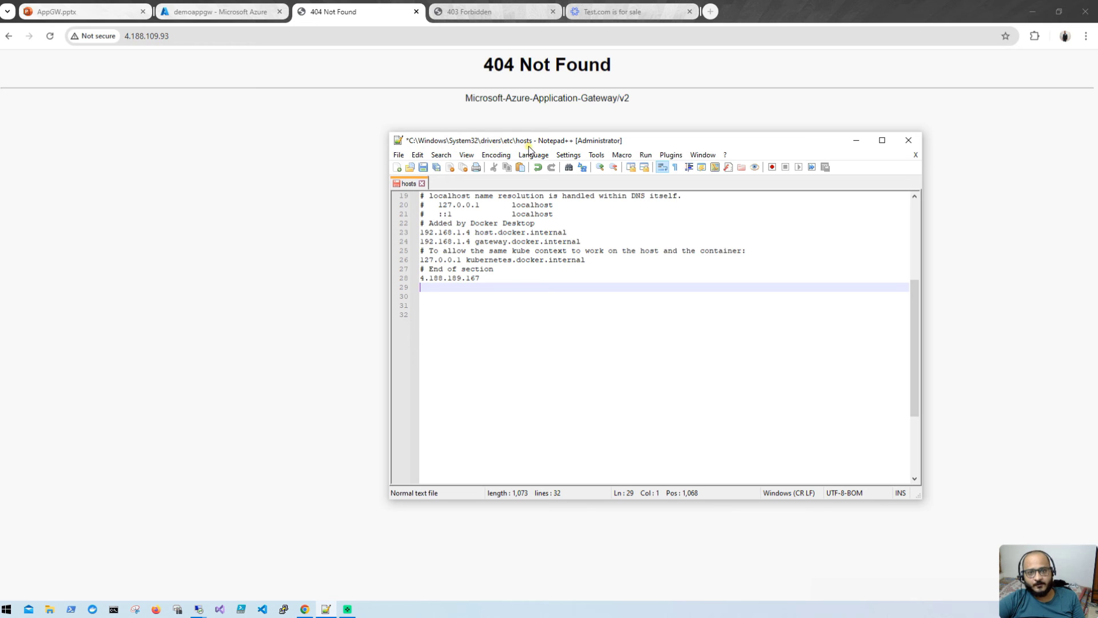
pyautogui.hotkey('ctrl', 'v')
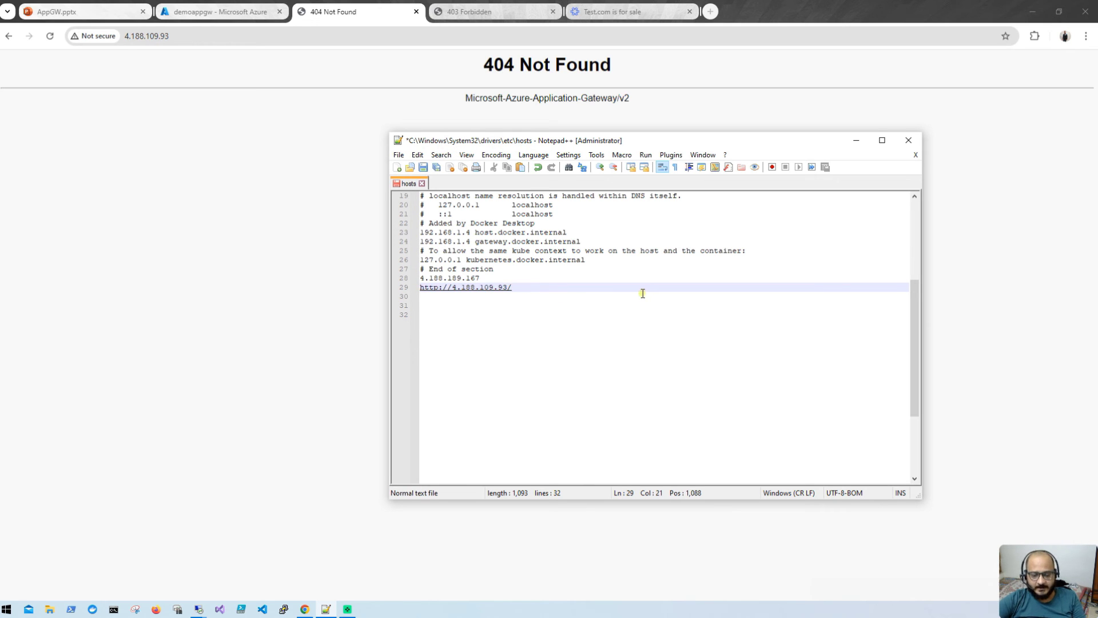
pyautogui.press('BackSpace')
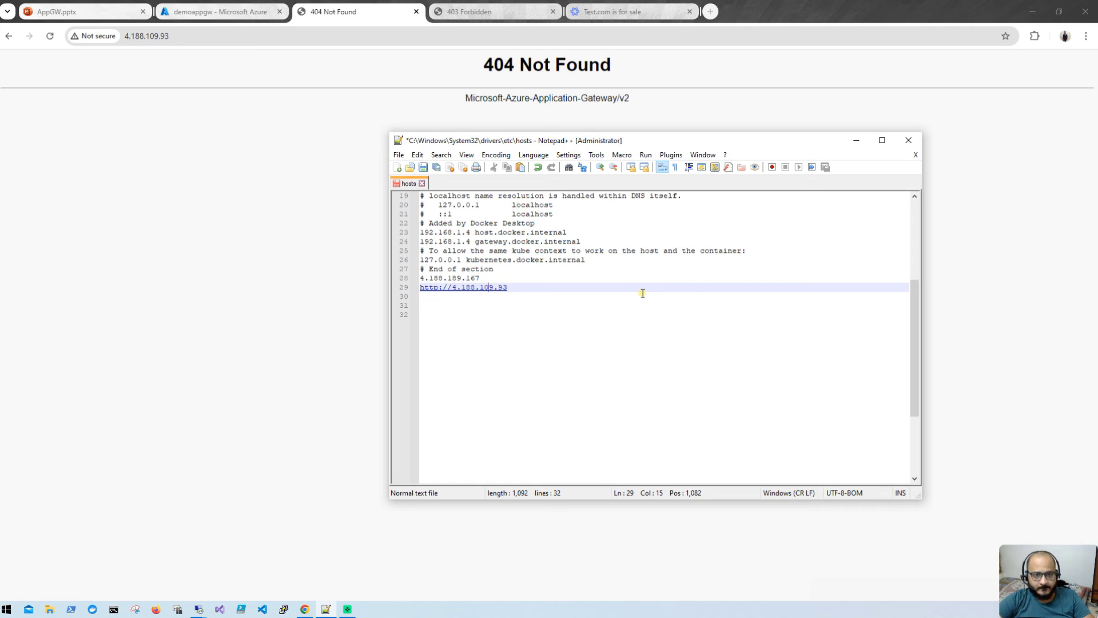
pyautogui.press('Left')
pyautogui.press('Left')
pyautogui.press('BackSpace')
pyautogui.press('BackSpace')
pyautogui.press('BackSpace')
pyautogui.press('BackSpace')
pyautogui.press('BackSpace')
pyautogui.press('BackSpace')
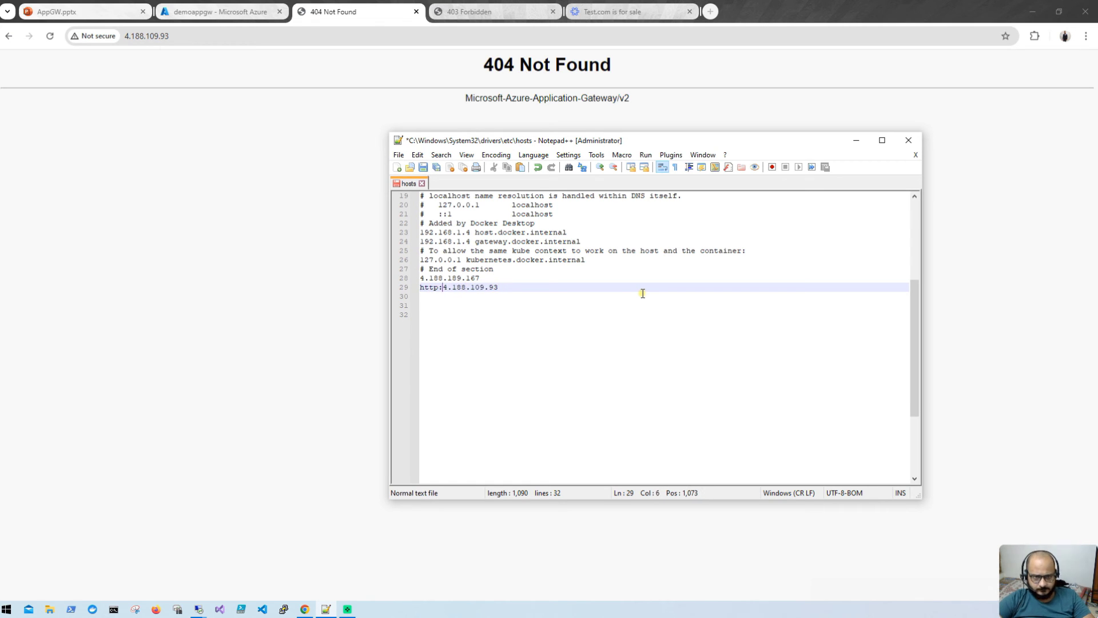
pyautogui.press('BackSpace')
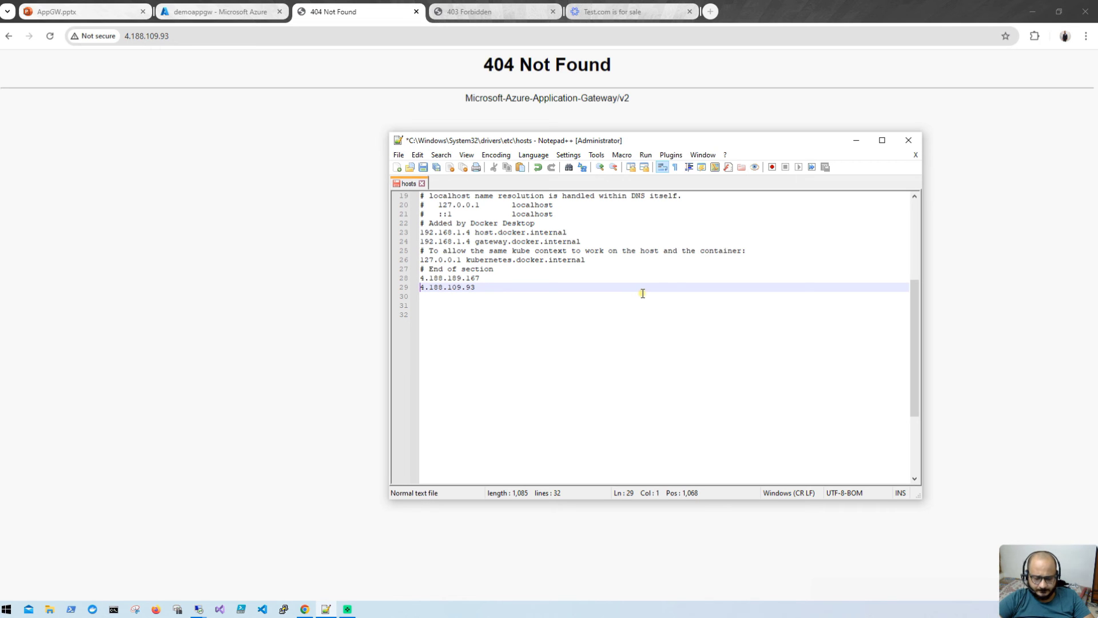
pyautogui.press('End')
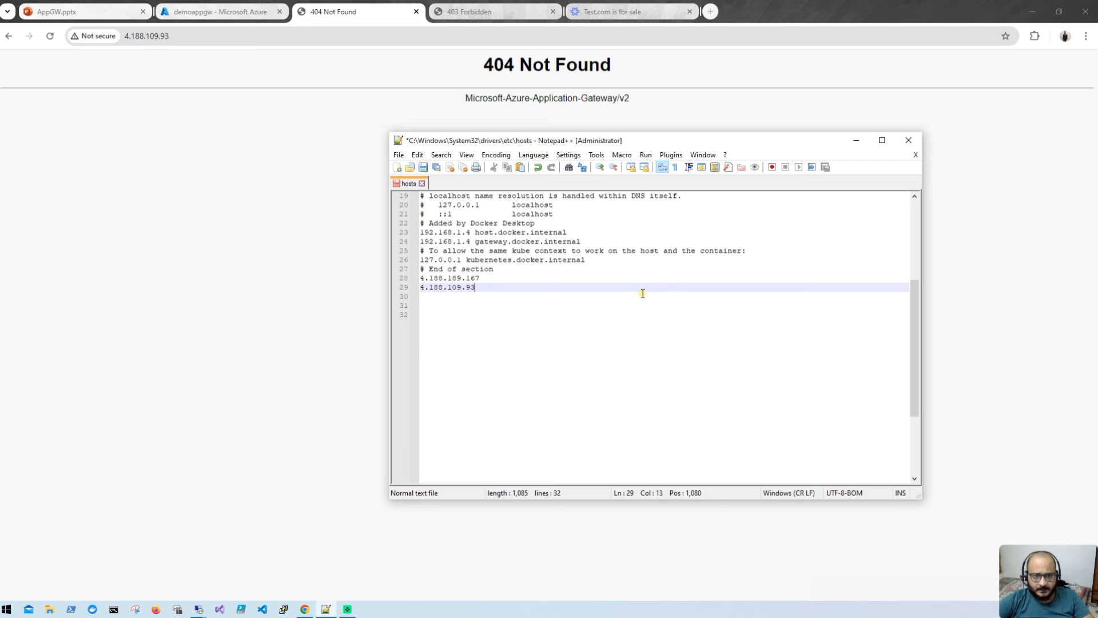
pyautogui.write('www')
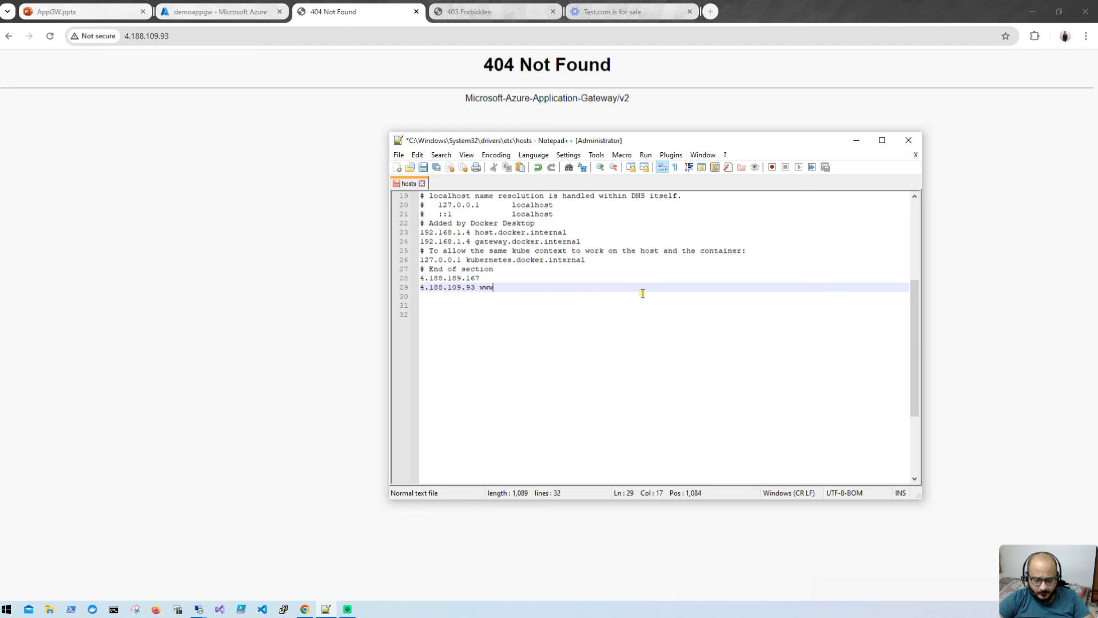
pyautogui.write('.dev.com')
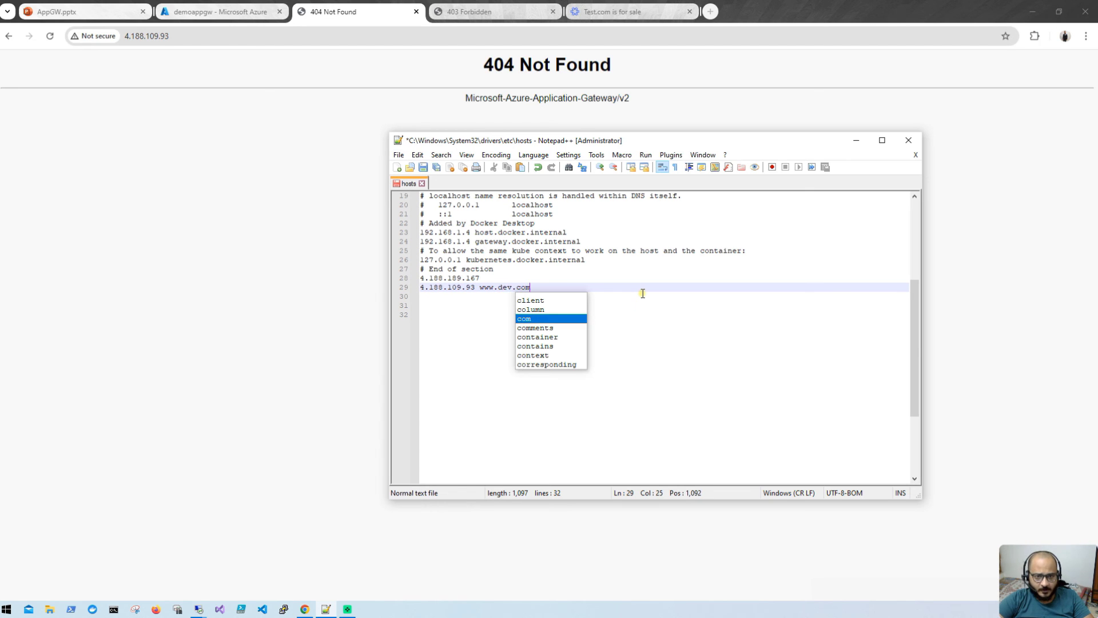
pyautogui.click(645, 295)
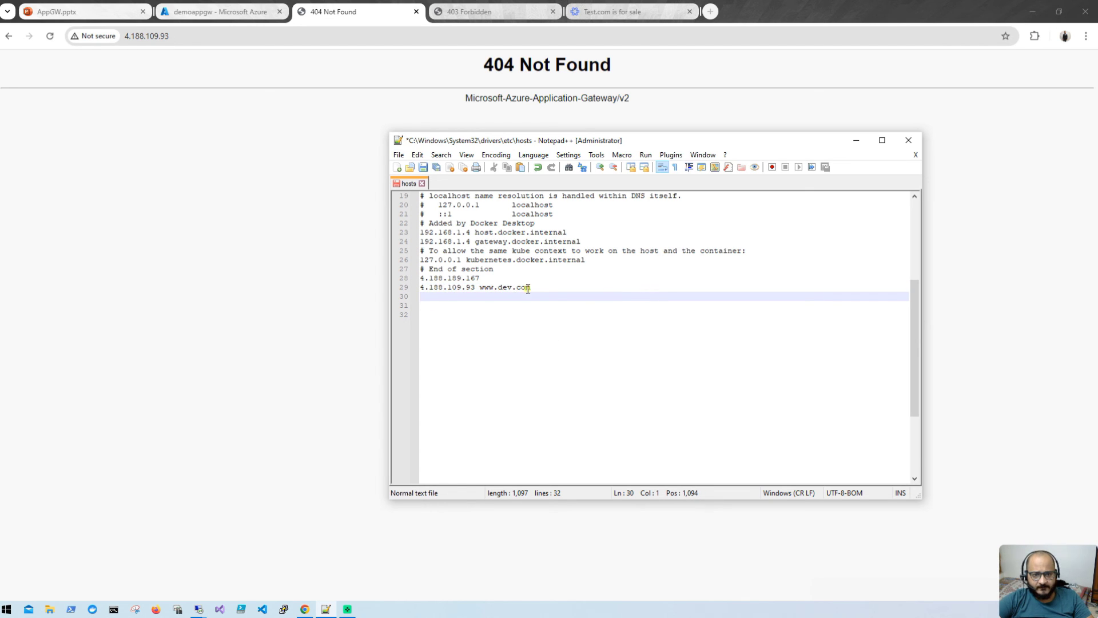
pyautogui.moveTo(543, 285); pyautogui.dragTo(413, 290)
pyautogui.hotkey('ctrl', 'c')
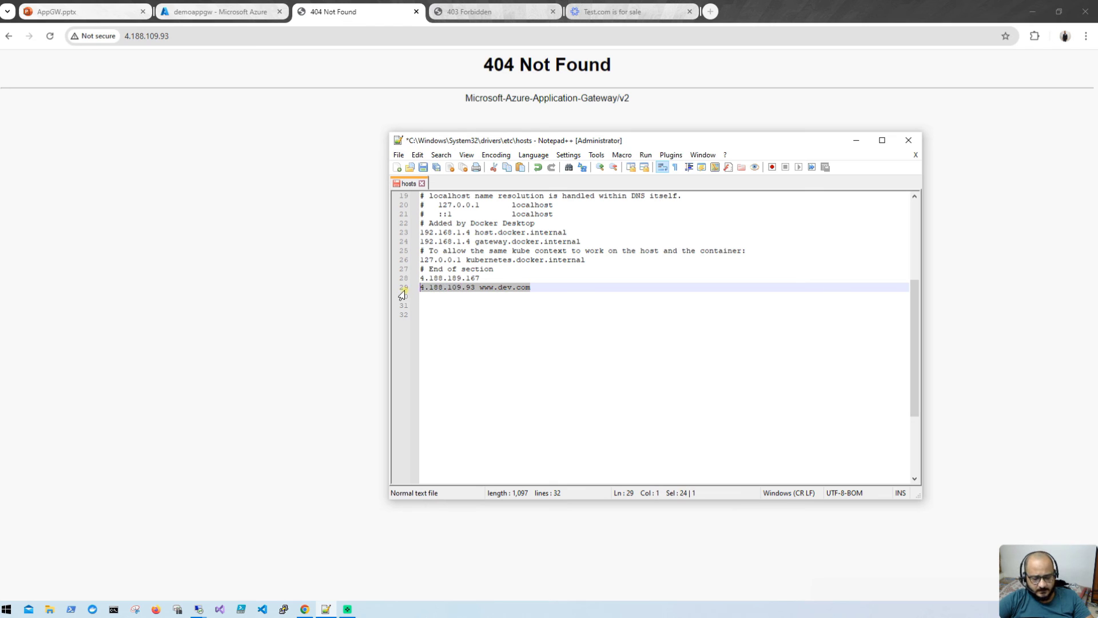
pyautogui.click(566, 297)
pyautogui.hotkey('ctrl', 'v')
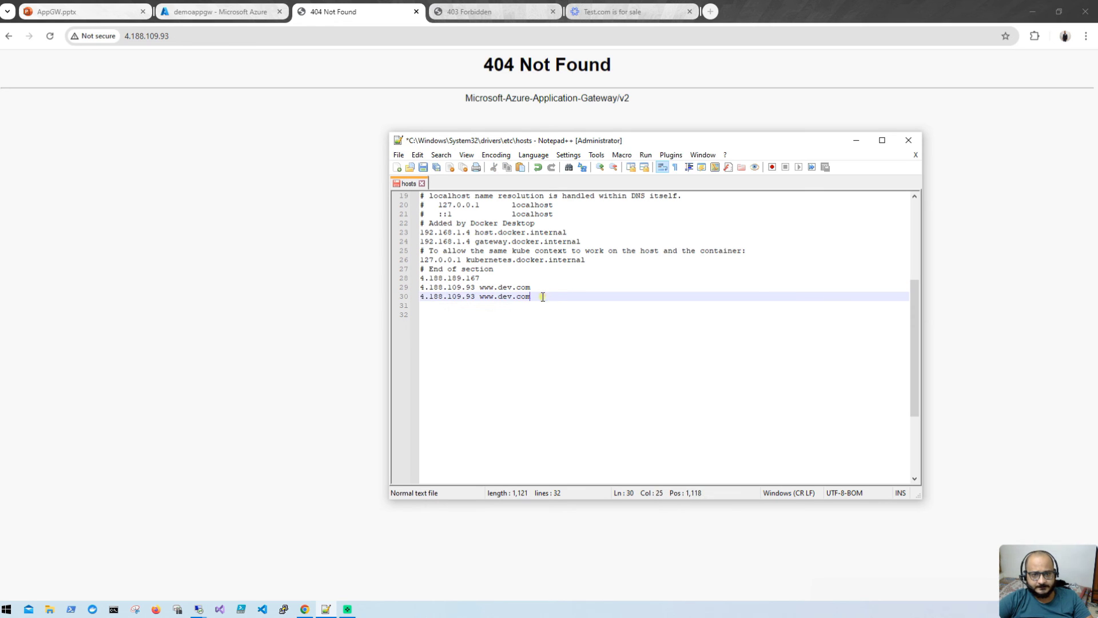
pyautogui.click(514, 296)
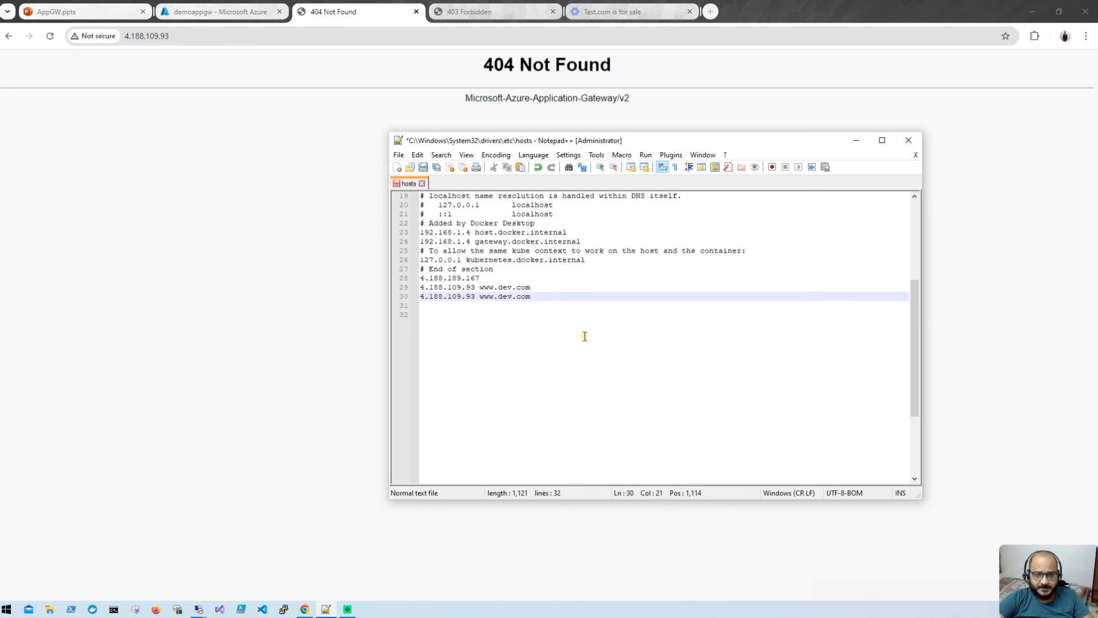
pyautogui.write('test')
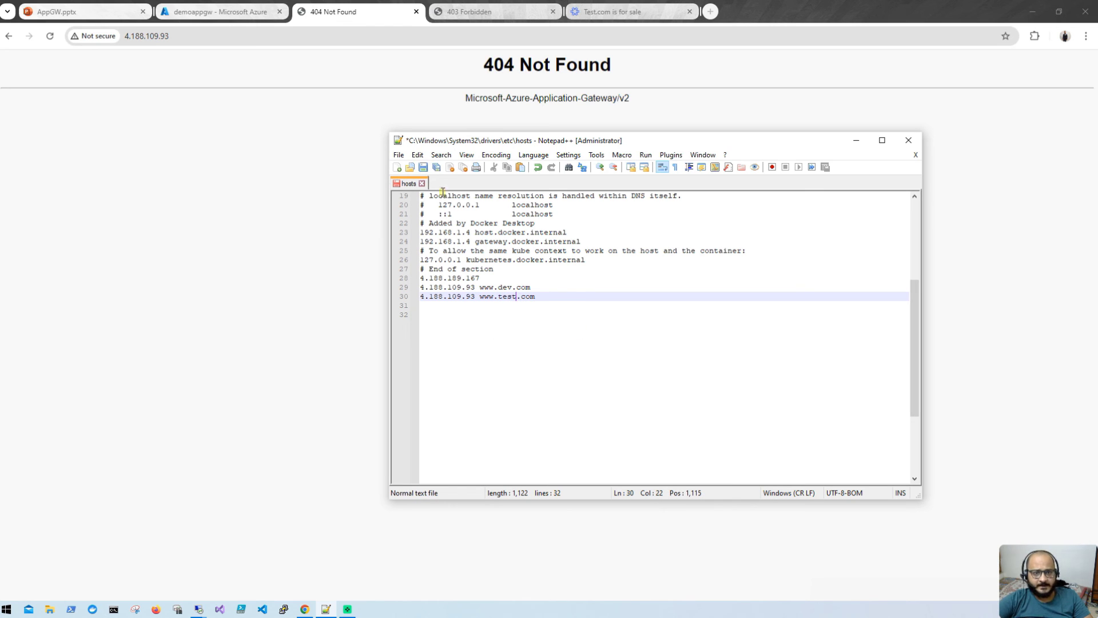
pyautogui.click(423, 168)
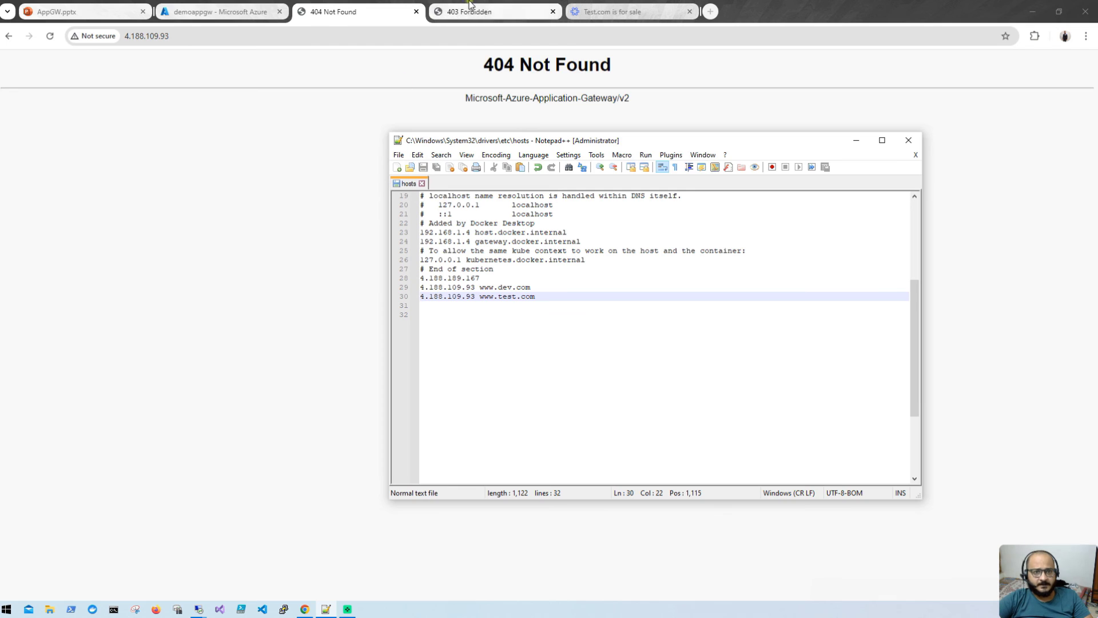
pyautogui.click(481, 11)
pyautogui.click(48, 37)
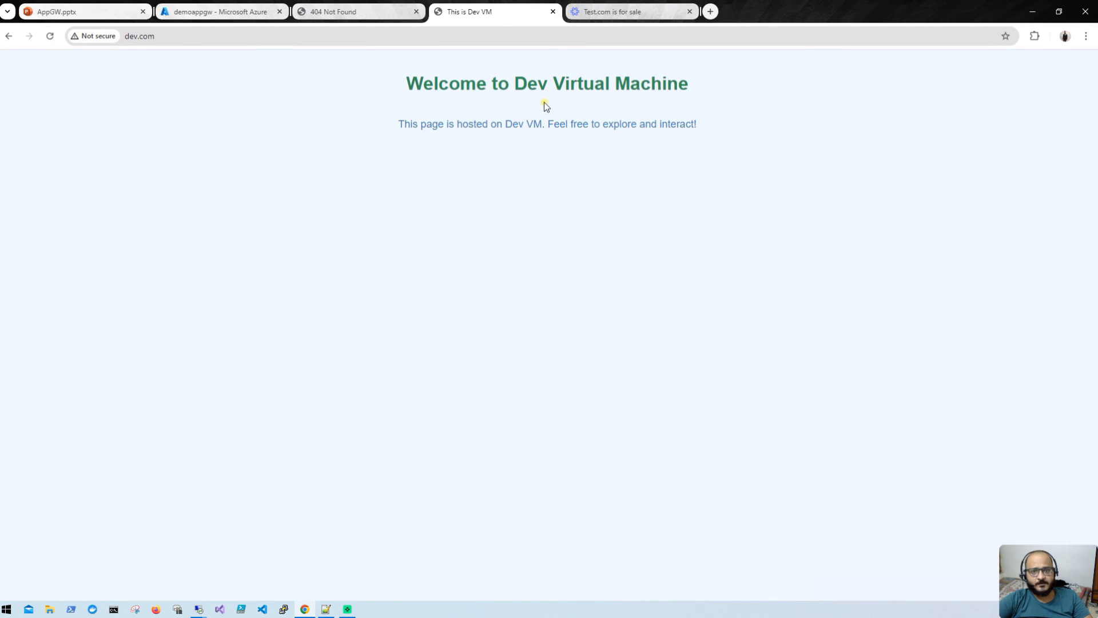
# Step: Reload the Test.com tab, still the for-sale page, then close it
pyautogui.click(619, 12)
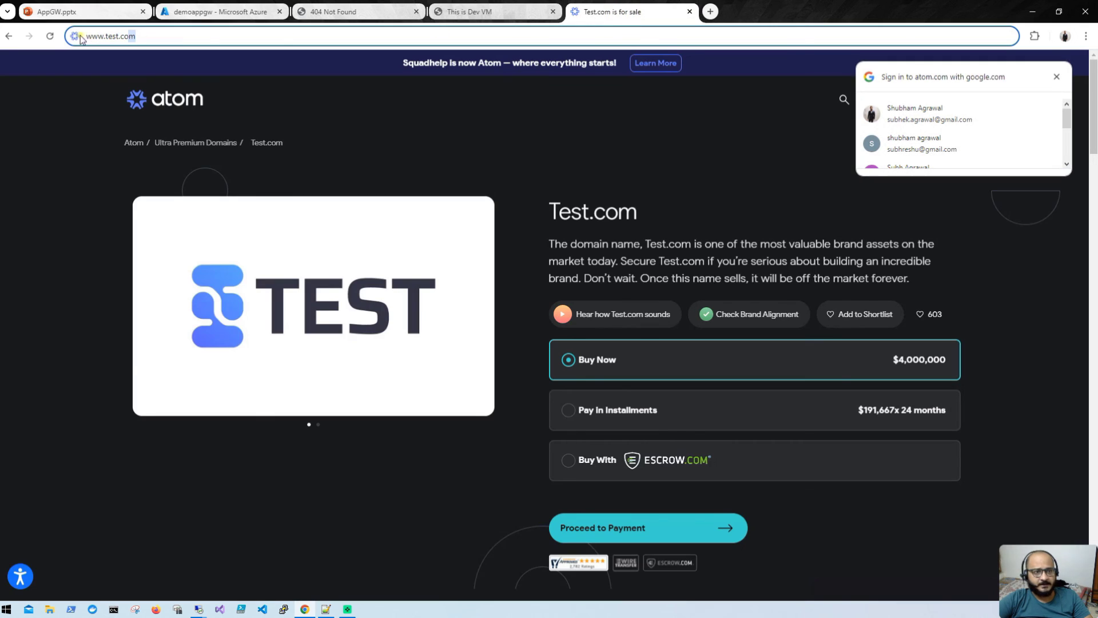
pyautogui.click(50, 38)
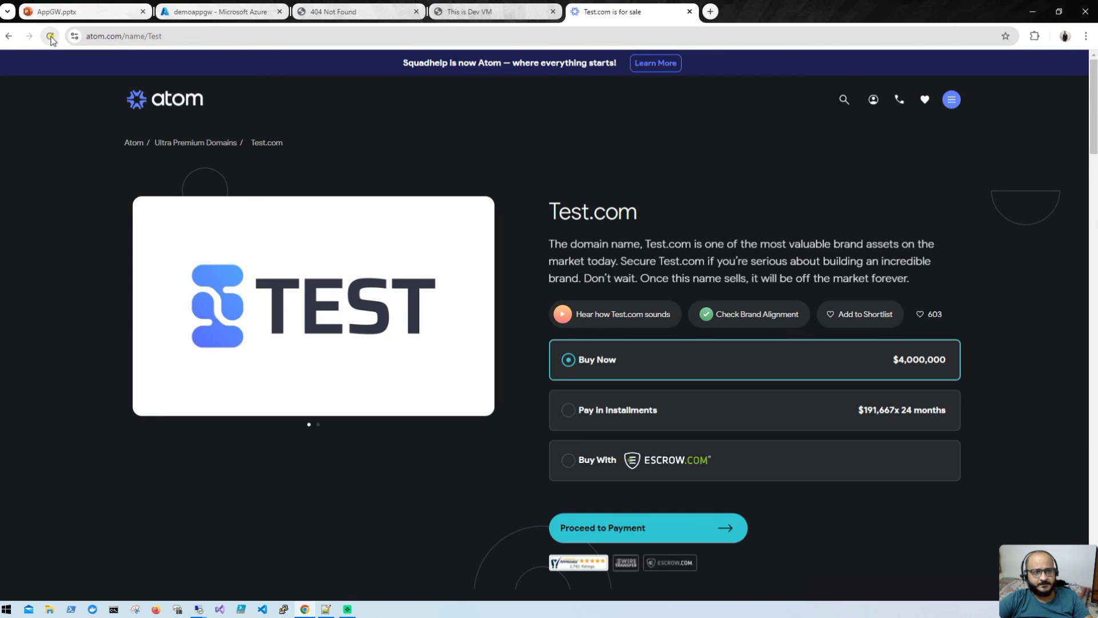
pyautogui.click(55, 37)
pyautogui.click(691, 11)
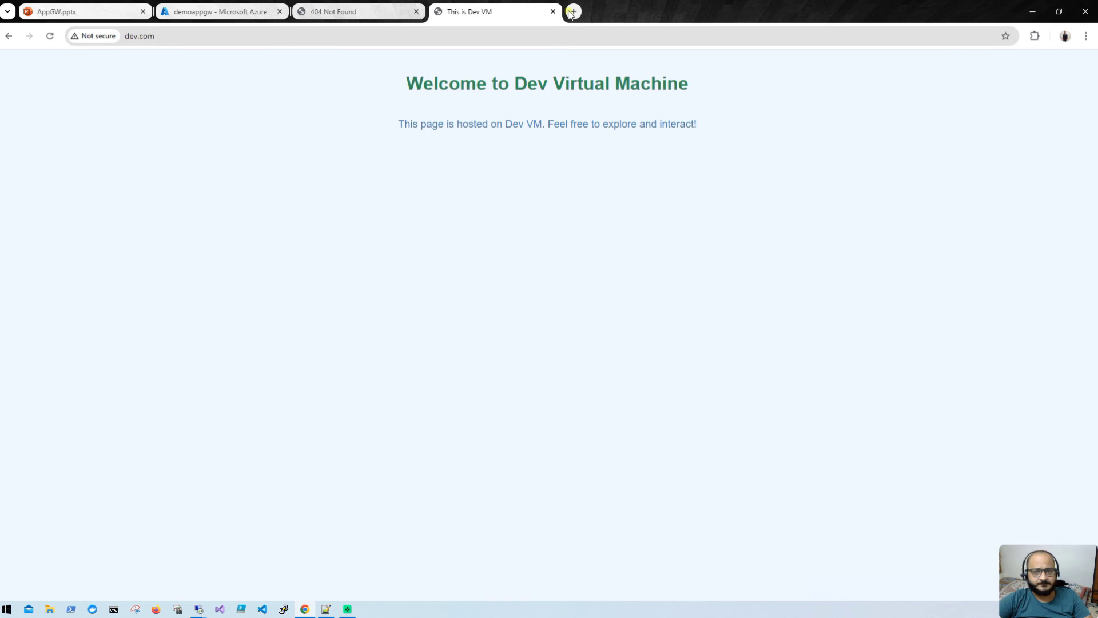
# Step: Load test.com in a fresh tab, then return to the demoappgw Azure tab
pyautogui.click(574, 11)
pyautogui.write('test.com')
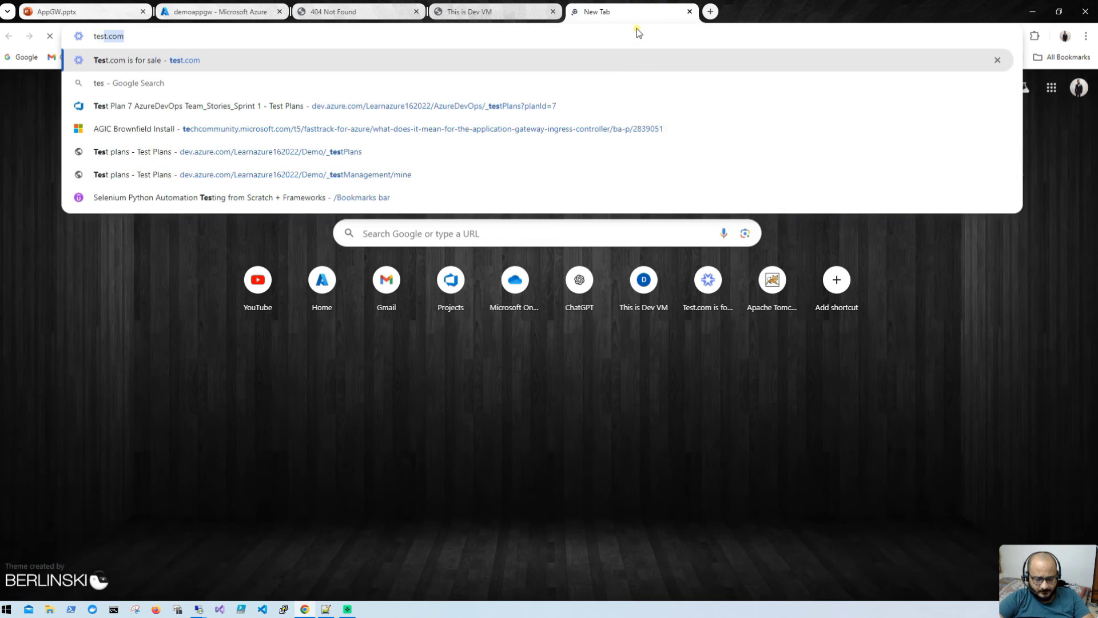
pyautogui.press('Return')
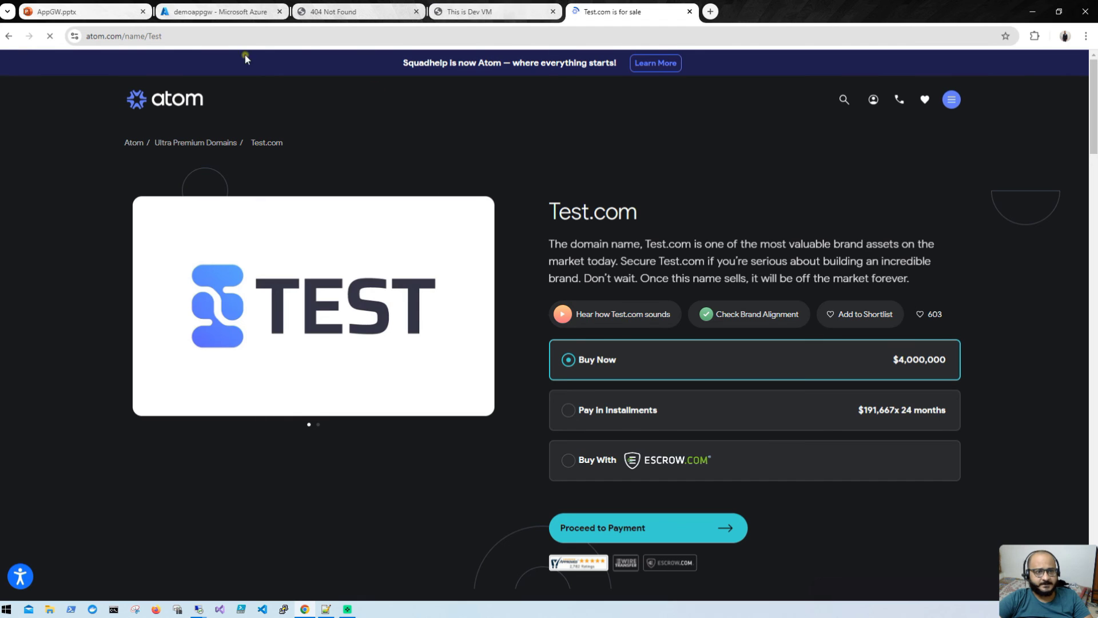
pyautogui.click(214, 11)
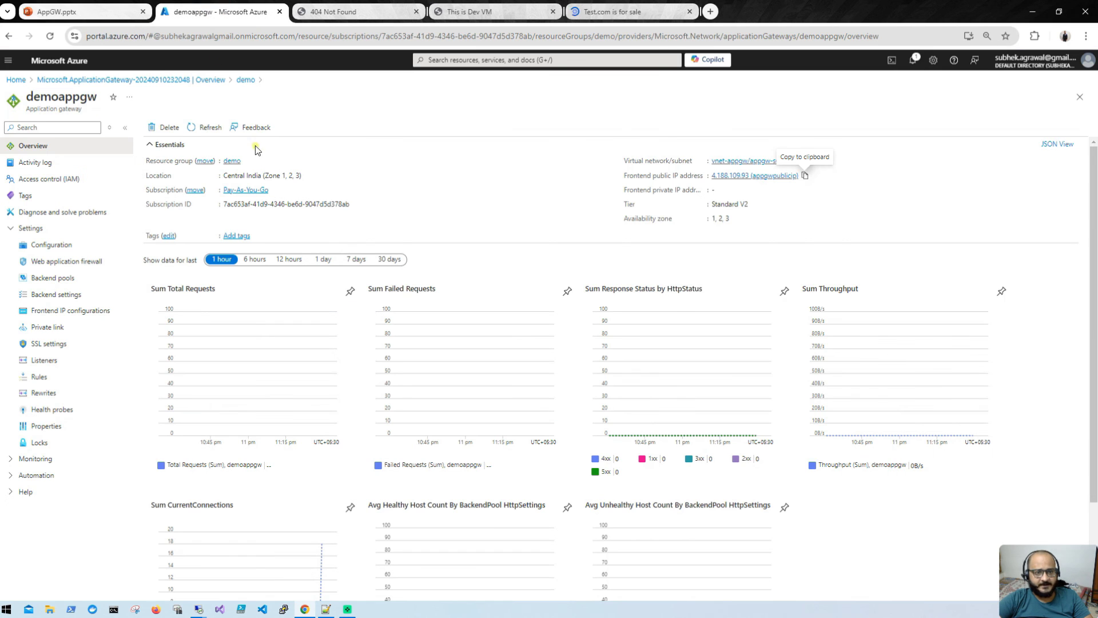
# Step: Inspect testrule's backend target test-bepool and listener testlsnr, then cancel without changes
pyautogui.click(50, 278)
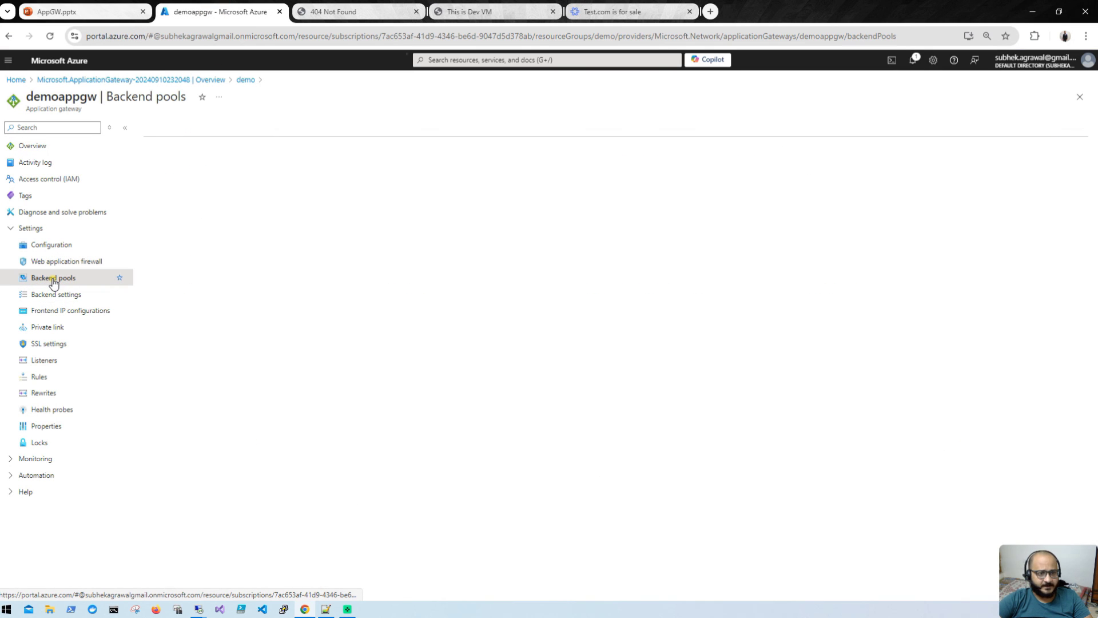
pyautogui.click(59, 378)
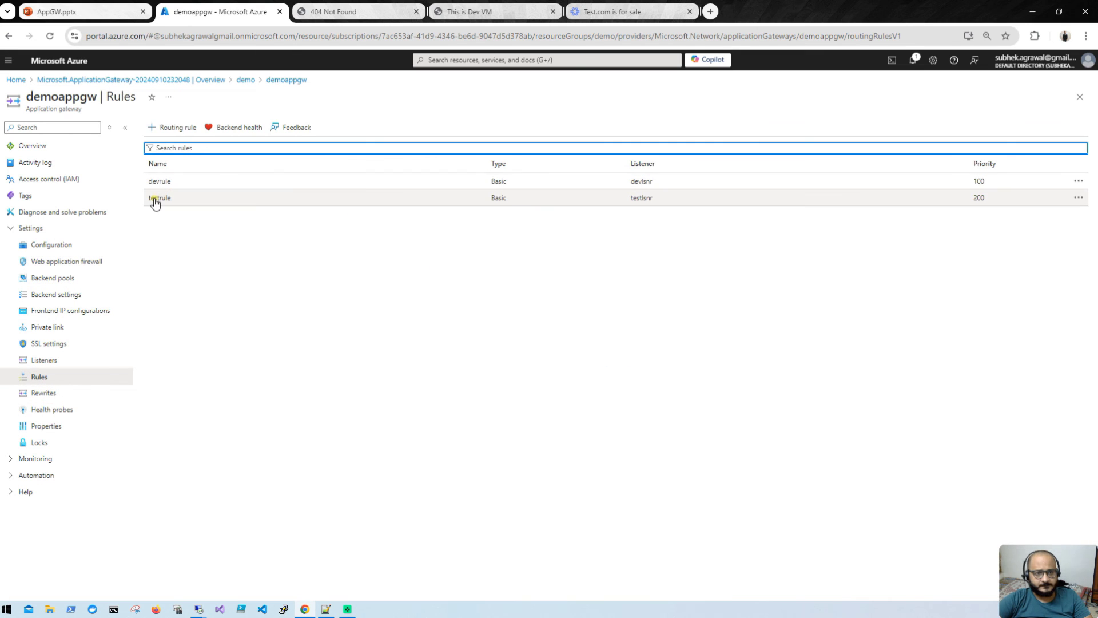
pyautogui.click(154, 198)
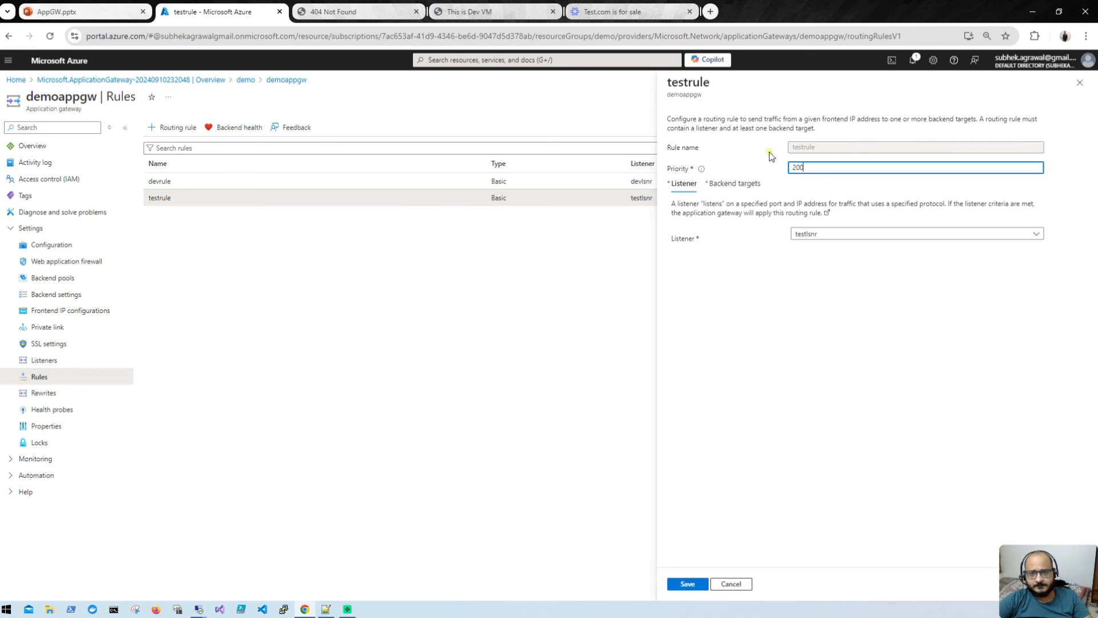
pyautogui.click(738, 184)
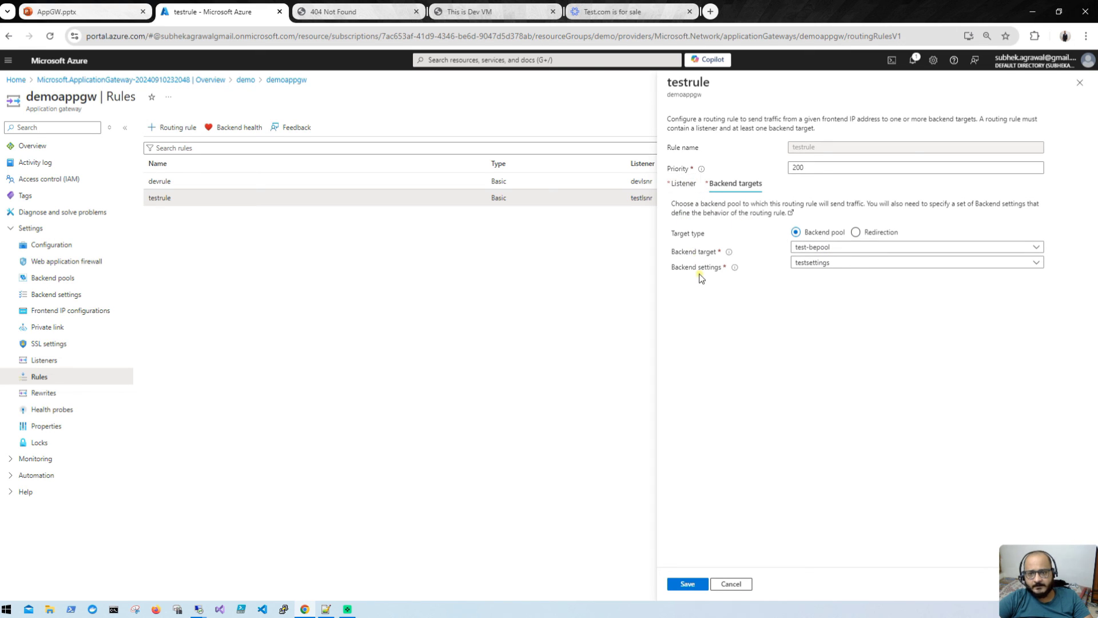
pyautogui.click(689, 185)
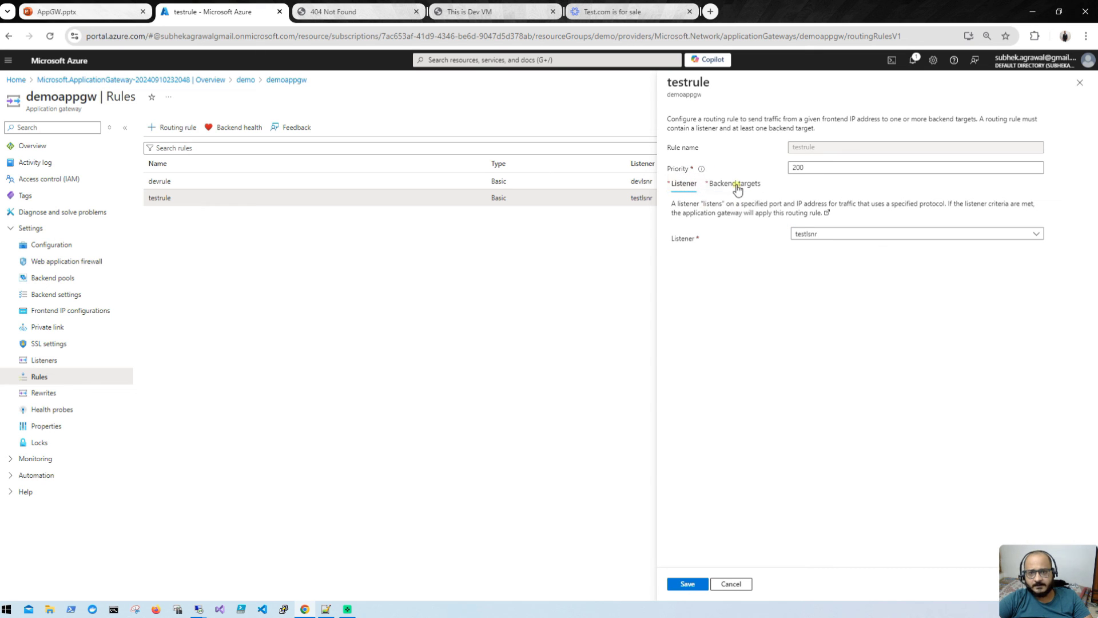
pyautogui.click(730, 583)
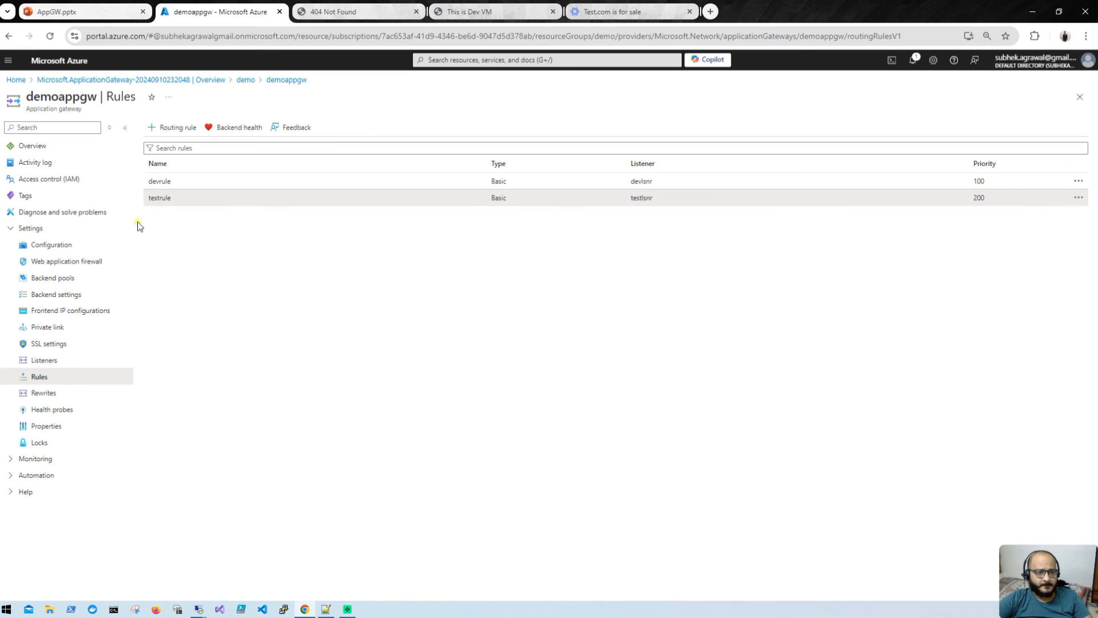
pyautogui.click(59, 292)
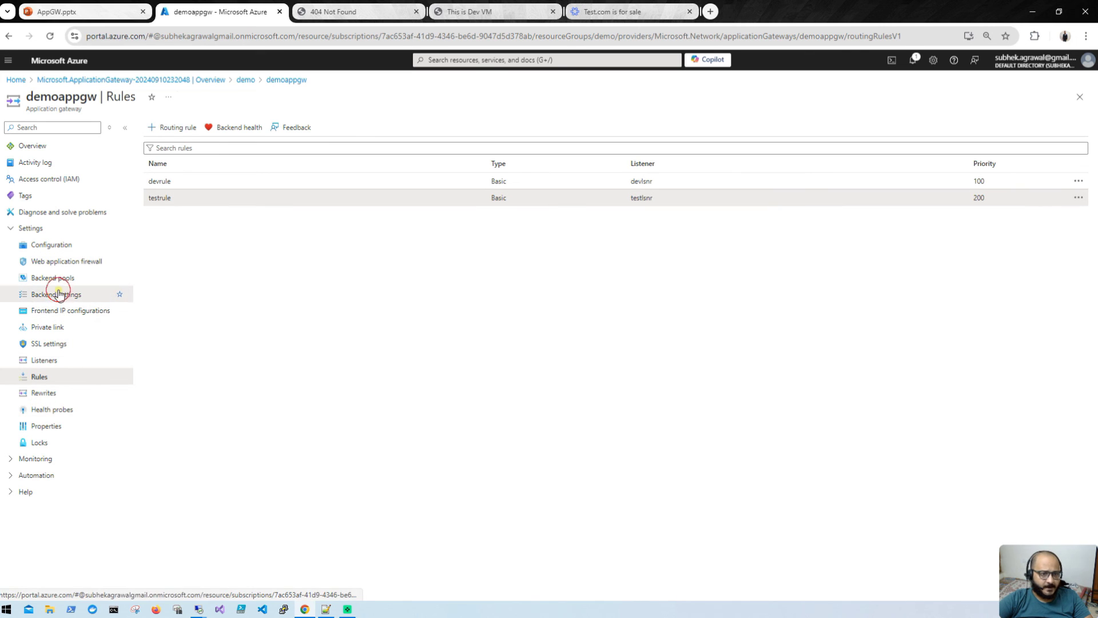
pyautogui.click(216, 205)
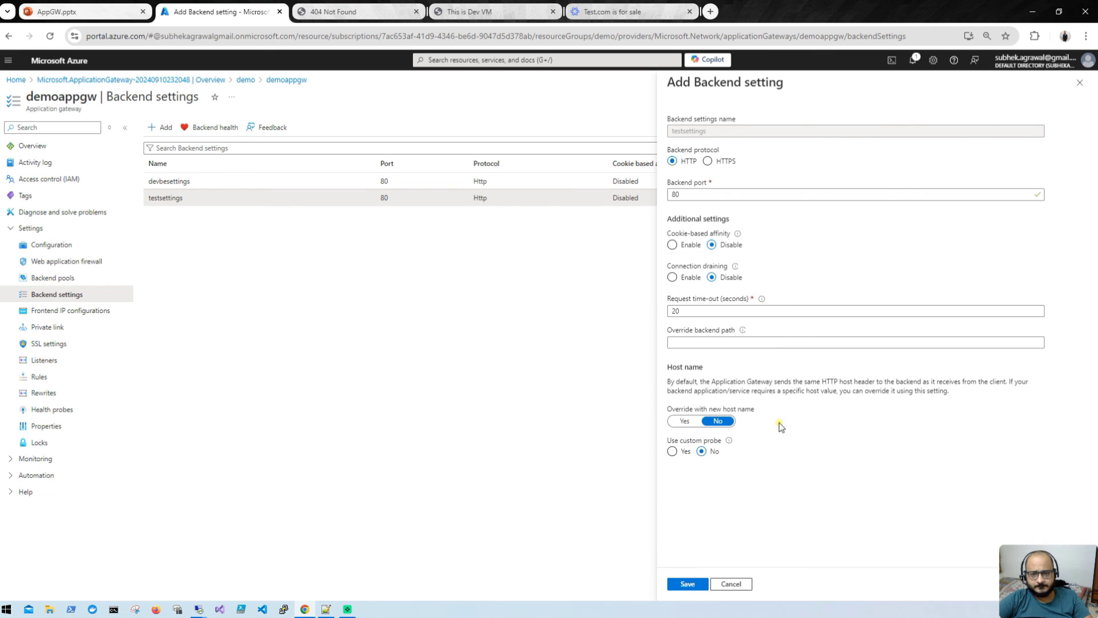
pyautogui.click(732, 584)
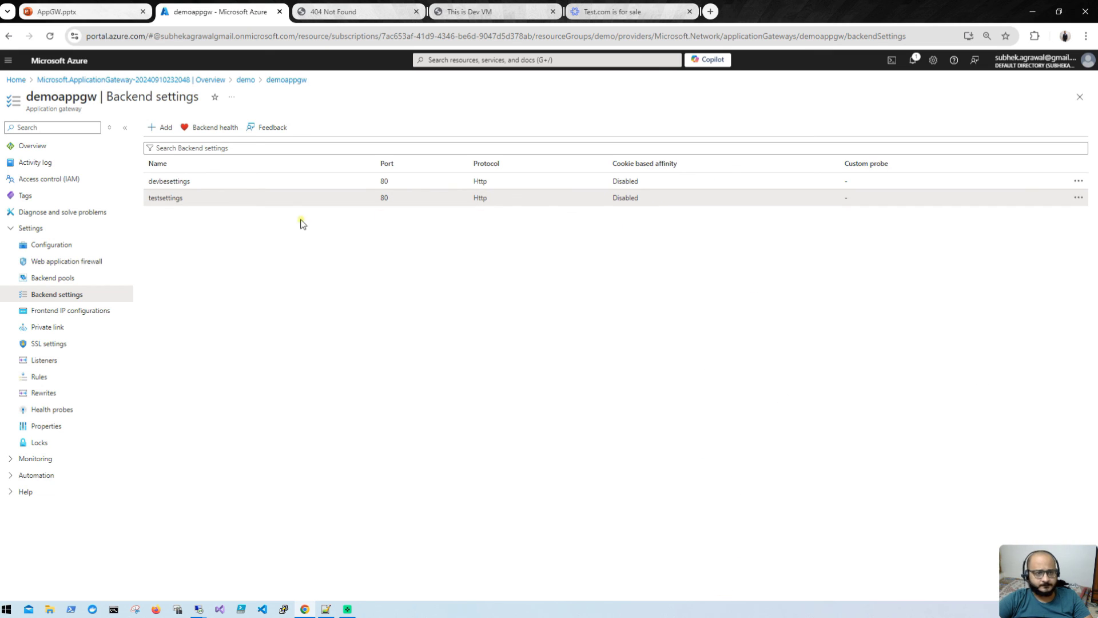
pyautogui.click(69, 362)
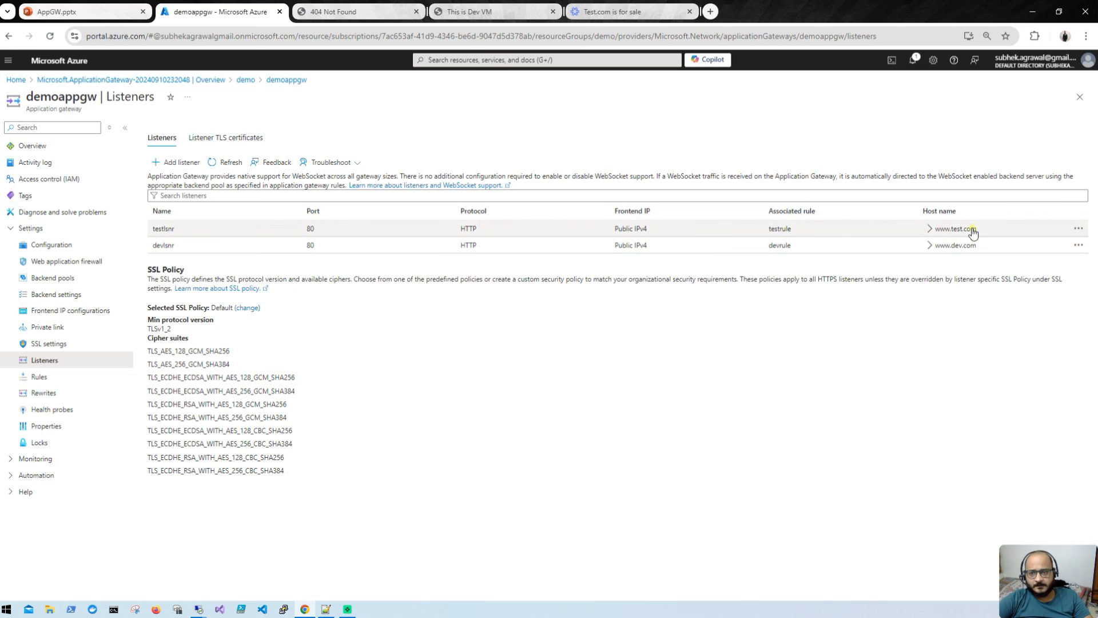
pyautogui.click(929, 228)
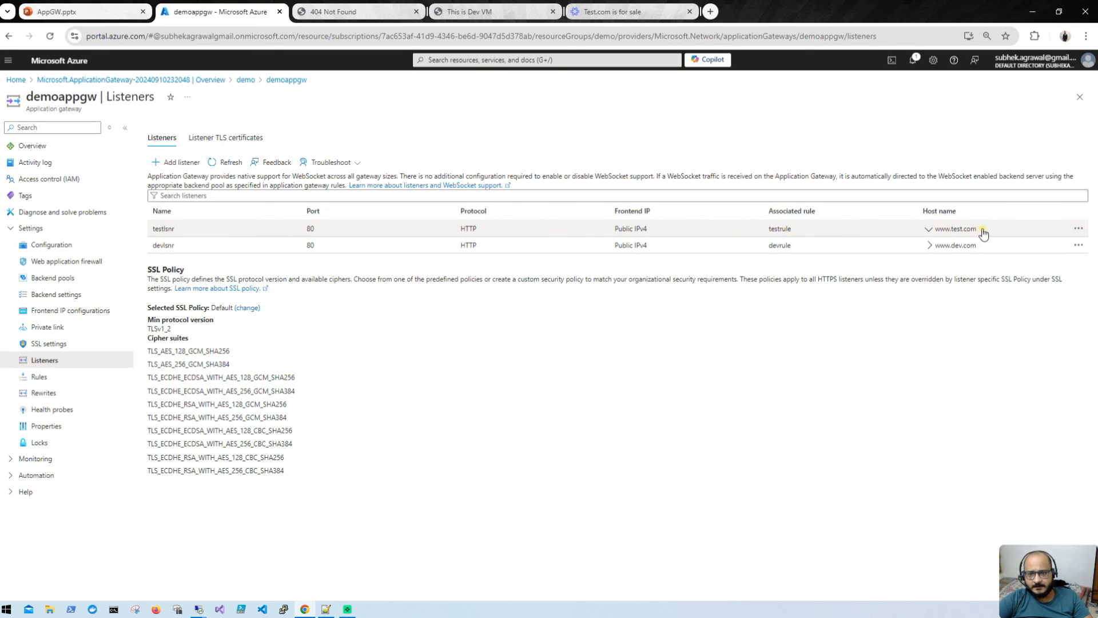
pyautogui.moveTo(979, 232); pyautogui.dragTo(936, 235)
pyautogui.hotkey('ctrl', 'c')
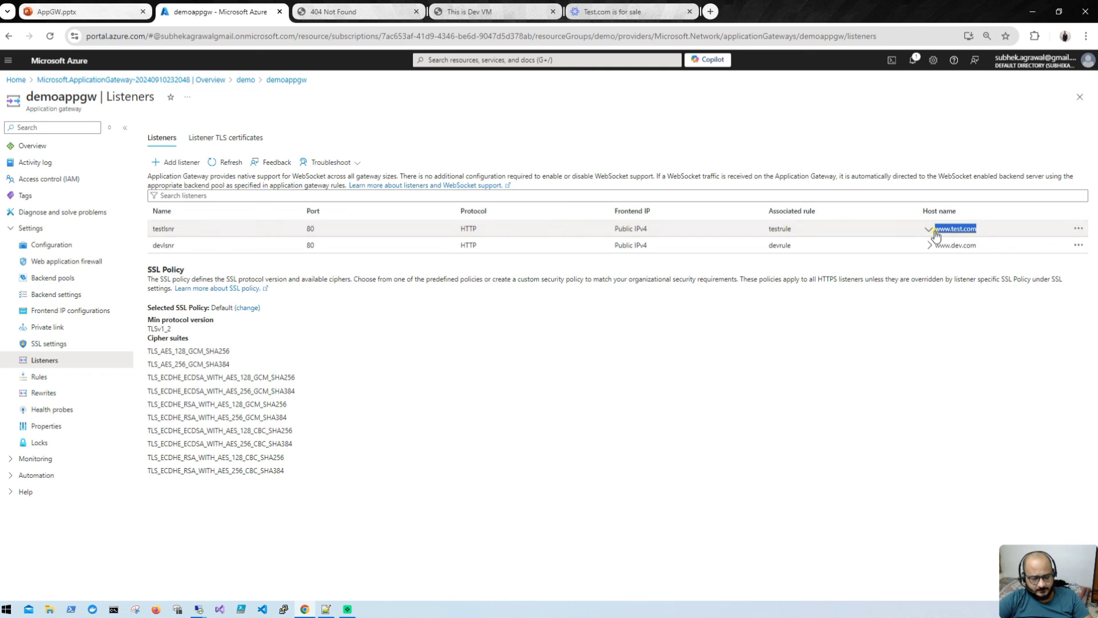
pyautogui.click(658, 11)
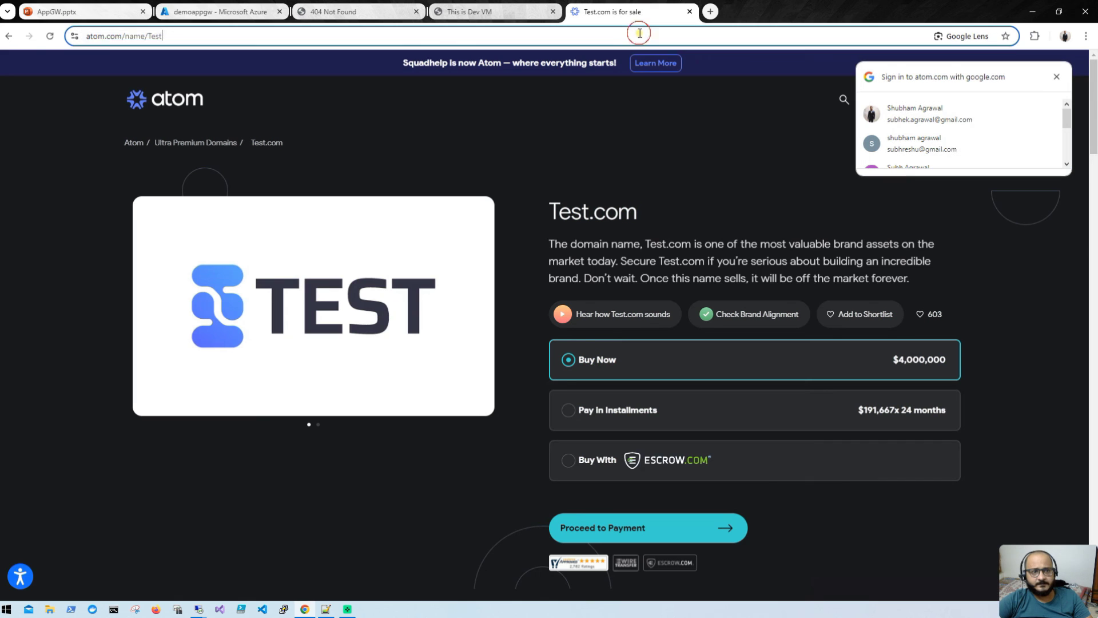
pyautogui.click(642, 35)
pyautogui.hotkey('ctrl', 'v')
pyautogui.press('Return')
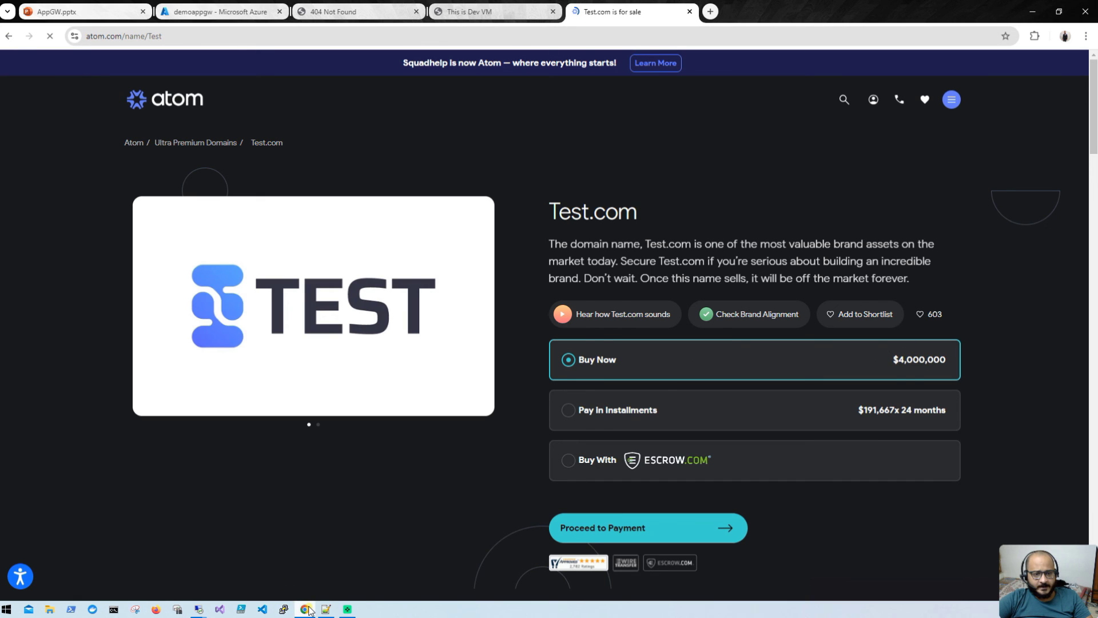
pyautogui.moveTo(308, 611); pyautogui.dragTo(301, 527)
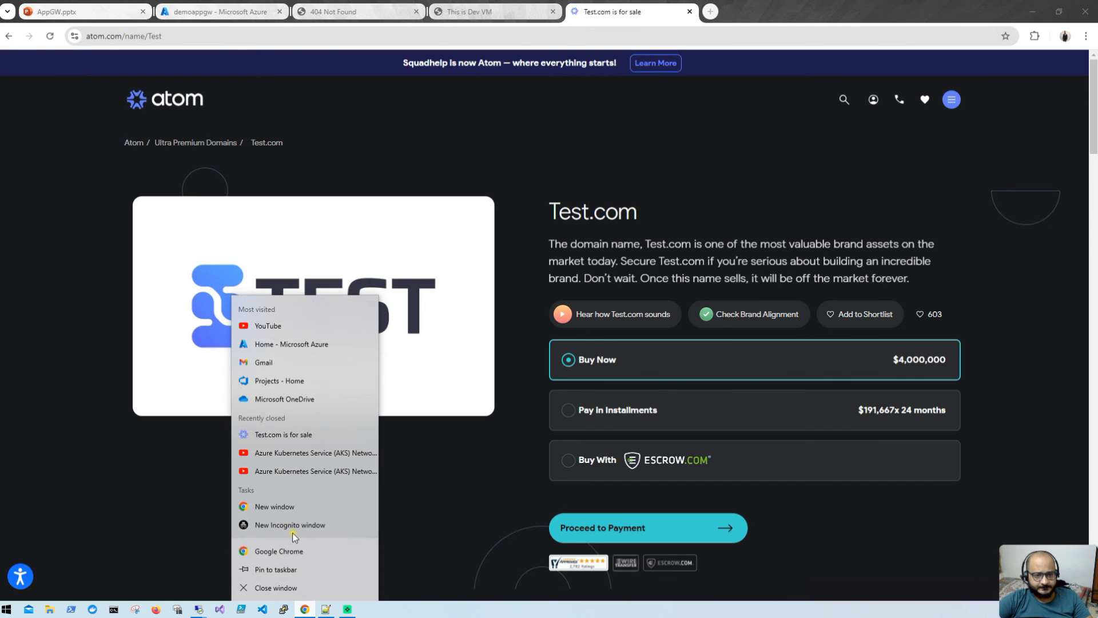
pyautogui.click(294, 526)
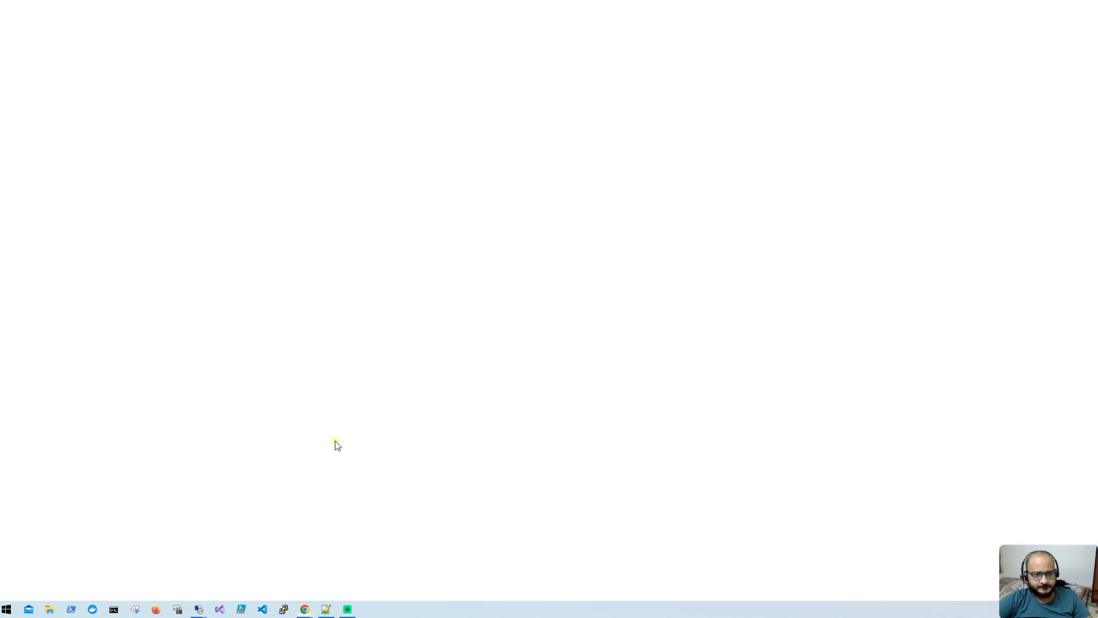
pyautogui.hotkey('ctrl', 'v')
pyautogui.press('Return')
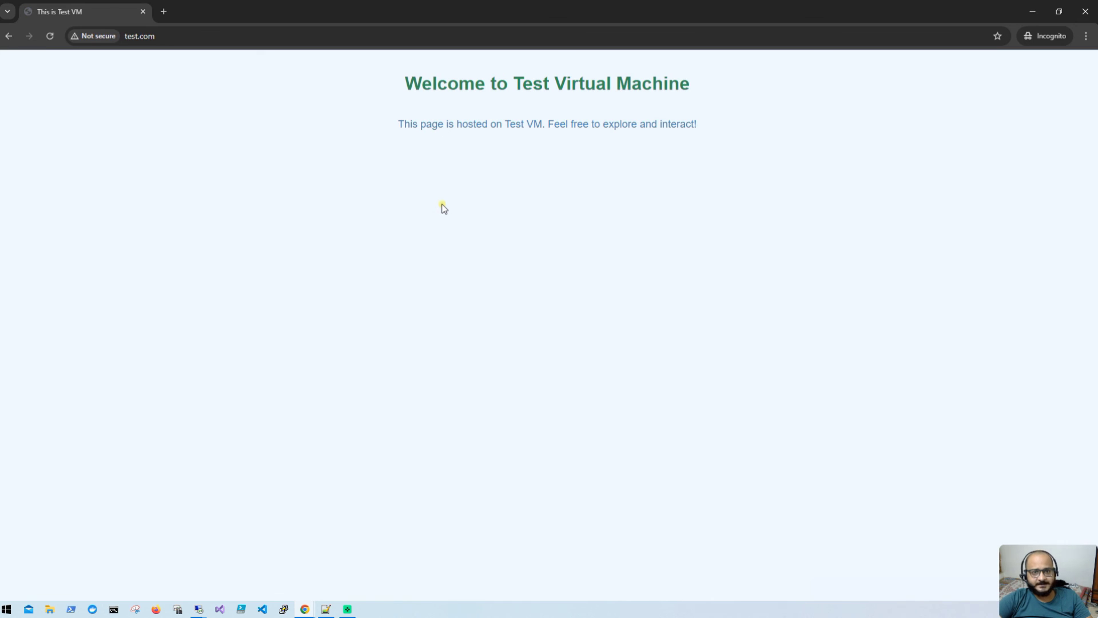
# Step: Close the for-sale tab, place the Test VM window over the Dev VM page, return to Azure
pyautogui.doubleClick(461, 4)
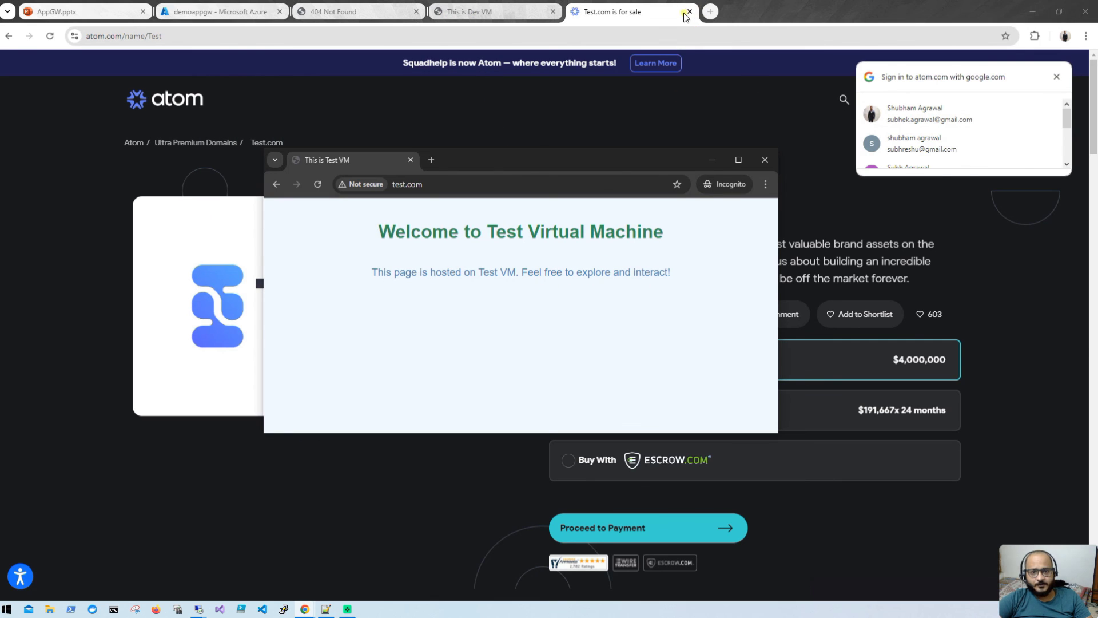
pyautogui.click(689, 12)
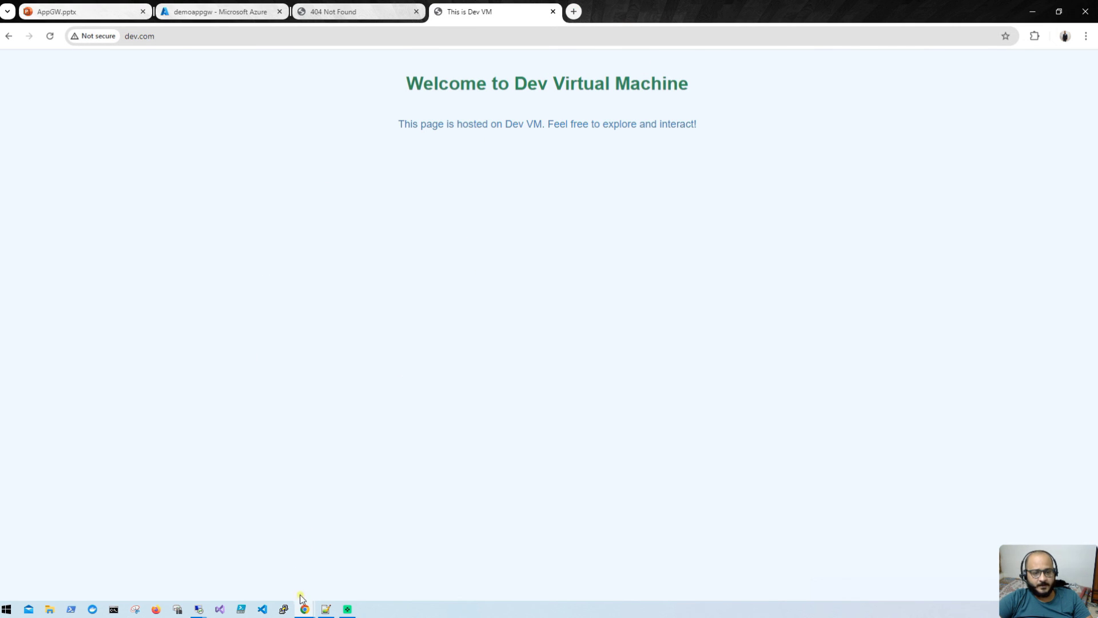
pyautogui.moveTo(304, 608)
pyautogui.click(368, 558)
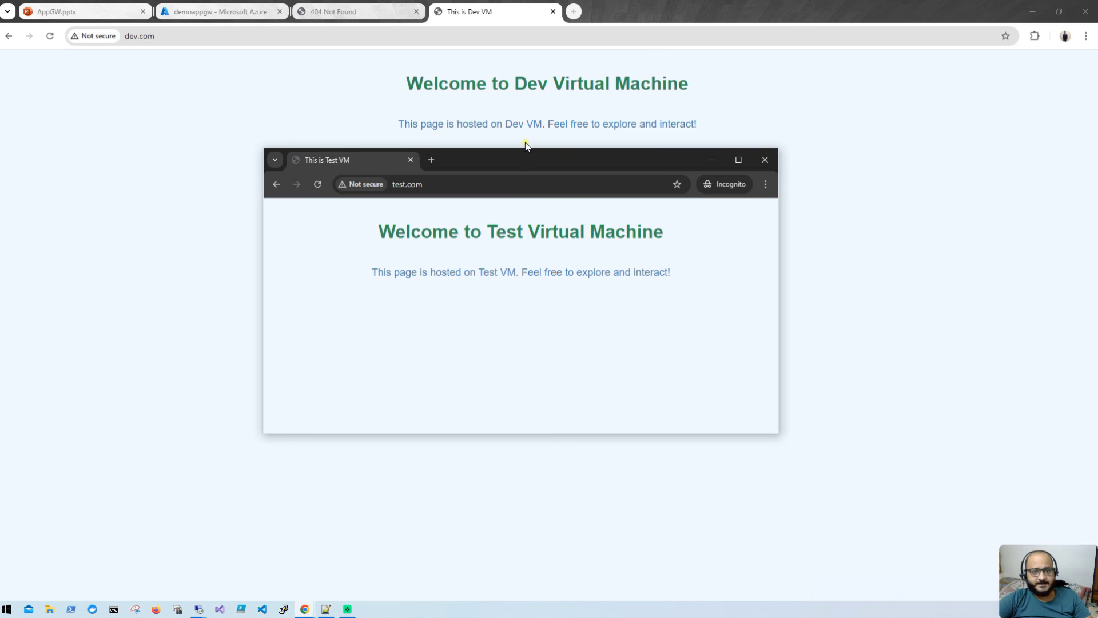
pyautogui.moveTo(512, 166); pyautogui.dragTo(471, 227)
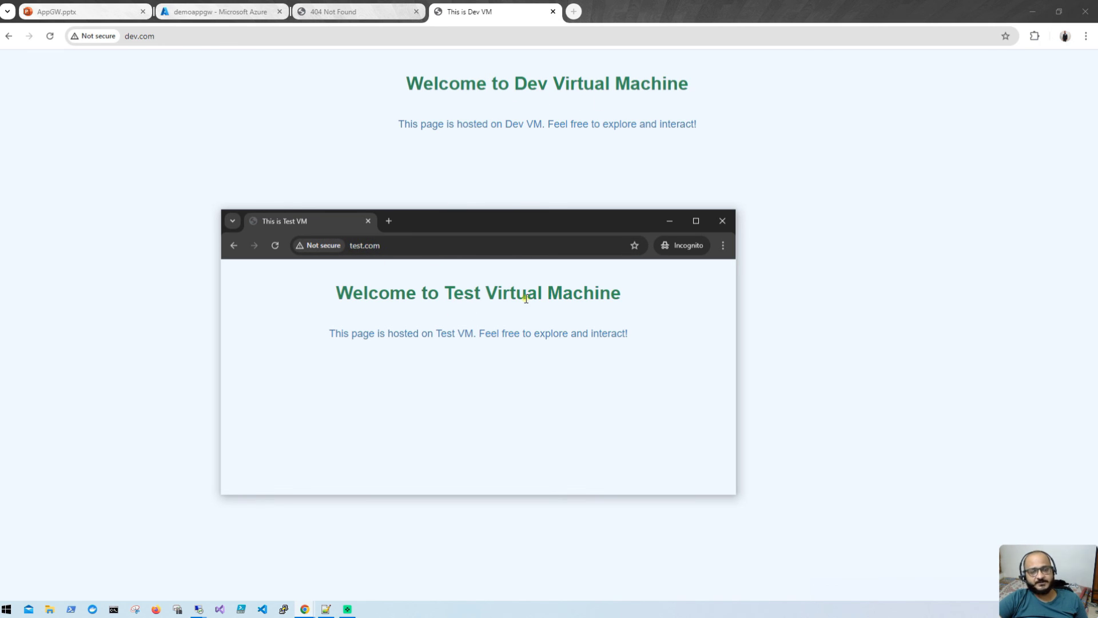
pyautogui.click(229, 11)
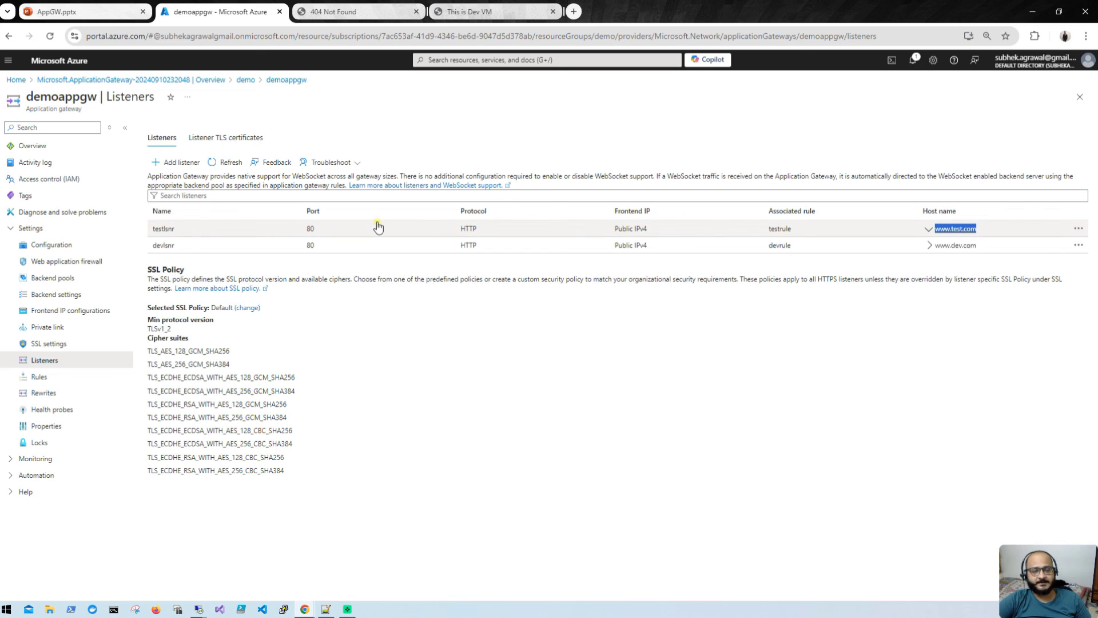
pyautogui.click(326, 610)
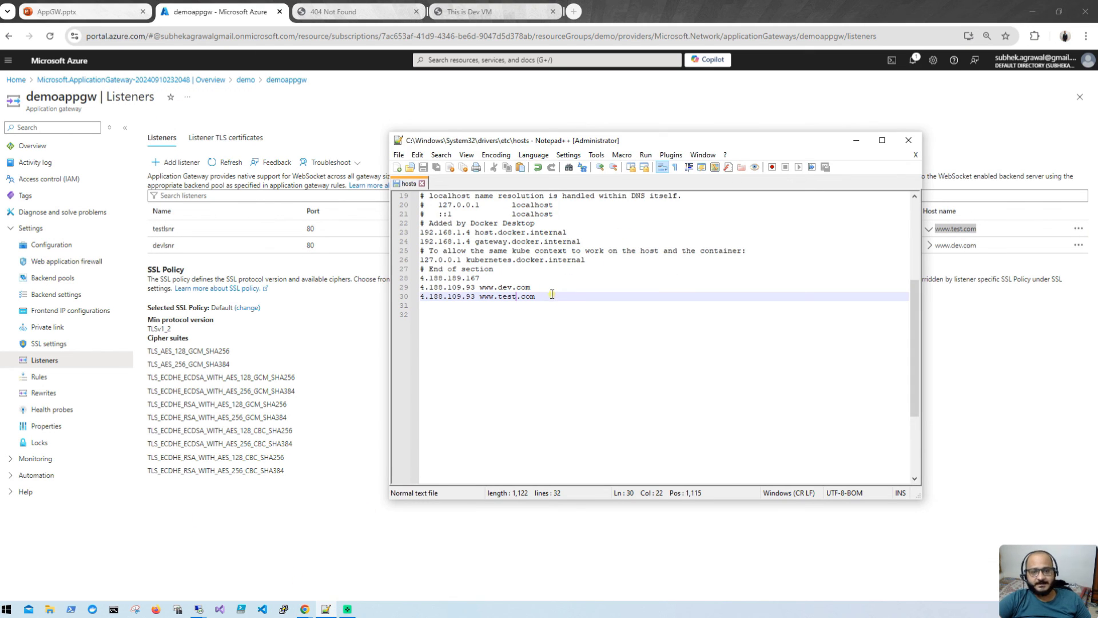
pyautogui.moveTo(552, 295); pyautogui.dragTo(418, 287)
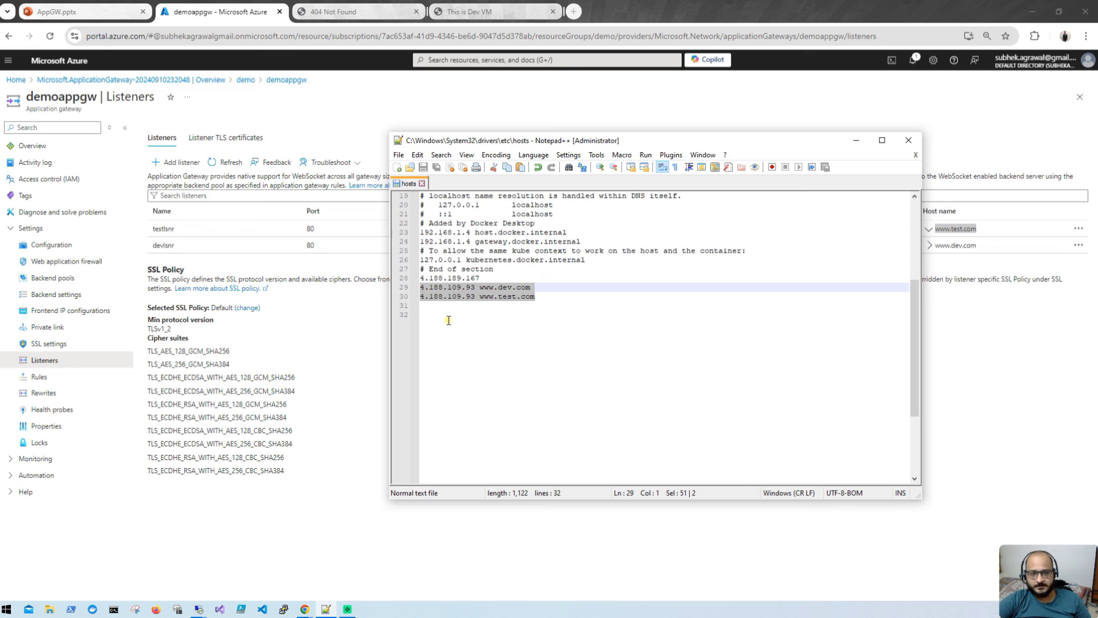
pyautogui.click(422, 183)
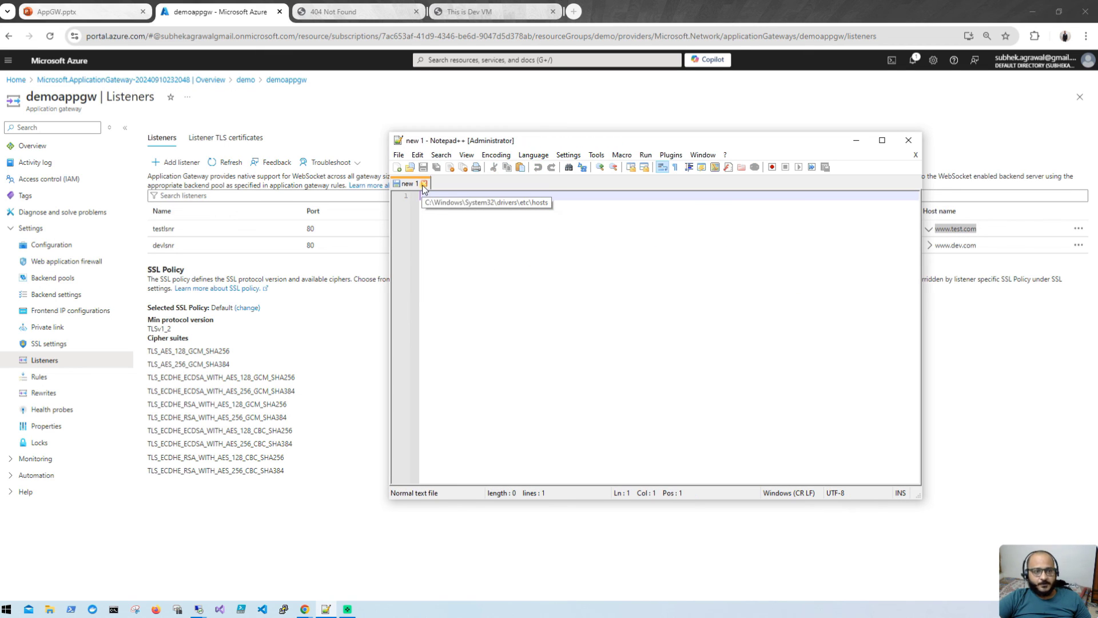
pyautogui.click(908, 140)
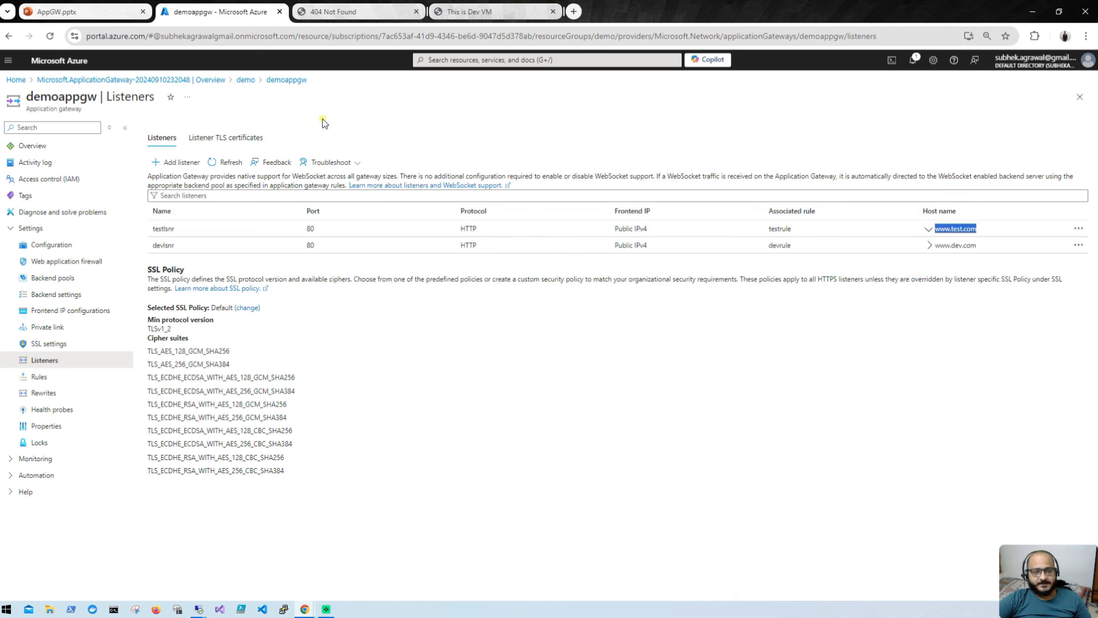